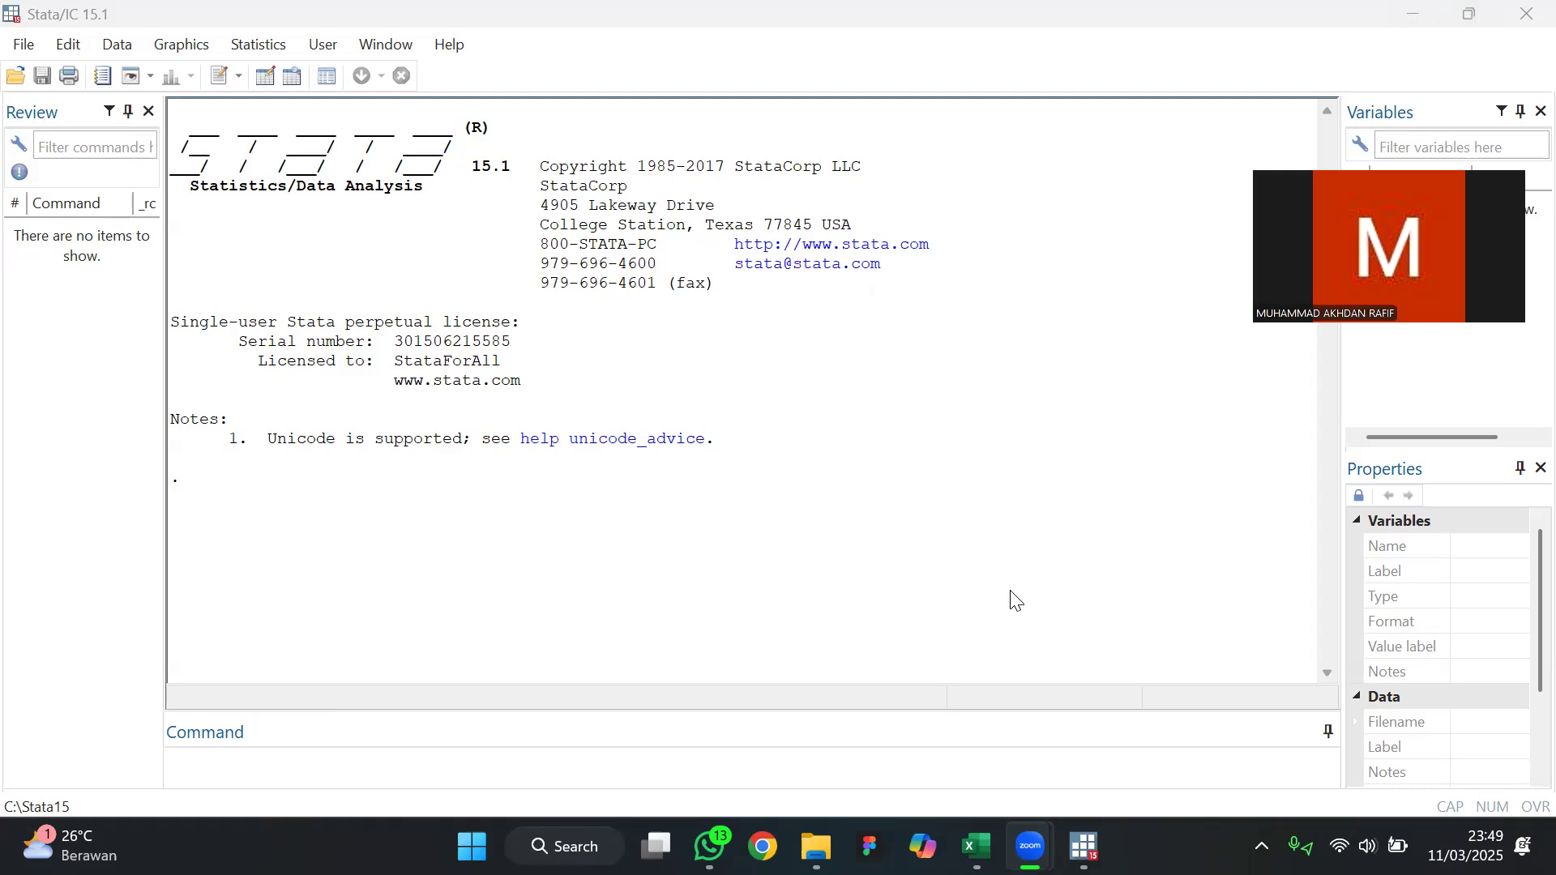
Minimize the Stata and File Explorer windows to show the desktop
left_click(1107, 547)
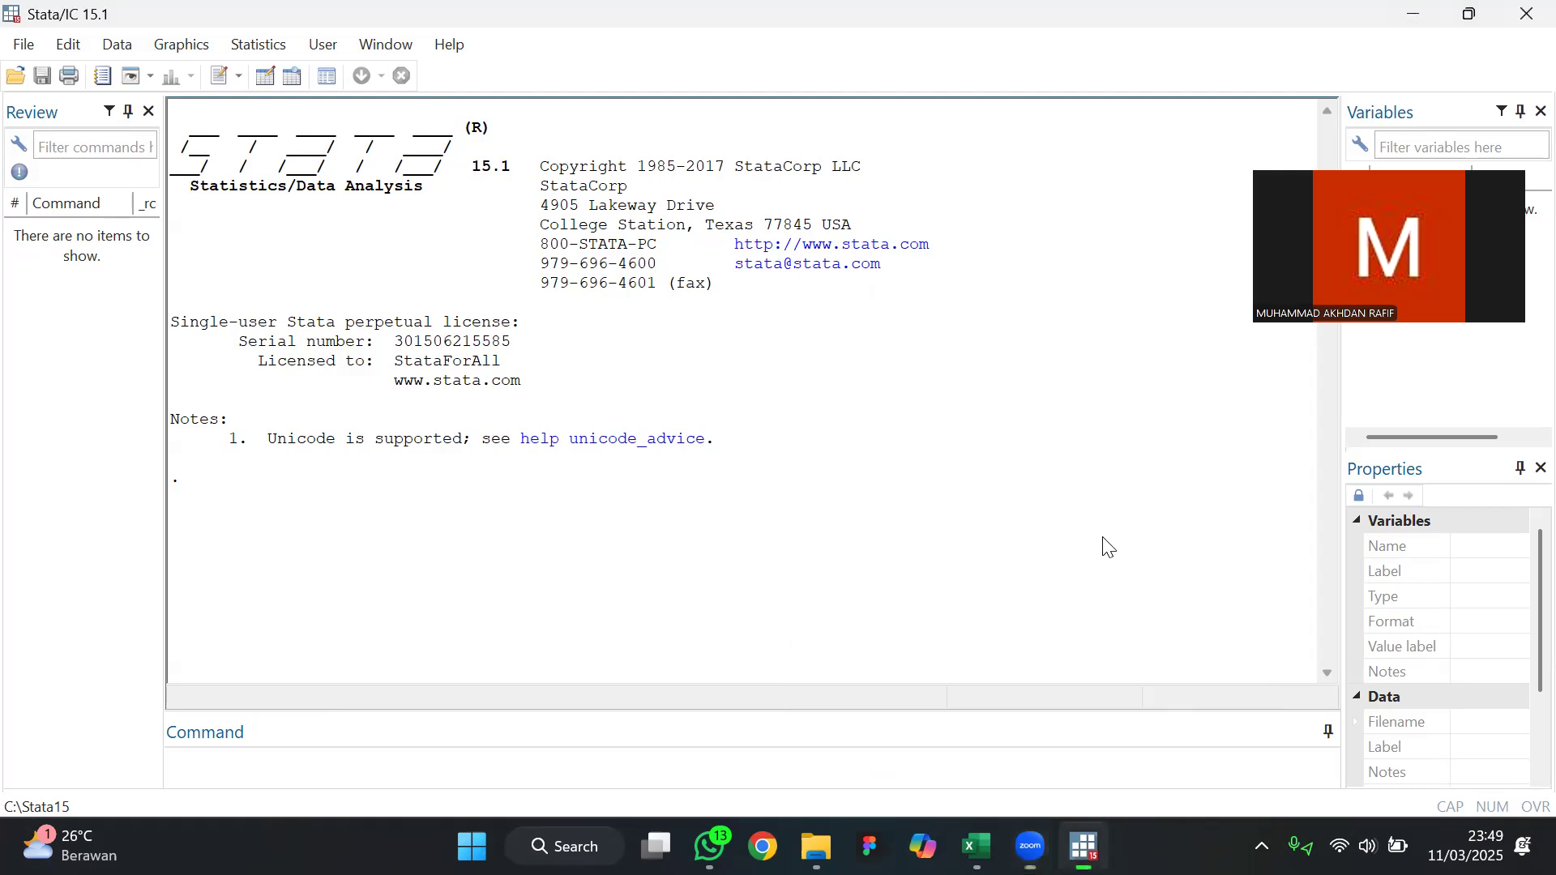
left_click(1407, 11)
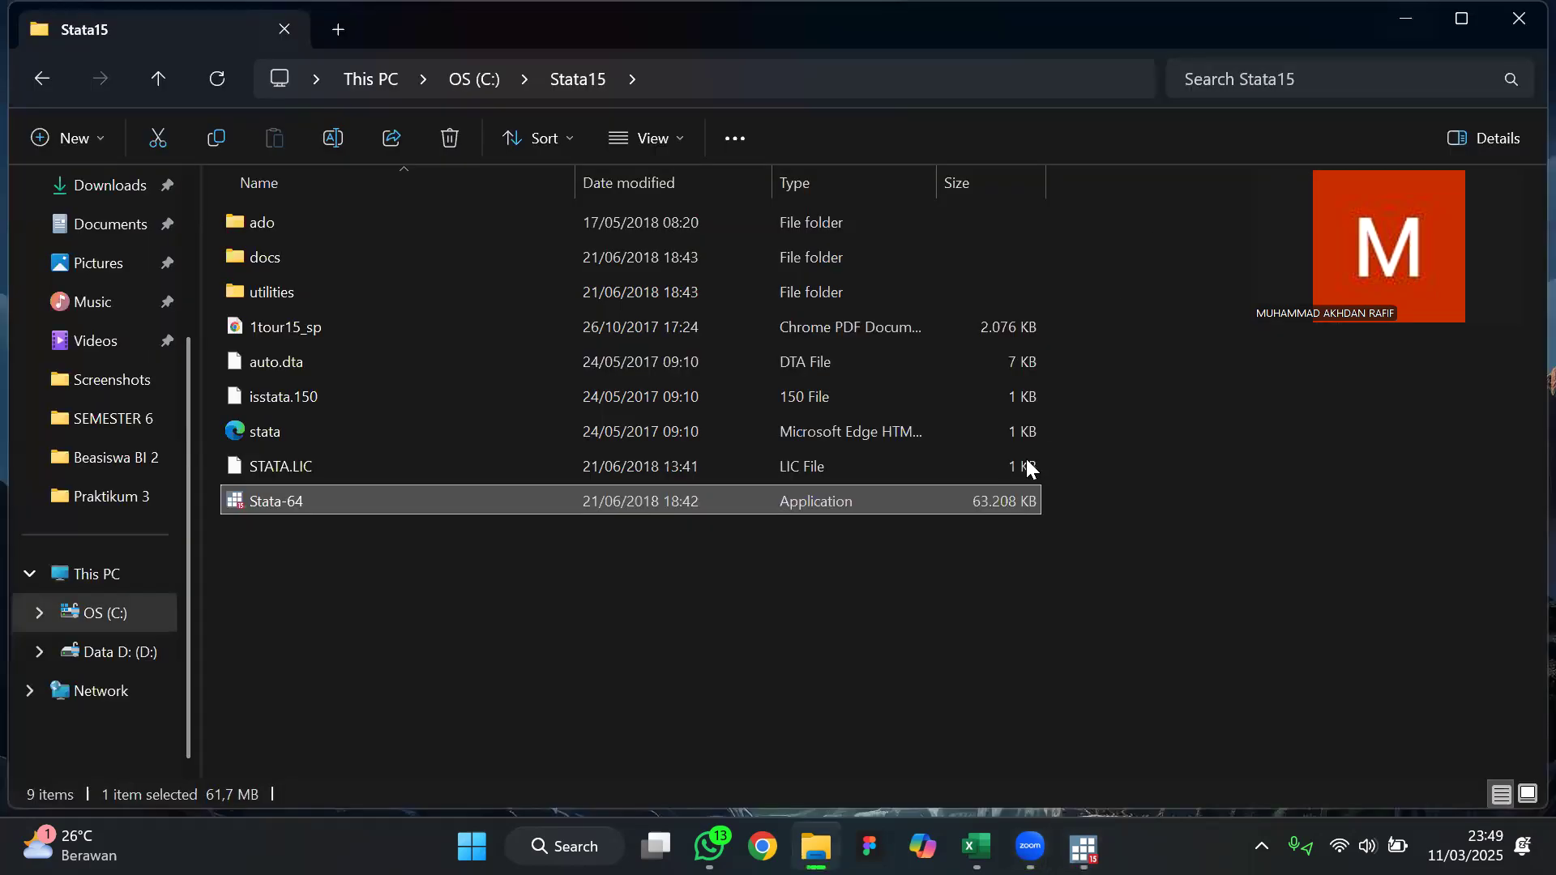
left_click(1406, 19)
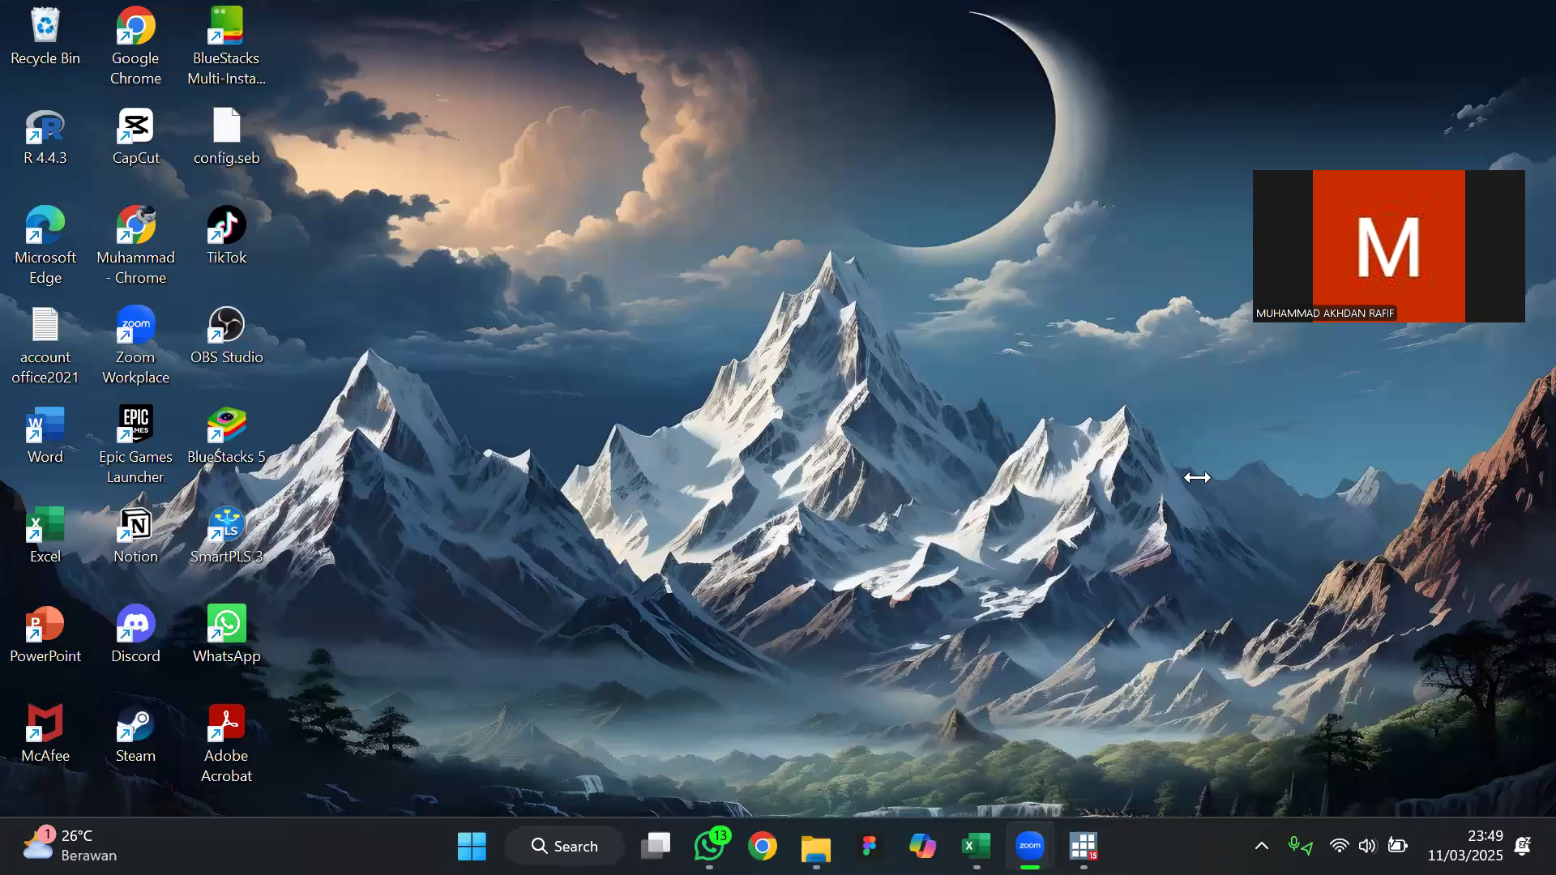
left_click_drag(1211, 815, 1472, 797)
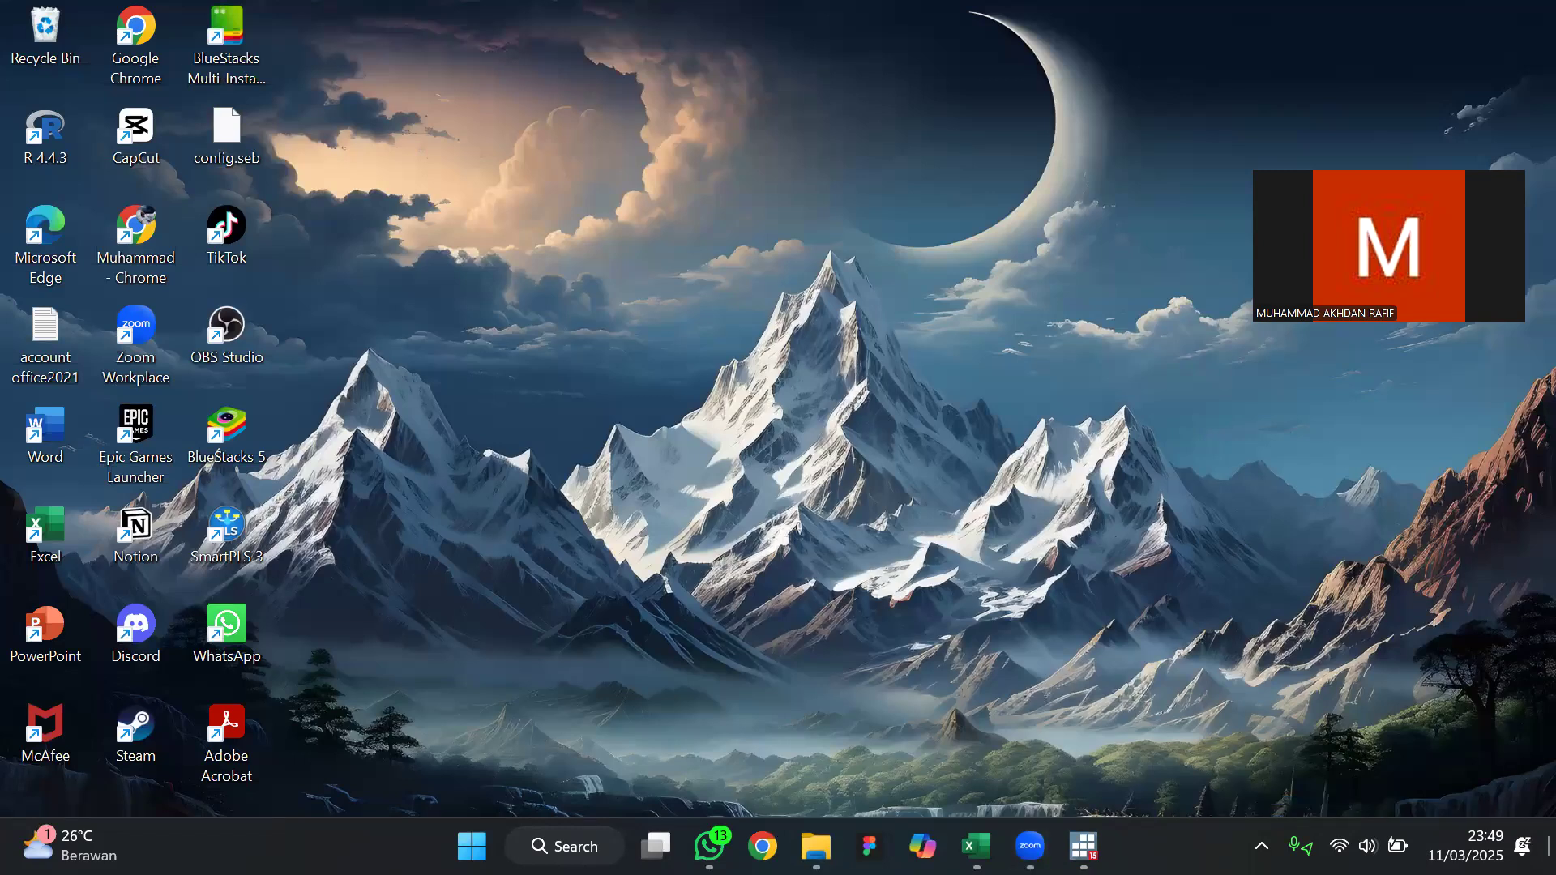
Switch to the Data ARDL workbook in Excel and copy the range C1:G45, including the column headers
left_click(975, 846)
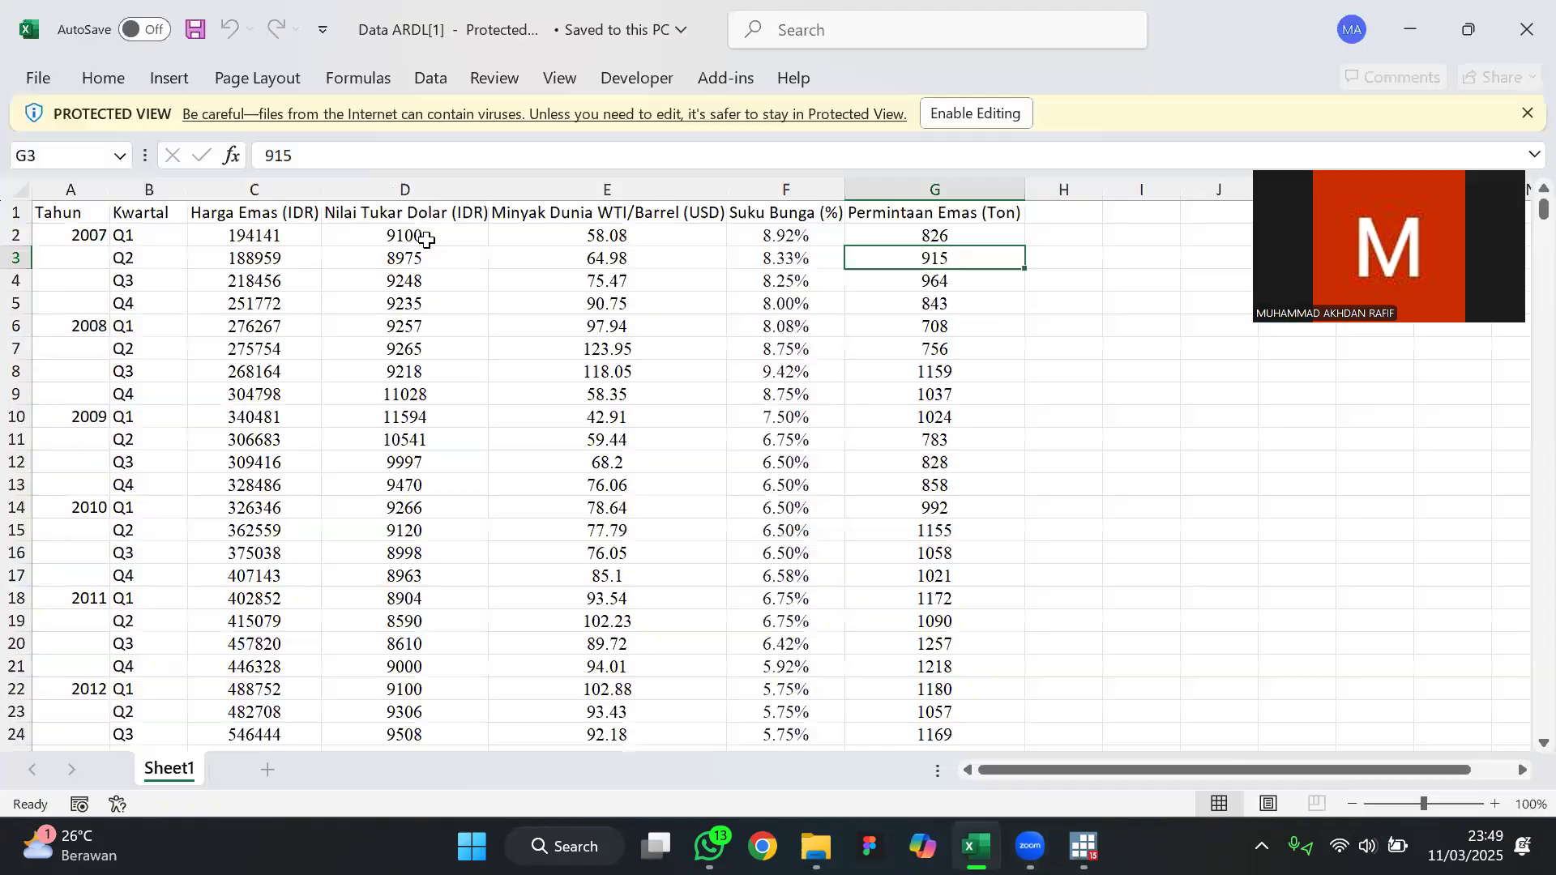
left_click(244, 278)
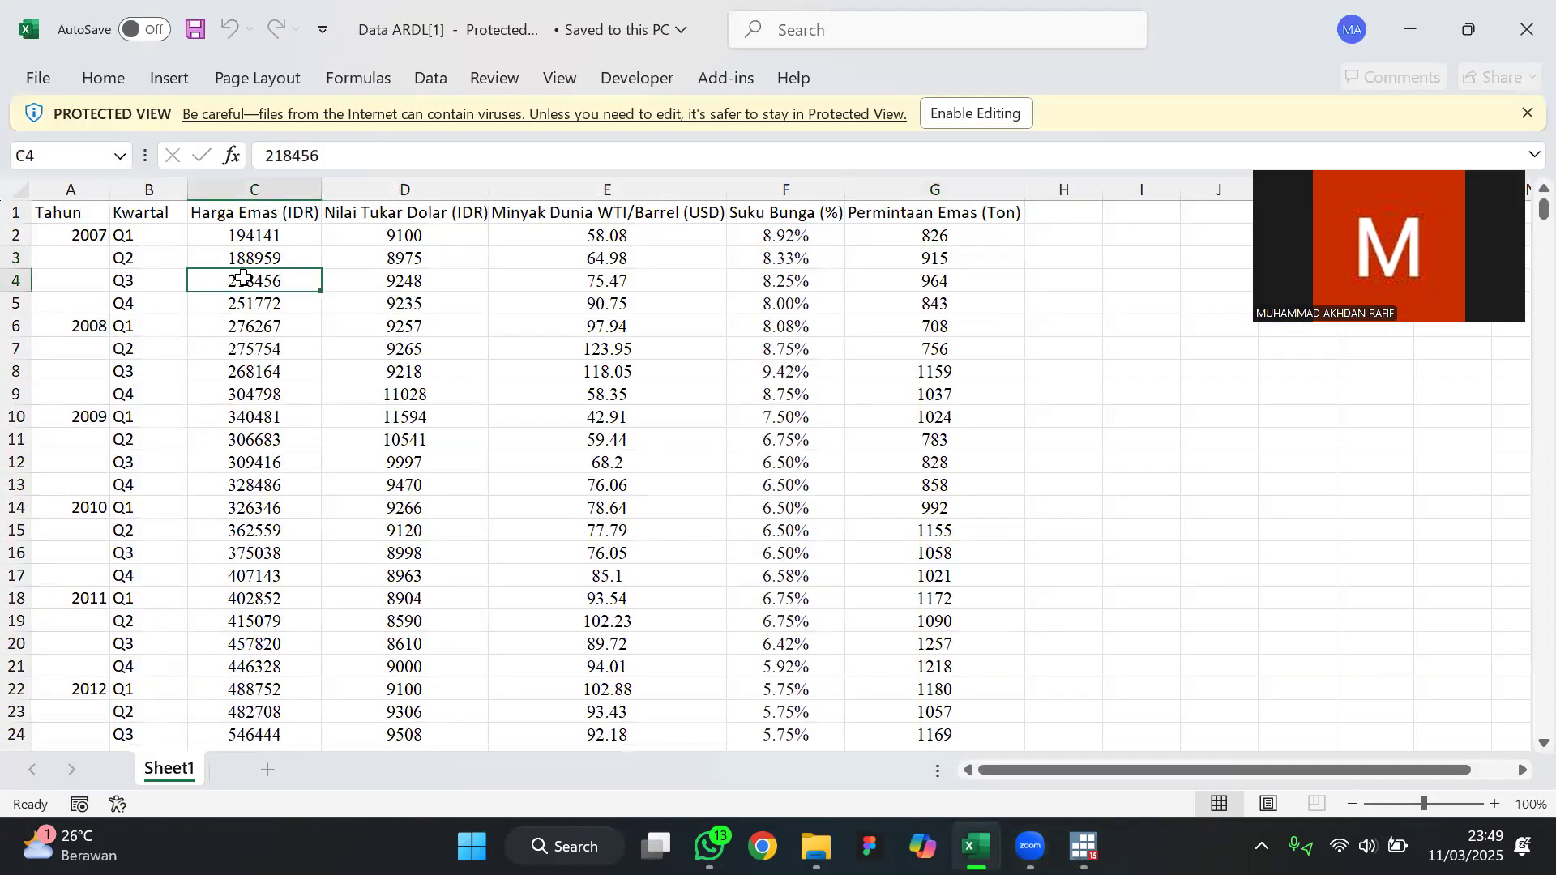
left_click(264, 217)
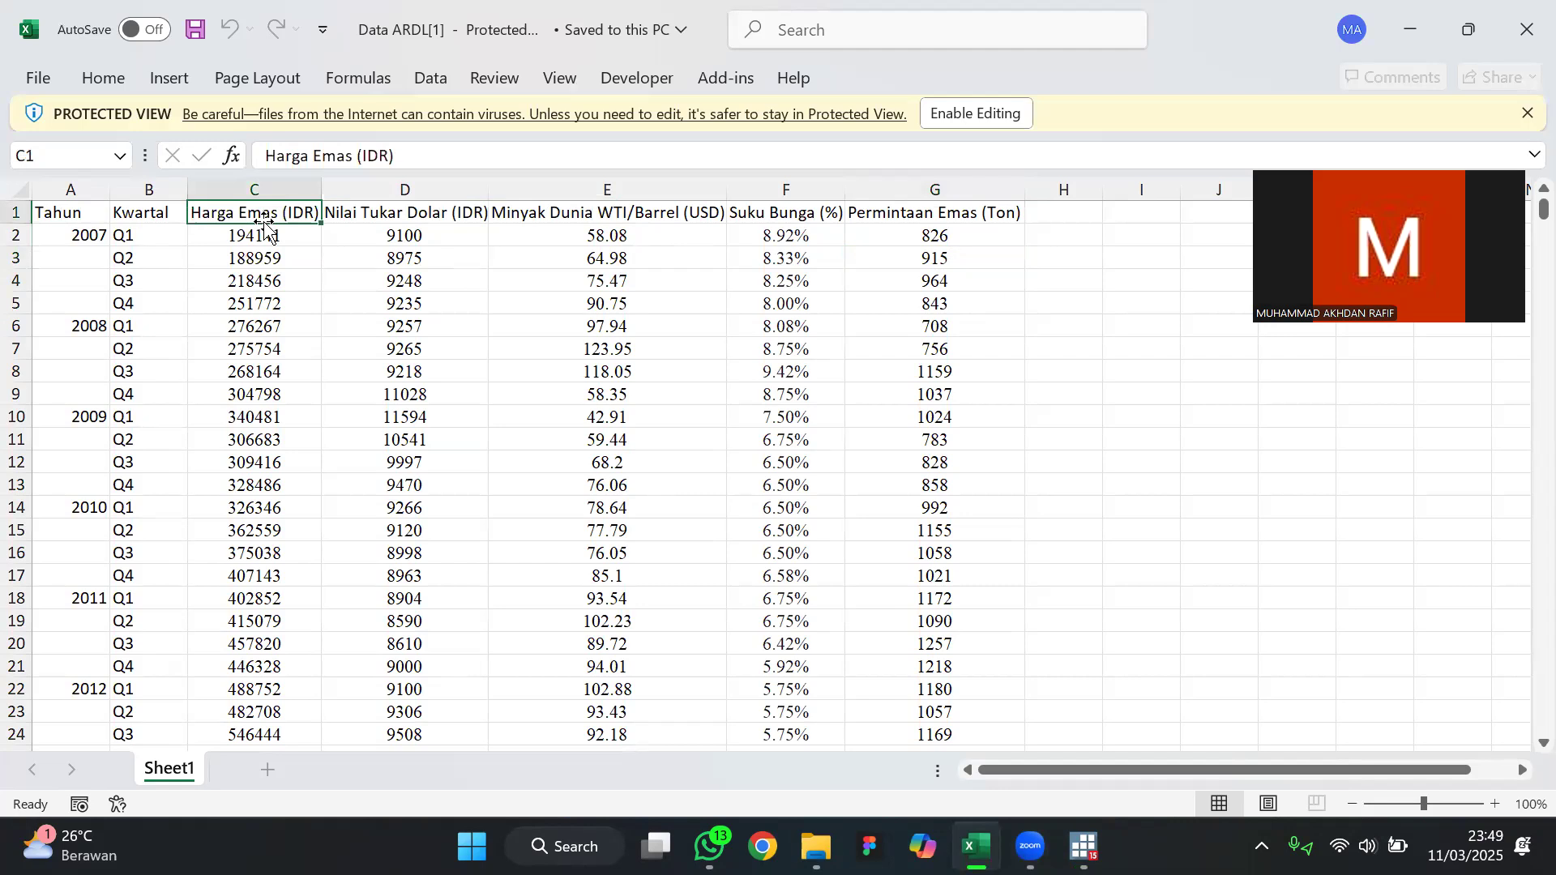
left_click_drag(302, 216, 847, 677)
key("ctrl+c")
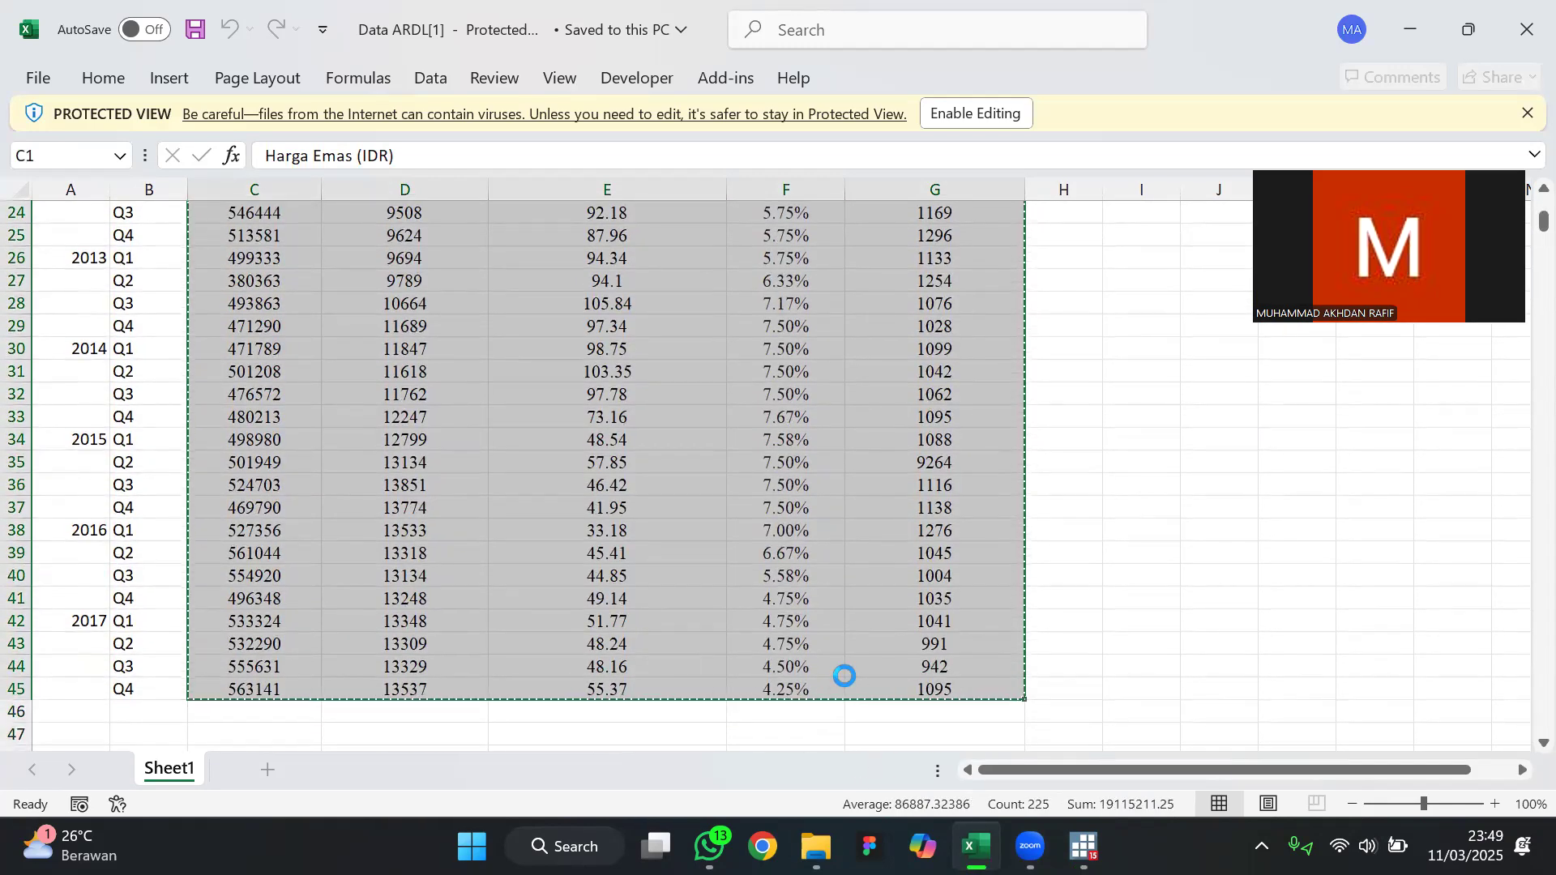
Switch to Stata and paste the copied data into the Data Editor in edit mode, treating the first row as variable names
key("alt+Tab")
key("alt+Tab")
key("alt+Tab")
key("alt+Tab")
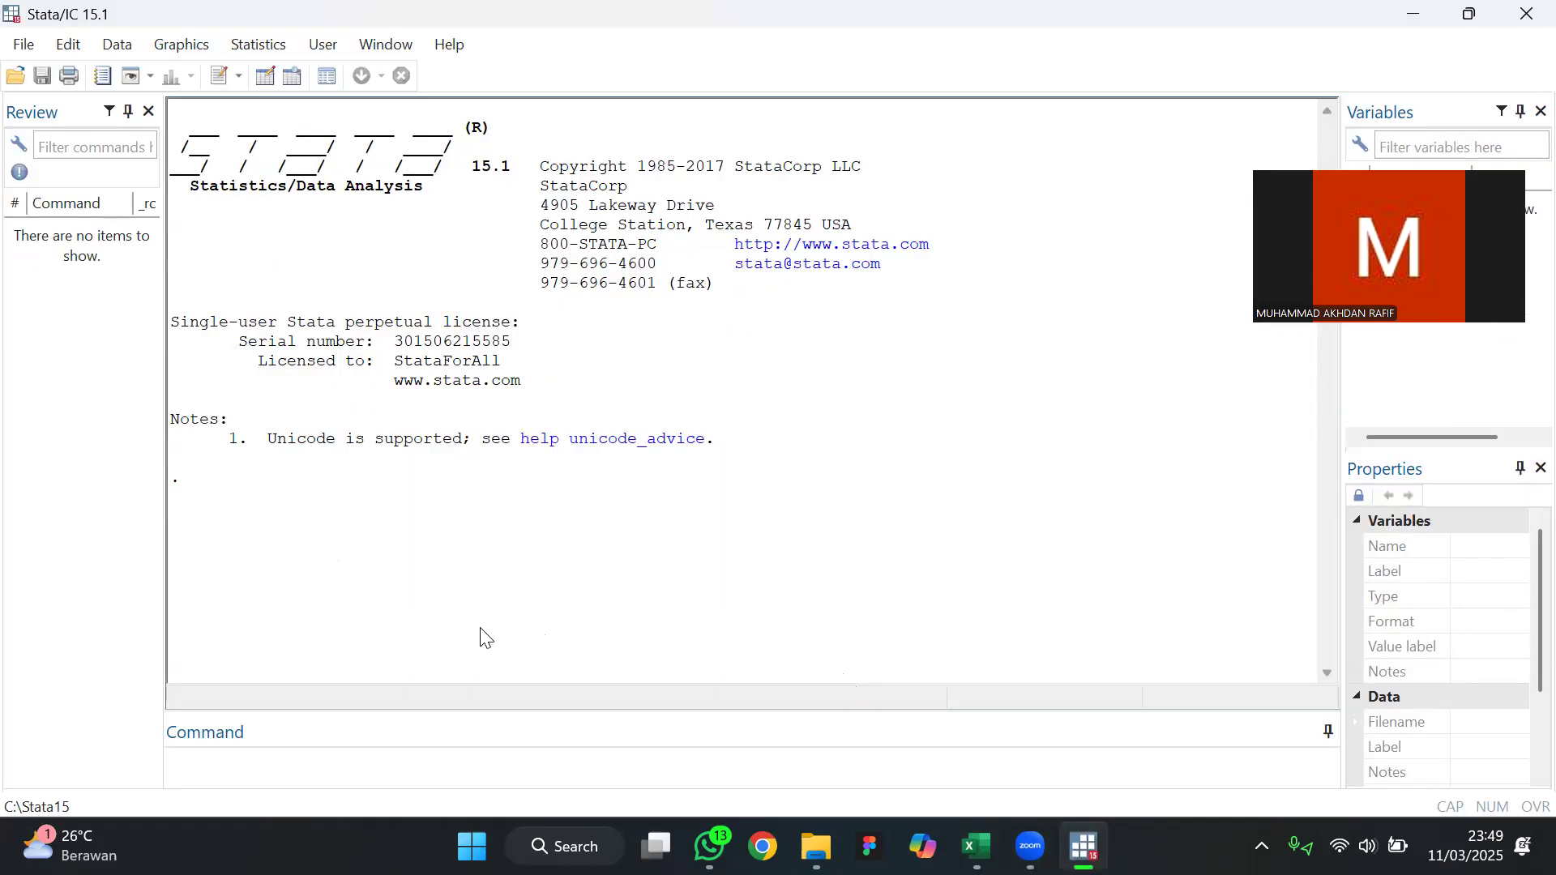
left_click(270, 79)
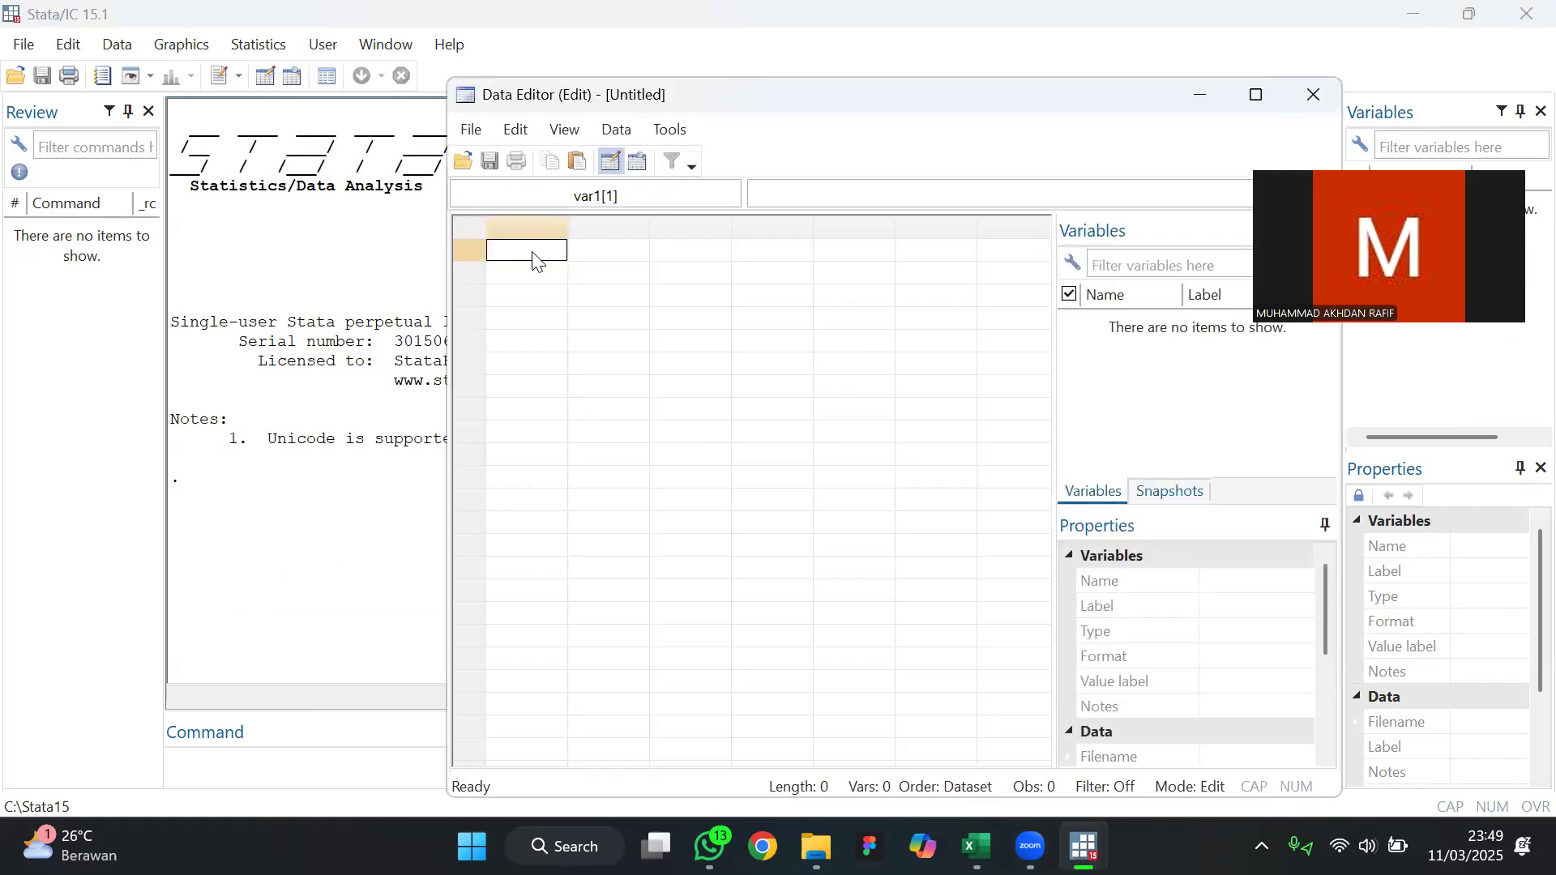
key("ctrl+v")
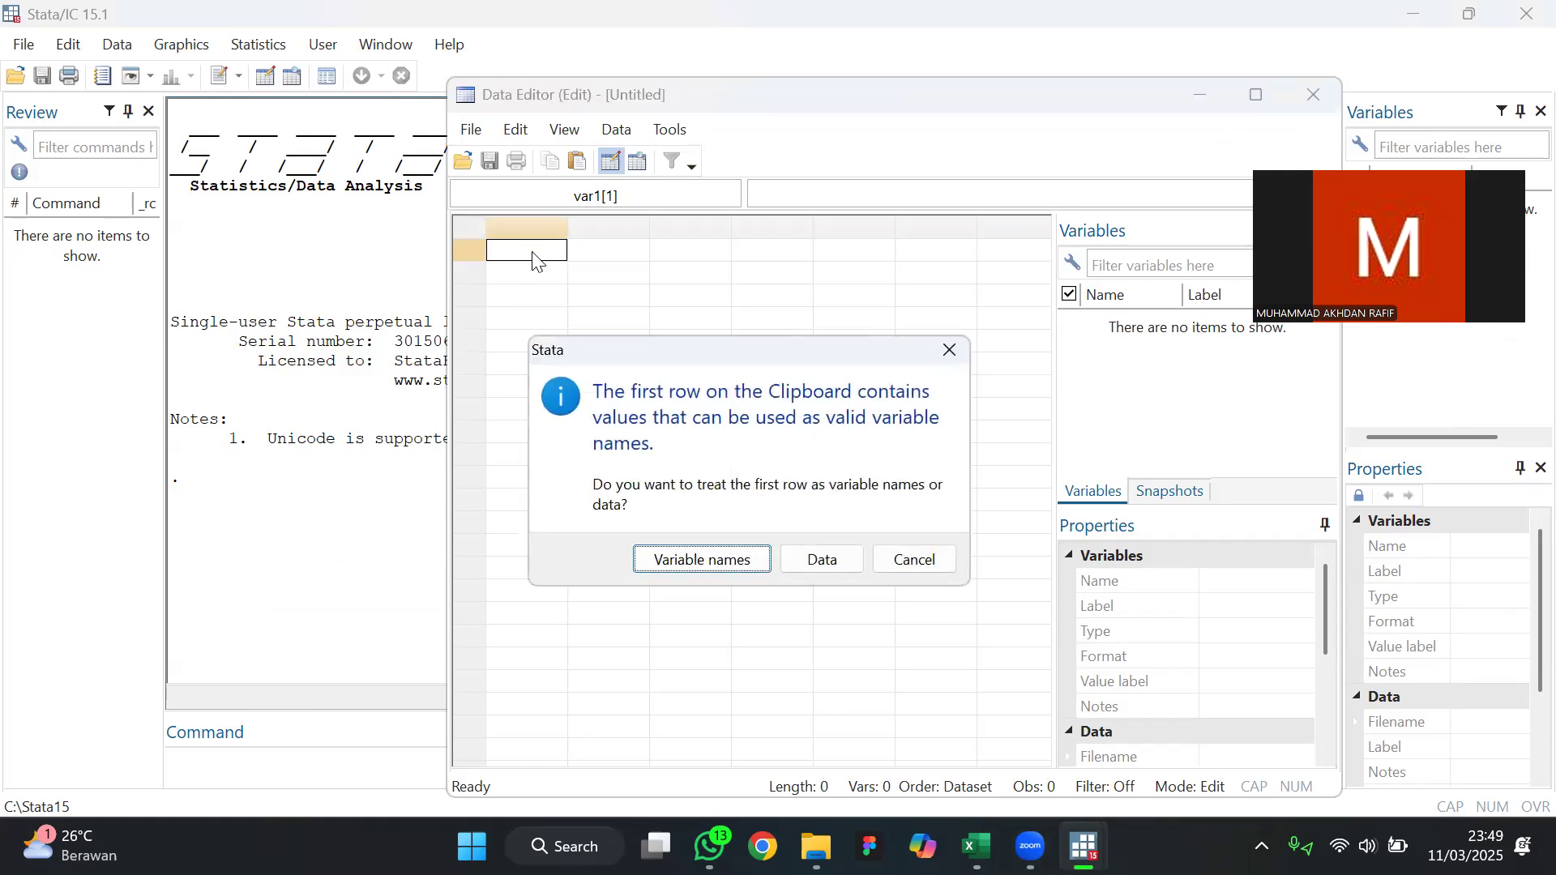
left_click(718, 569)
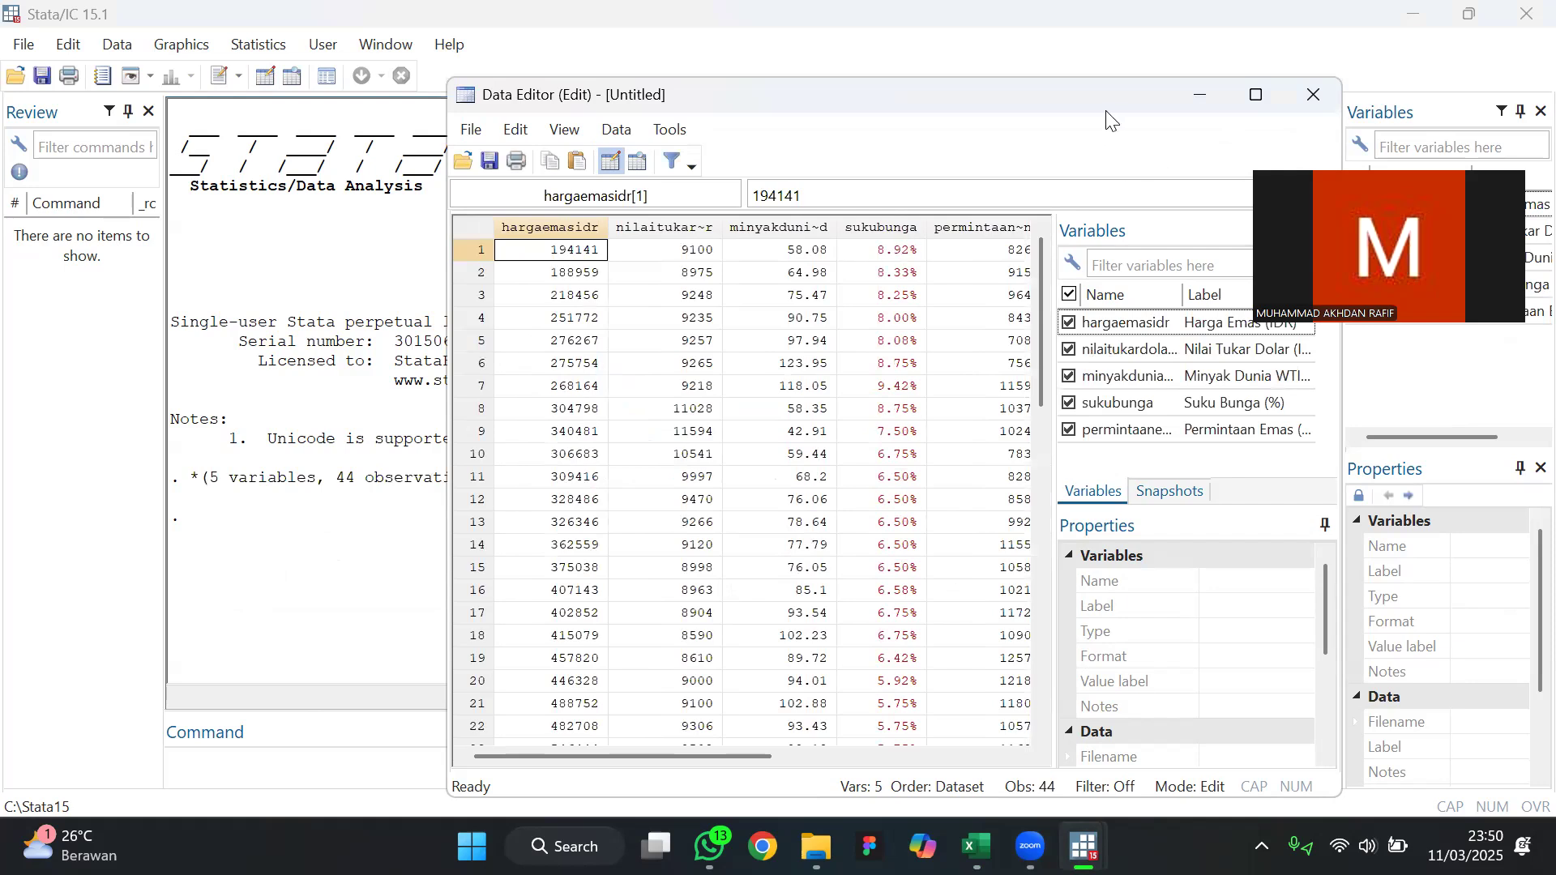
Select the sukubunga variable in the Data Editor and open its conversion from string to numeric
left_click_drag(1108, 120, 831, 143)
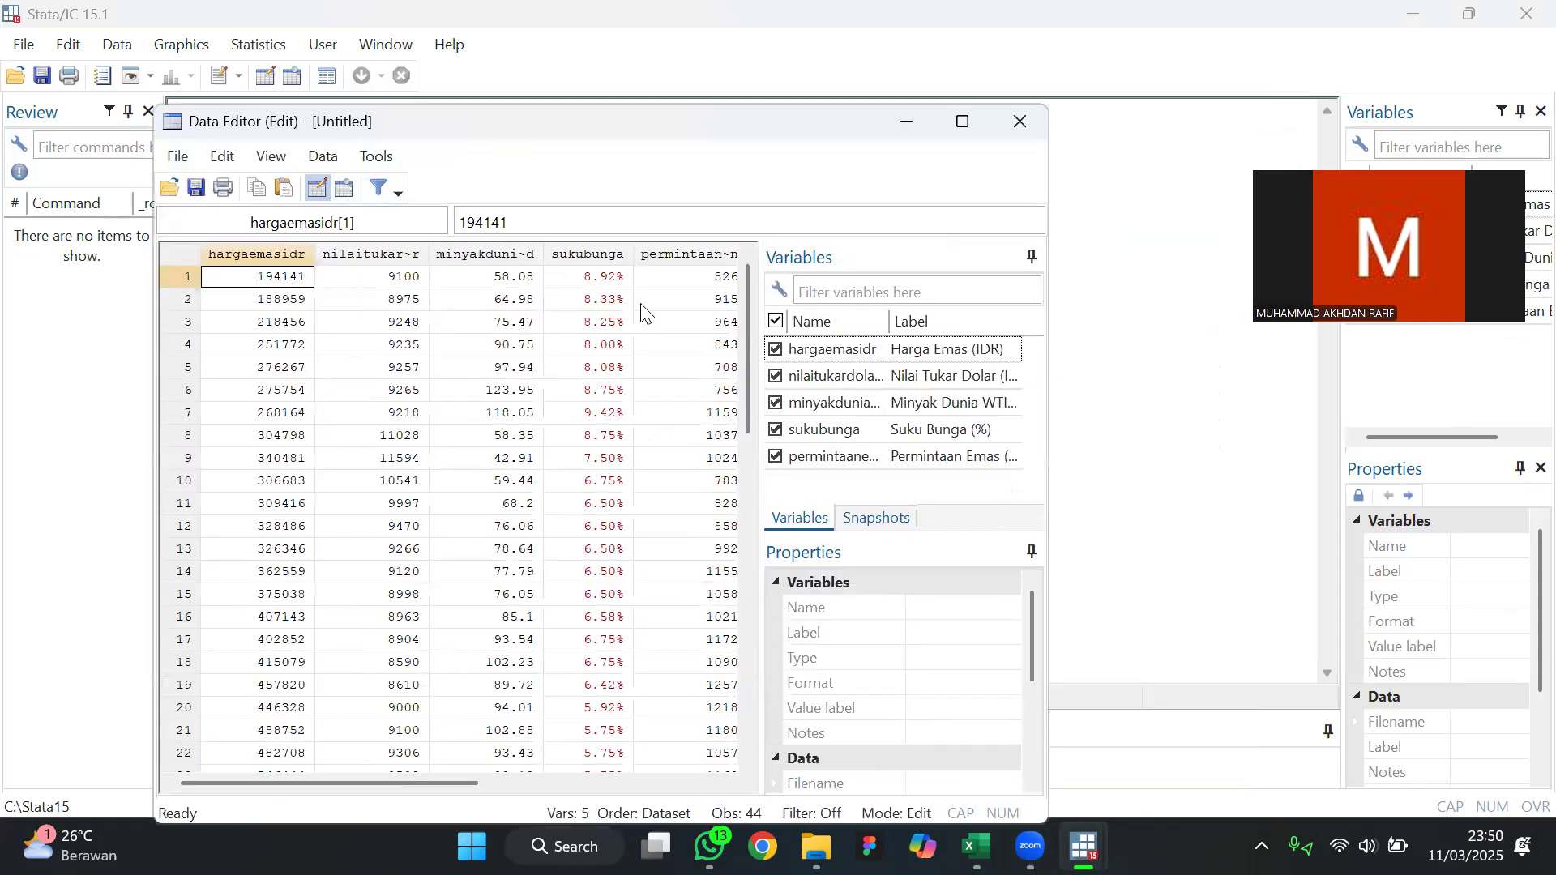
left_click(613, 325)
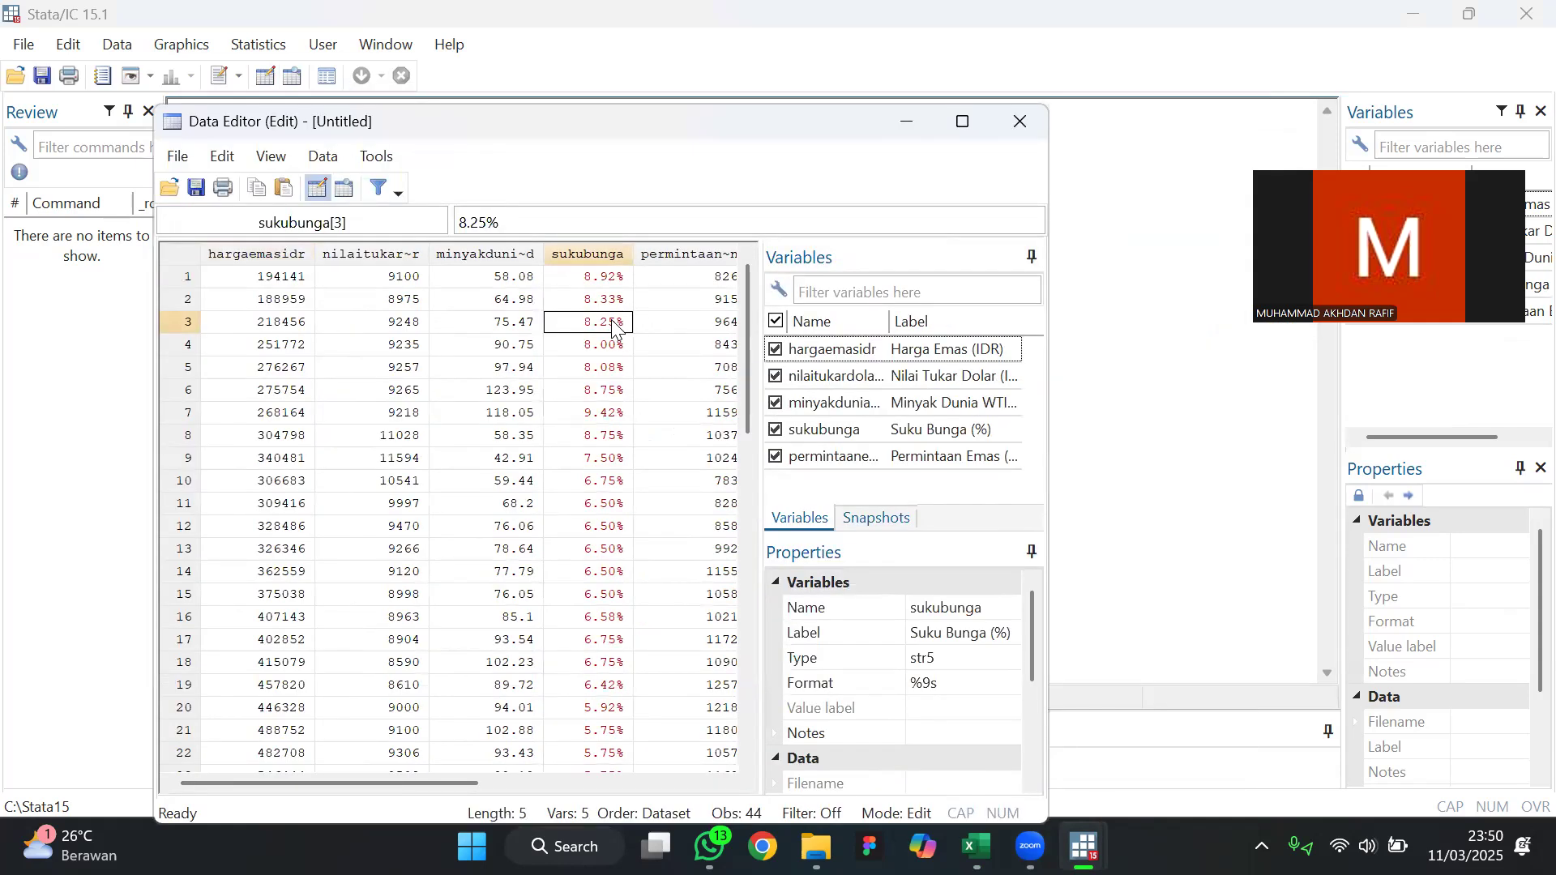
left_click(590, 251)
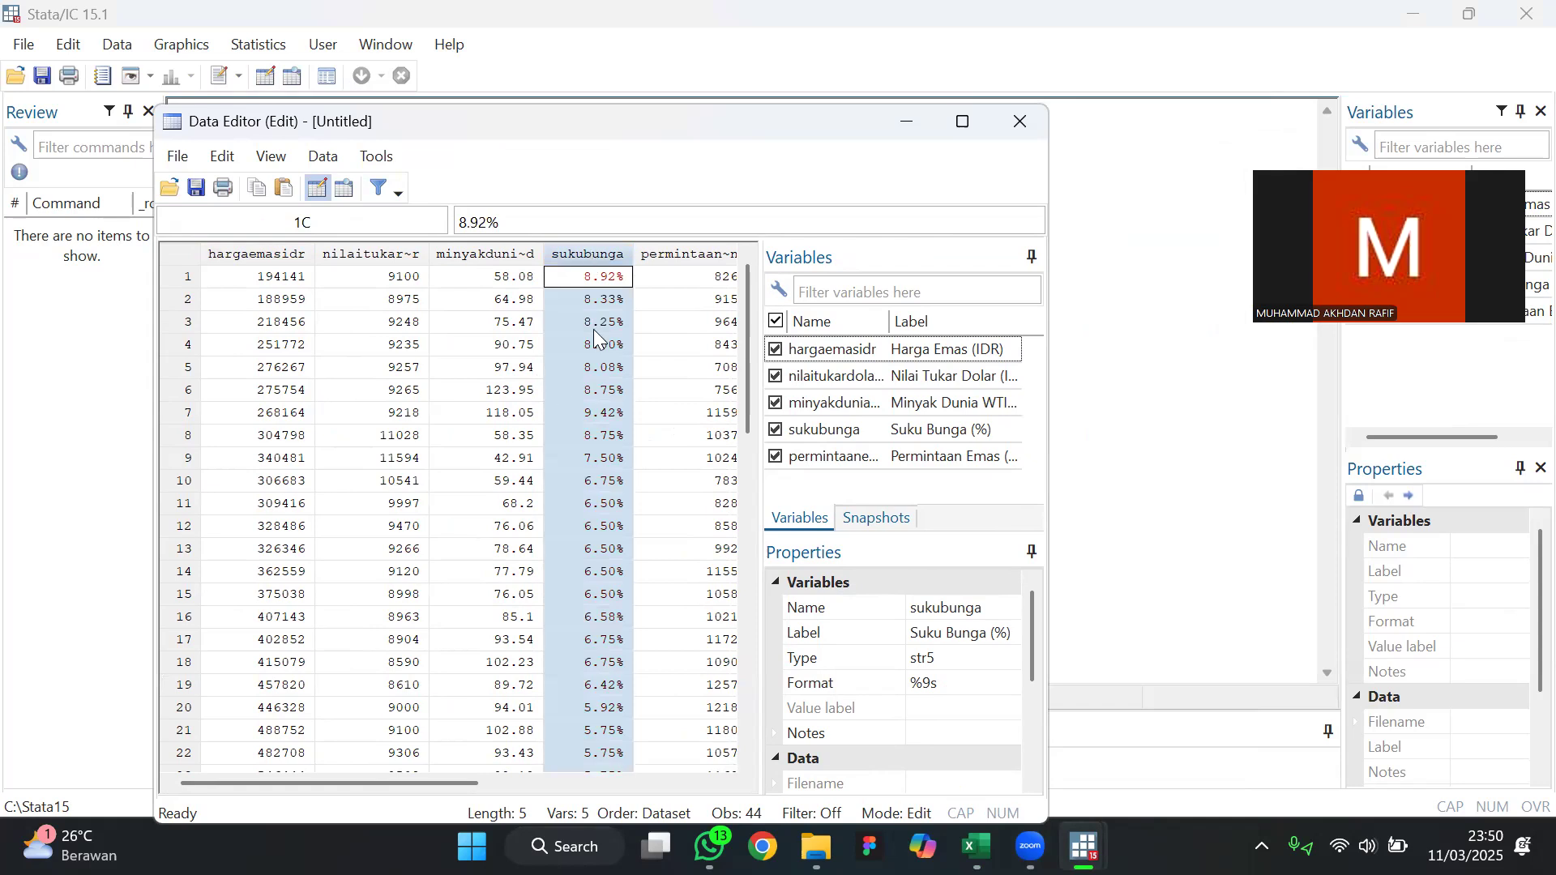
right_click(565, 257)
left_click(531, 280)
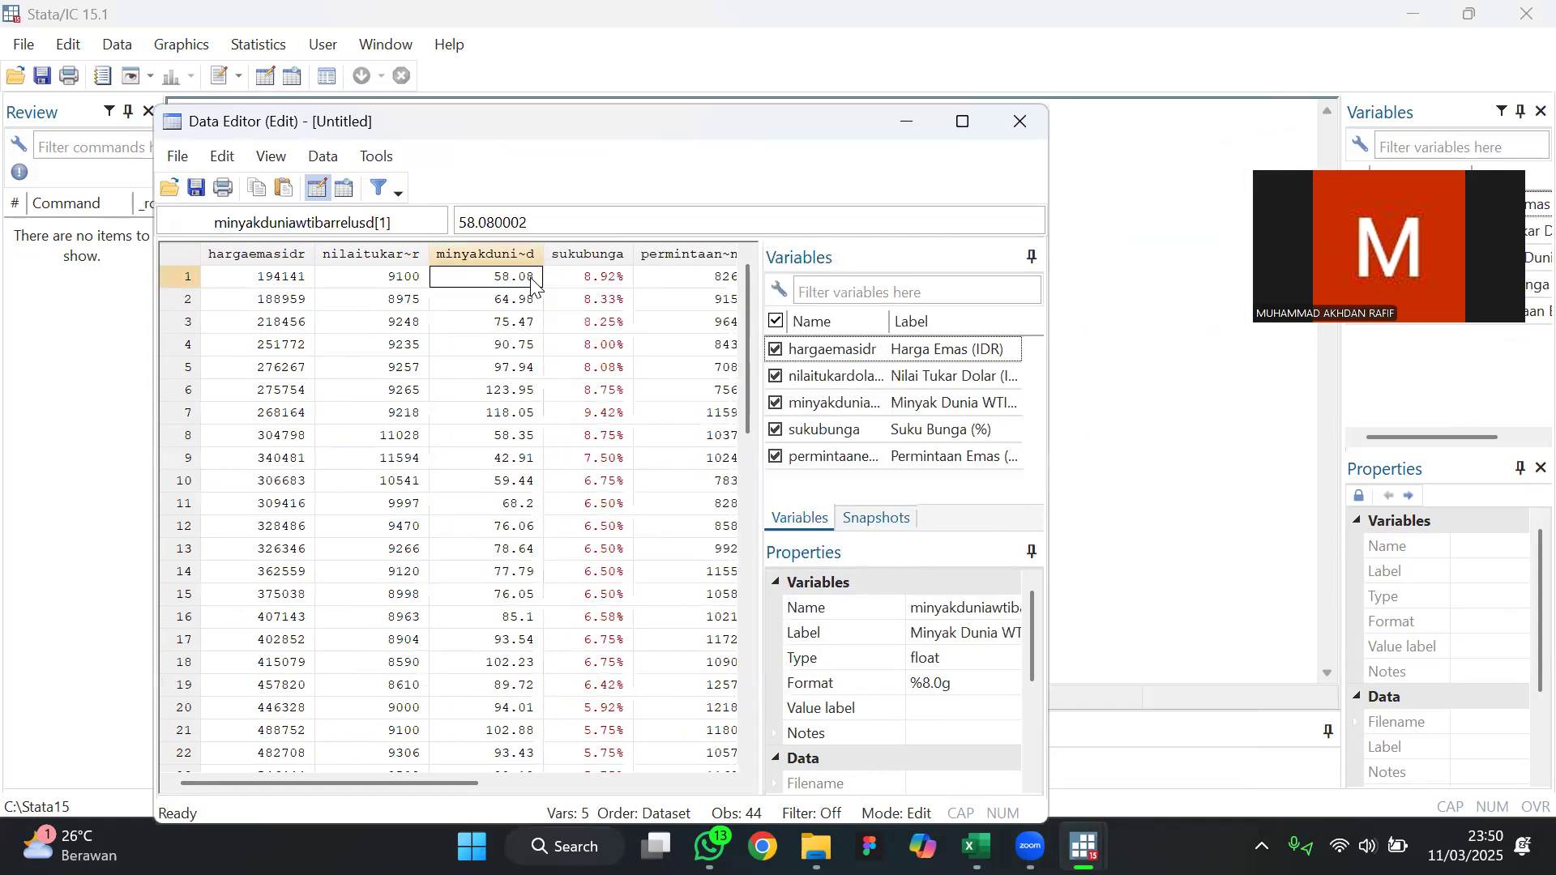
left_click(597, 256)
right_click(599, 258)
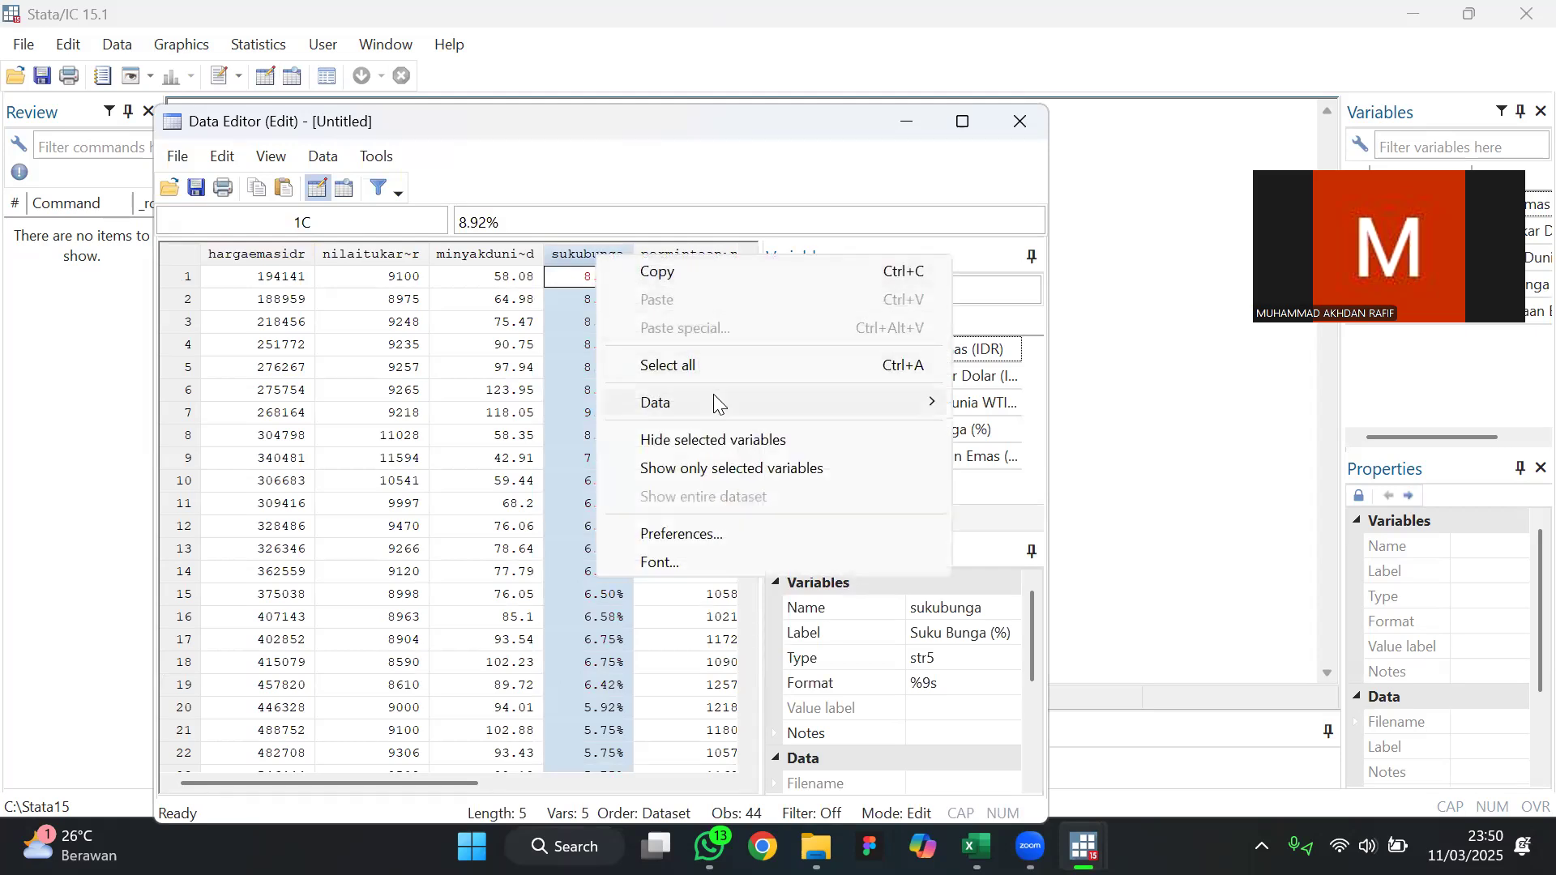
mouse_move(714, 395)
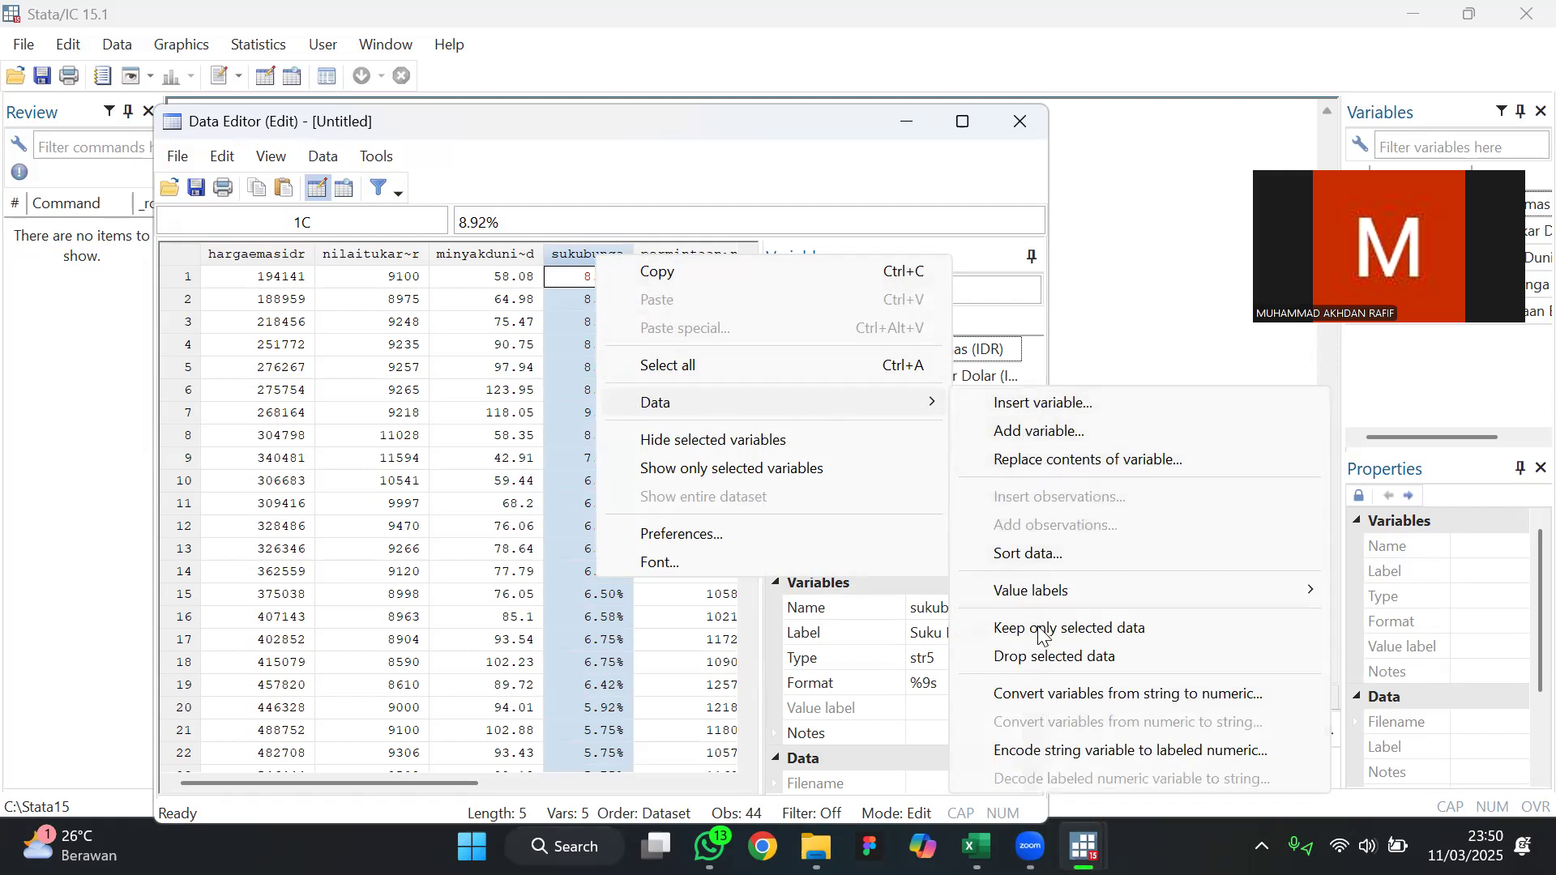
left_click(1076, 700)
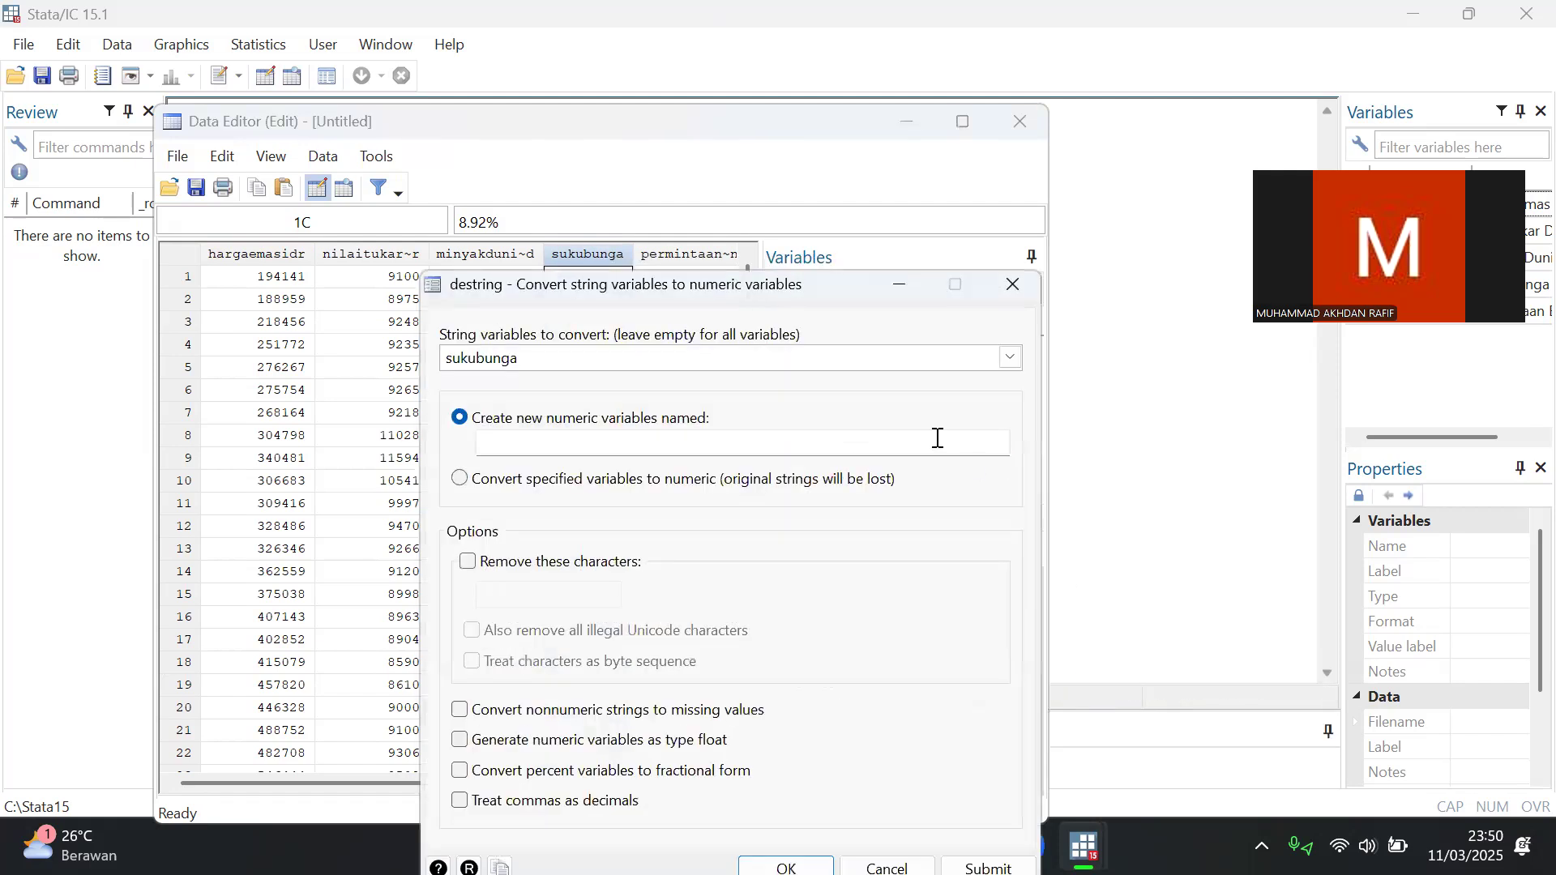
Convert sukubunga into a new numeric variable named sukubunga1, with percent variables converted to fractional form
left_click(610, 439)
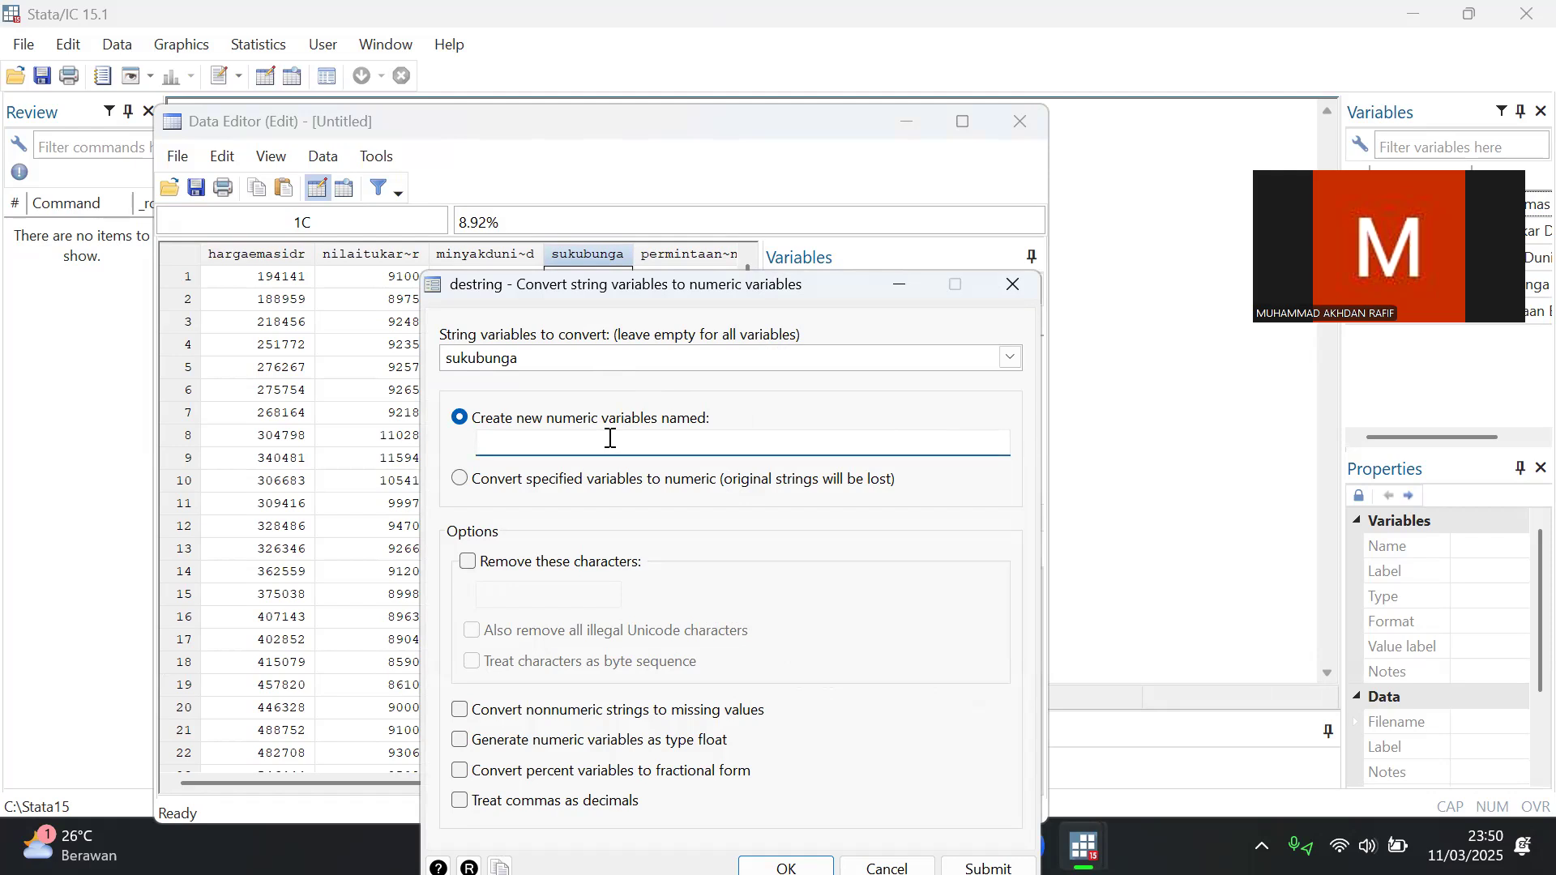
type("sukubunga1")
left_click_drag(748, 285, 772, 176)
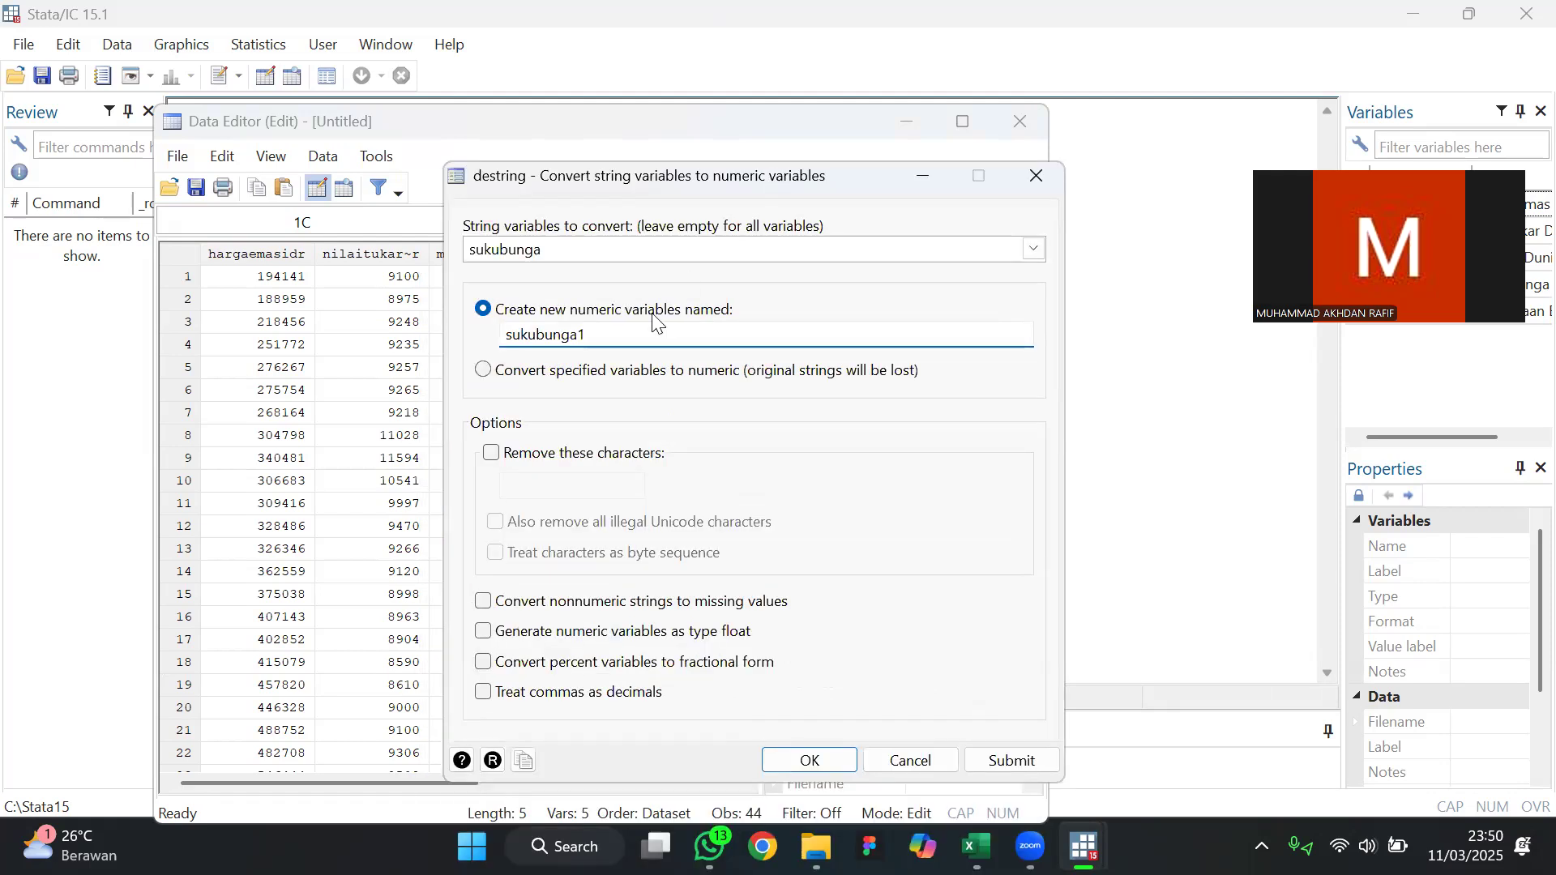
left_click(487, 663)
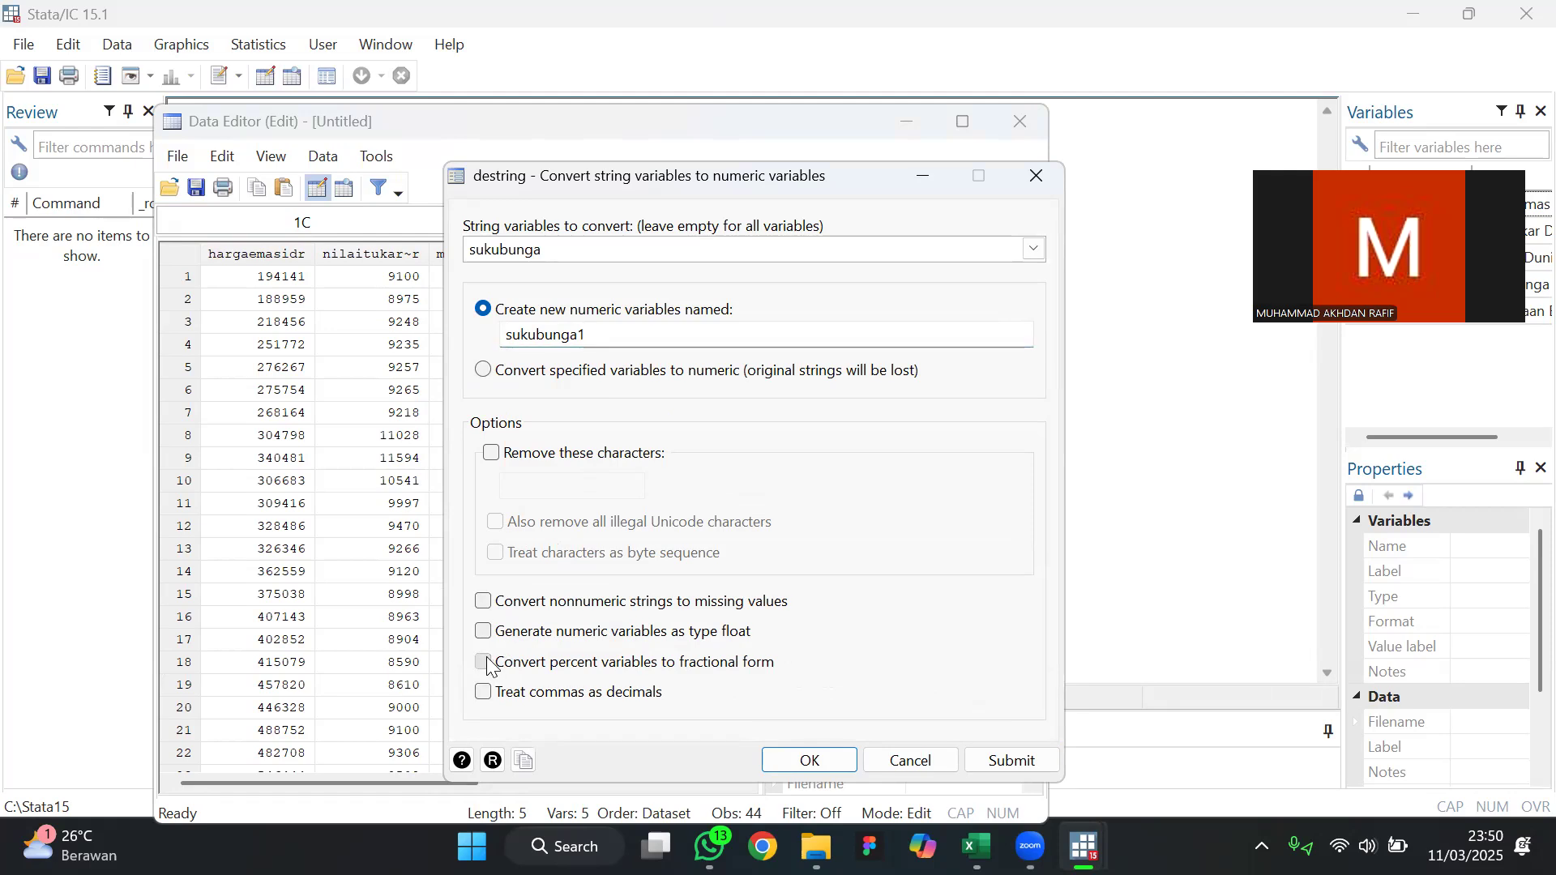
left_click(827, 761)
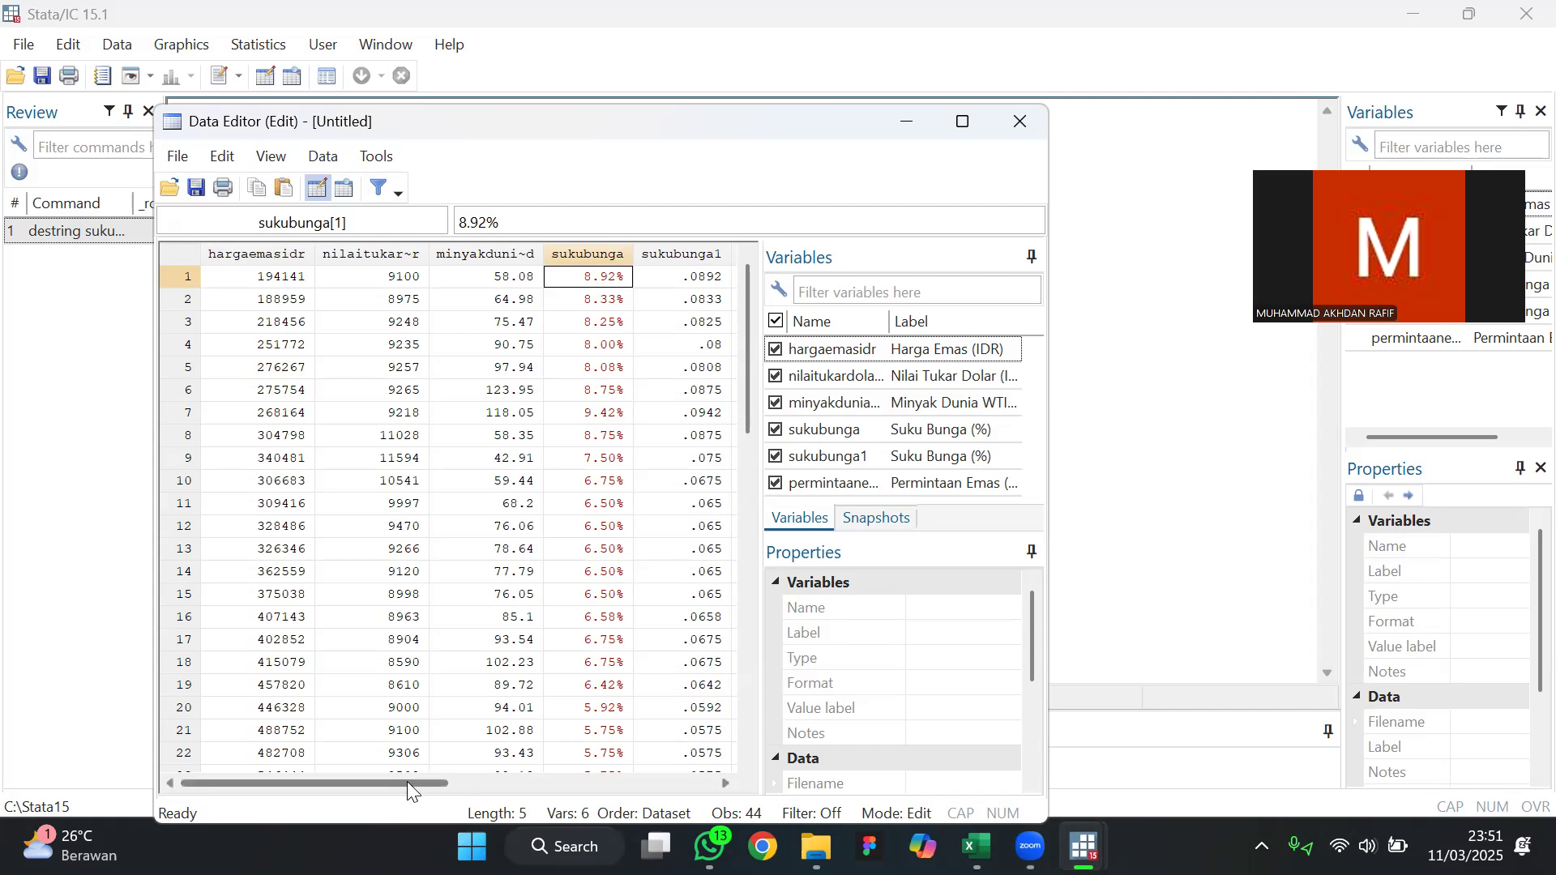
Drop the original string variable sukubunga from the dataset and minimize the Data Editor
left_click_drag(407, 783, 516, 782)
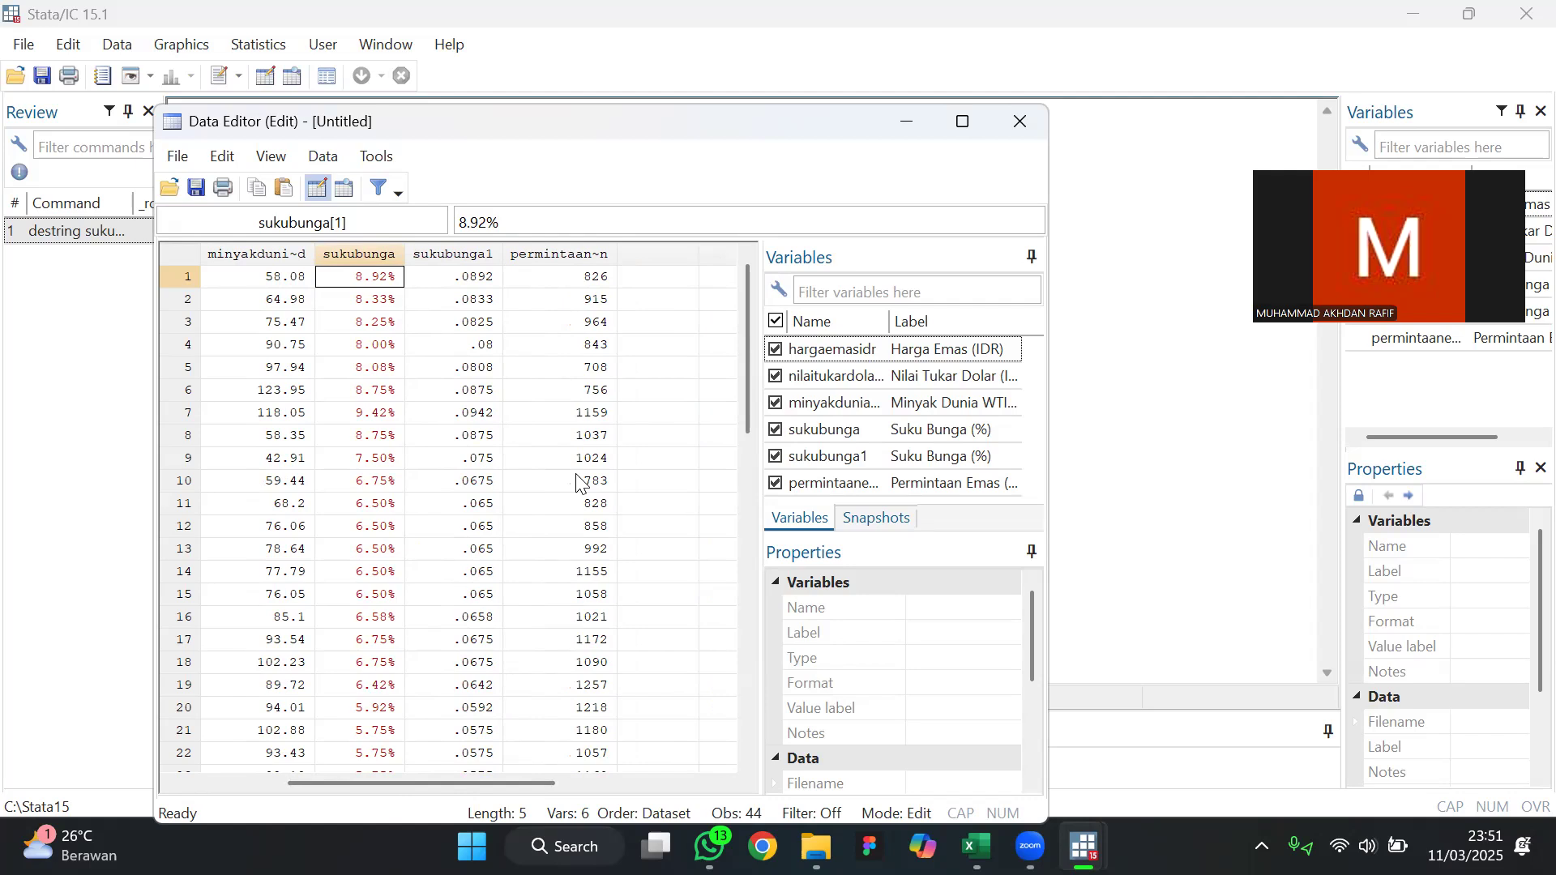
mouse_move(748, 383)
left_mouse_down()
mouse_move(749, 396)
mouse_move(754, 358)
left_mouse_up()
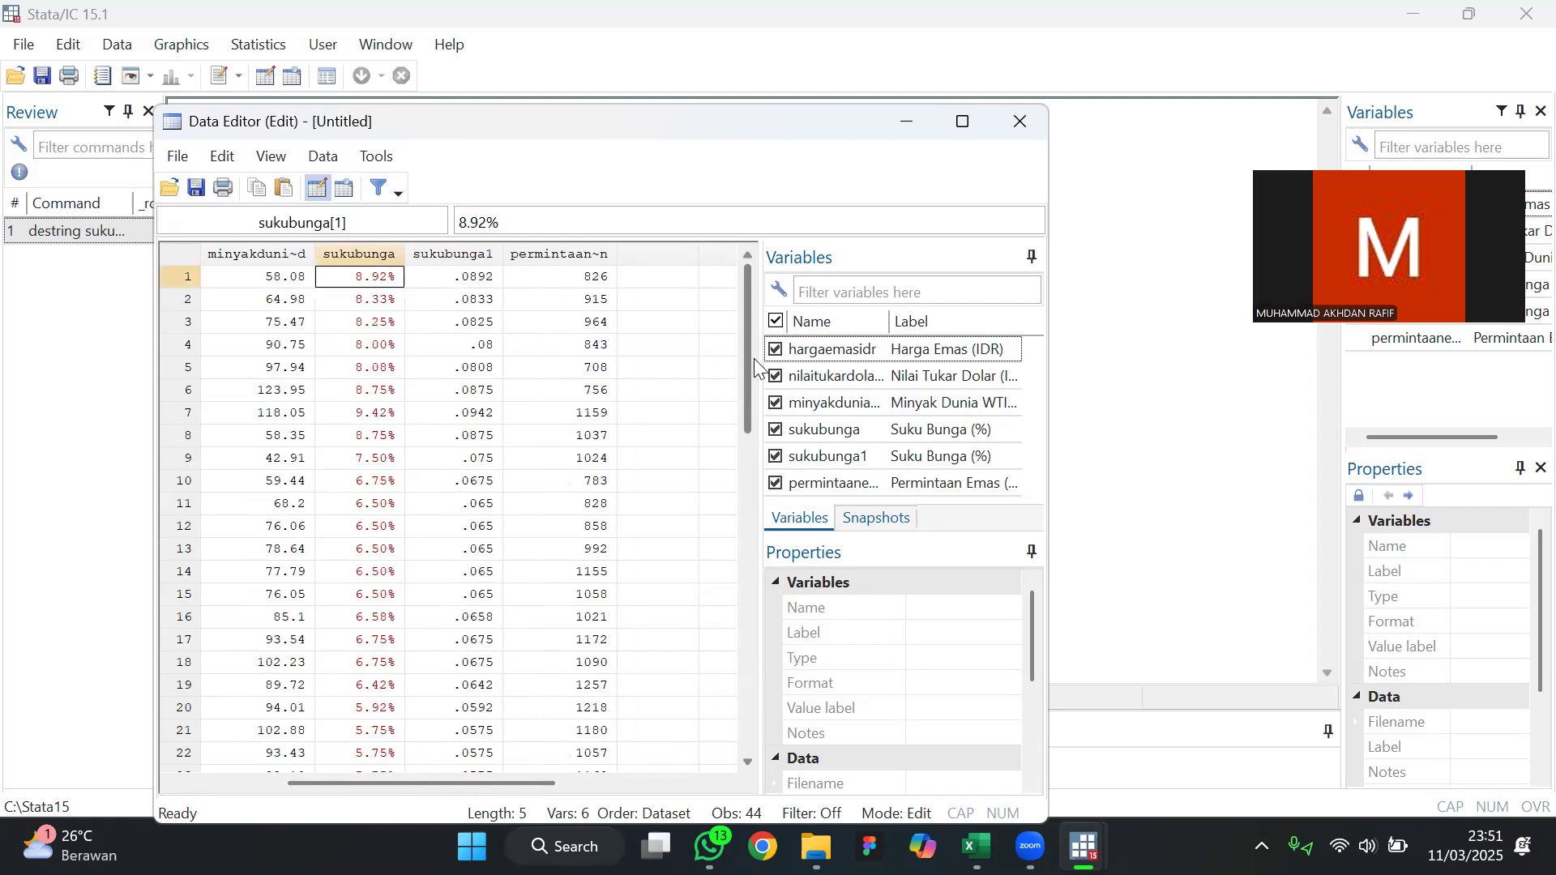
left_click(369, 529)
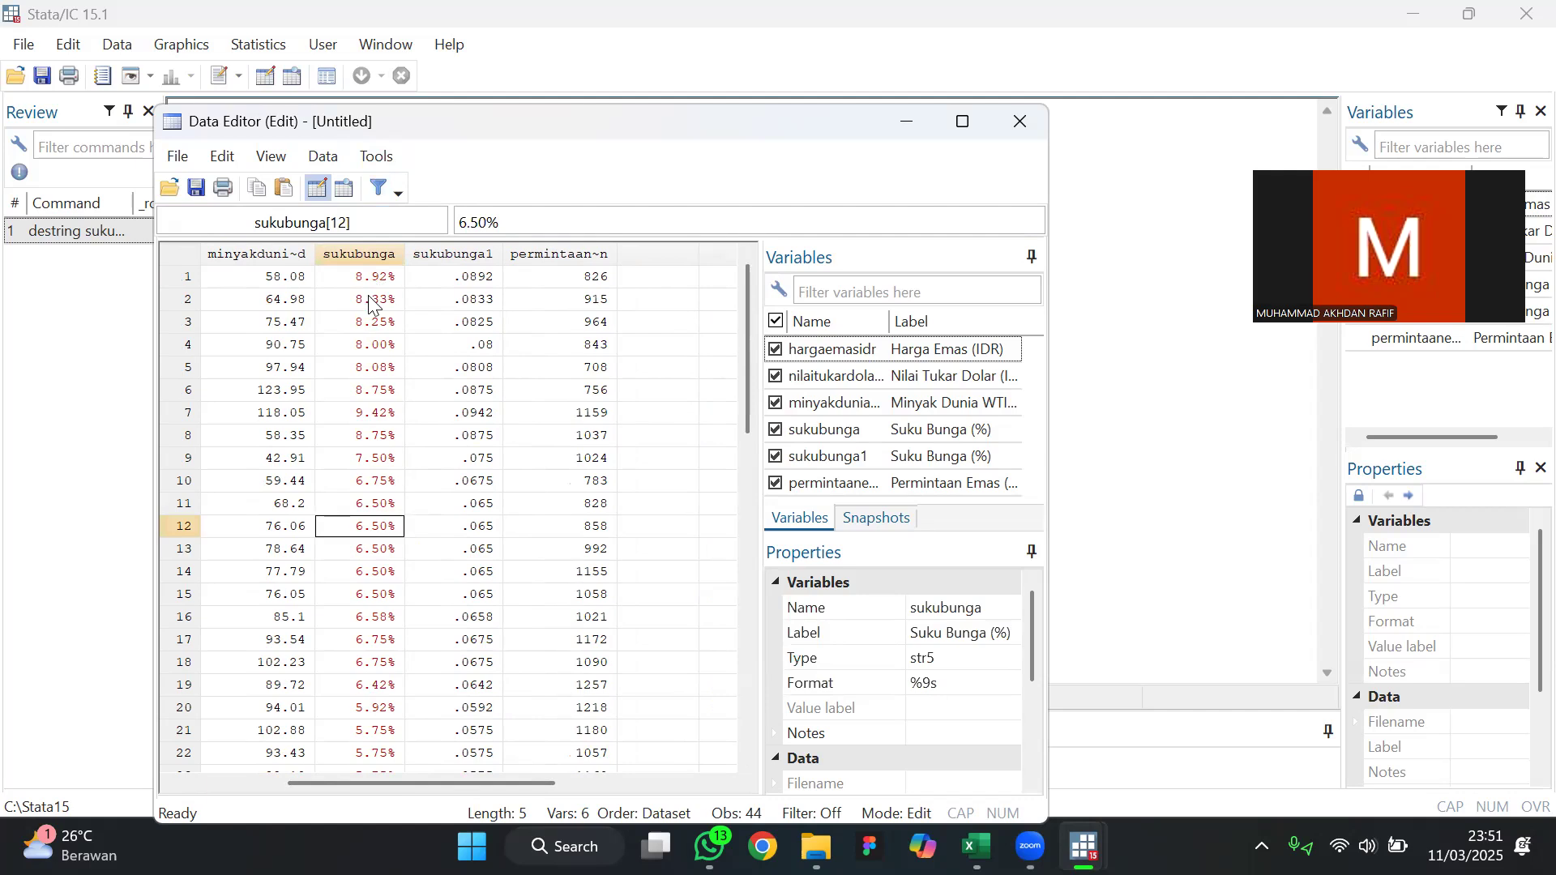
left_click(365, 257)
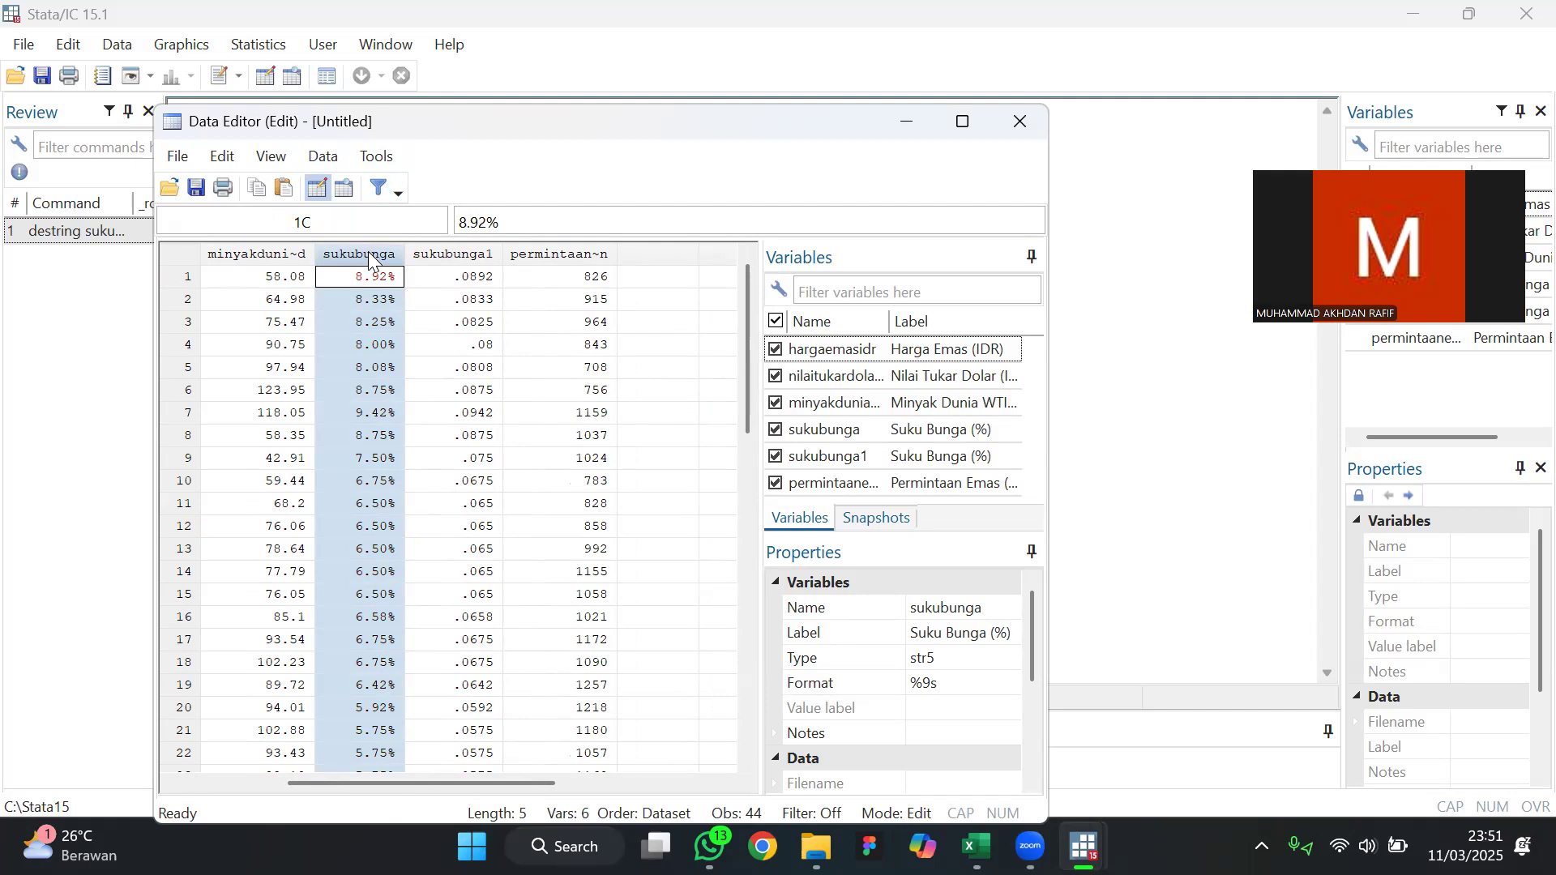
right_click(369, 257)
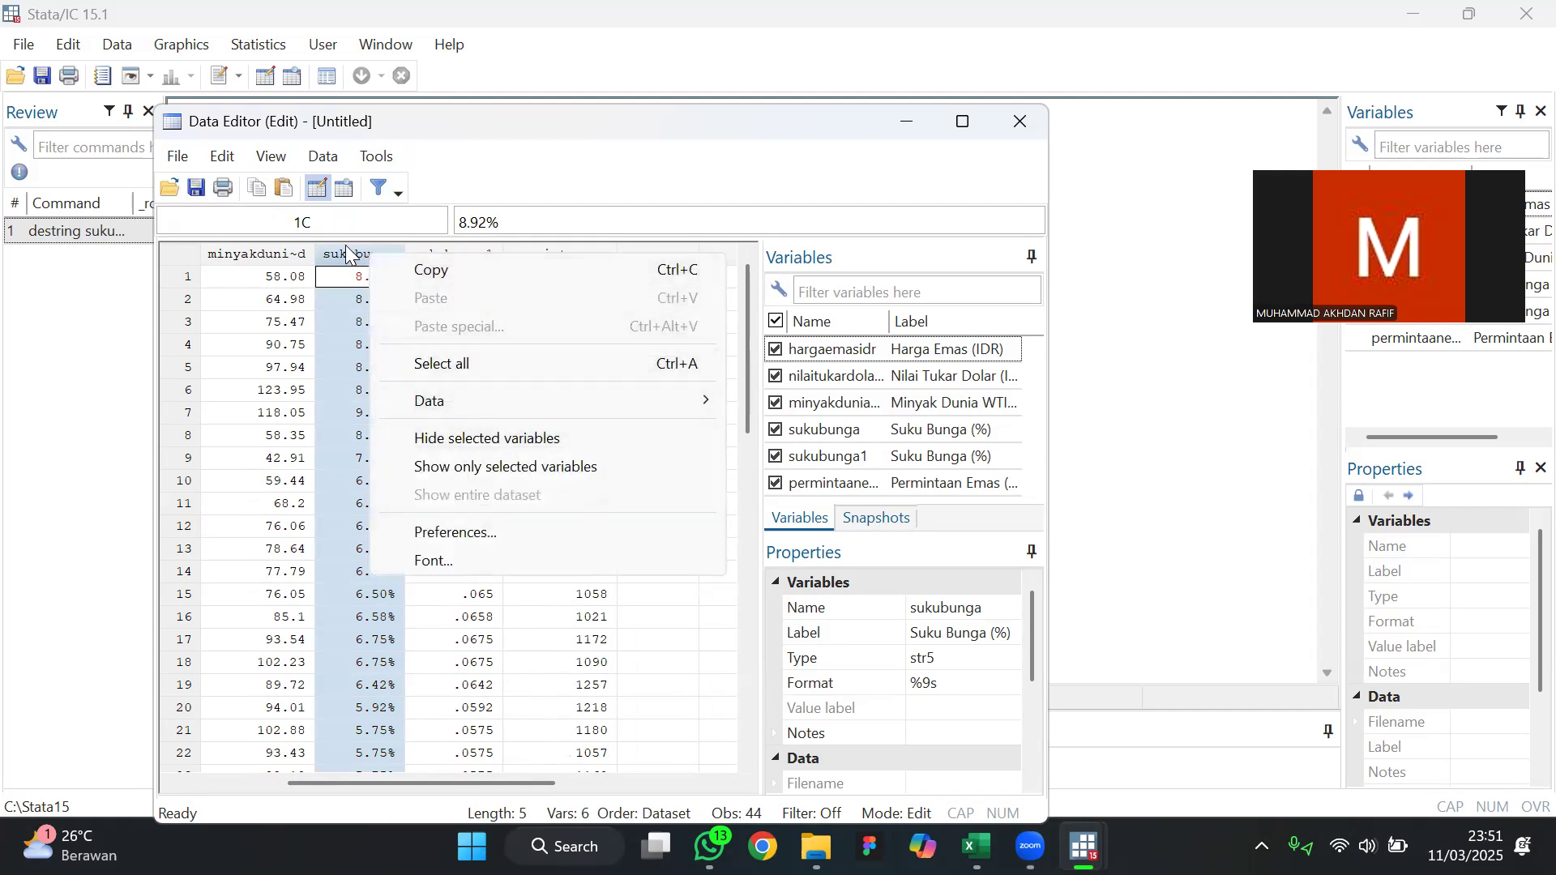
left_click(336, 247)
key("Delete")
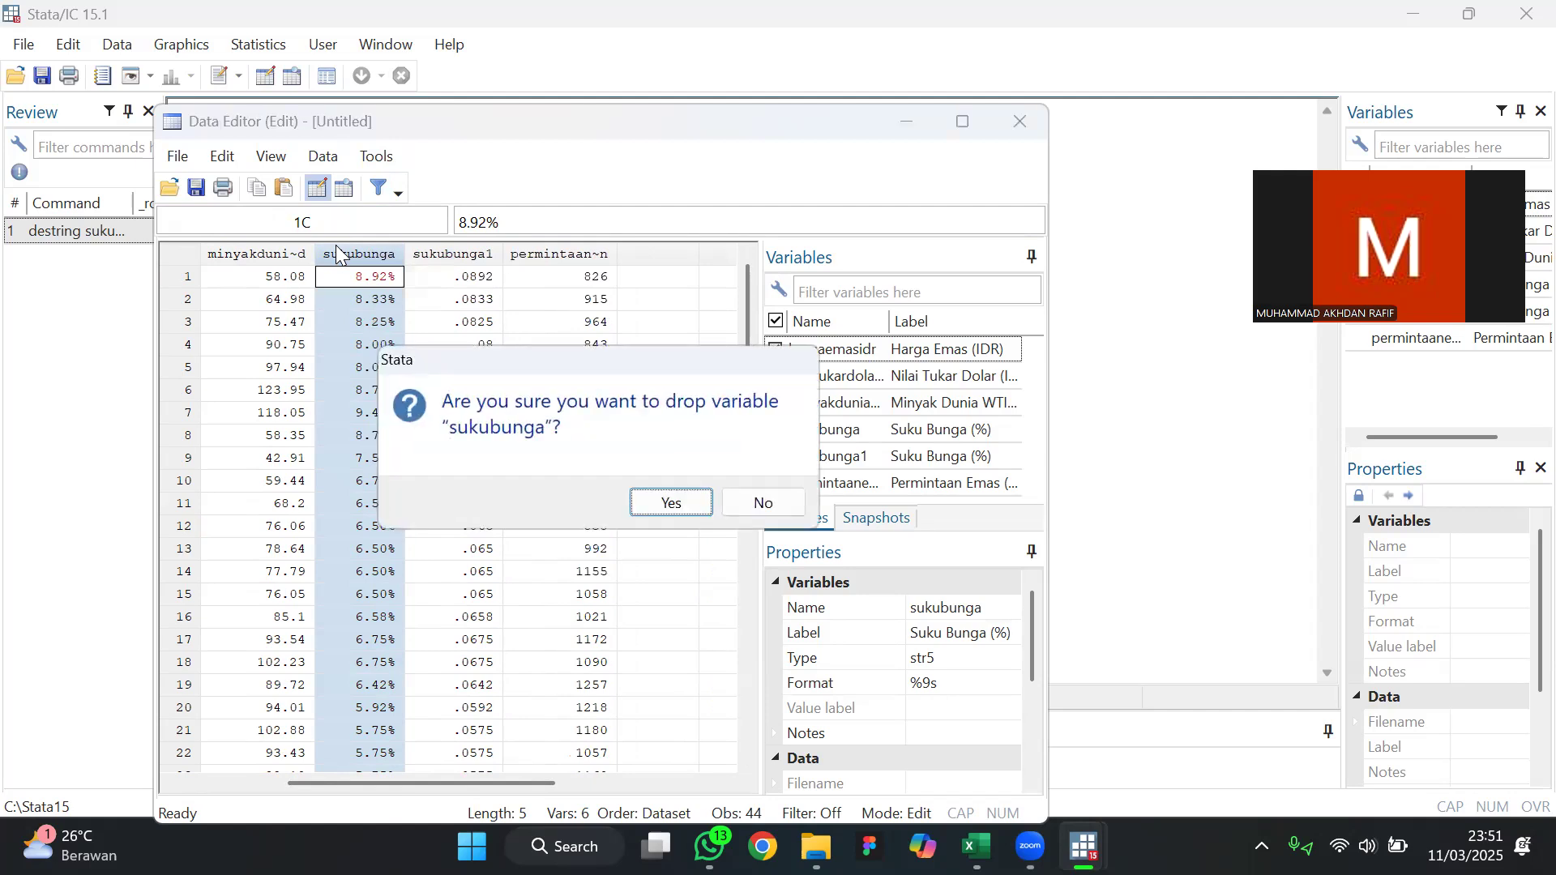
key("Return")
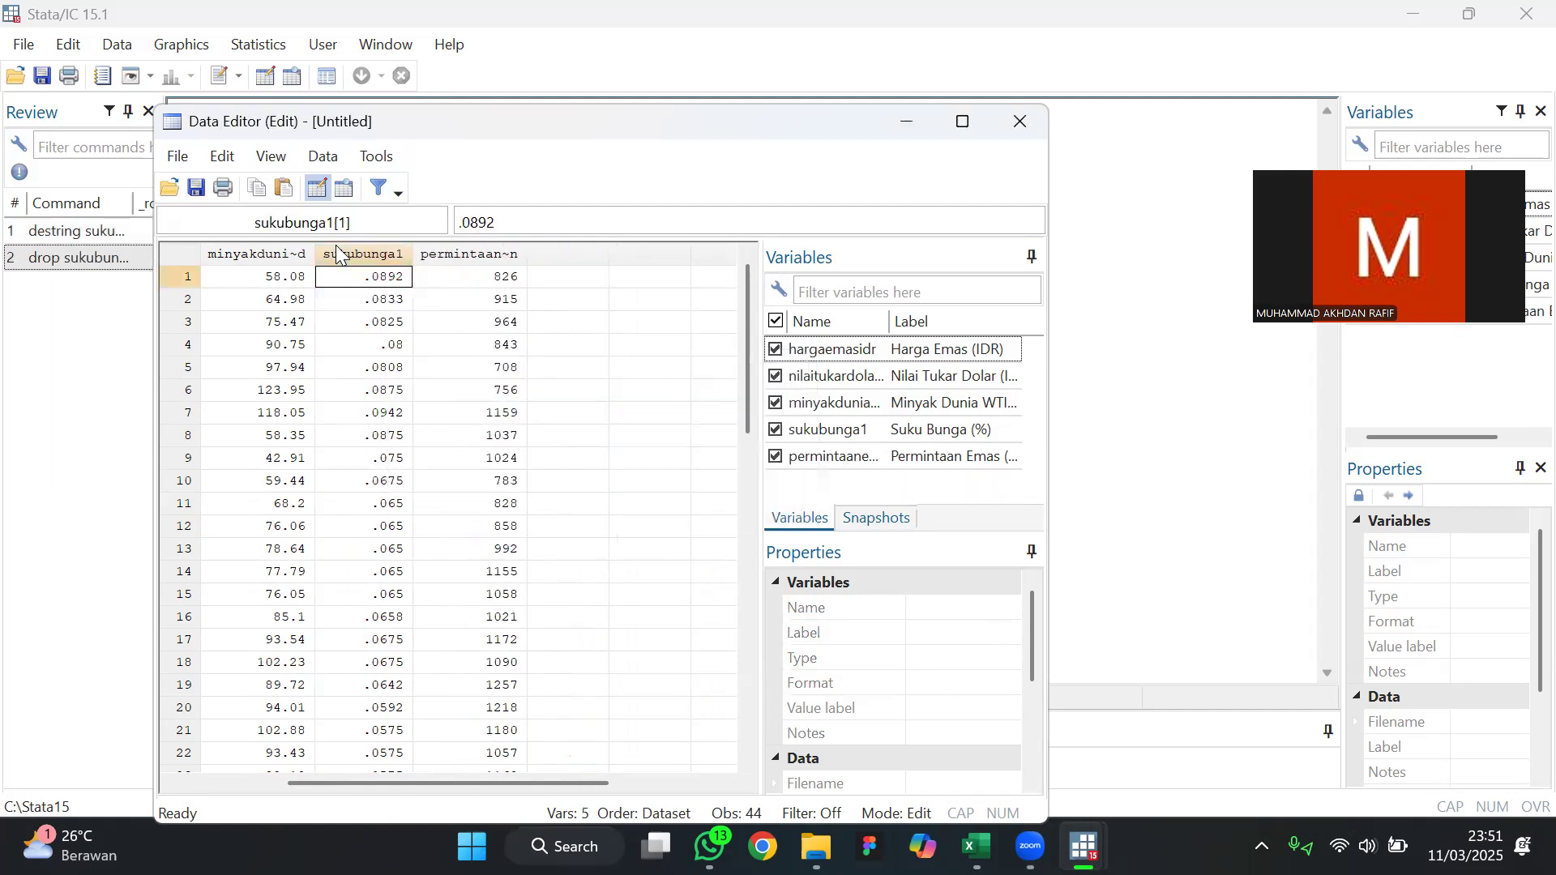
left_click_drag(486, 784, 290, 778)
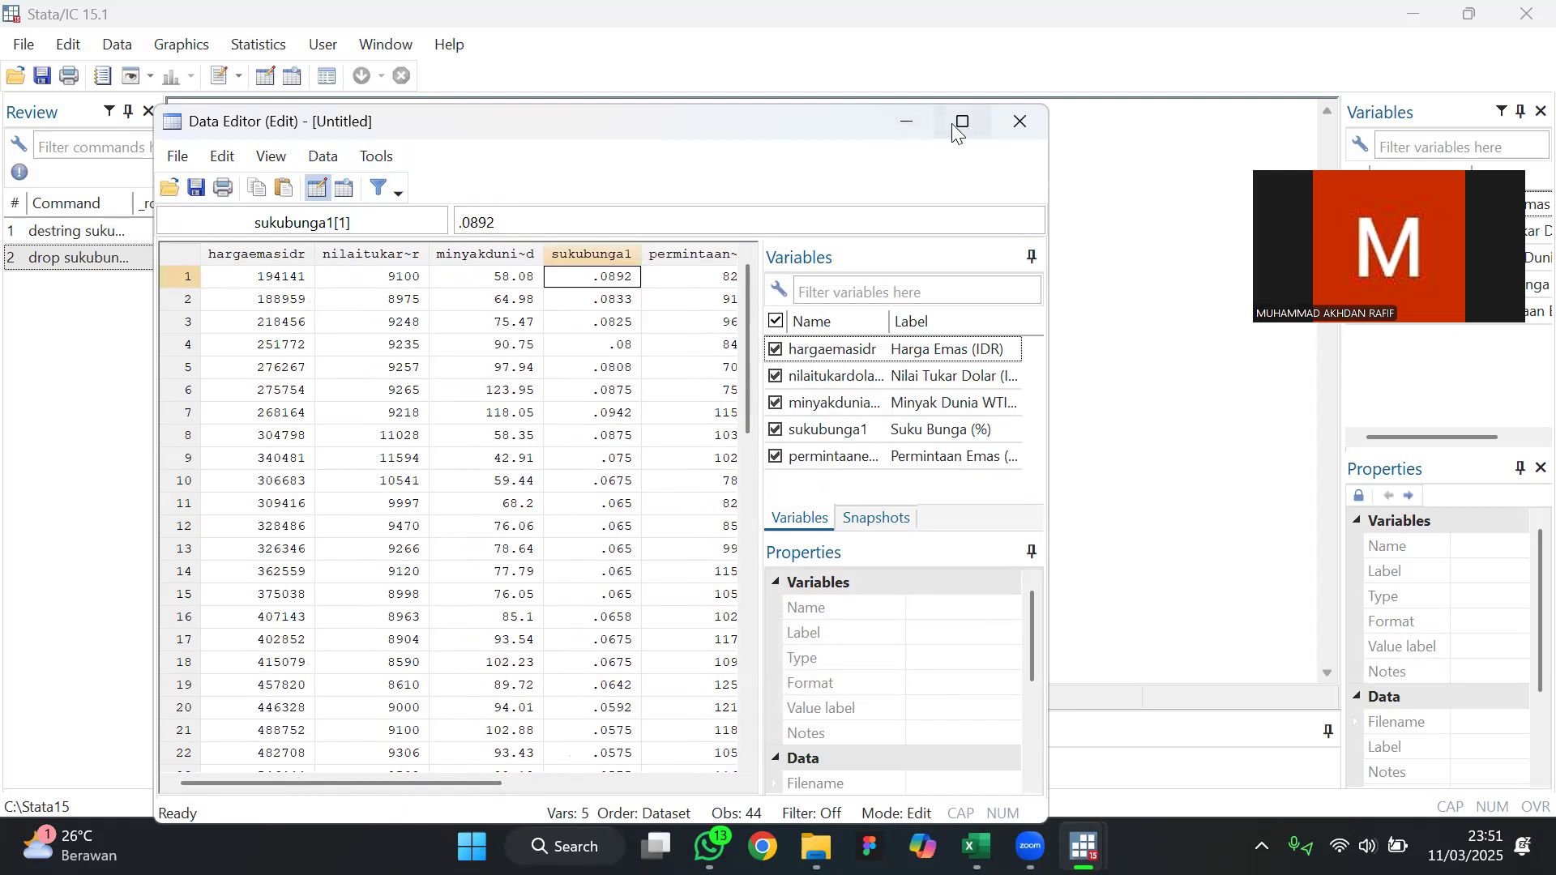
left_click(927, 123)
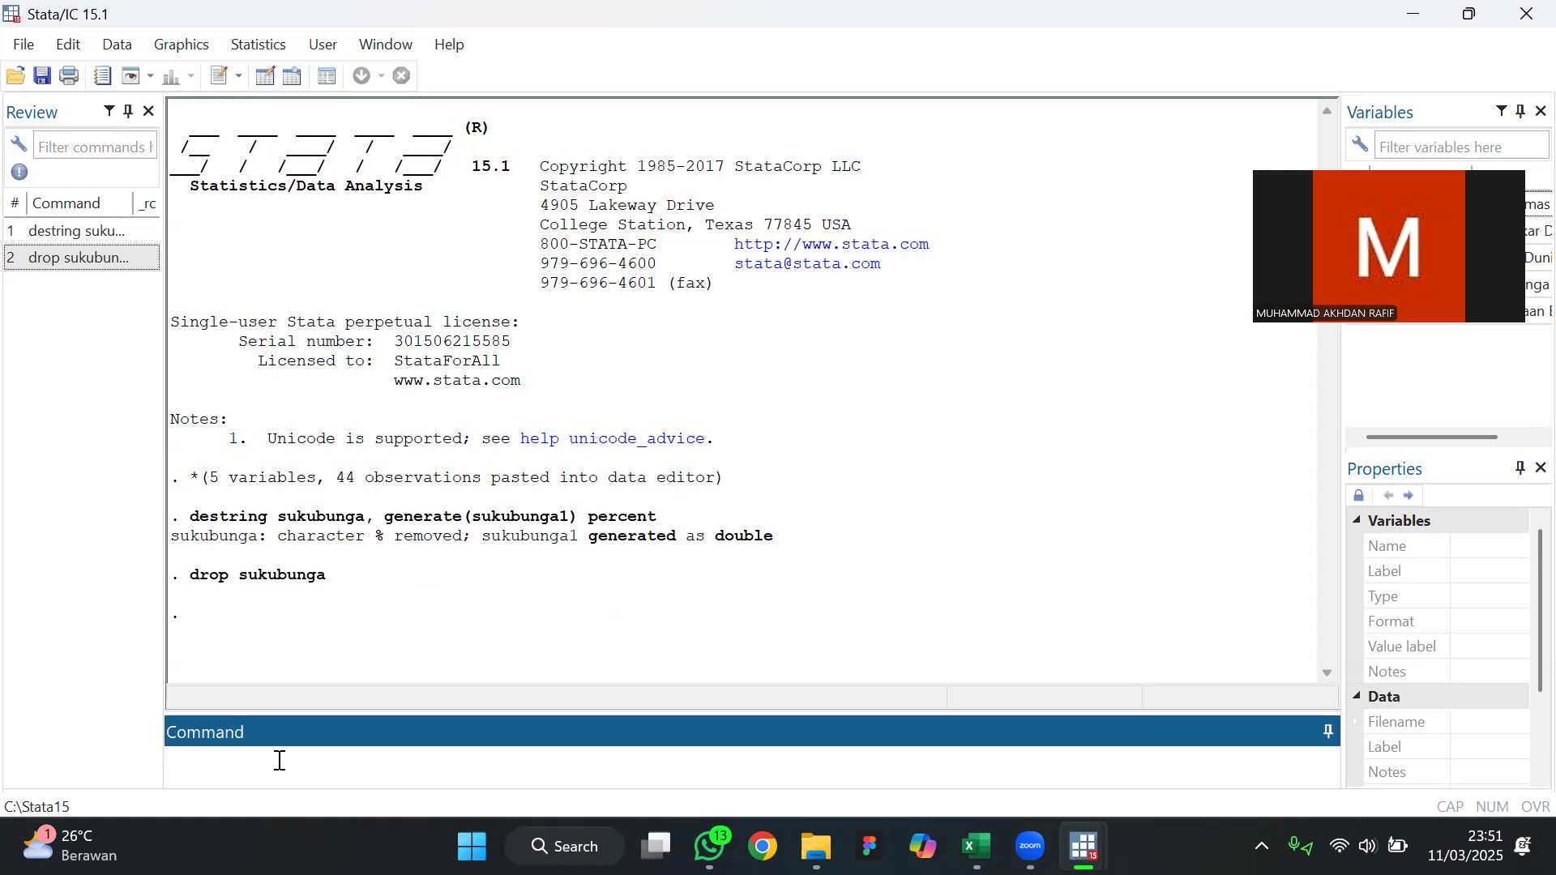
Begin the Stata command for a quarterly time variable by entering "generate time= tq" without running it
type("generate time=tq")
Check the first year and quarter of the data in the Excel workbook, close it and return to Stata
mouse_move(976, 847)
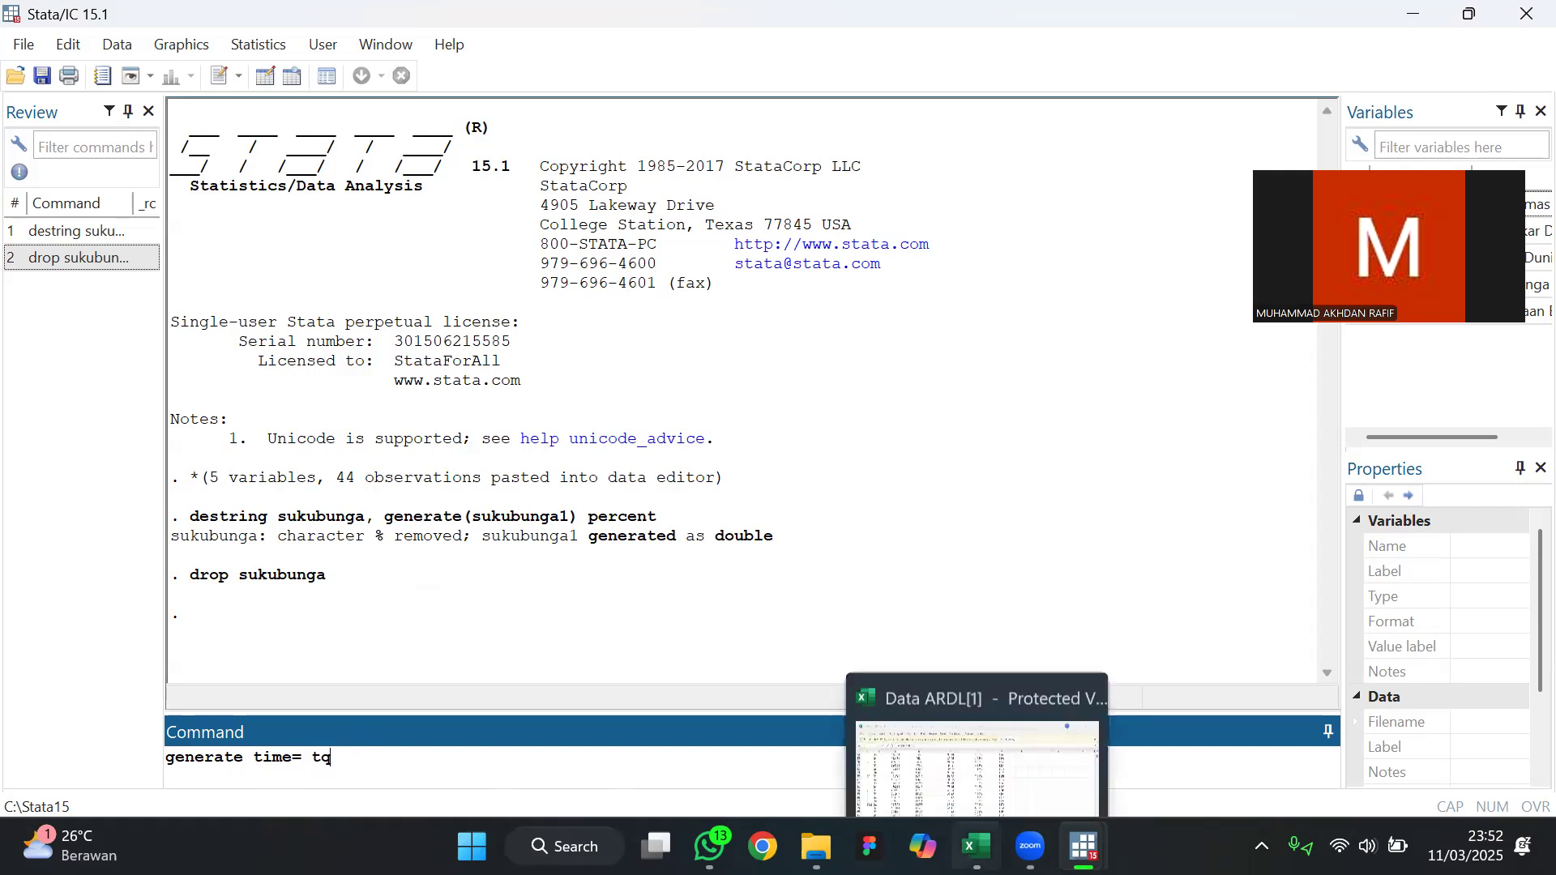
left_click(980, 765)
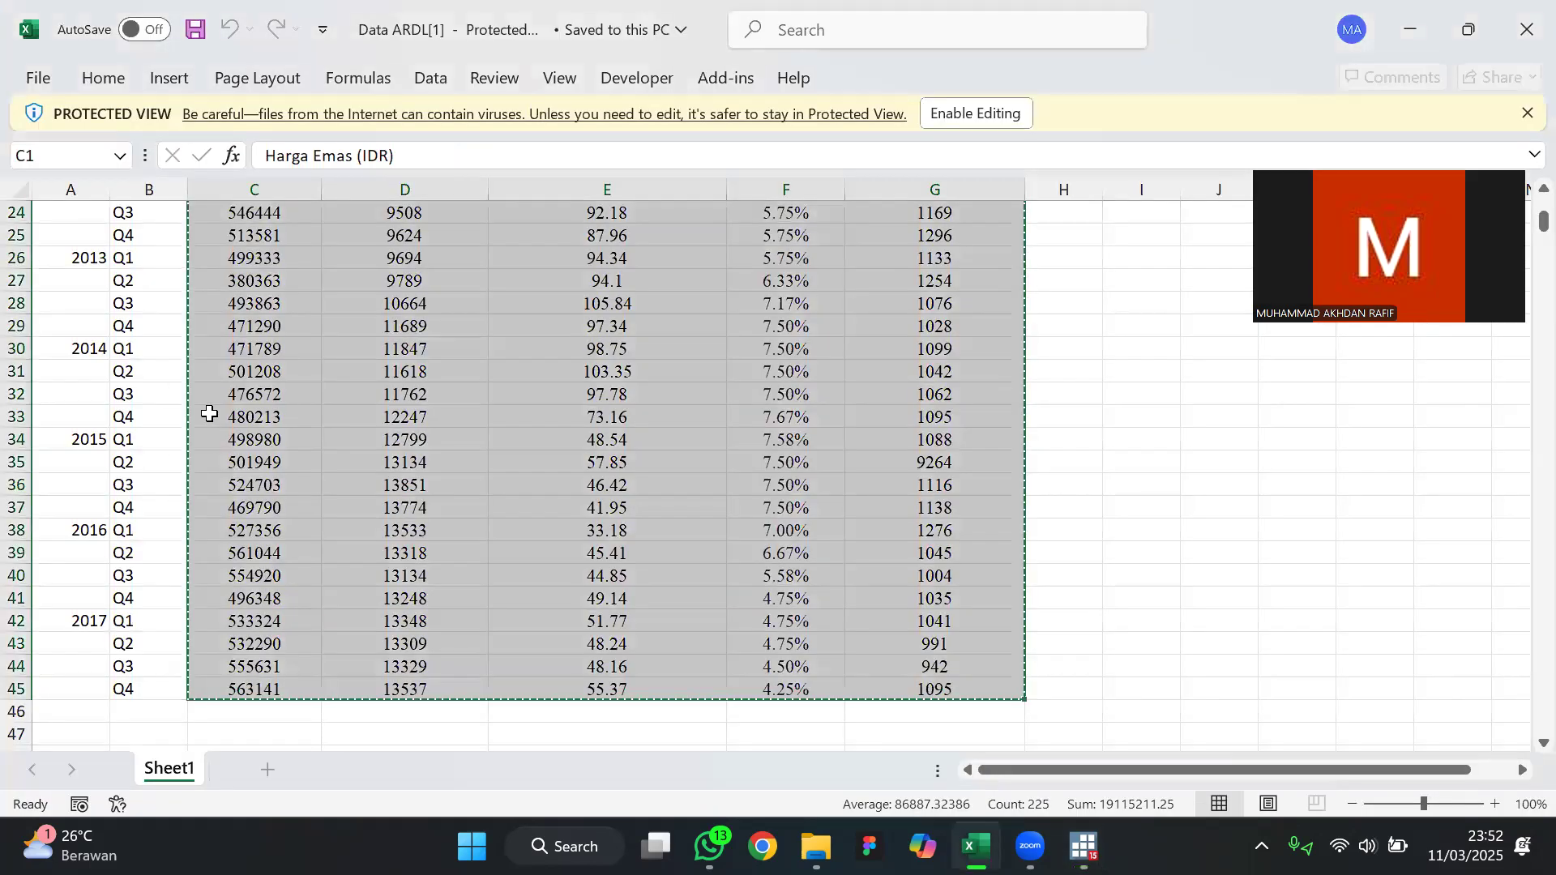
scroll(162, 405, "up", 8)
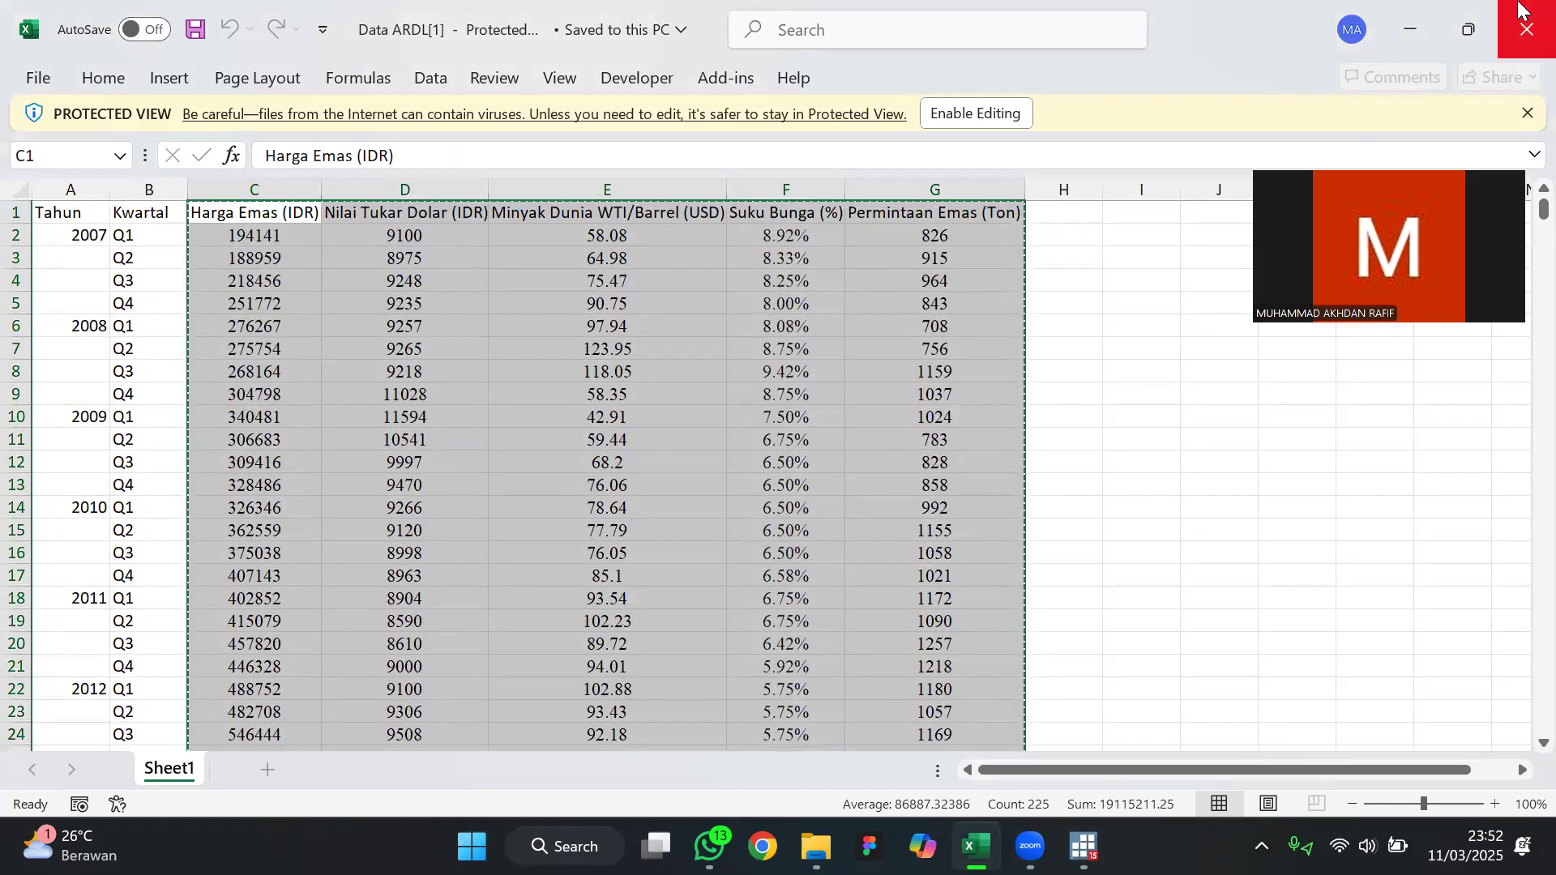
key("alt+Tab")
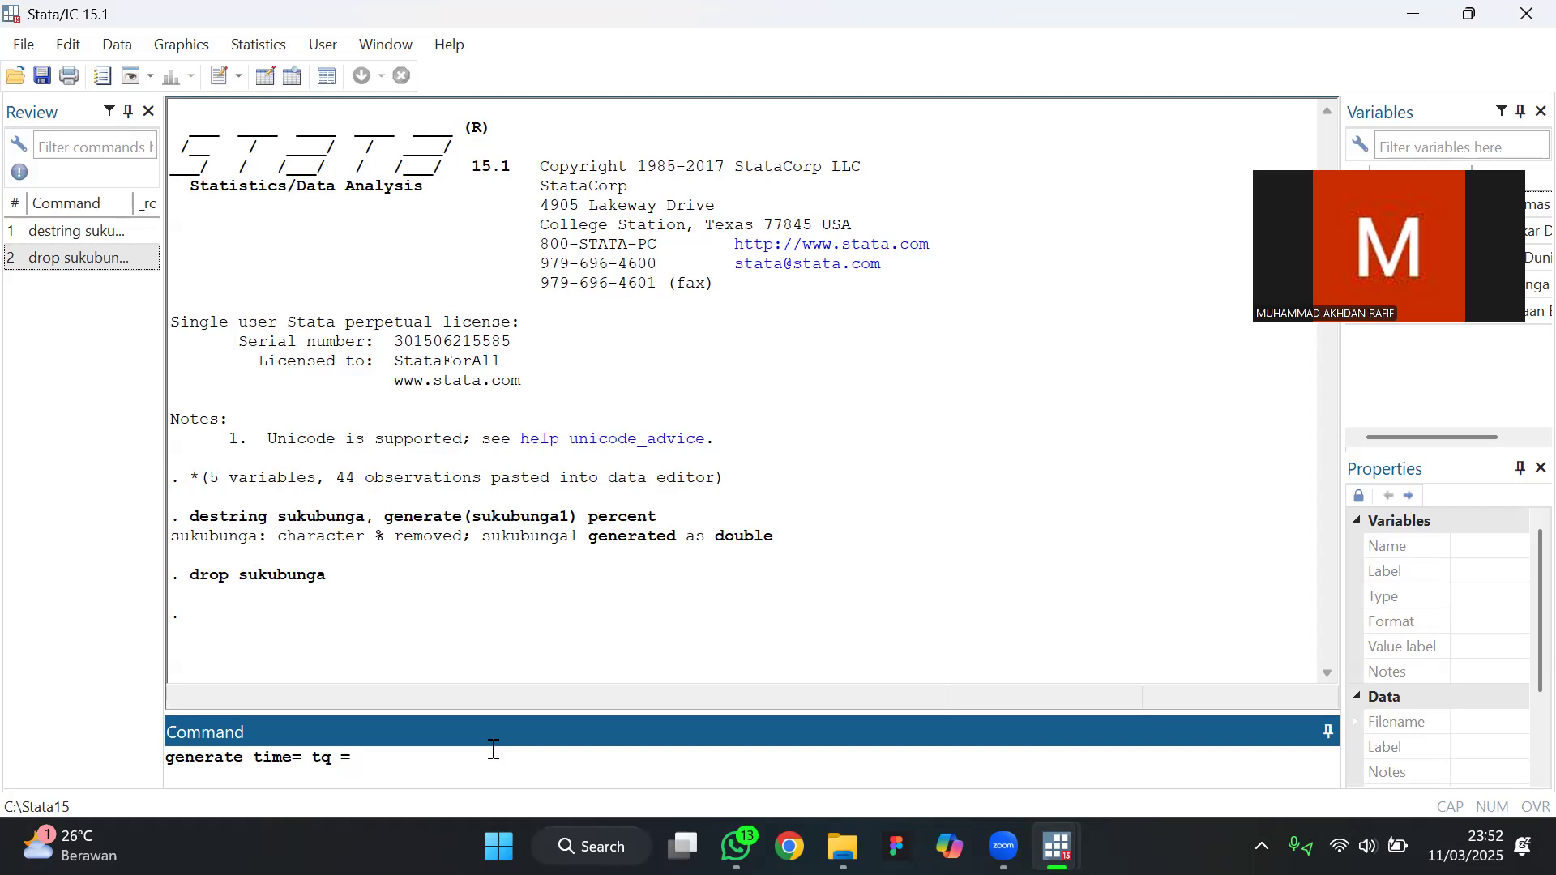
Complete and run the command generate time= tq(2007q1)+_n-1 to create the quarterly time variable
type("200")
key("BackSpace")
key("BackSpace")
key("BackSpace")
key("BackSpace")
key("BackSpace")
type("(2007q1)+_n")
key("Return")
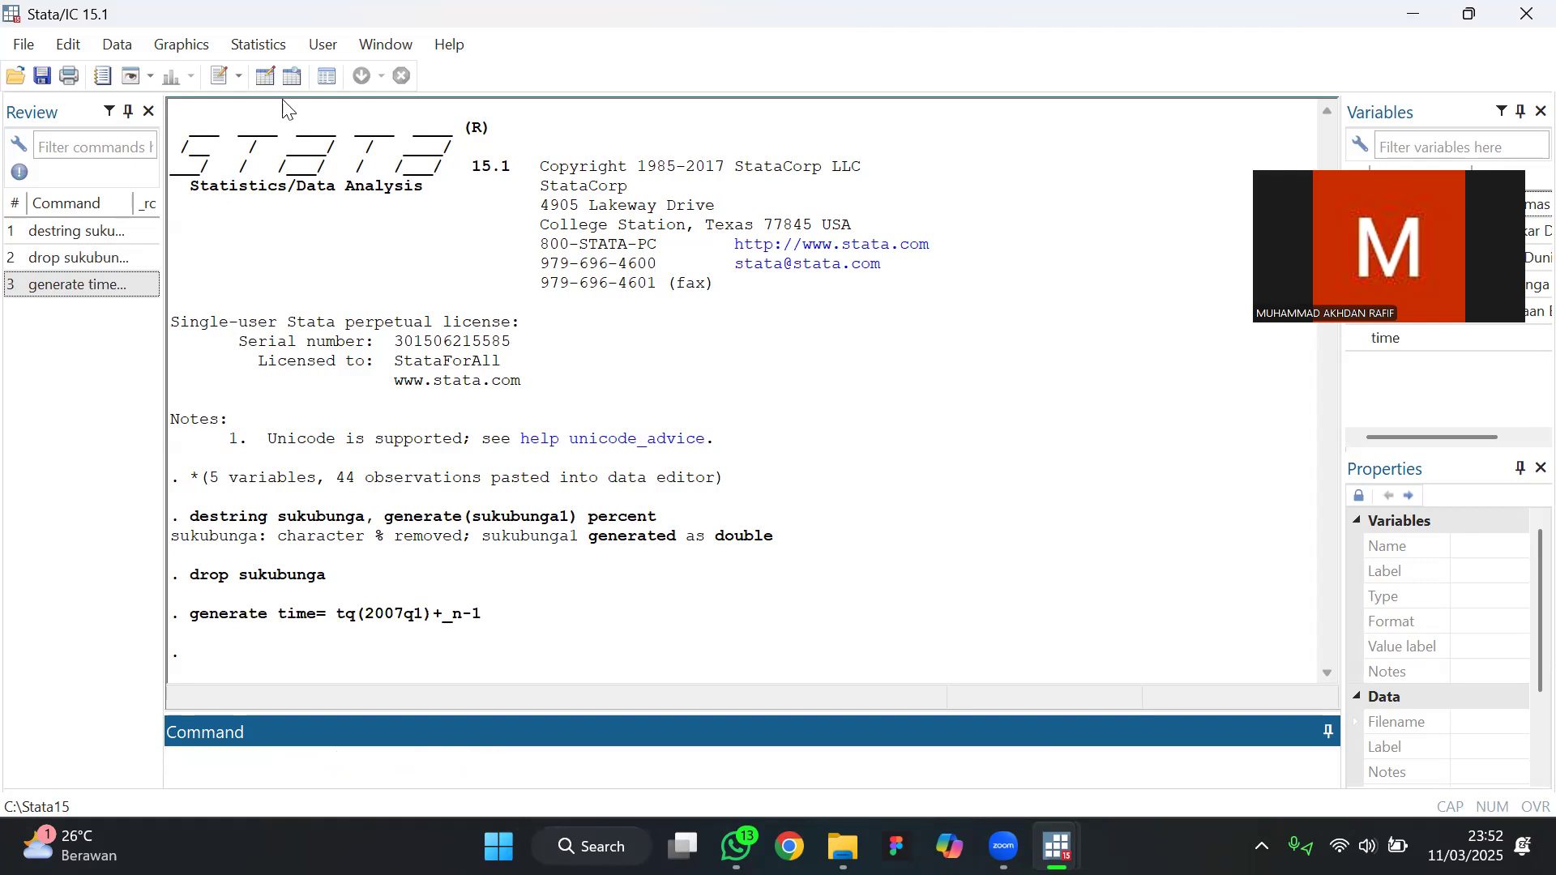
Set the display format of the time variable to Quarterly (sample style 2009q2) in the Data Editor and close the editor
left_click(264, 76)
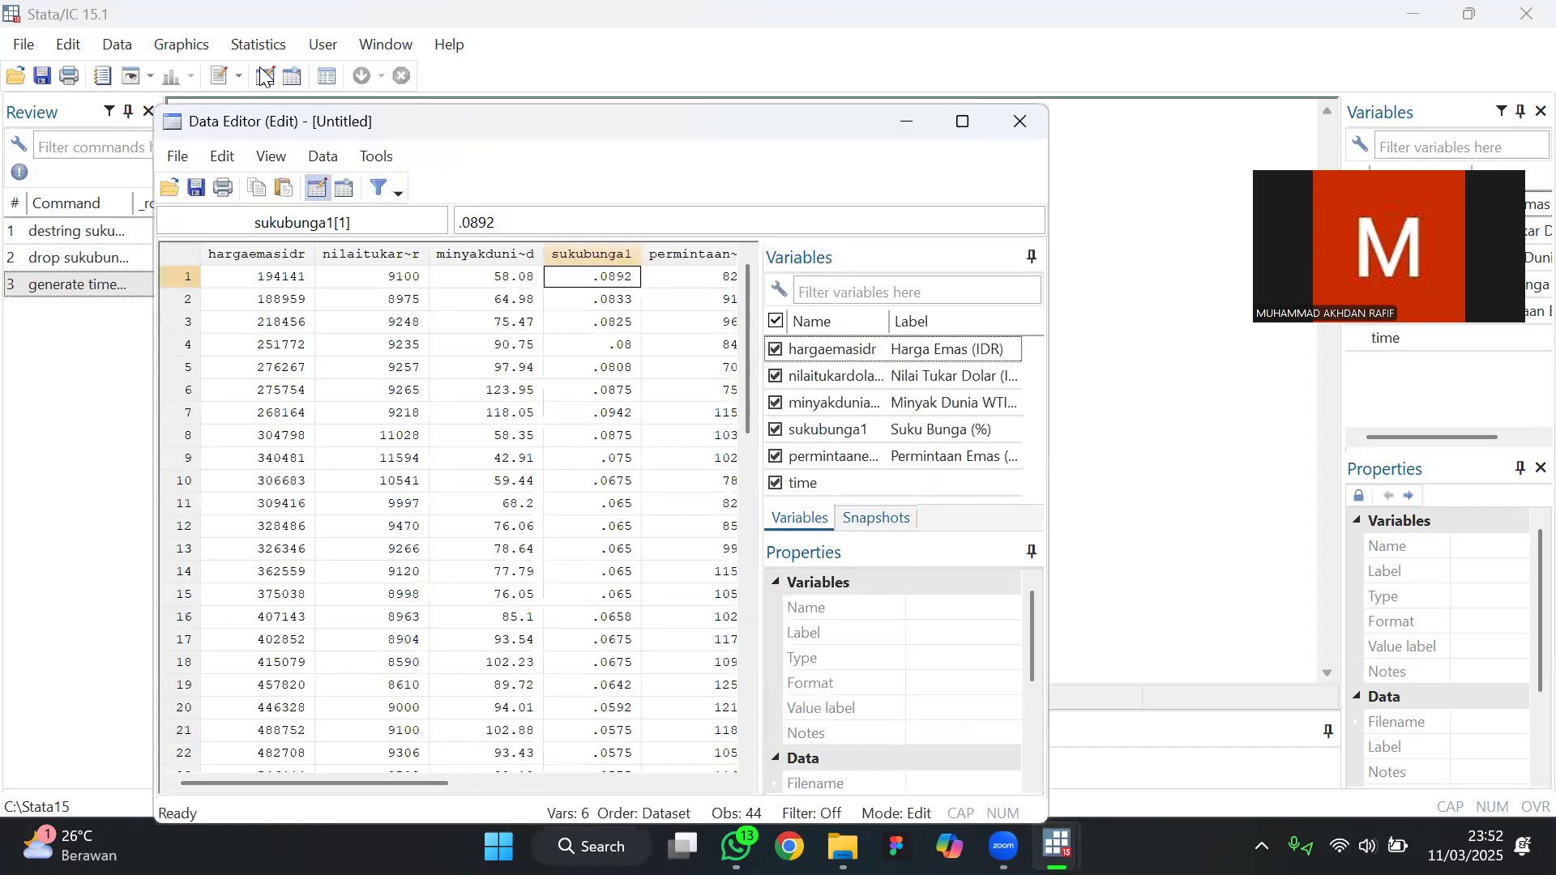
left_click_drag(376, 781, 521, 772)
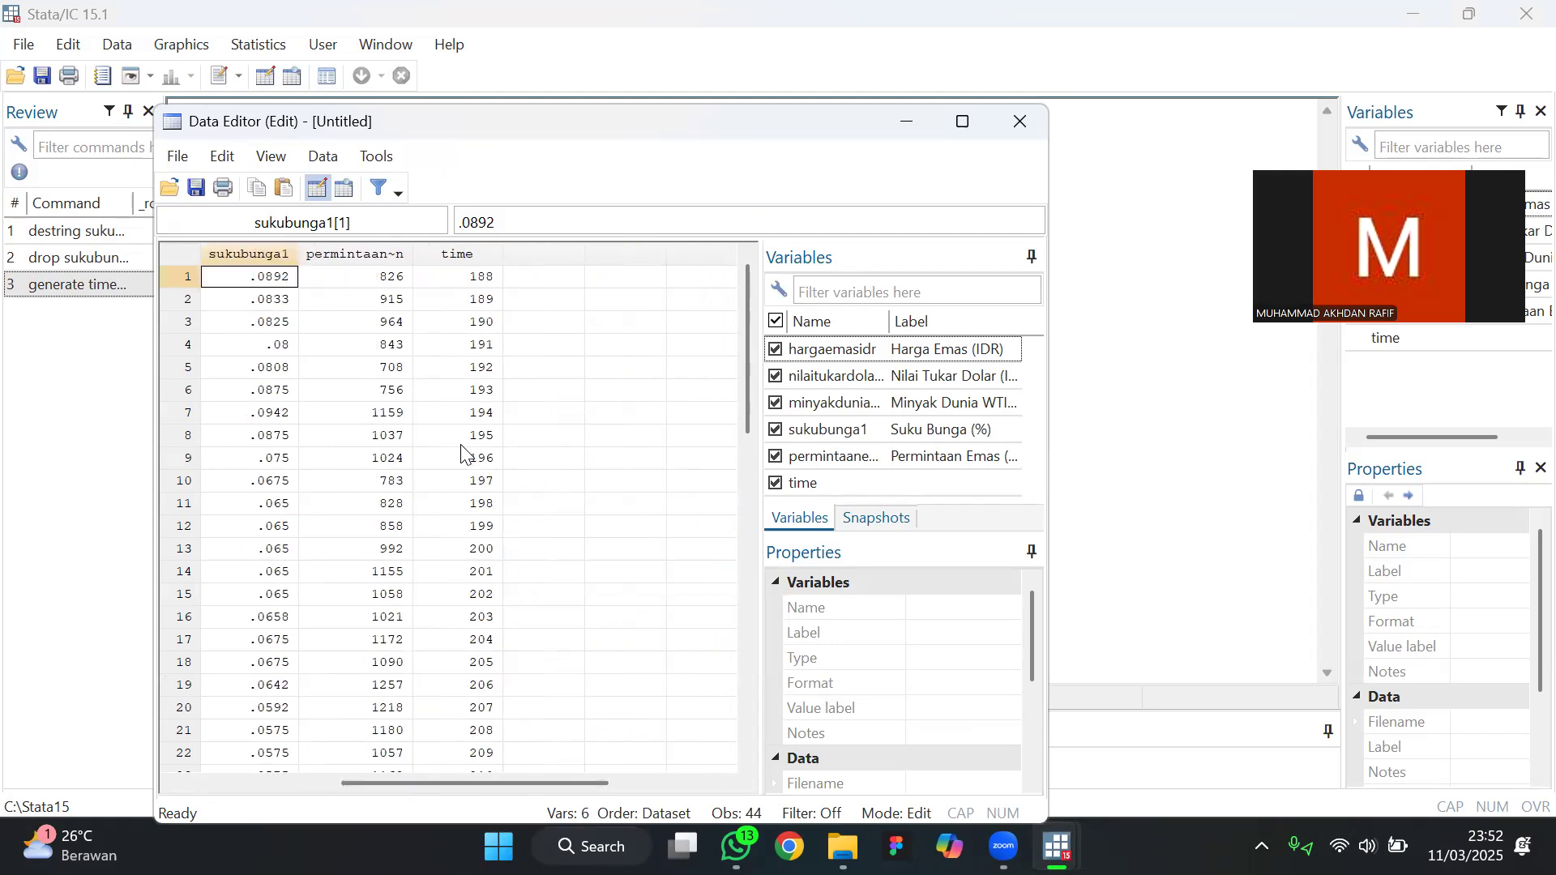
left_click(453, 258)
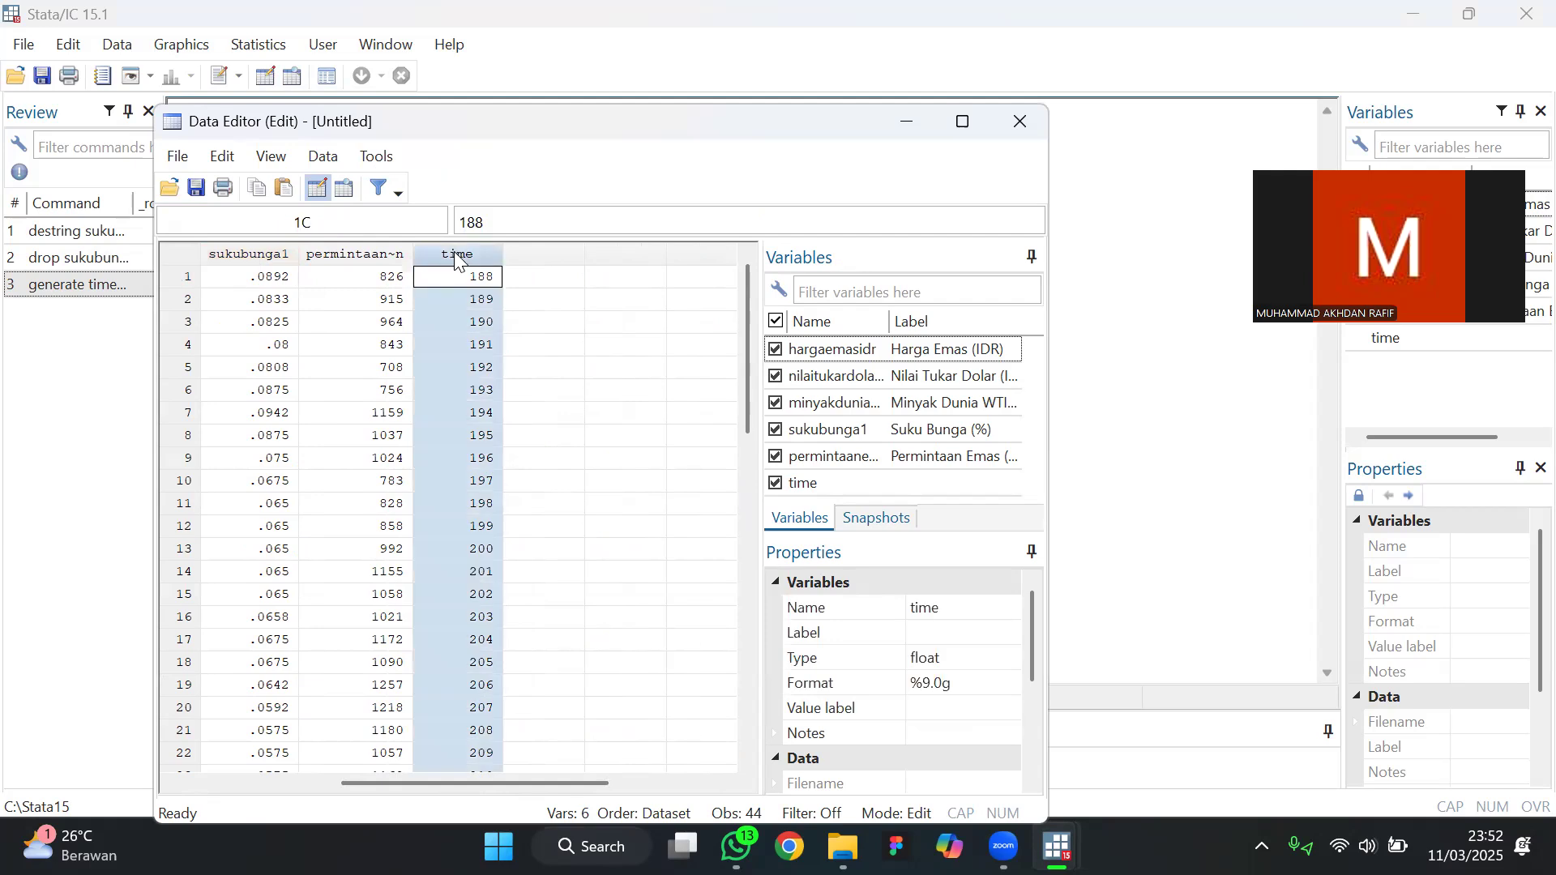
left_click(1014, 693)
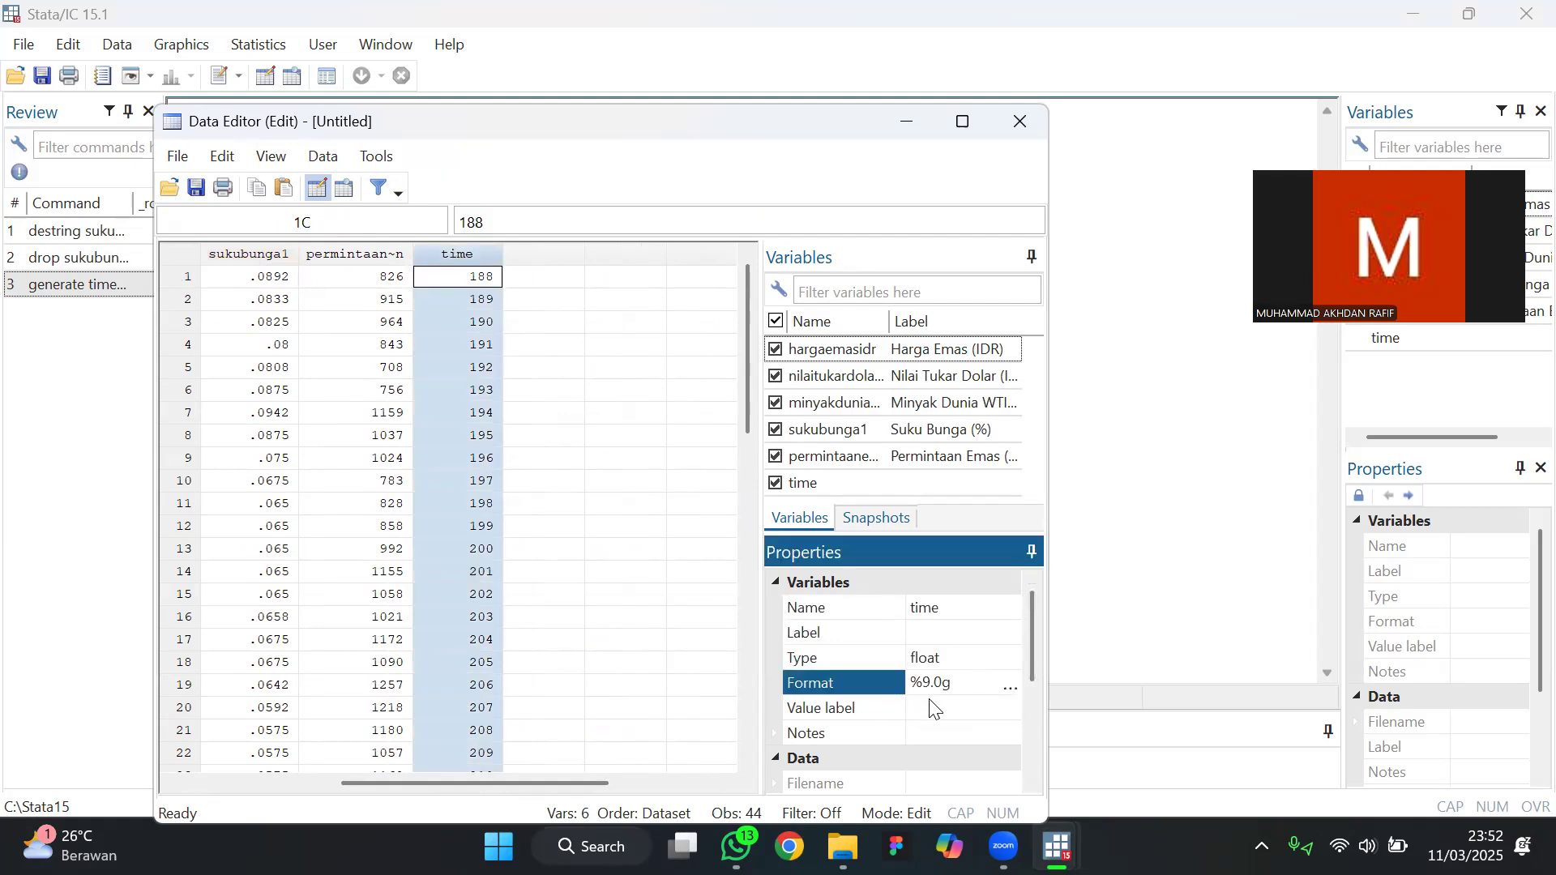
left_click(1012, 687)
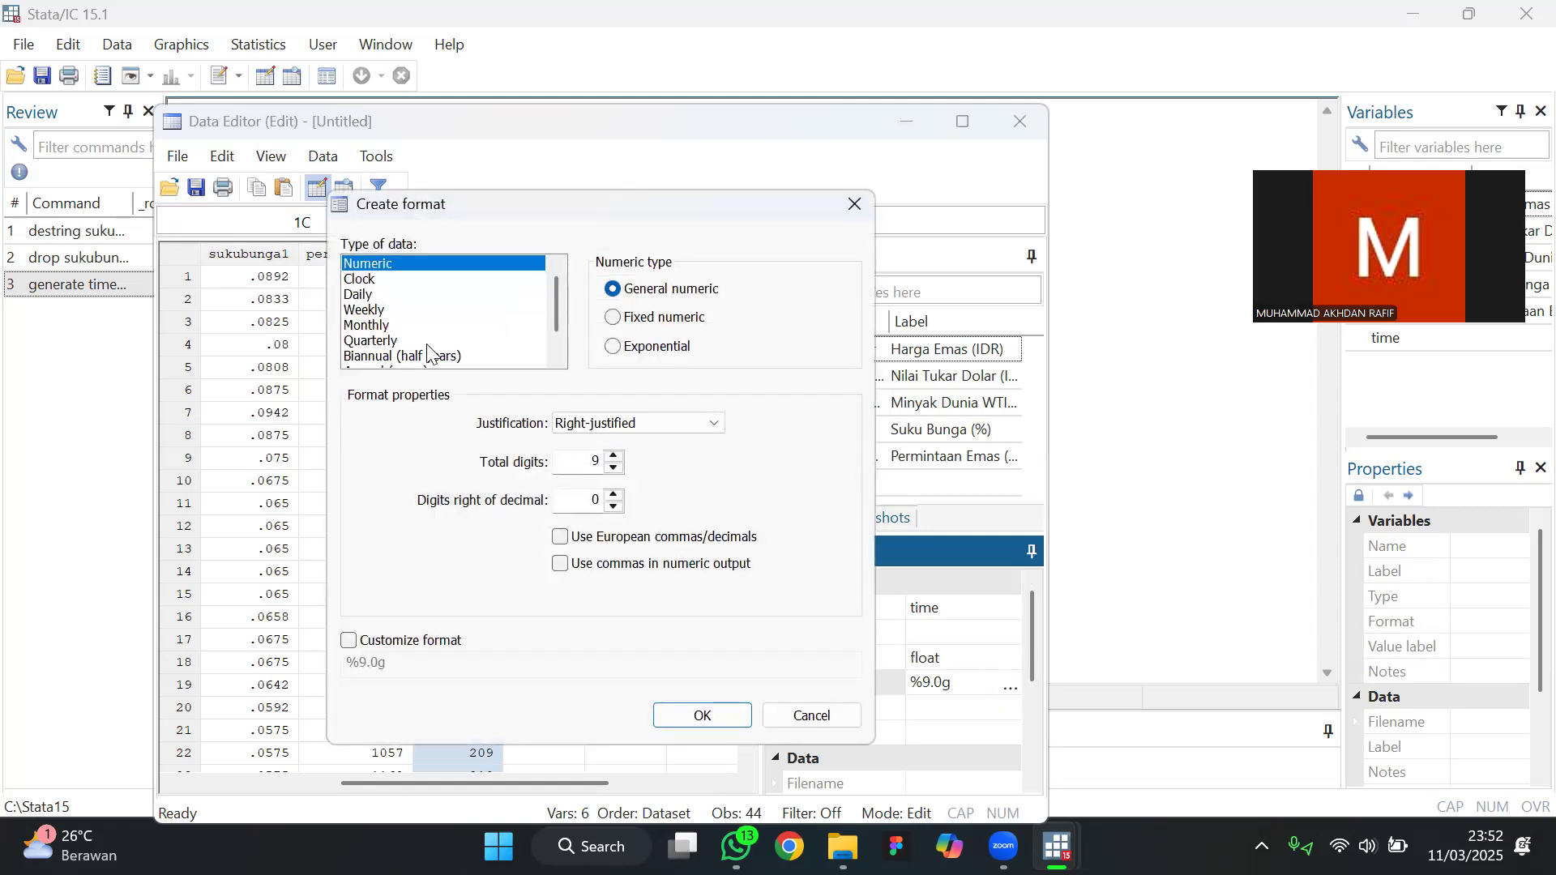
left_click(372, 345)
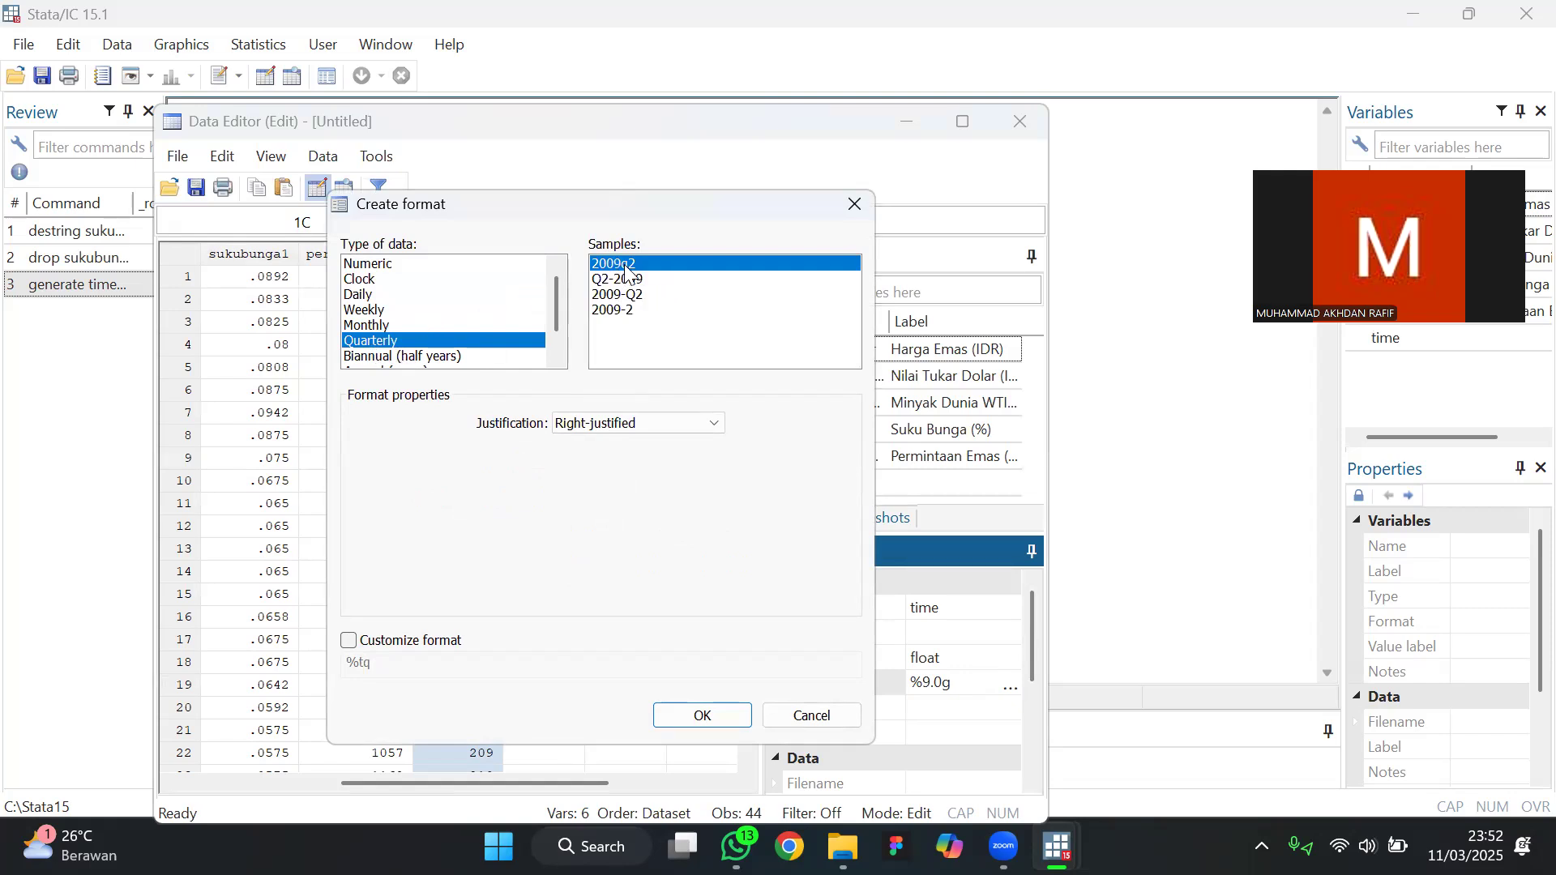
left_click(701, 716)
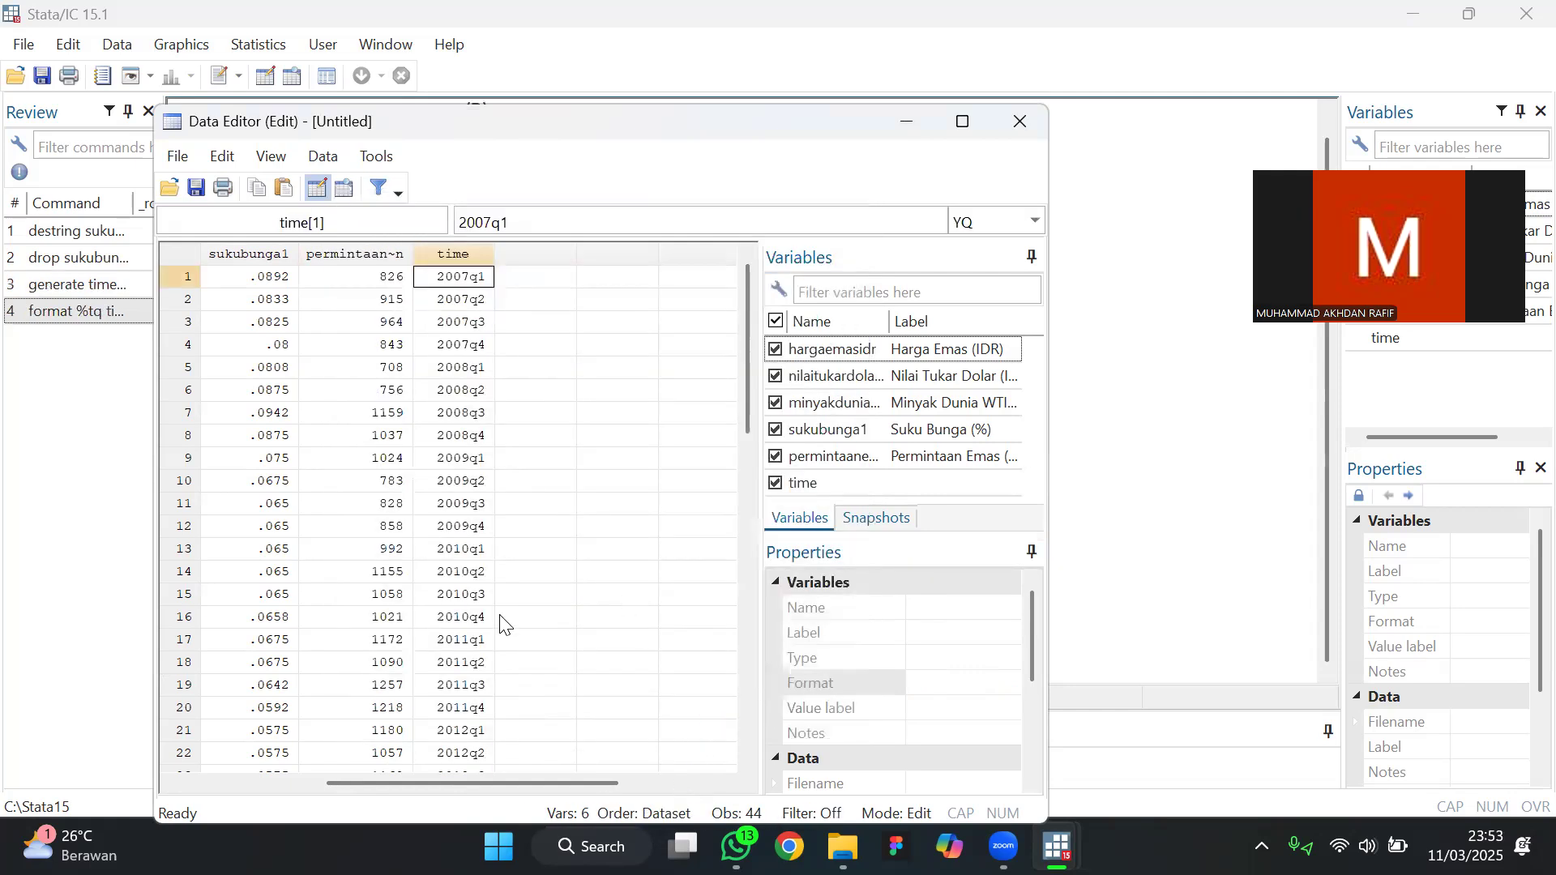
scroll(500, 615, "down", 2)
left_click_drag(752, 425, 749, 301)
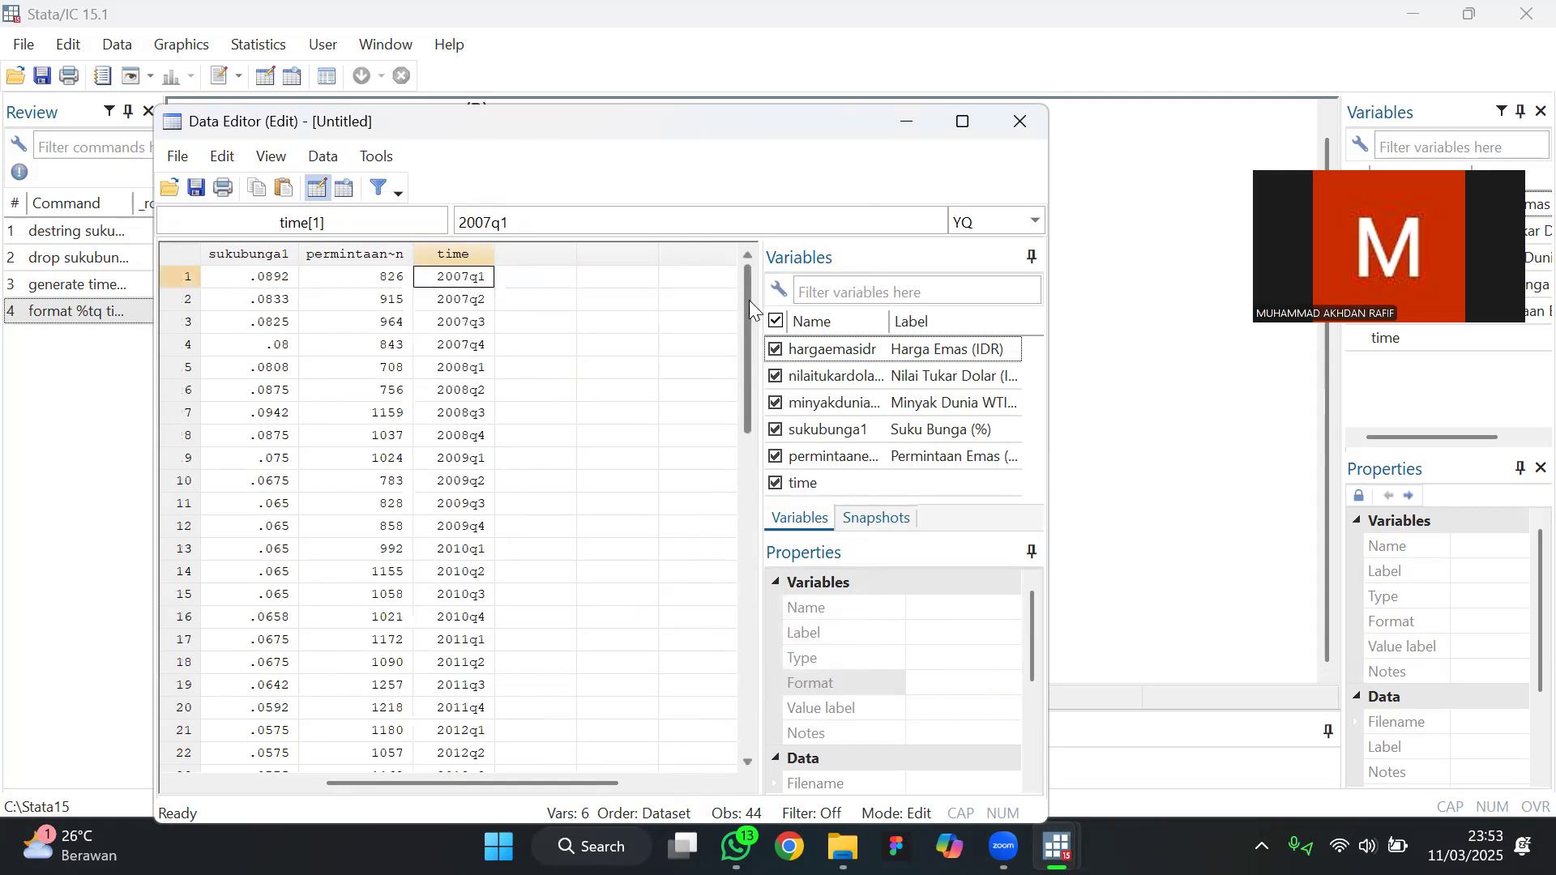
left_click(1019, 122)
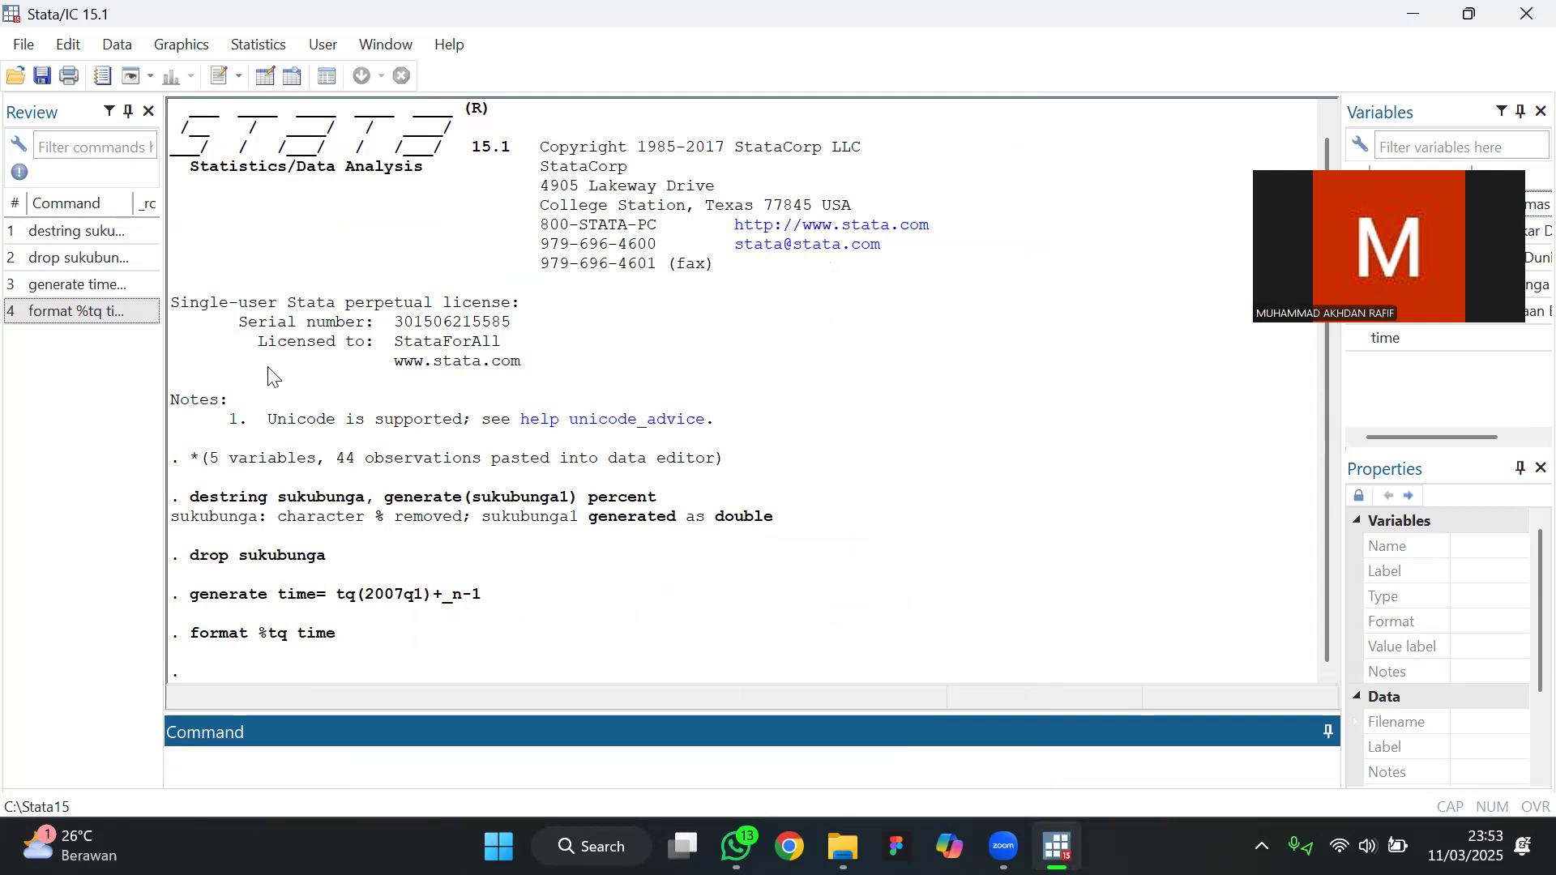
Declare the dataset as time-series data with time as the time variable and Quarterly as the time unit
left_click(255, 46)
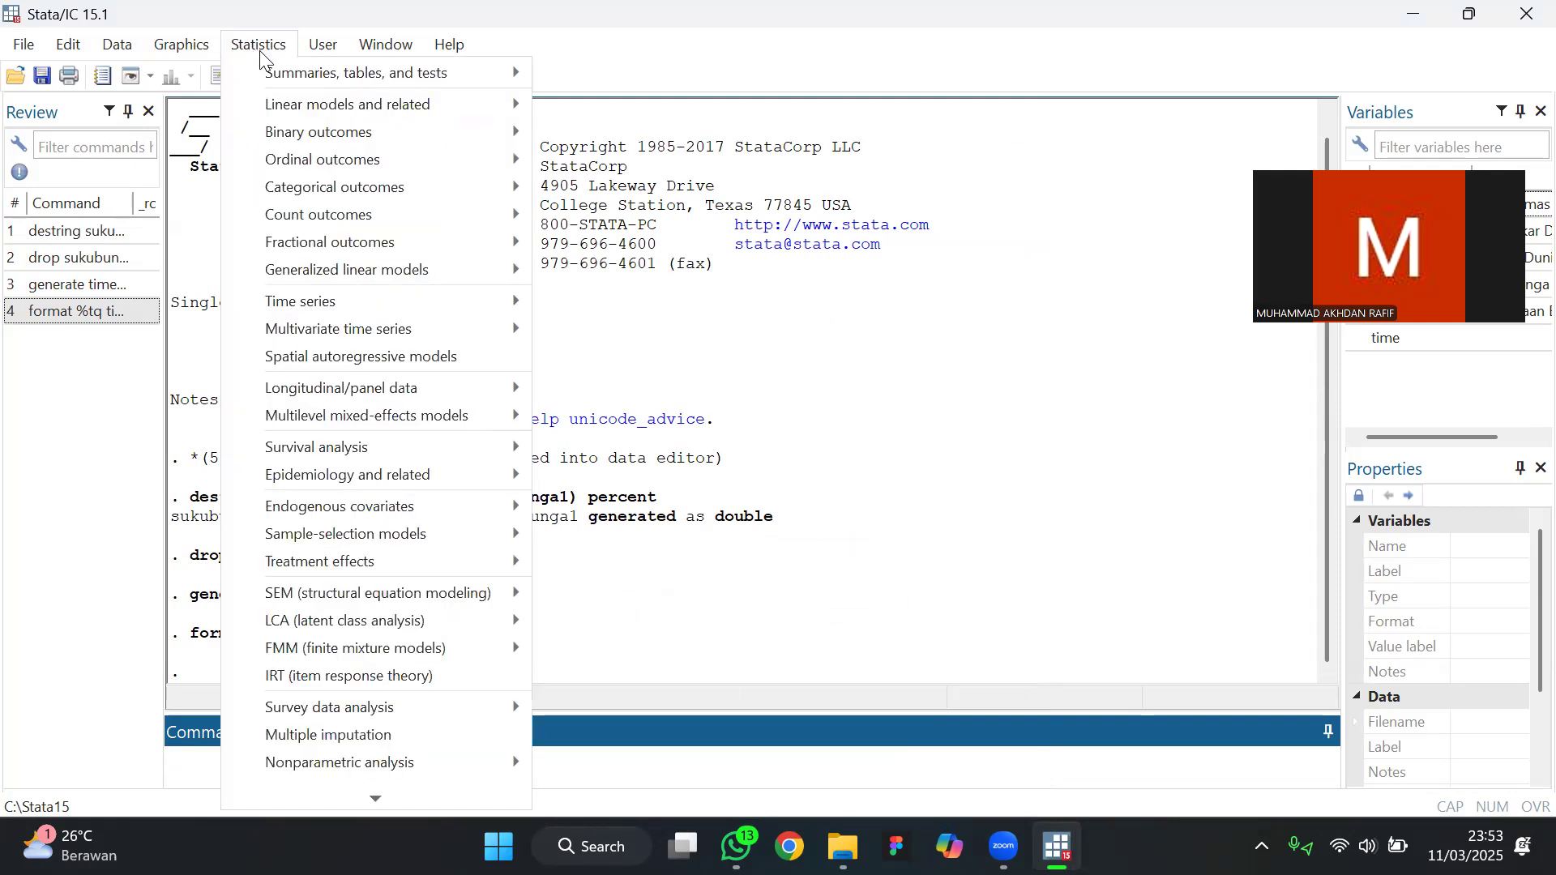
mouse_move(373, 293)
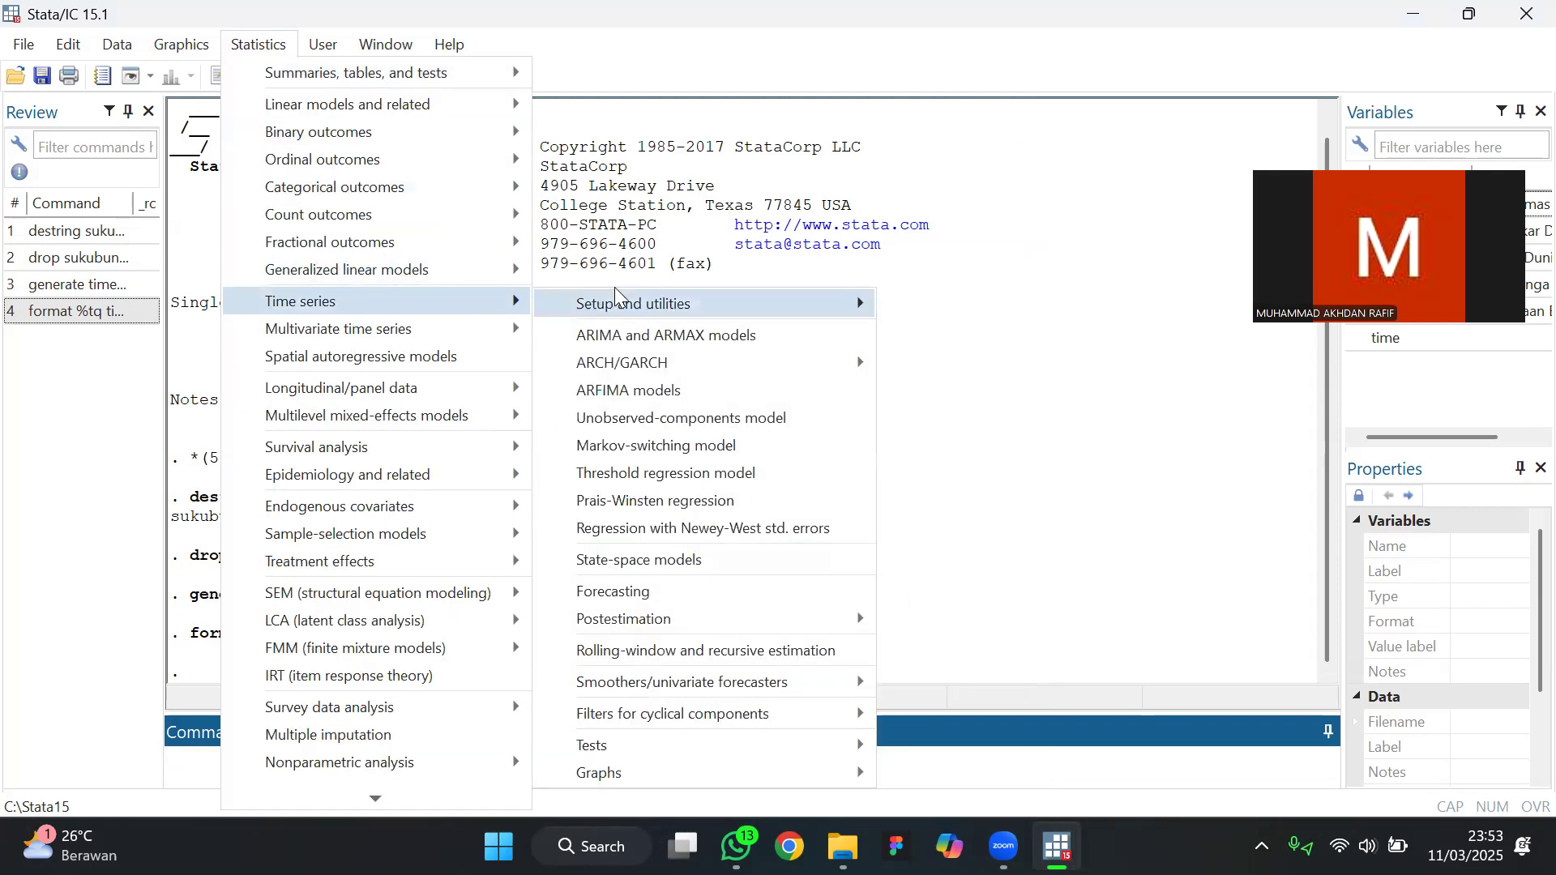
mouse_move(636, 303)
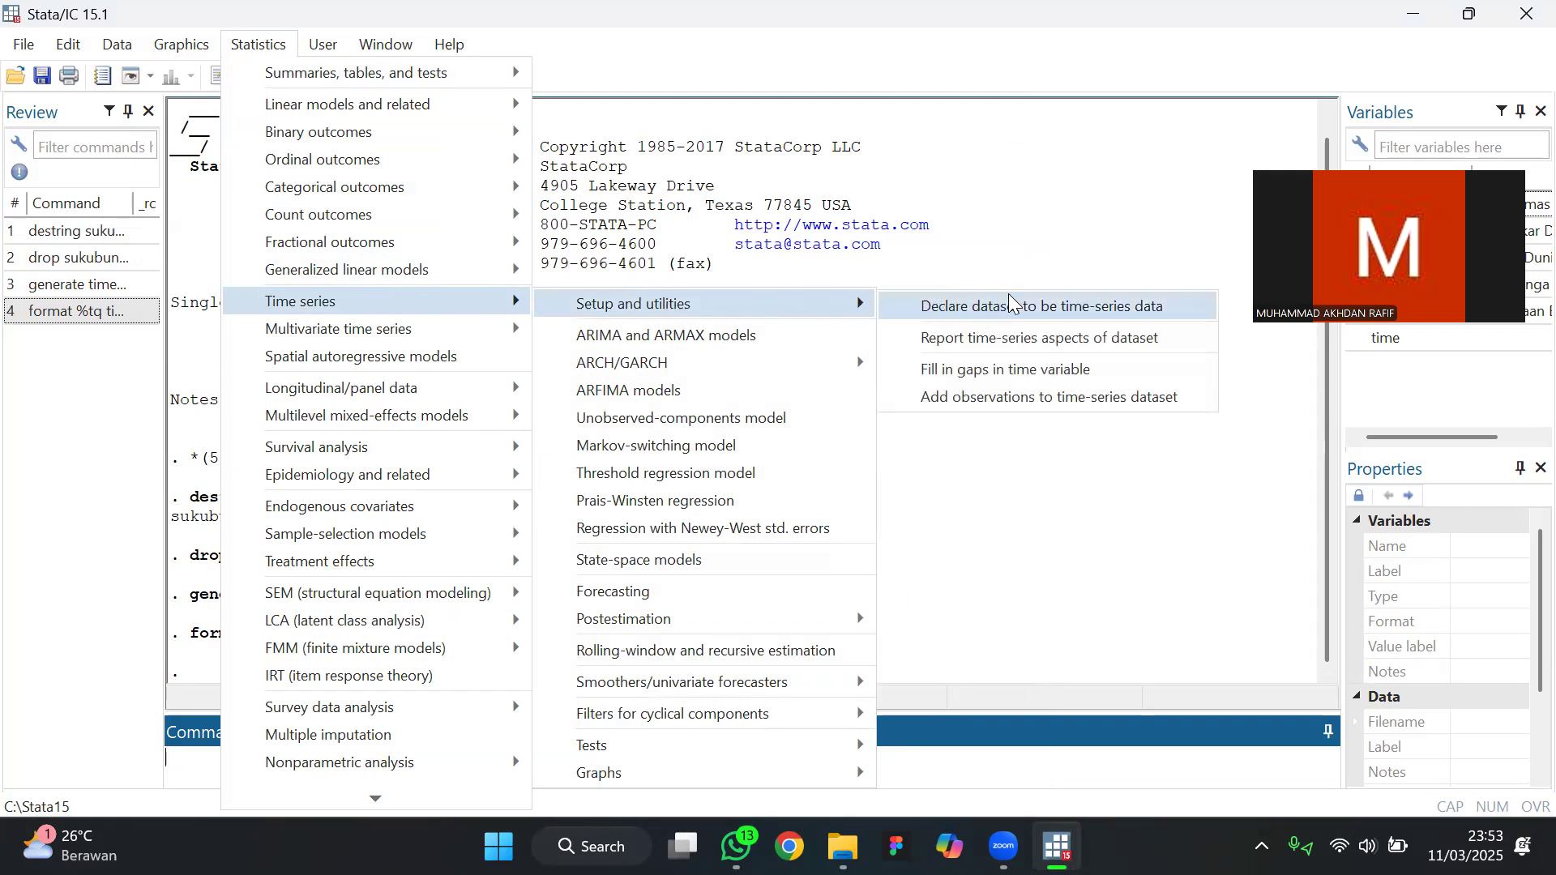
left_click(979, 308)
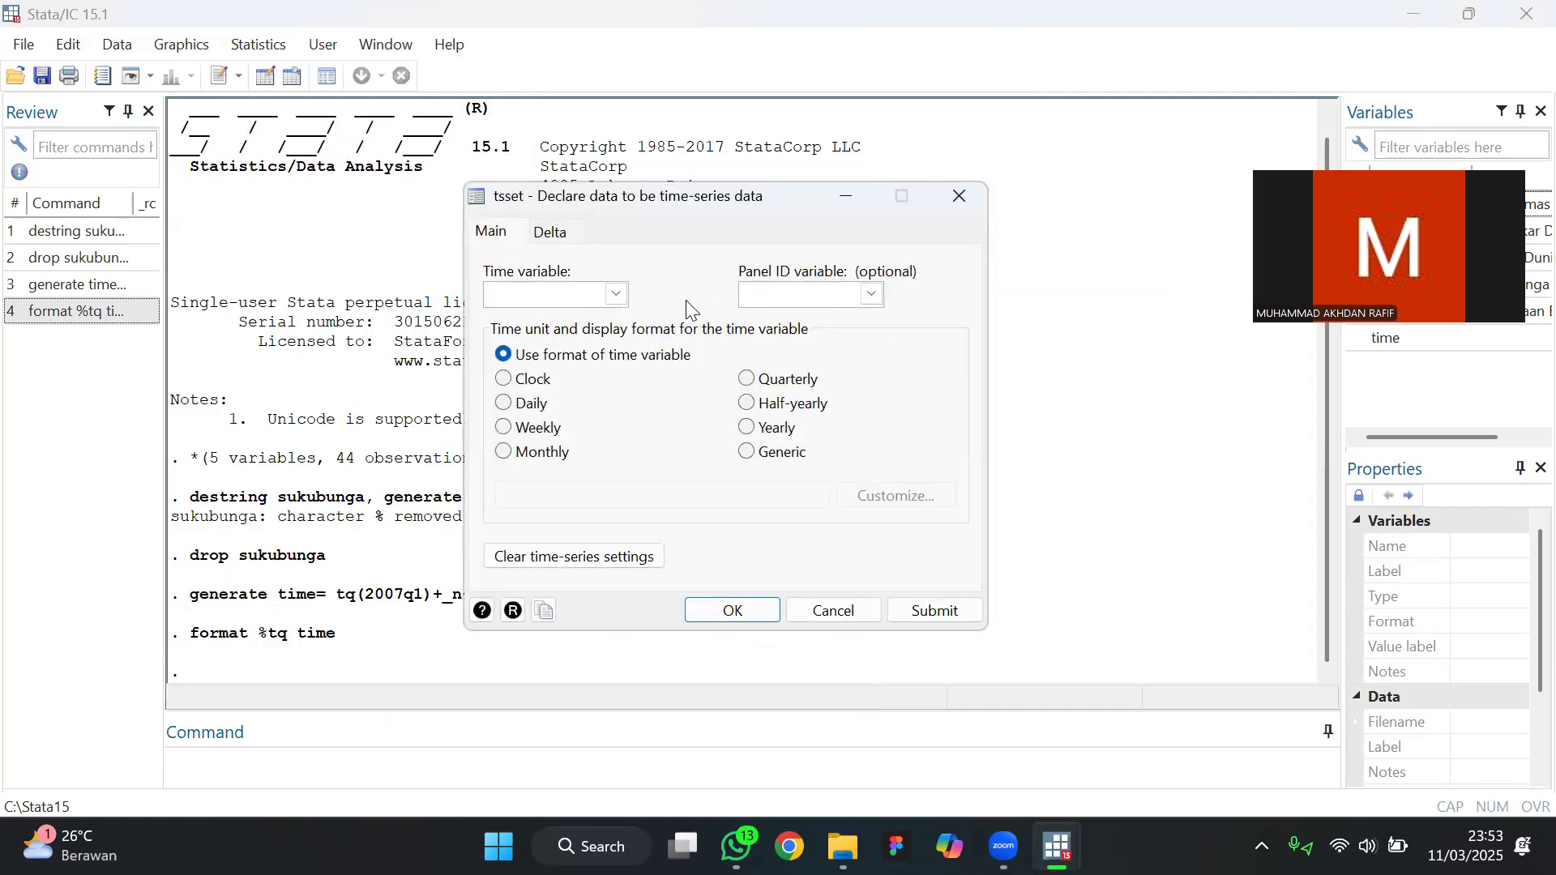
left_click(618, 295)
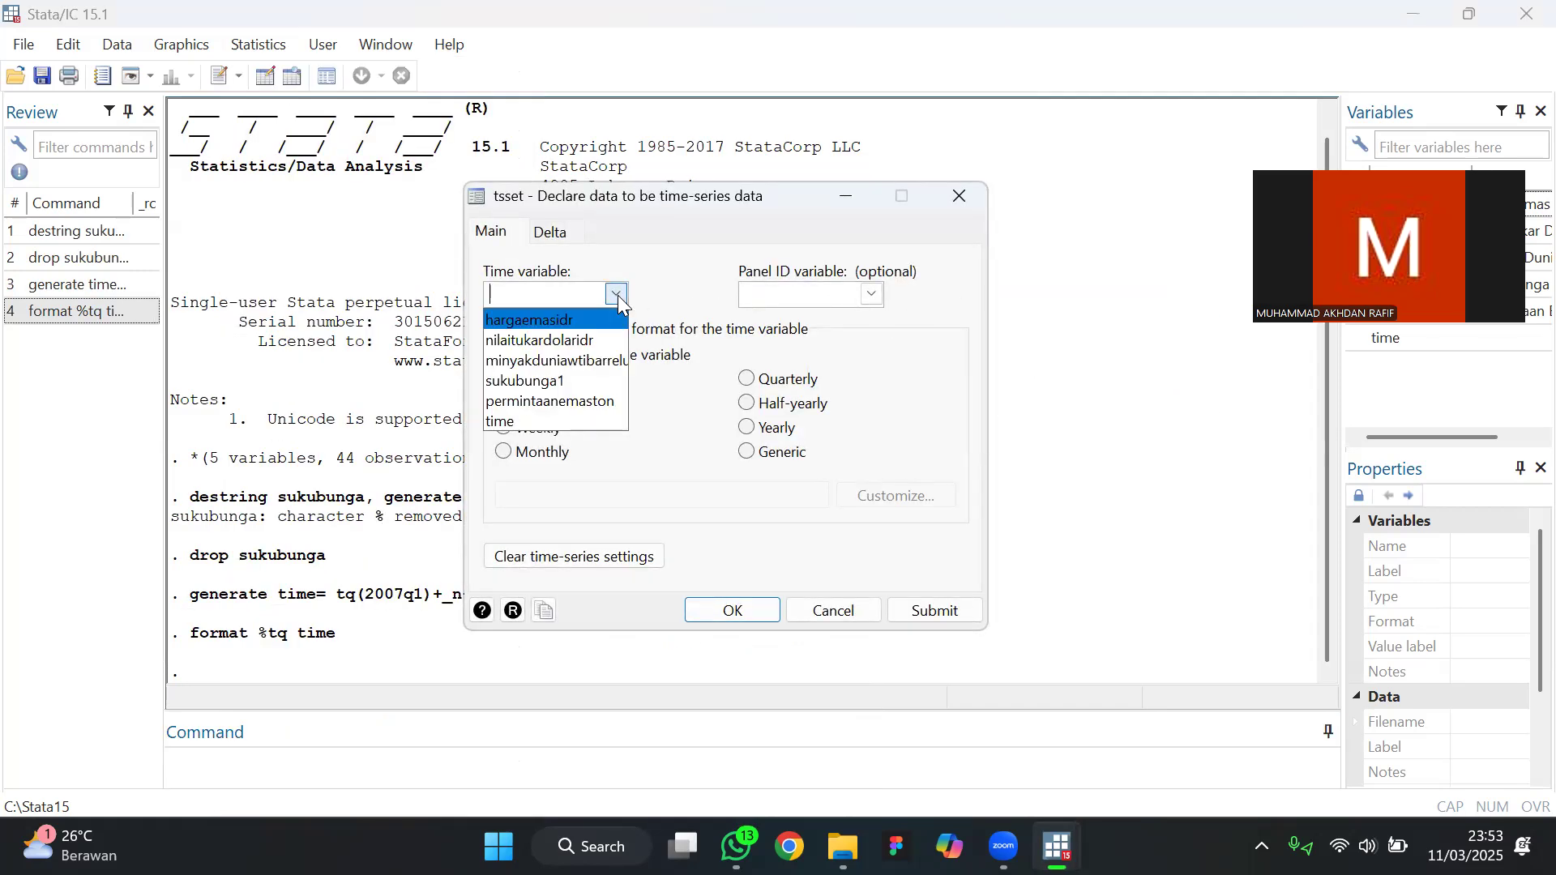
left_click(561, 418)
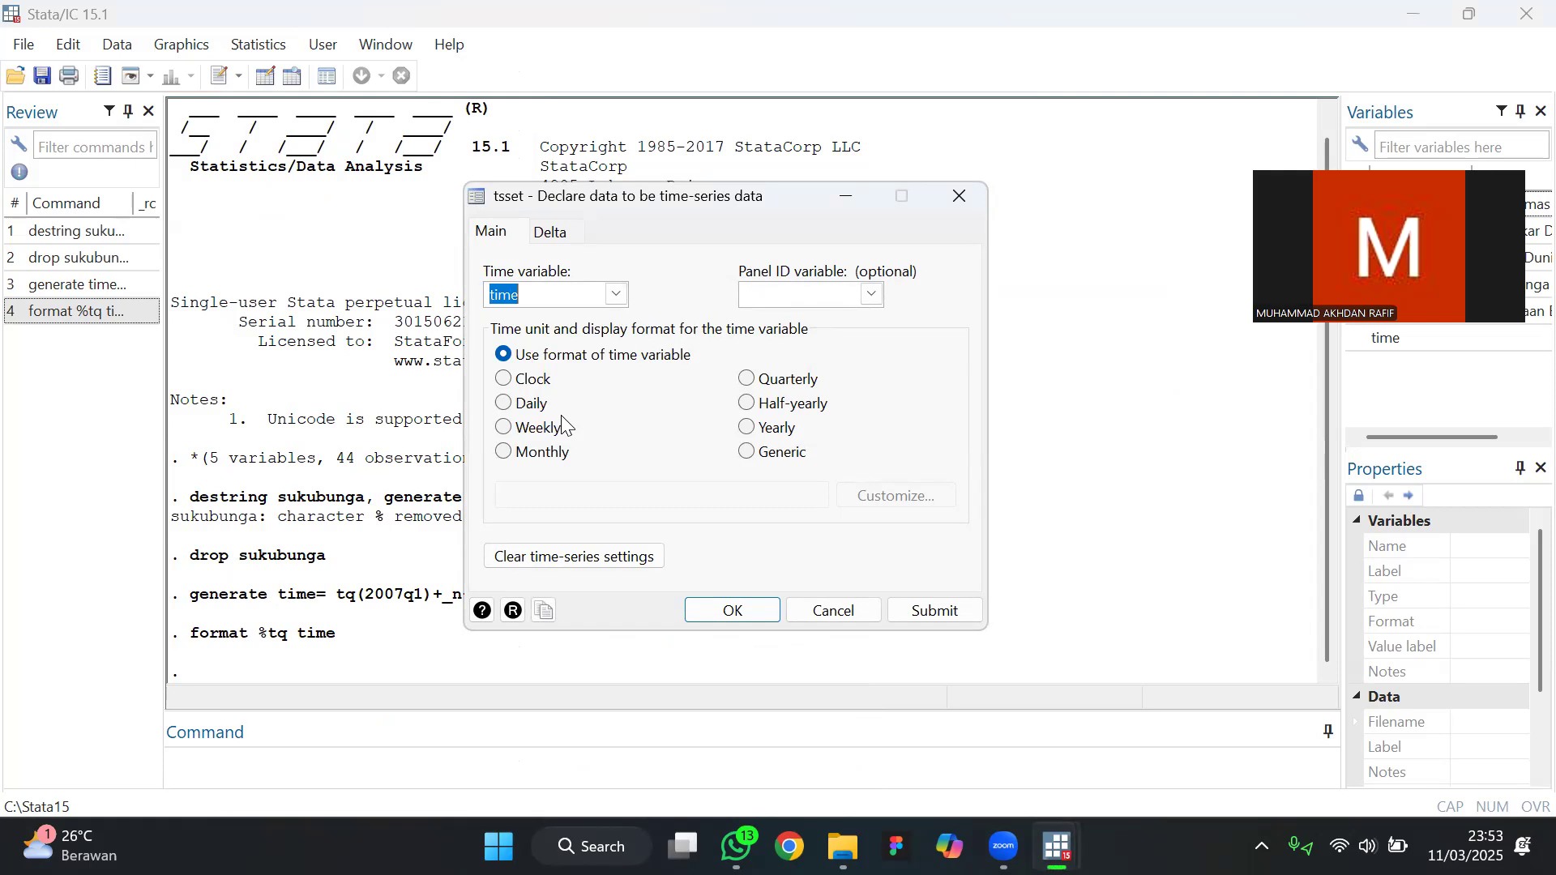
left_click(749, 381)
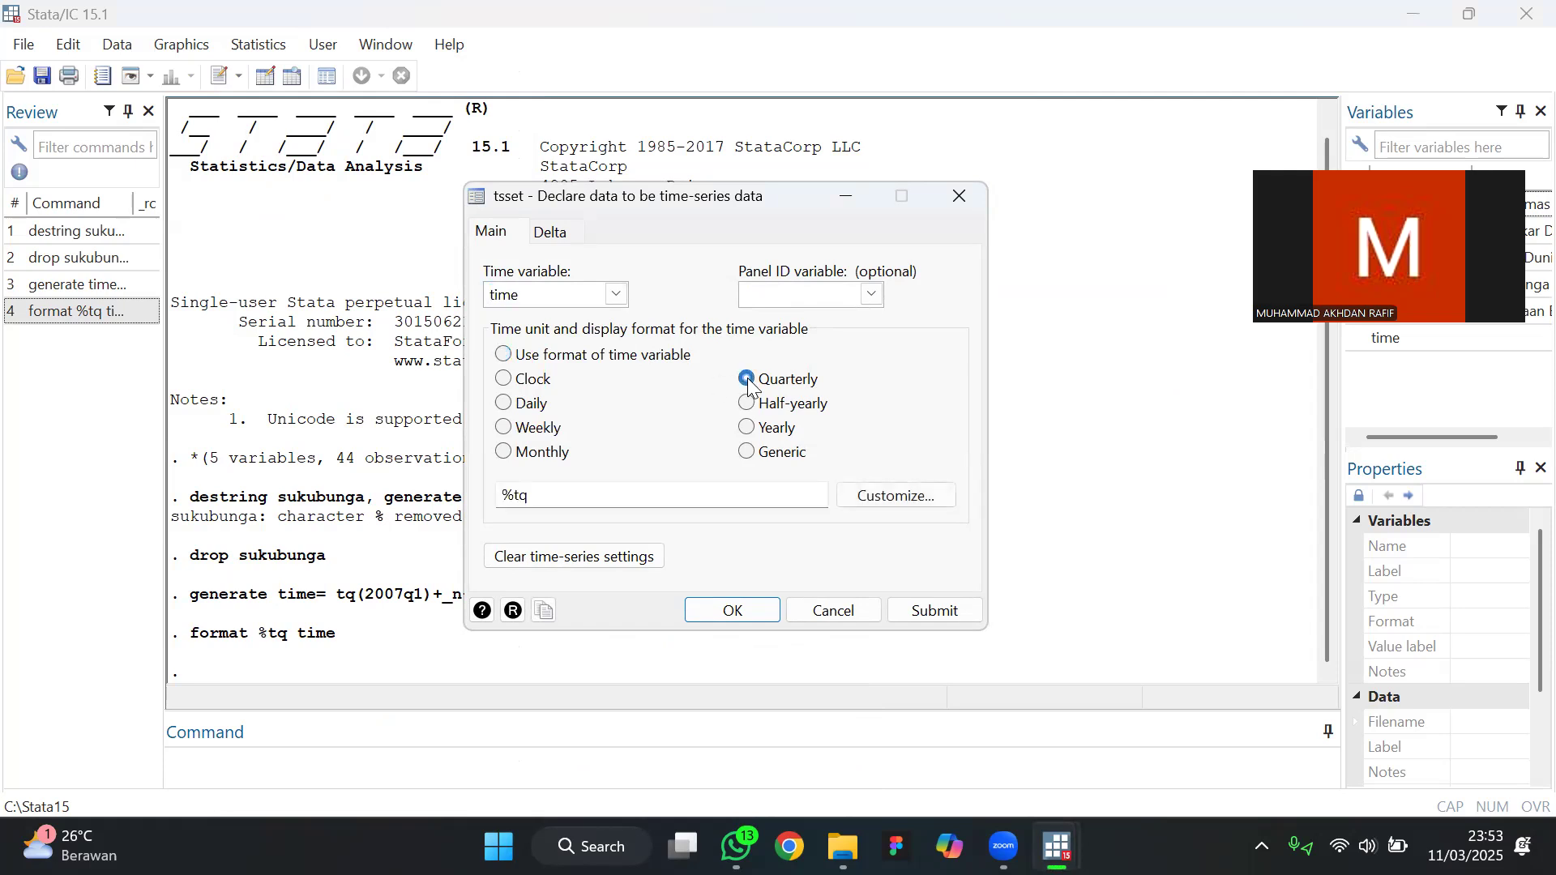
left_click(733, 611)
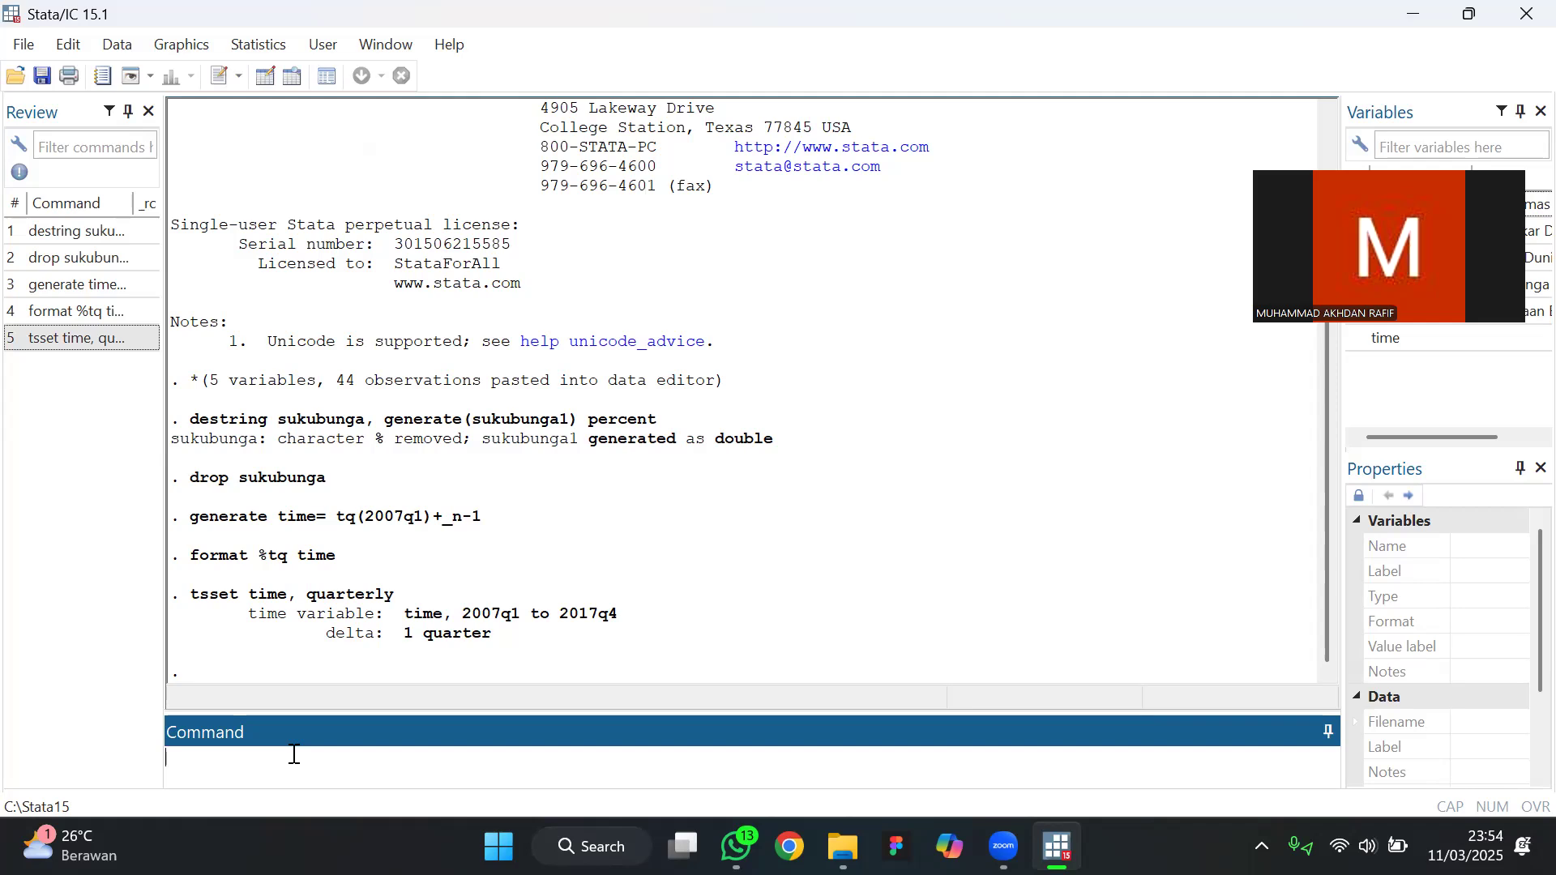
type("dftestt")
key("BackSpace")
key("BackSpace")
type("t")
left_click(1249, 366)
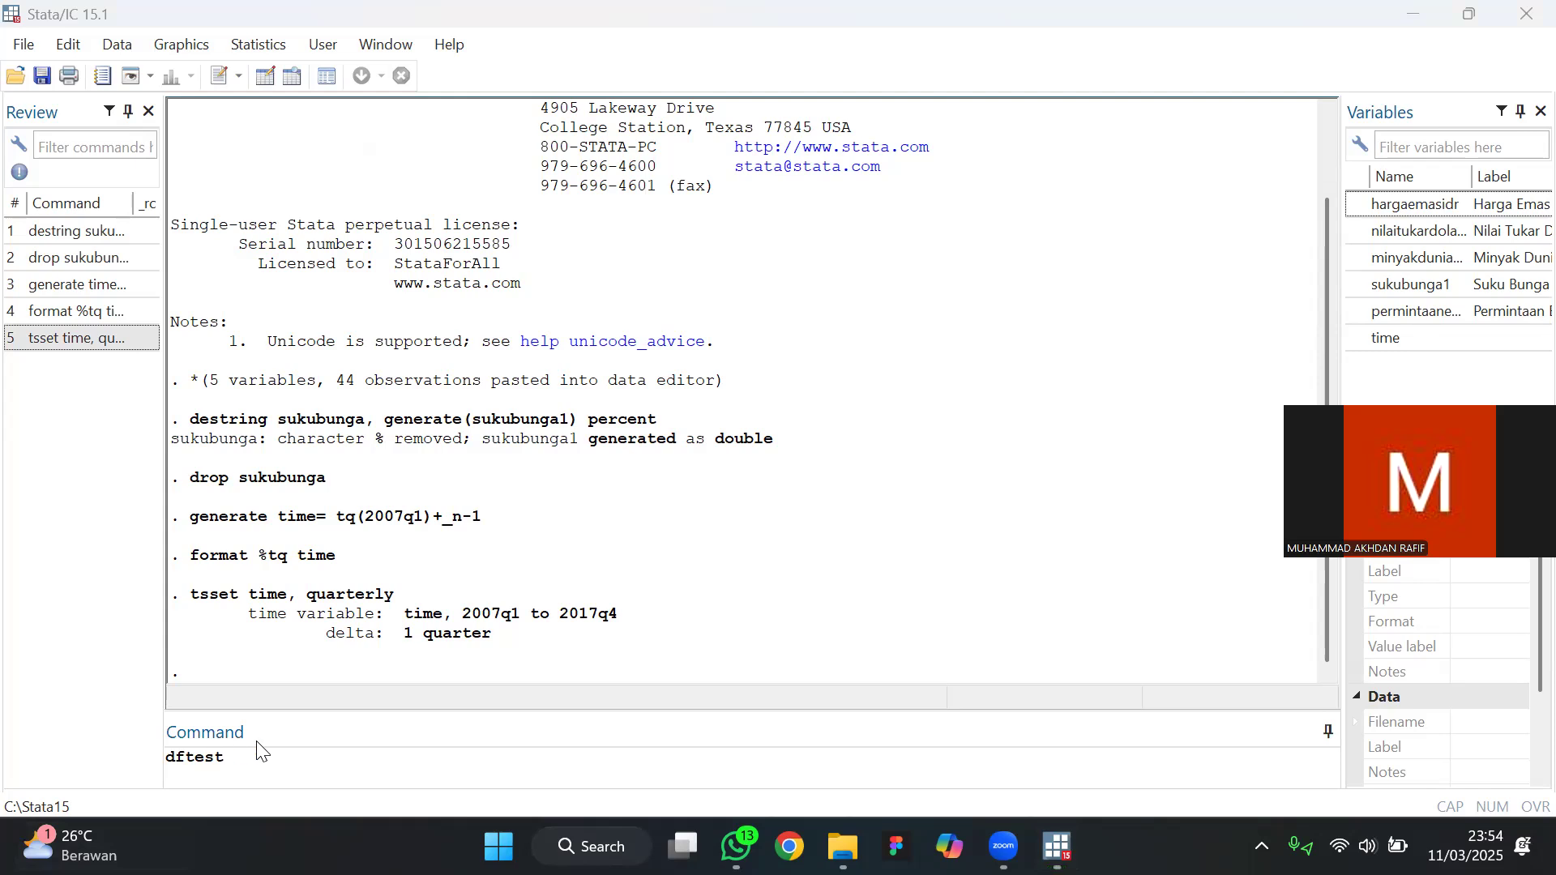
left_click(273, 759)
key("ctrl+a")
key("BackSpace")
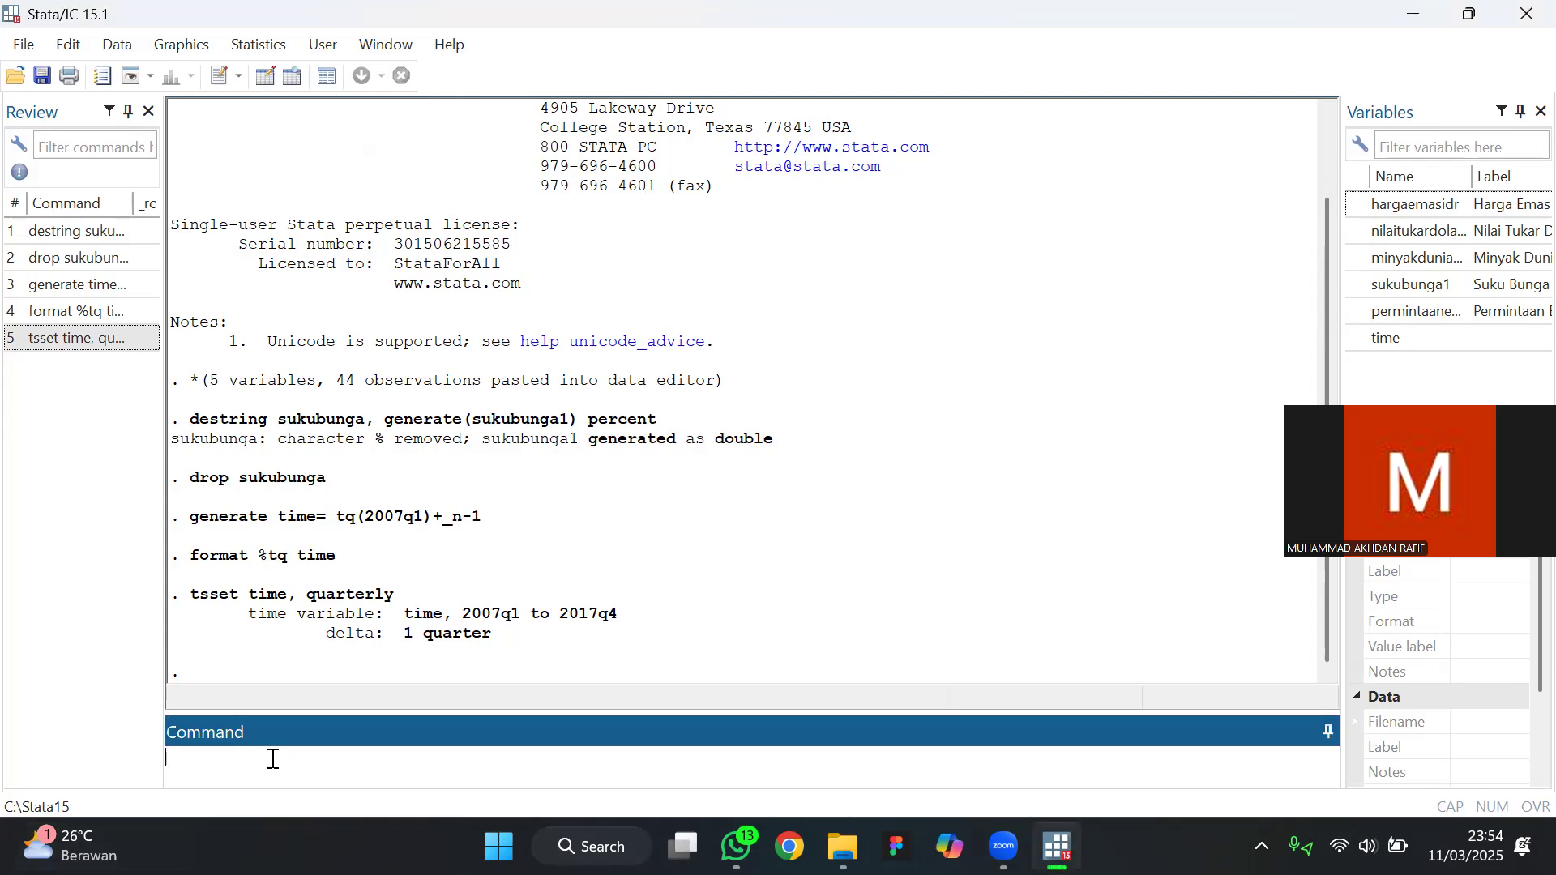
Run an Augmented Dickey-Fuller unit-root test on hargaemasidr with 0 lagged differences and no extra options
left_click(283, 42)
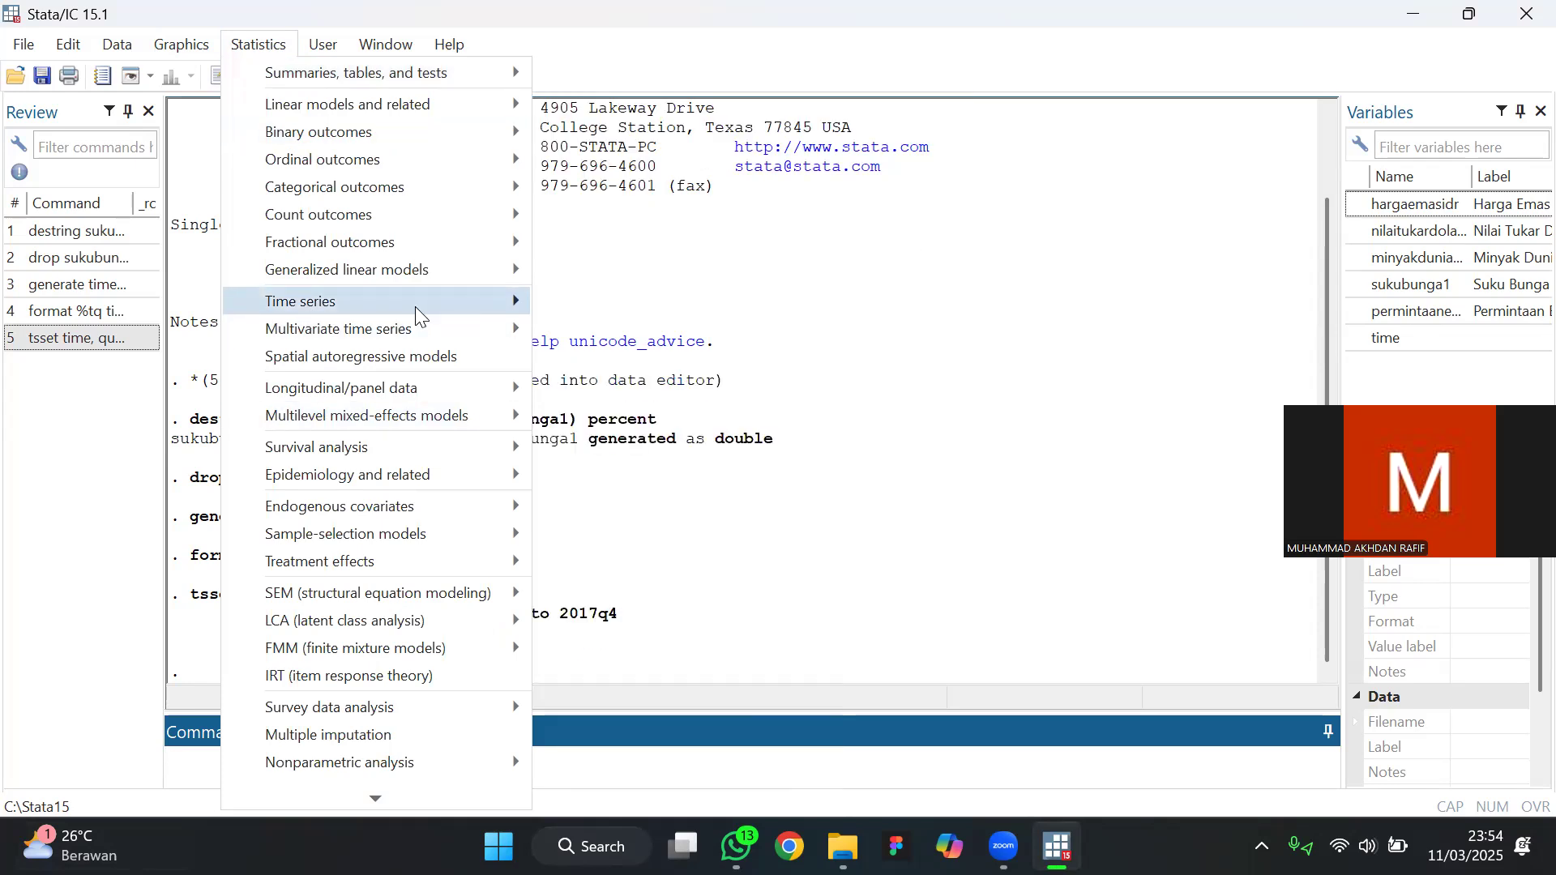
mouse_move(417, 314)
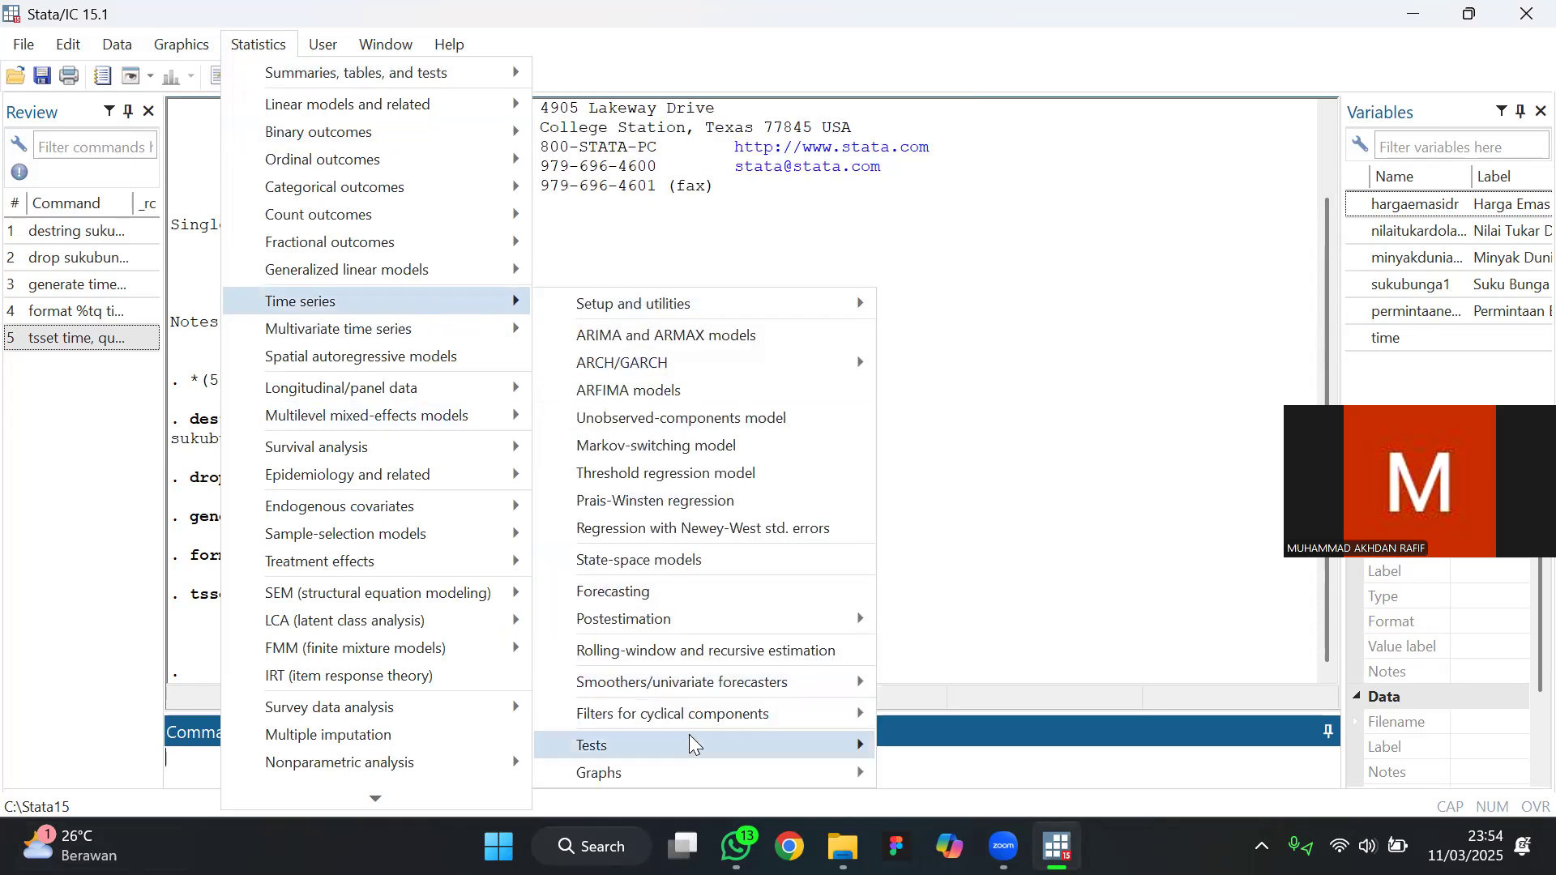
mouse_move(794, 739)
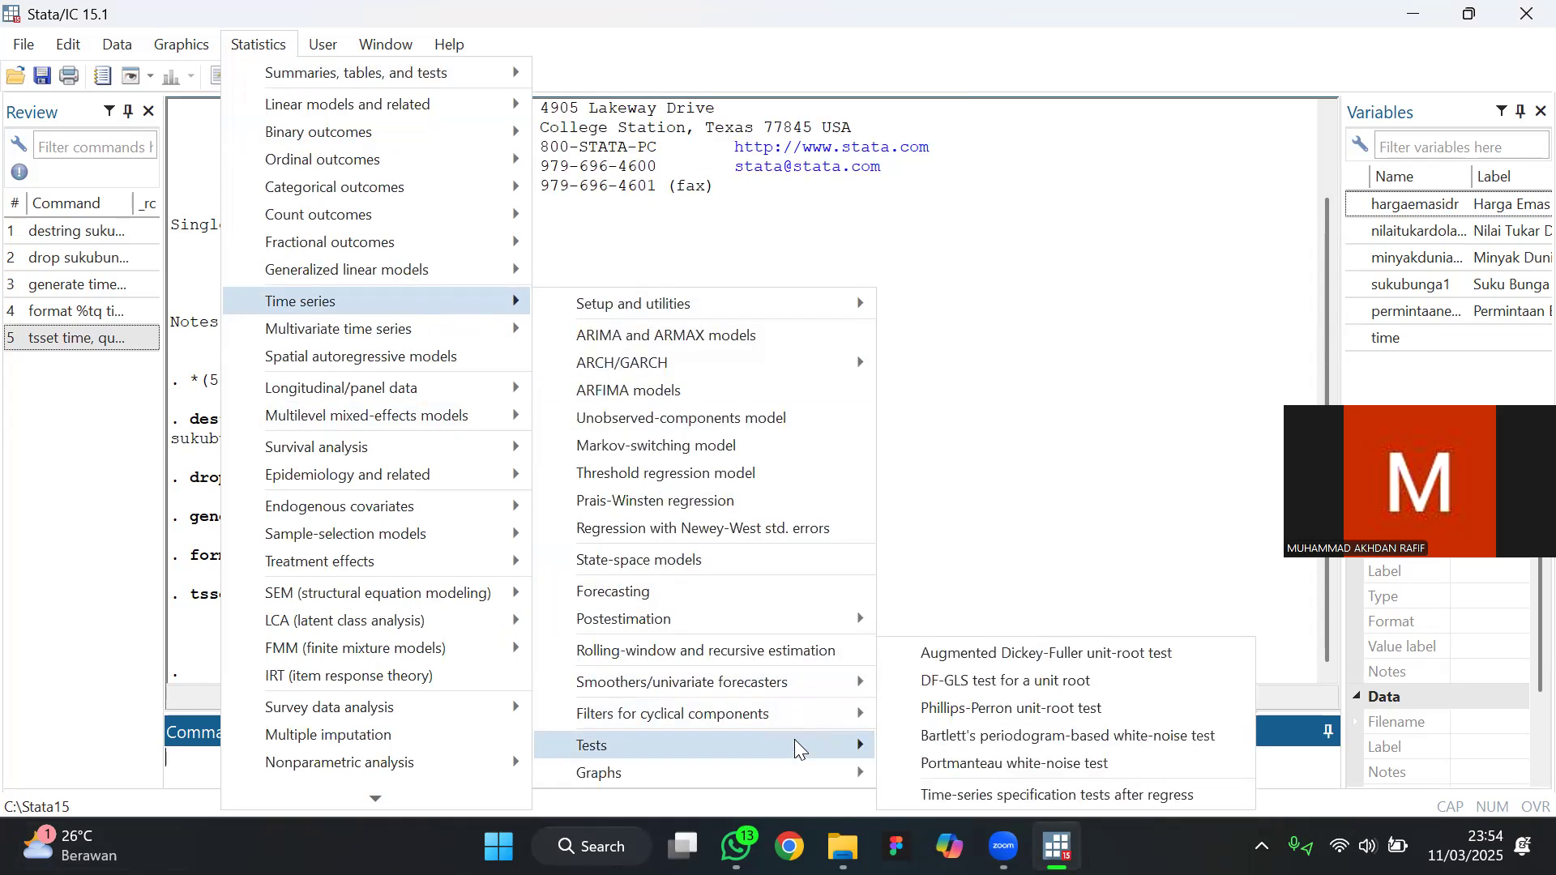
left_click(966, 653)
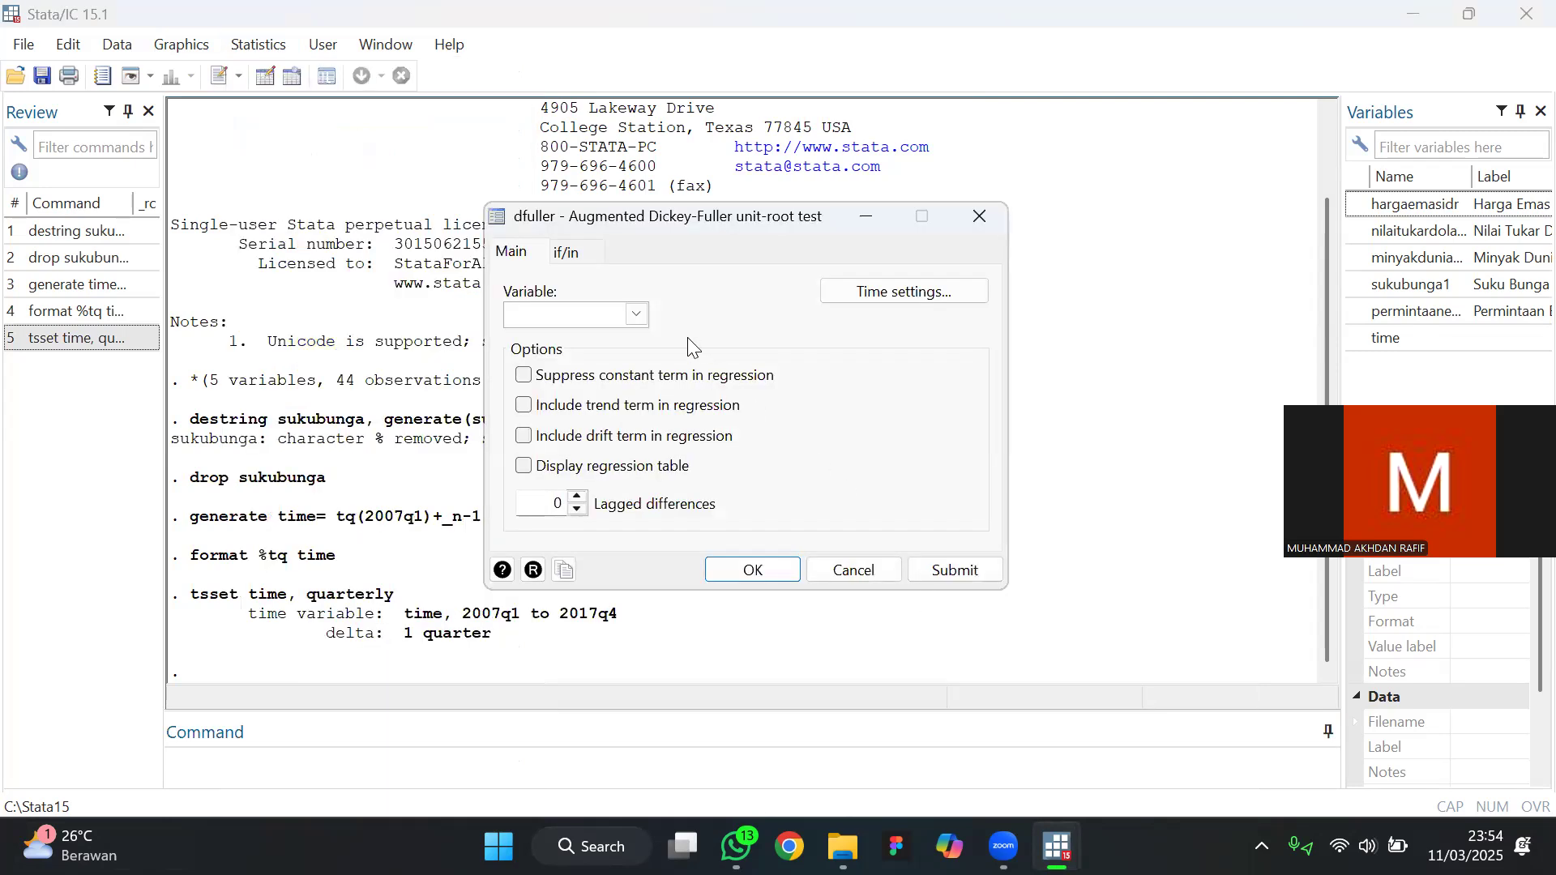
left_click(636, 315)
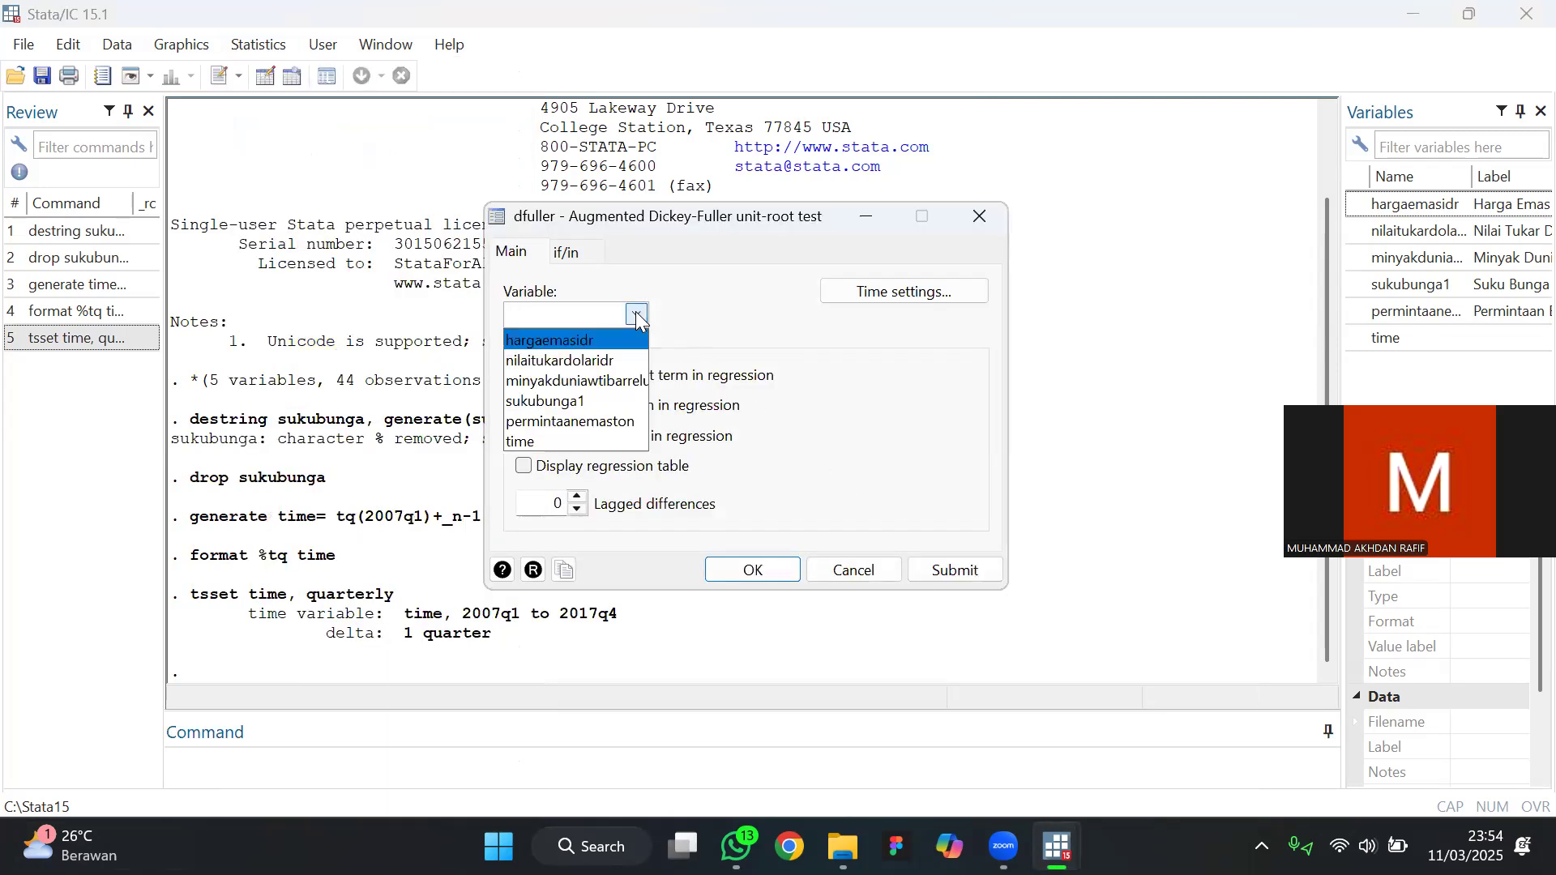
left_click(579, 342)
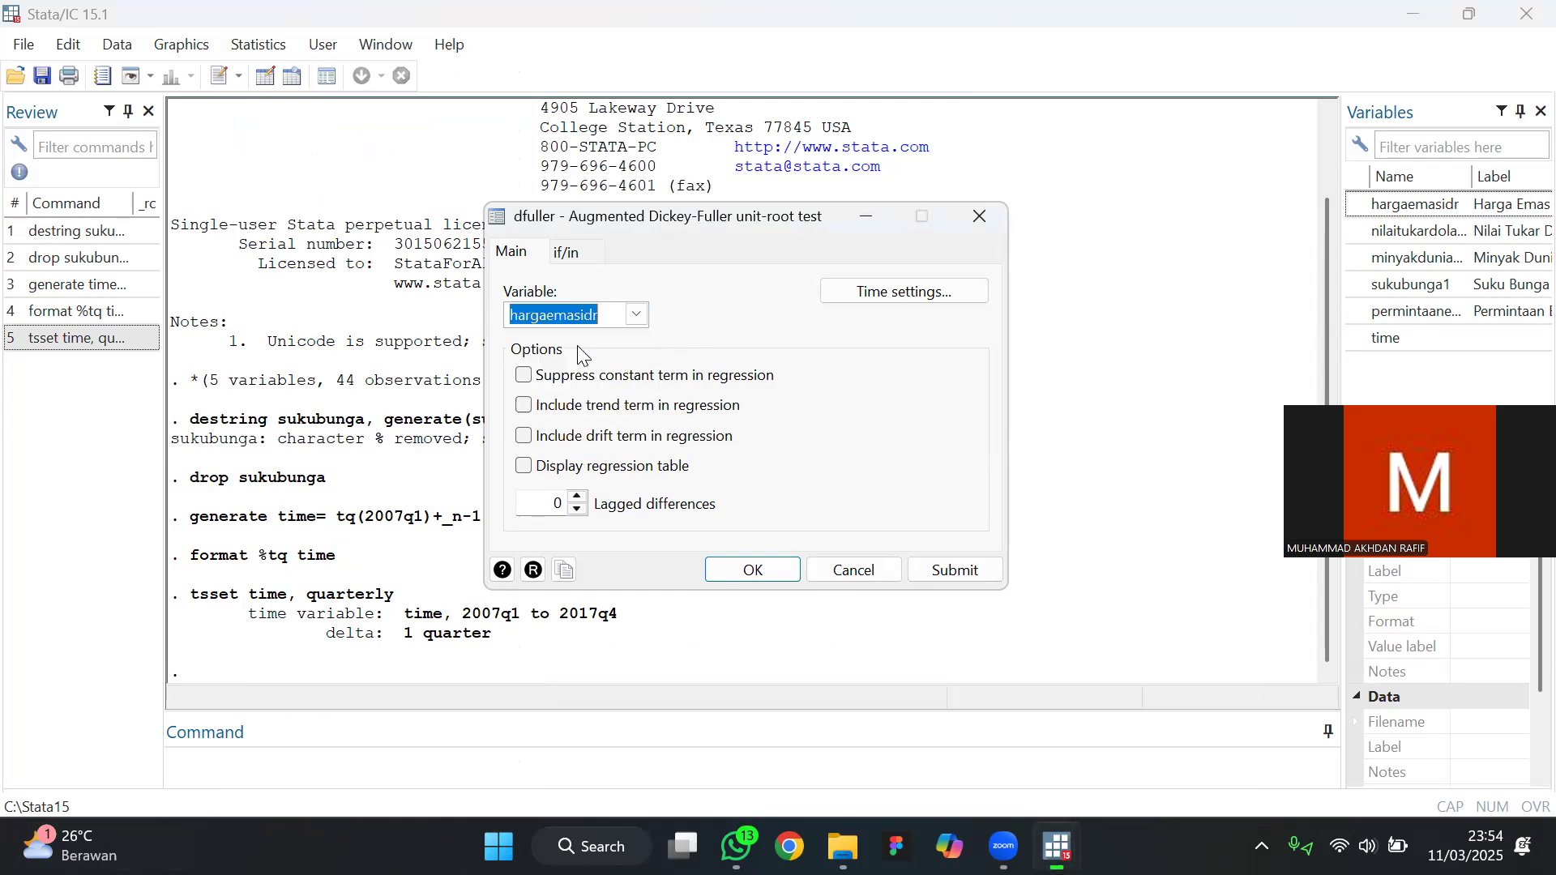
left_click(758, 574)
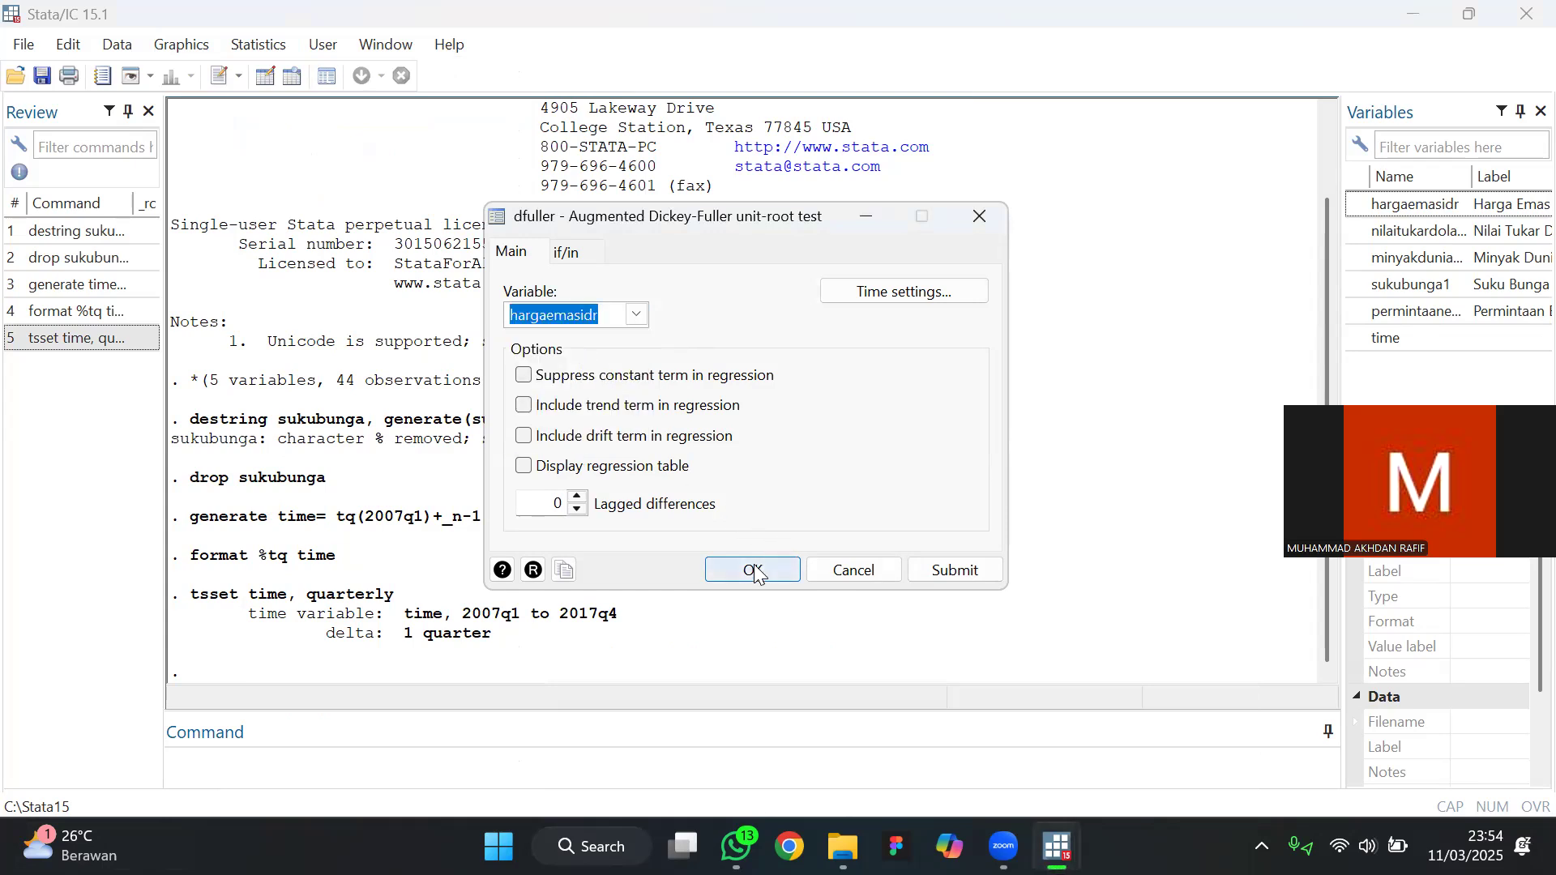
left_click(758, 574)
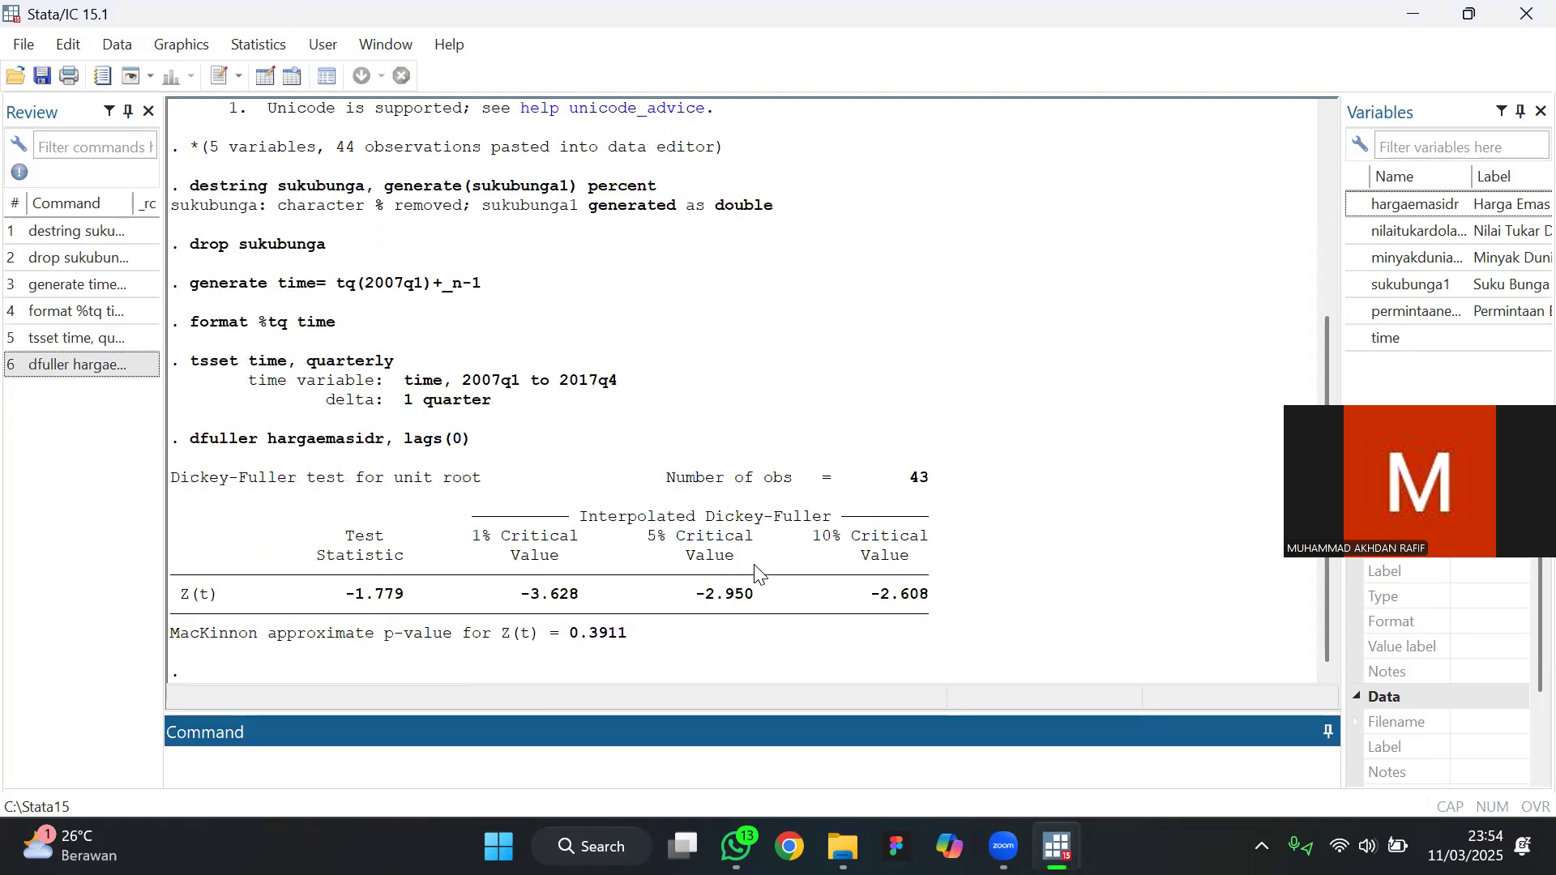
left_click_drag(1372, 455, 1372, 304)
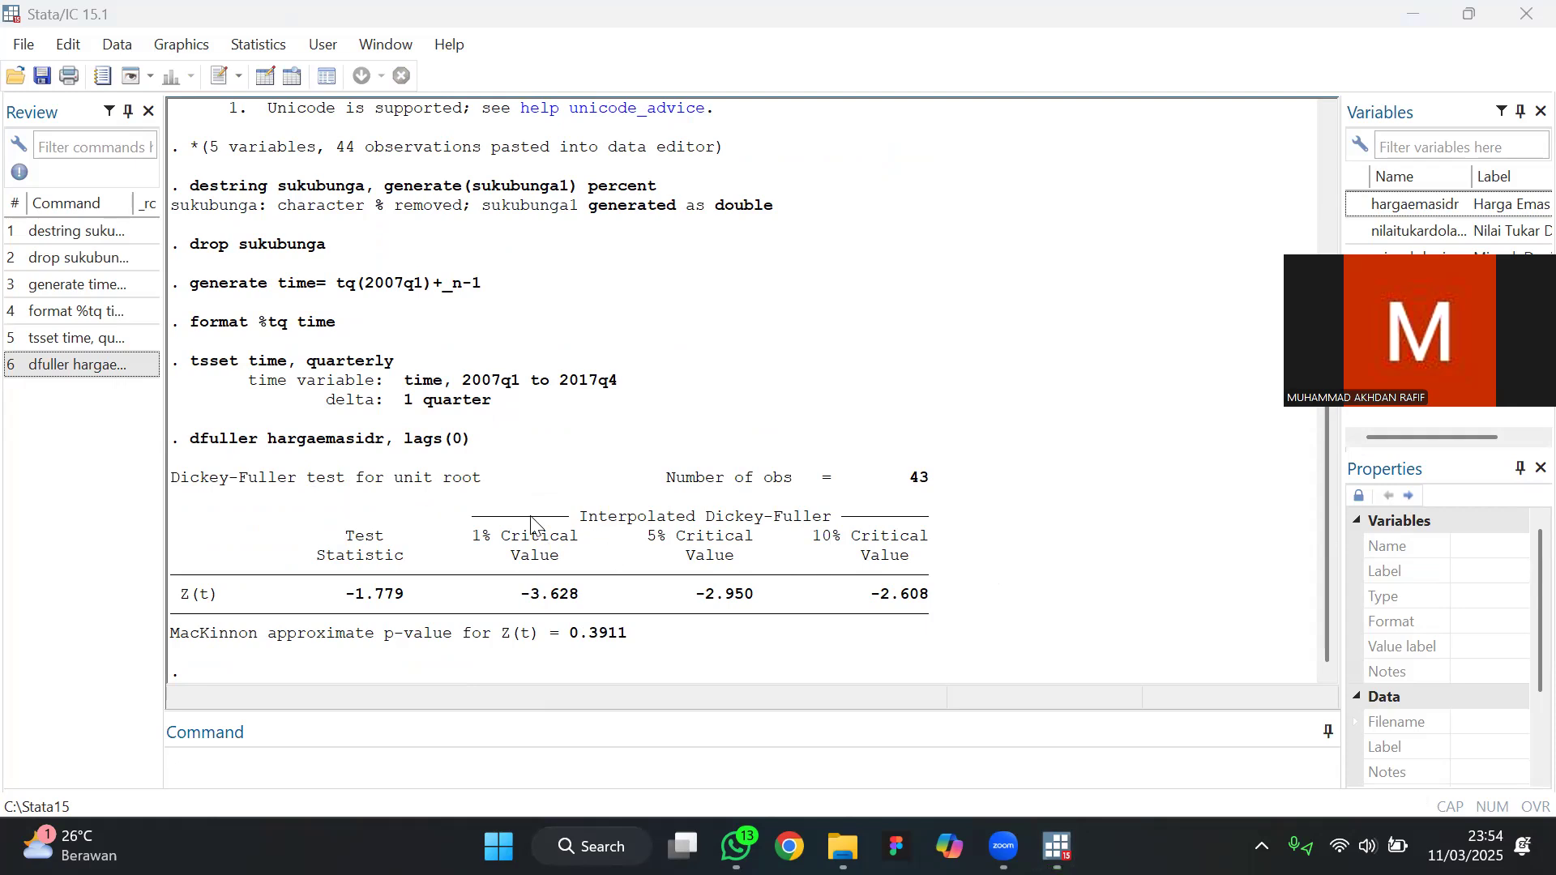
Reuse the dfuller hargaemasidr command to run the Dickey-Fuller test on the first difference, d.hargaemasidr
left_click(262, 756)
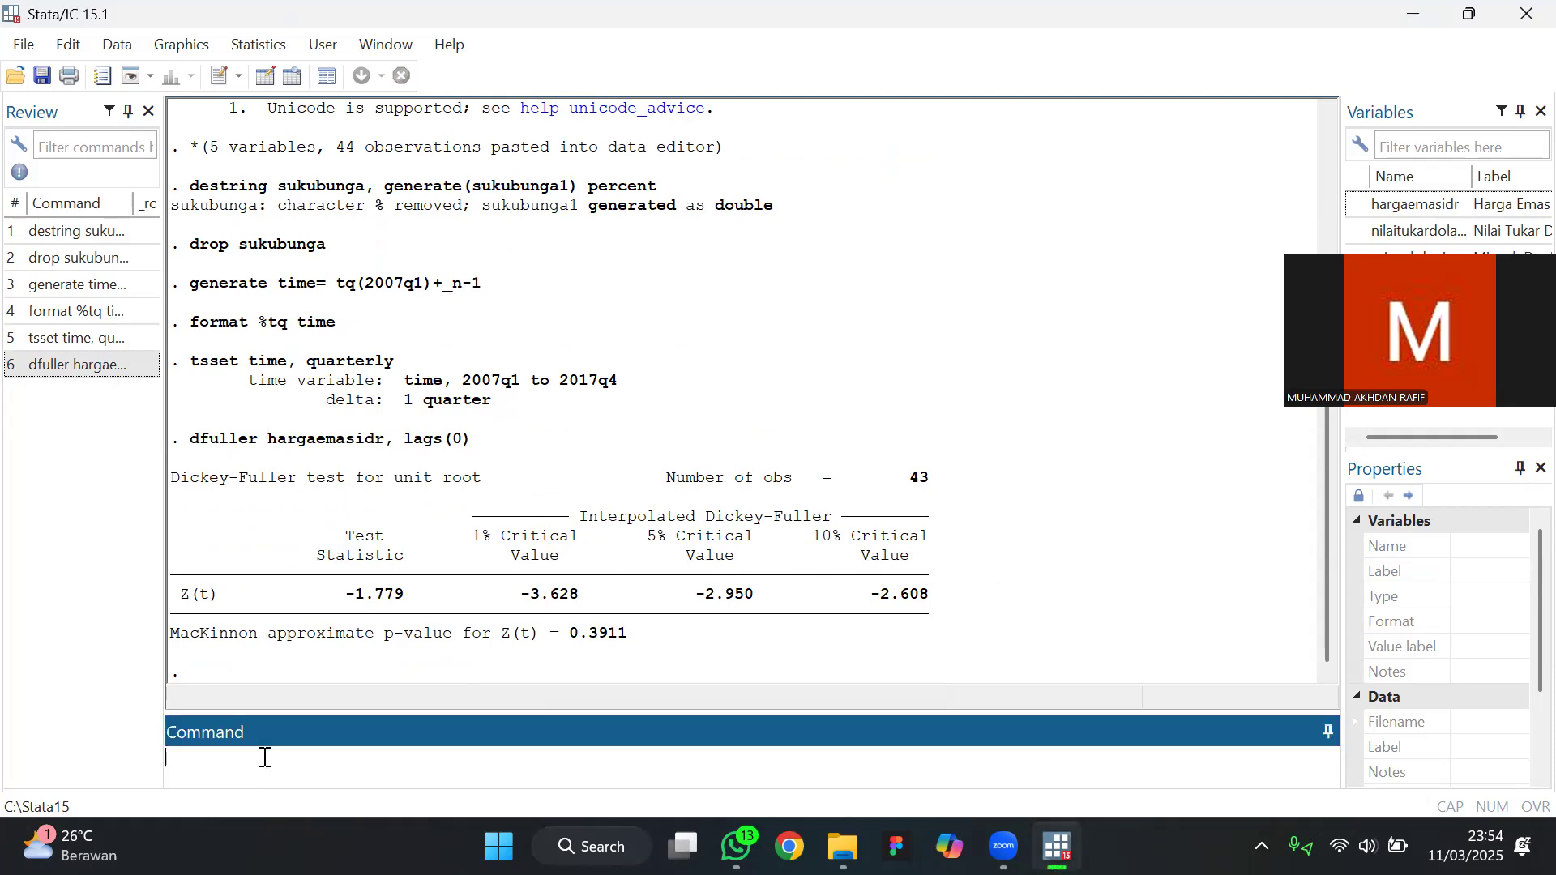
left_click_drag(191, 440, 377, 440)
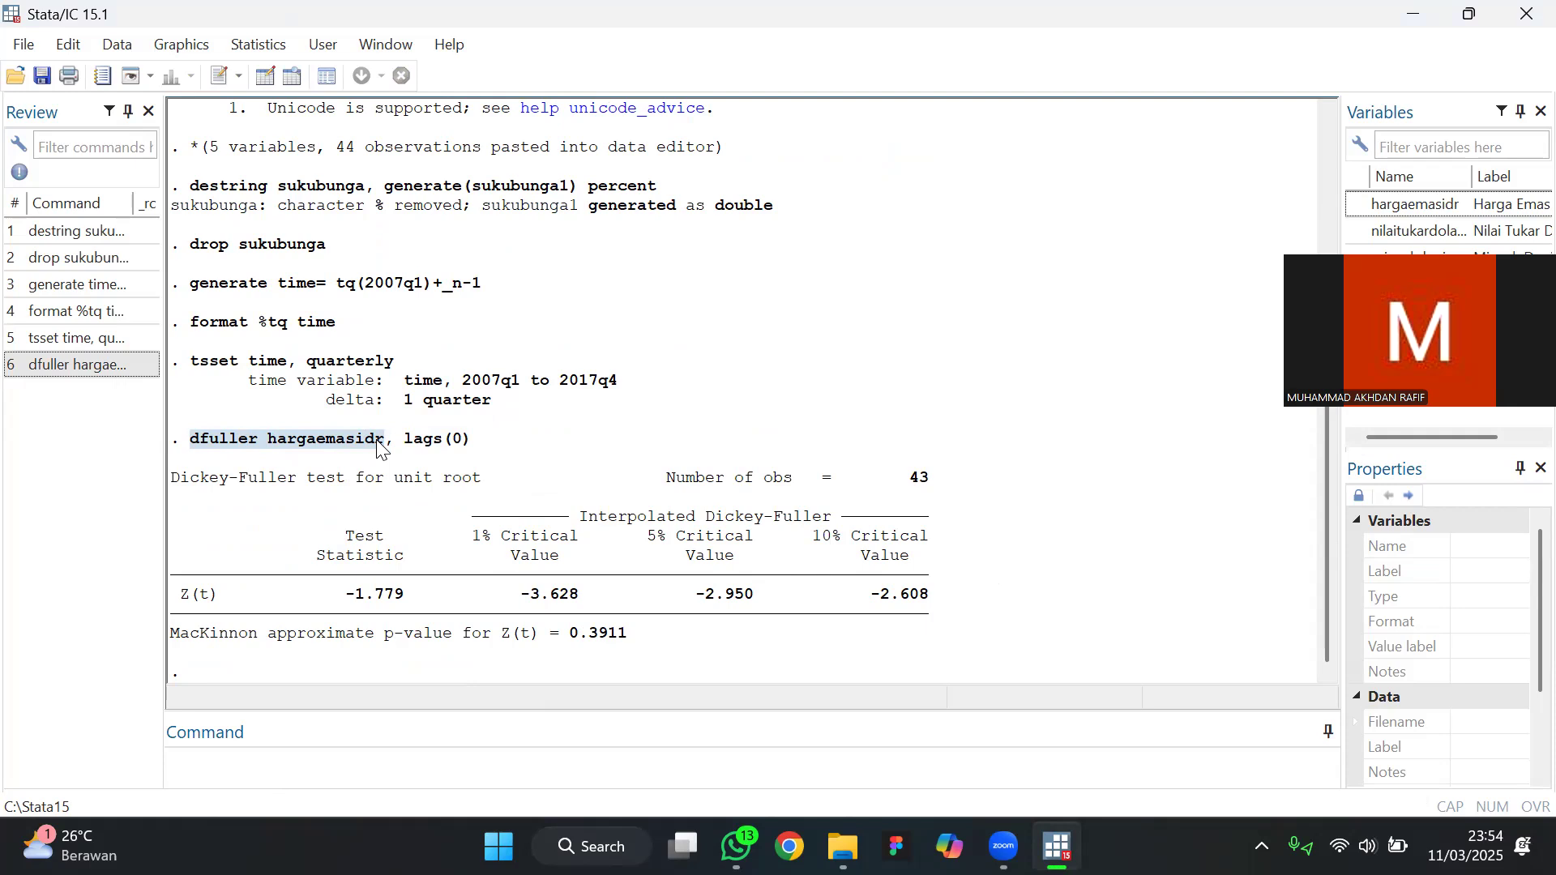
left_click(216, 752)
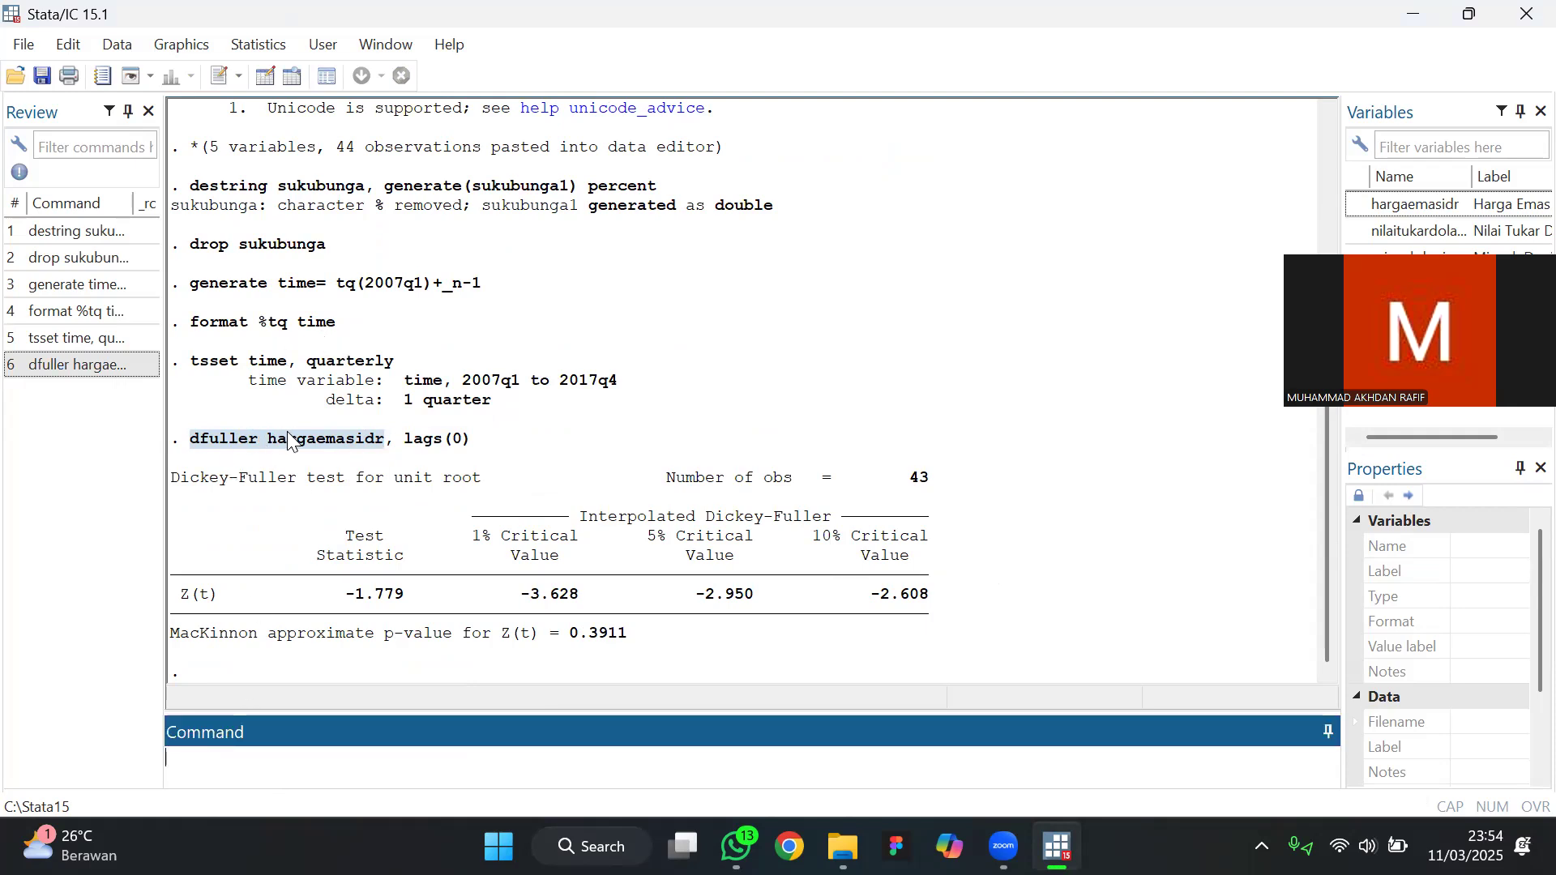
left_click_drag(230, 443, 311, 749)
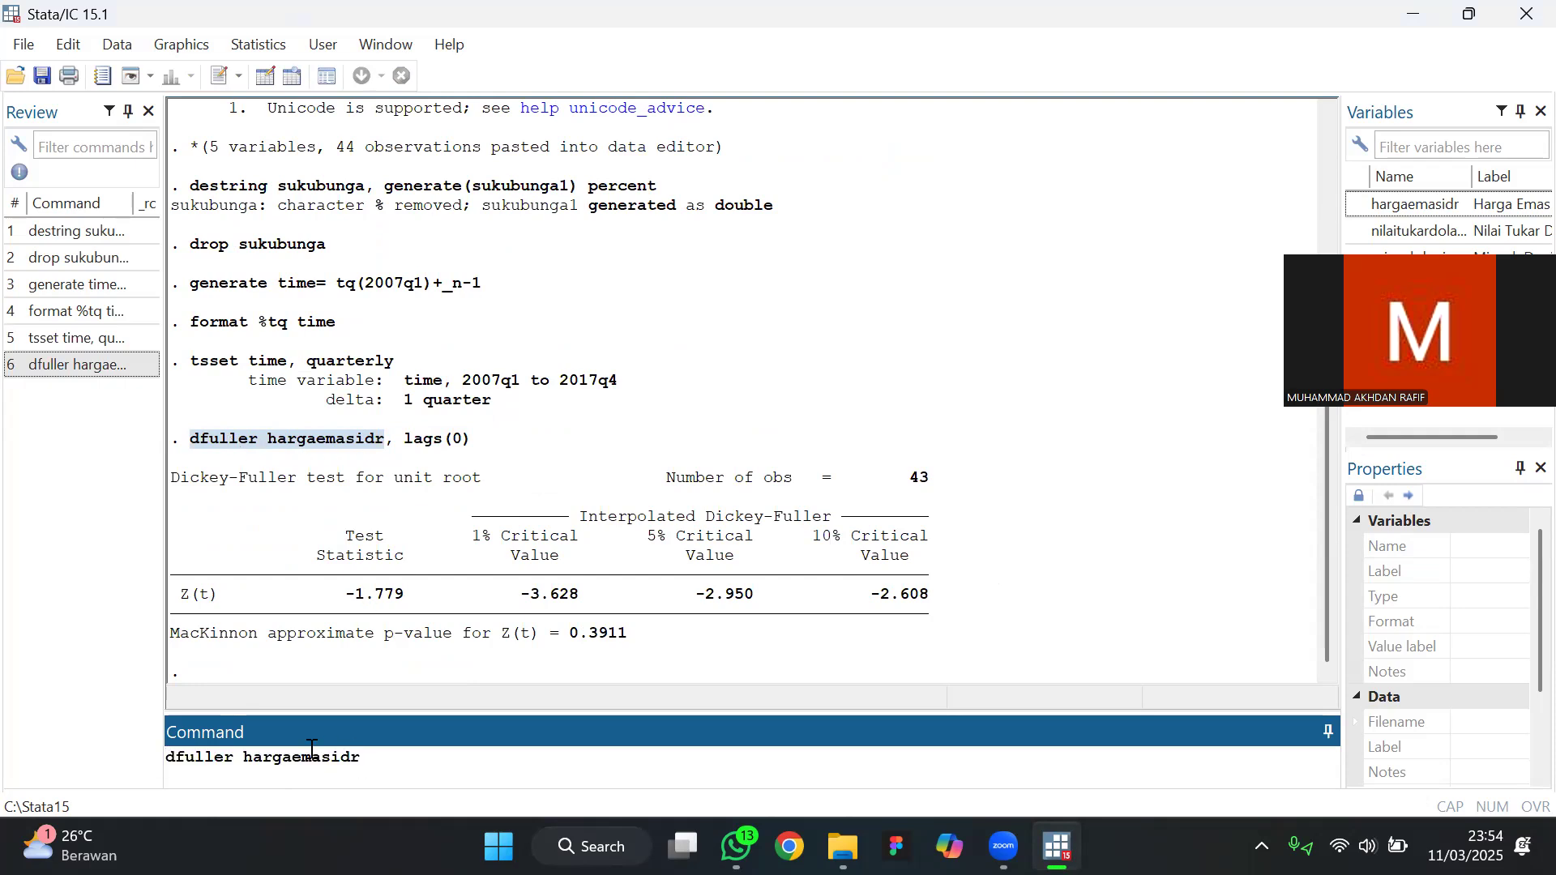
left_click(244, 758)
type("d.")
key("Return")
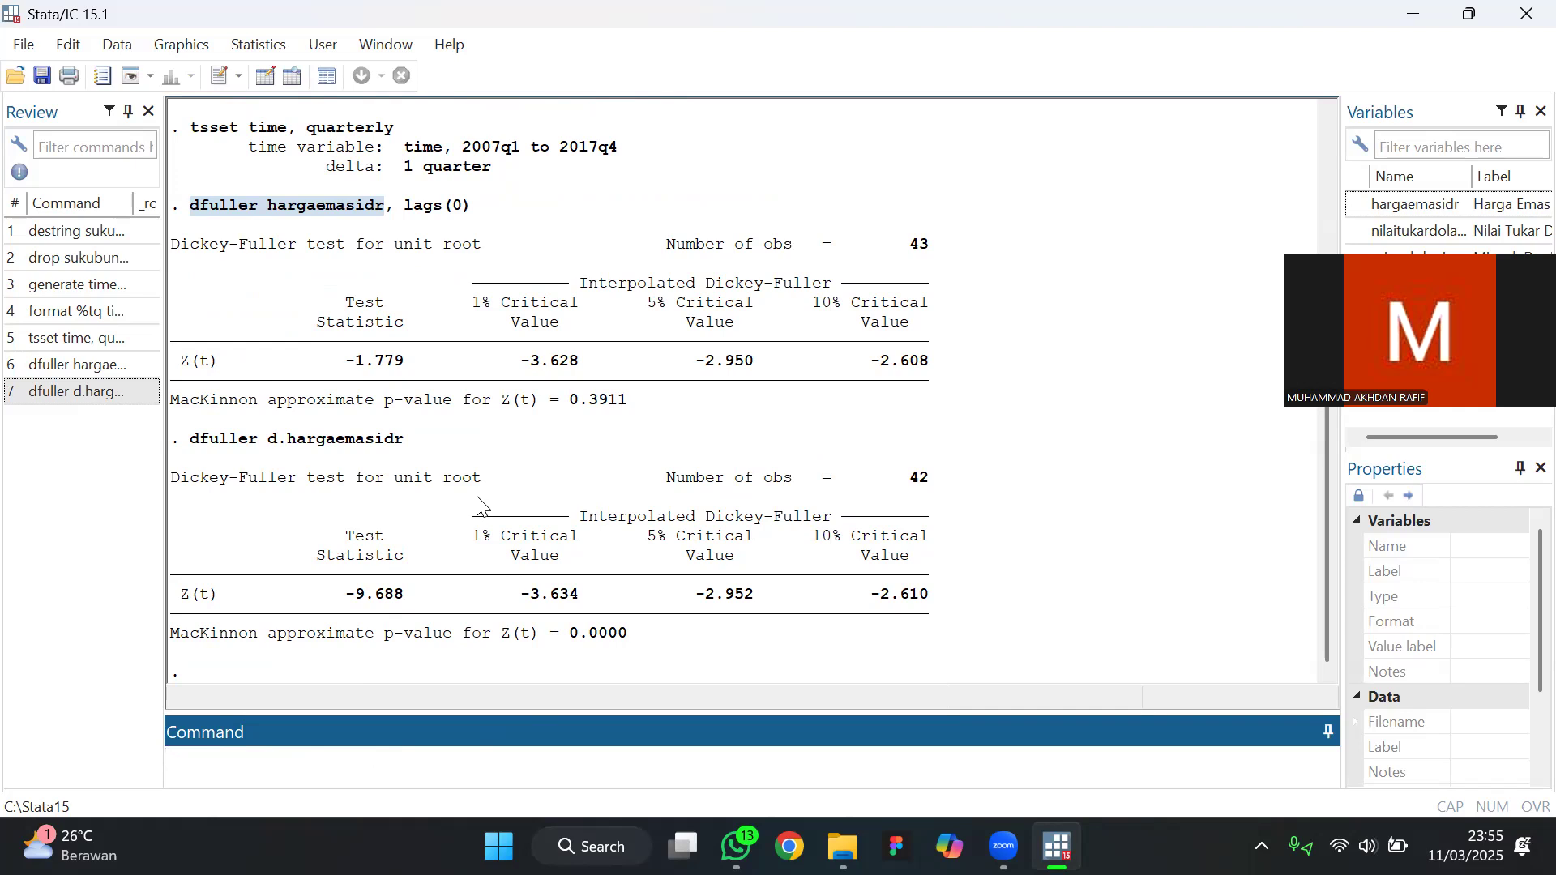
scroll(478, 504, "up", 1)
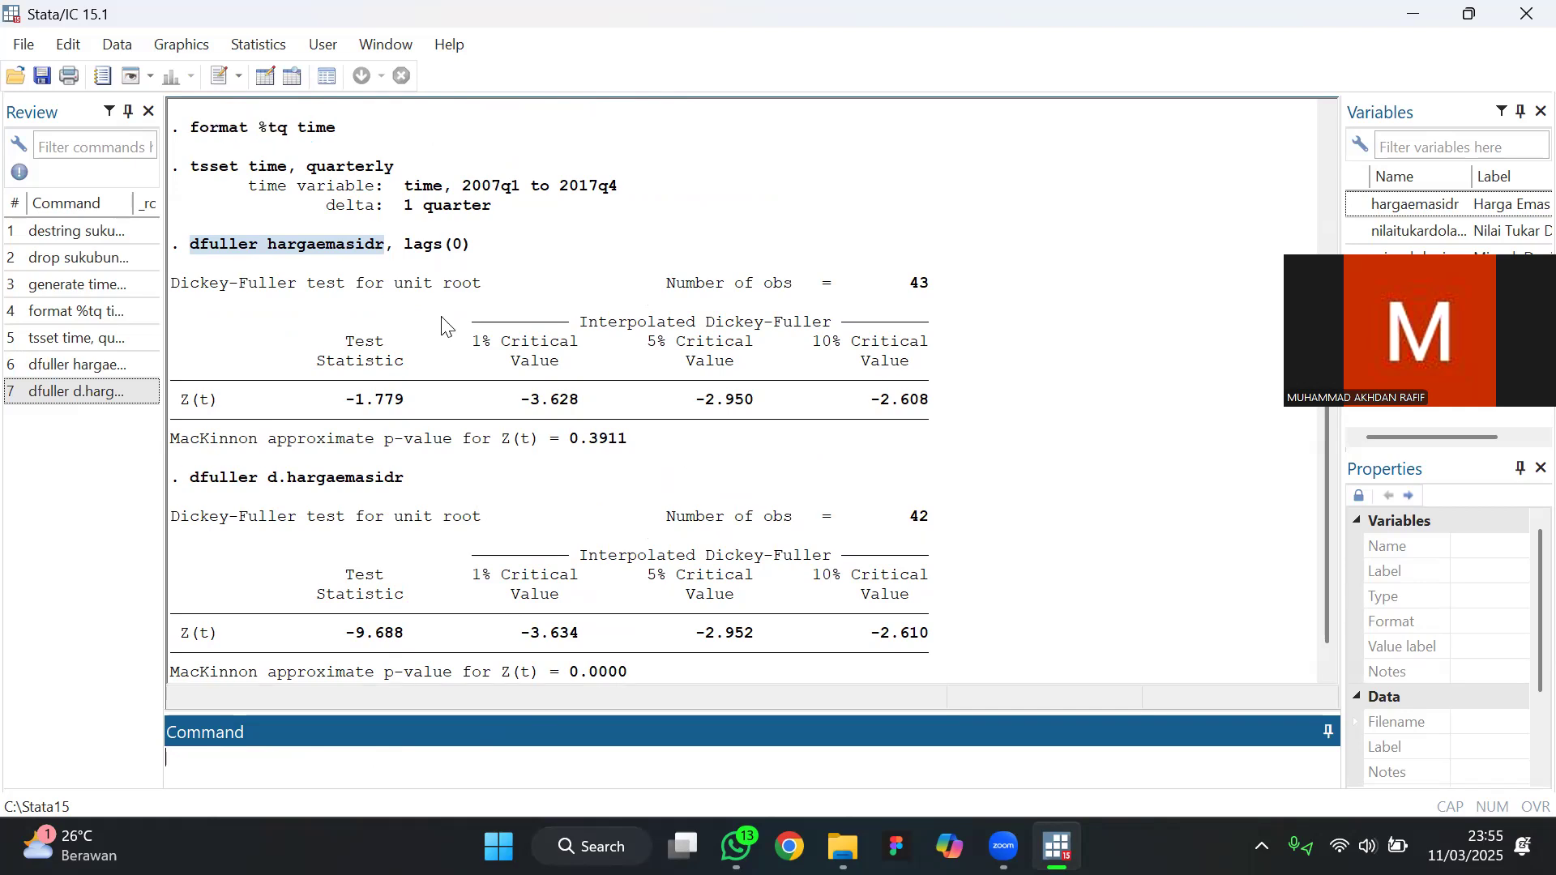
Run the Dickey-Fuller unit-root test on nilaitukardolaridr in levels with the command dfuller nilaitukardolaridr
scroll(444, 324, "up", 1)
scroll(445, 324, "down", 2)
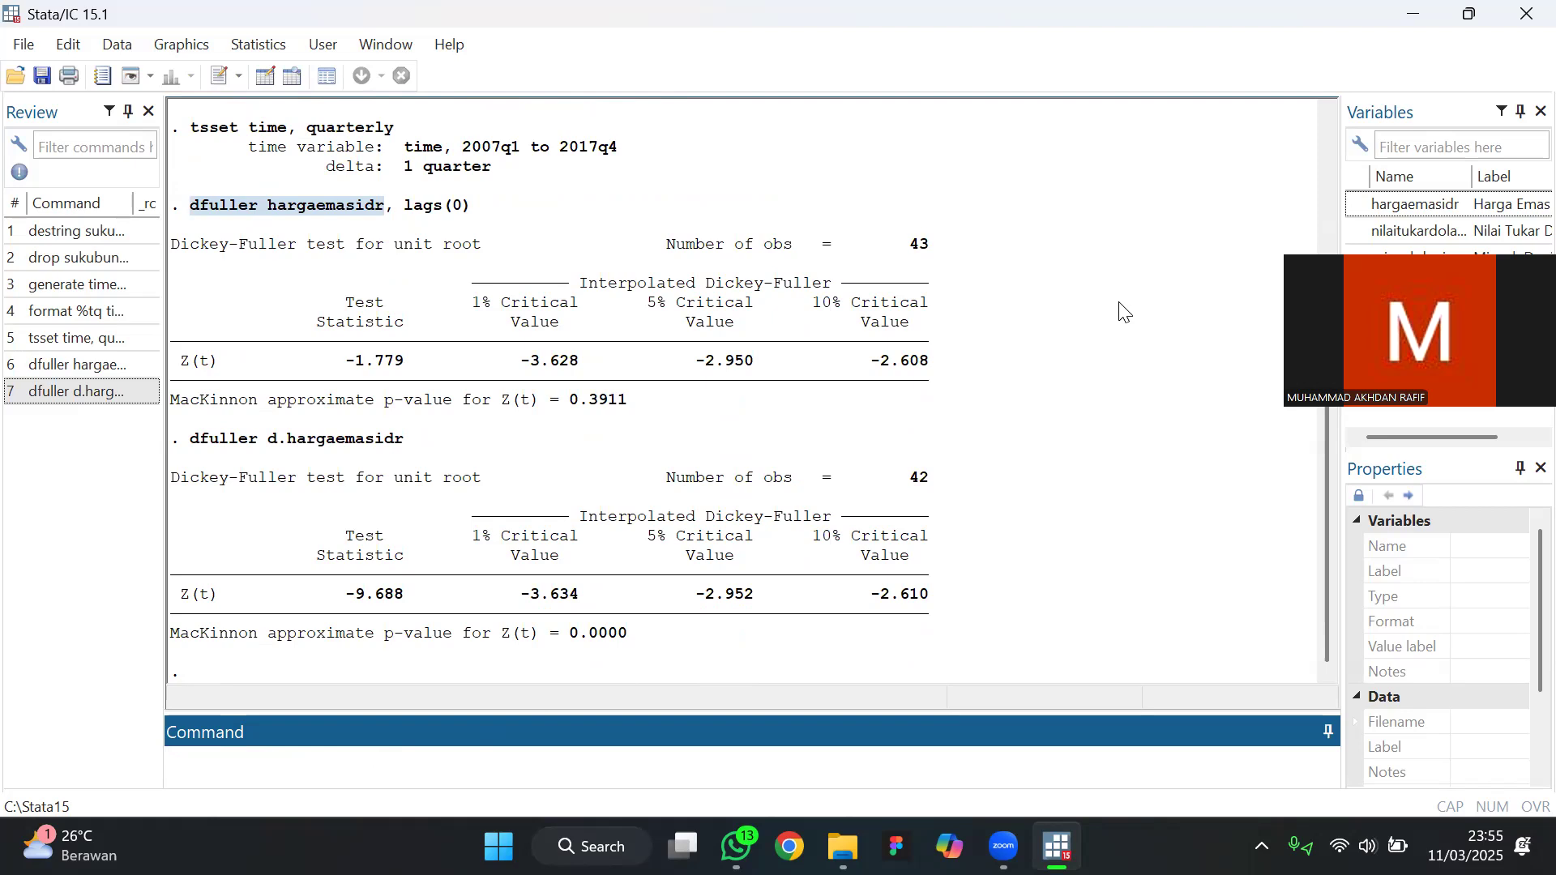
left_click_drag(1392, 303, 1385, 497)
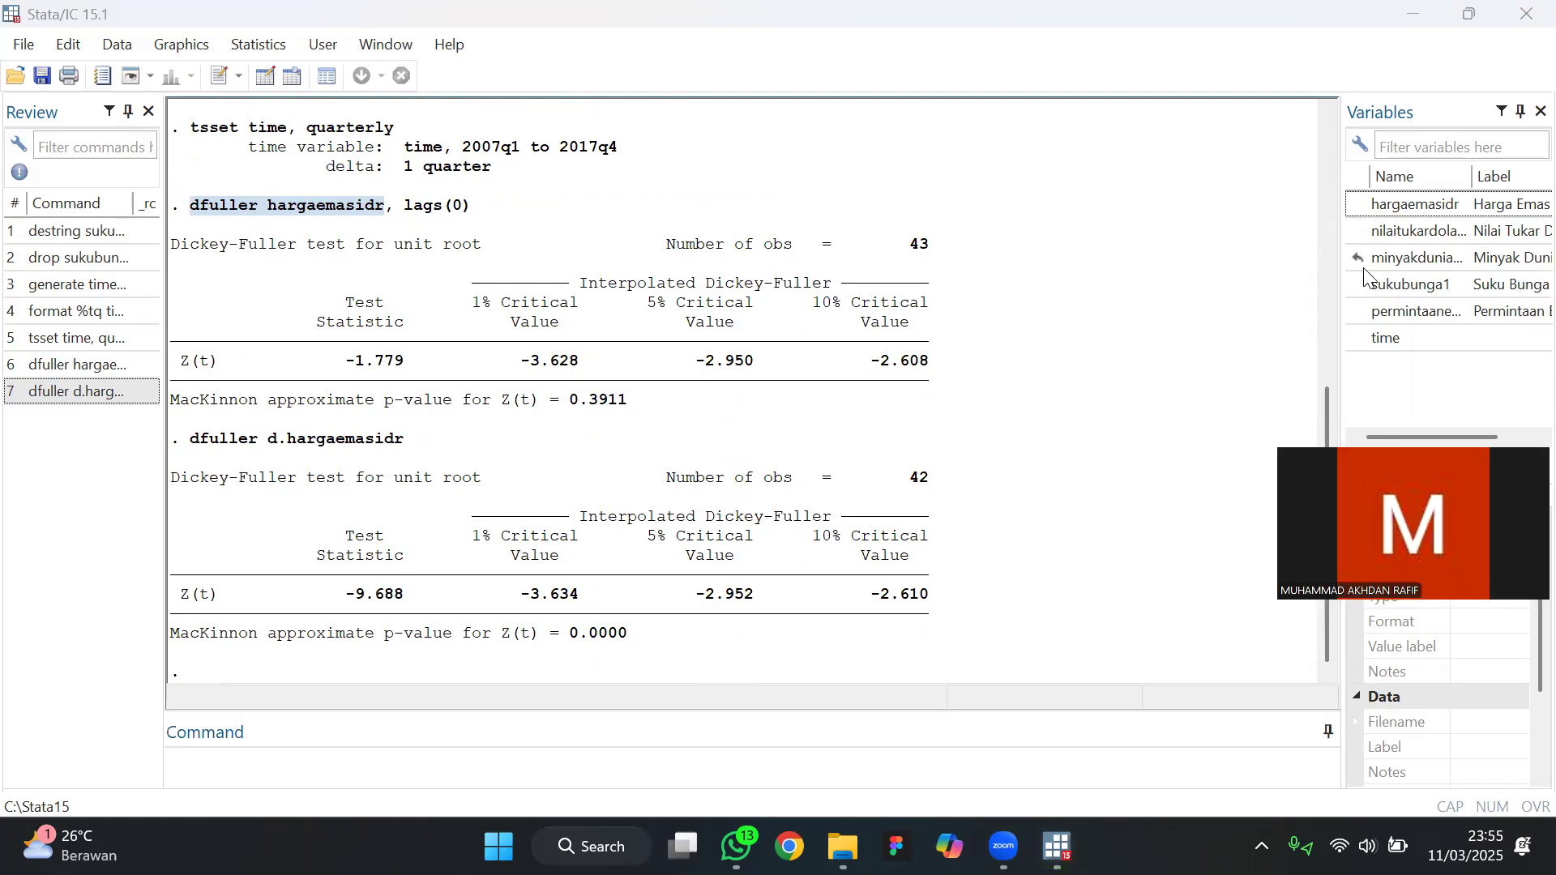
left_click(1417, 232)
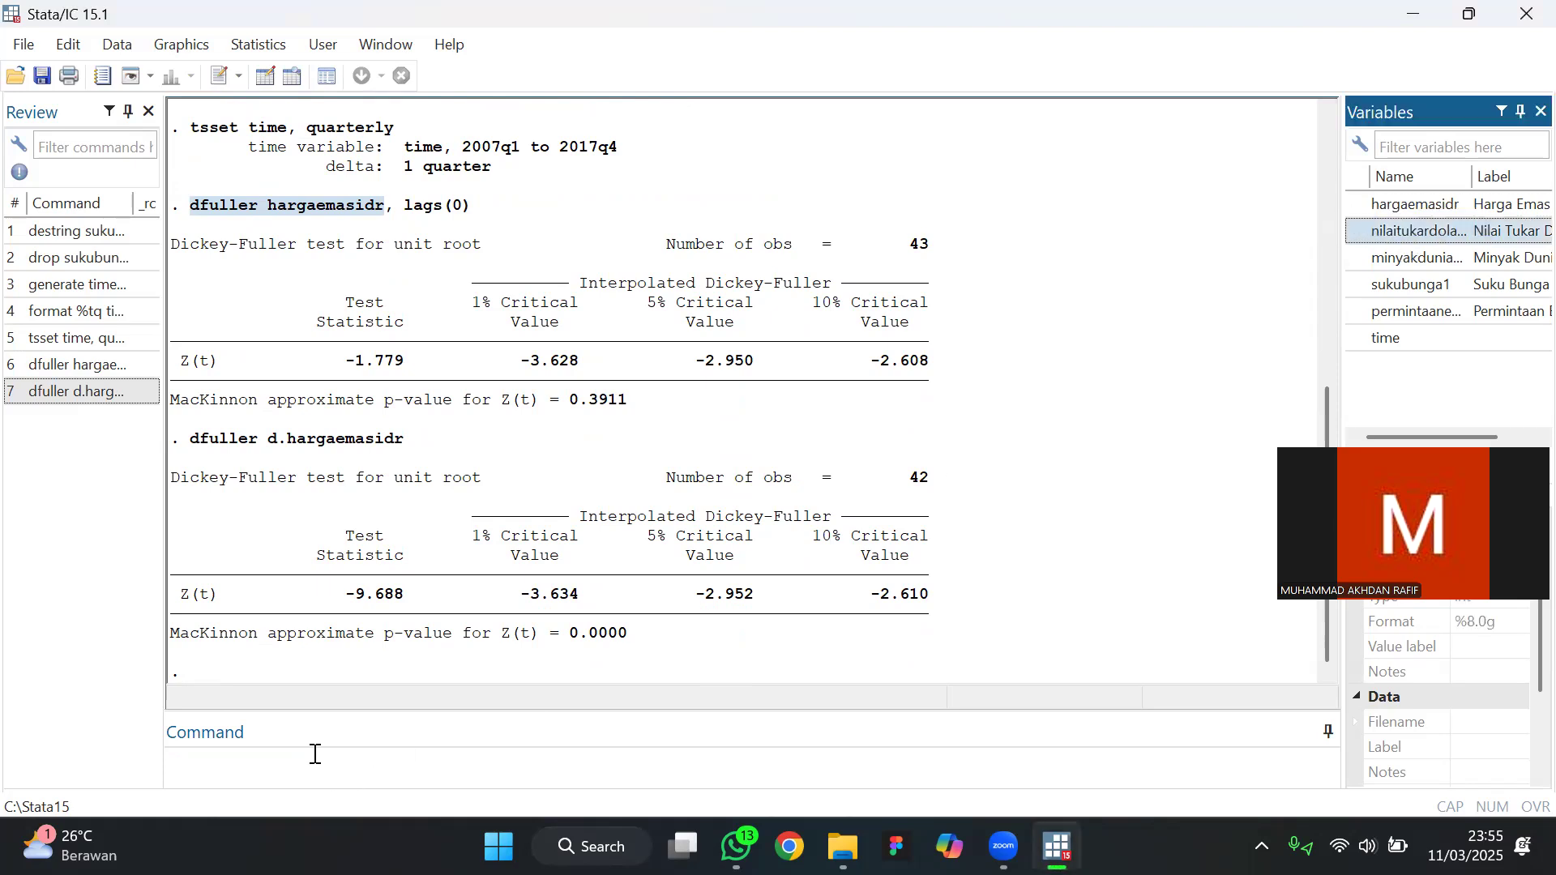
left_click(312, 752)
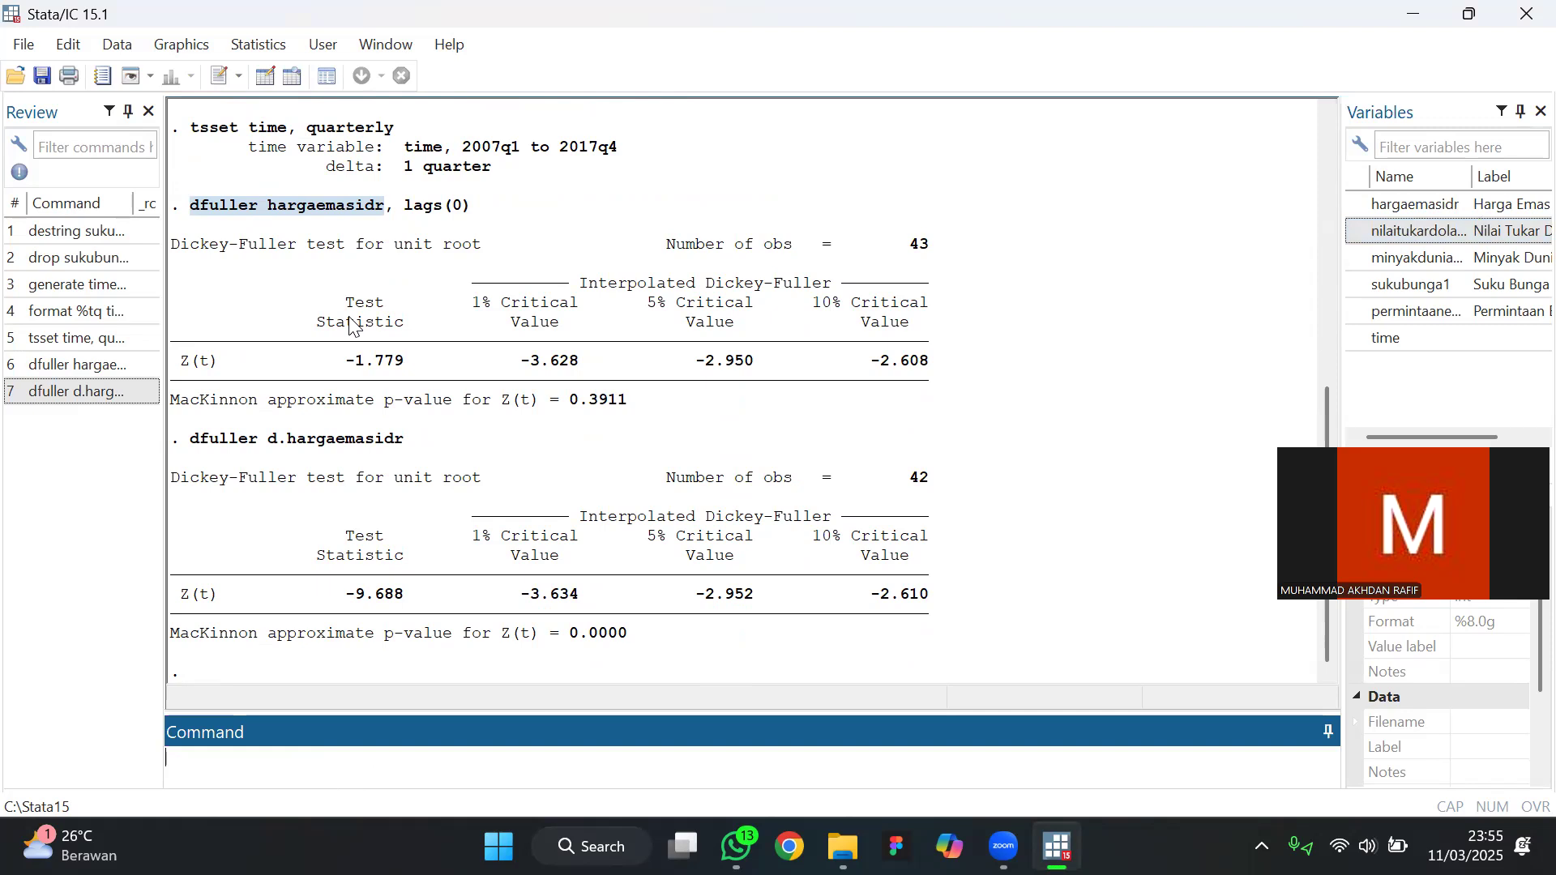
type("dfuller nilaitukar")
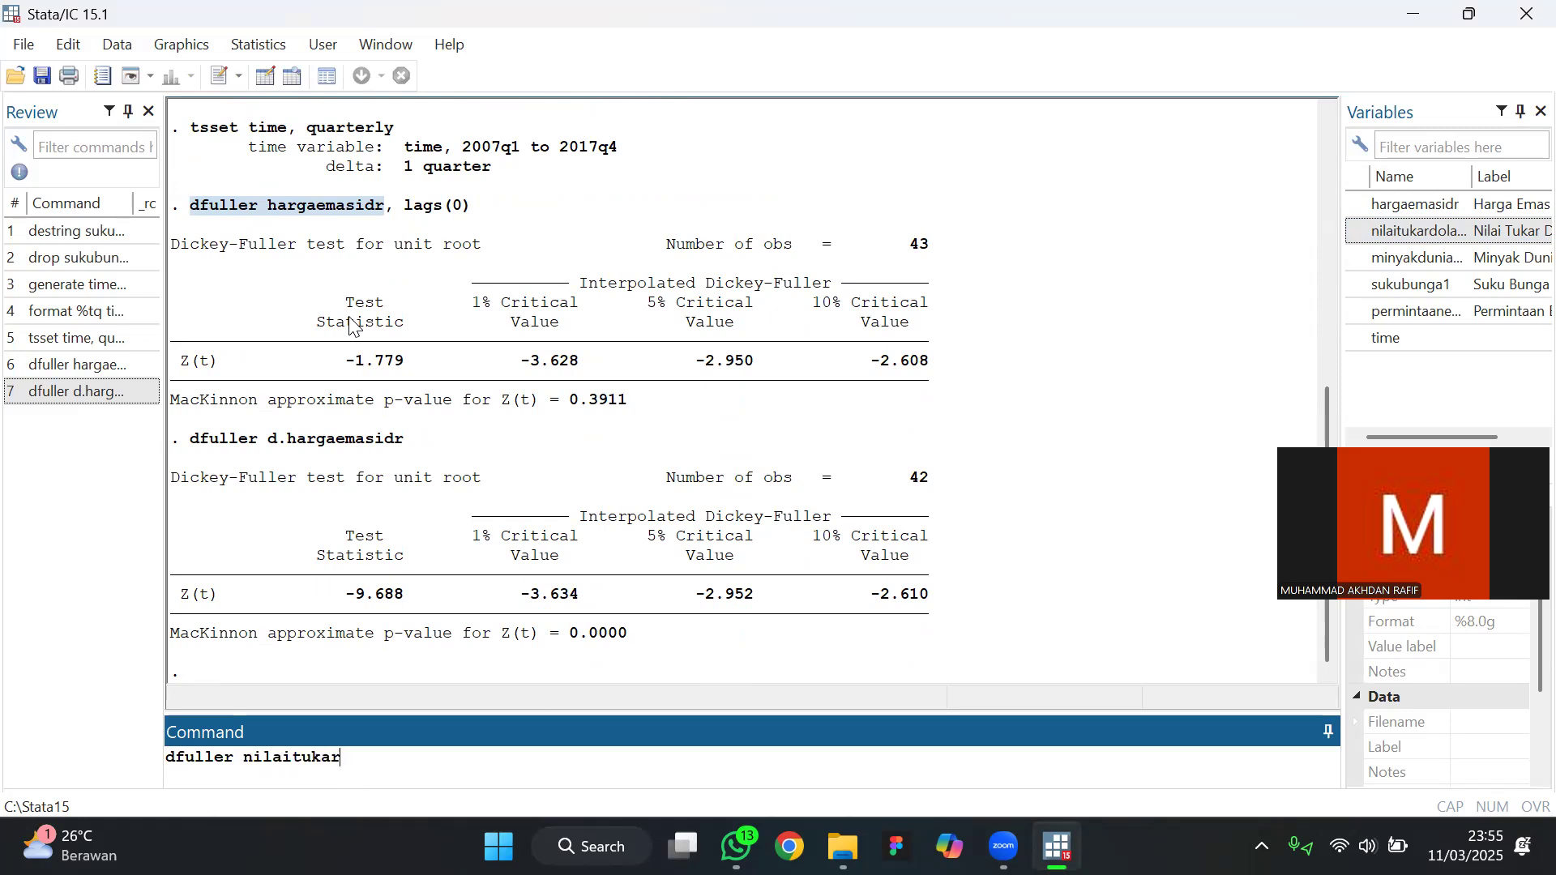
type("dolar")
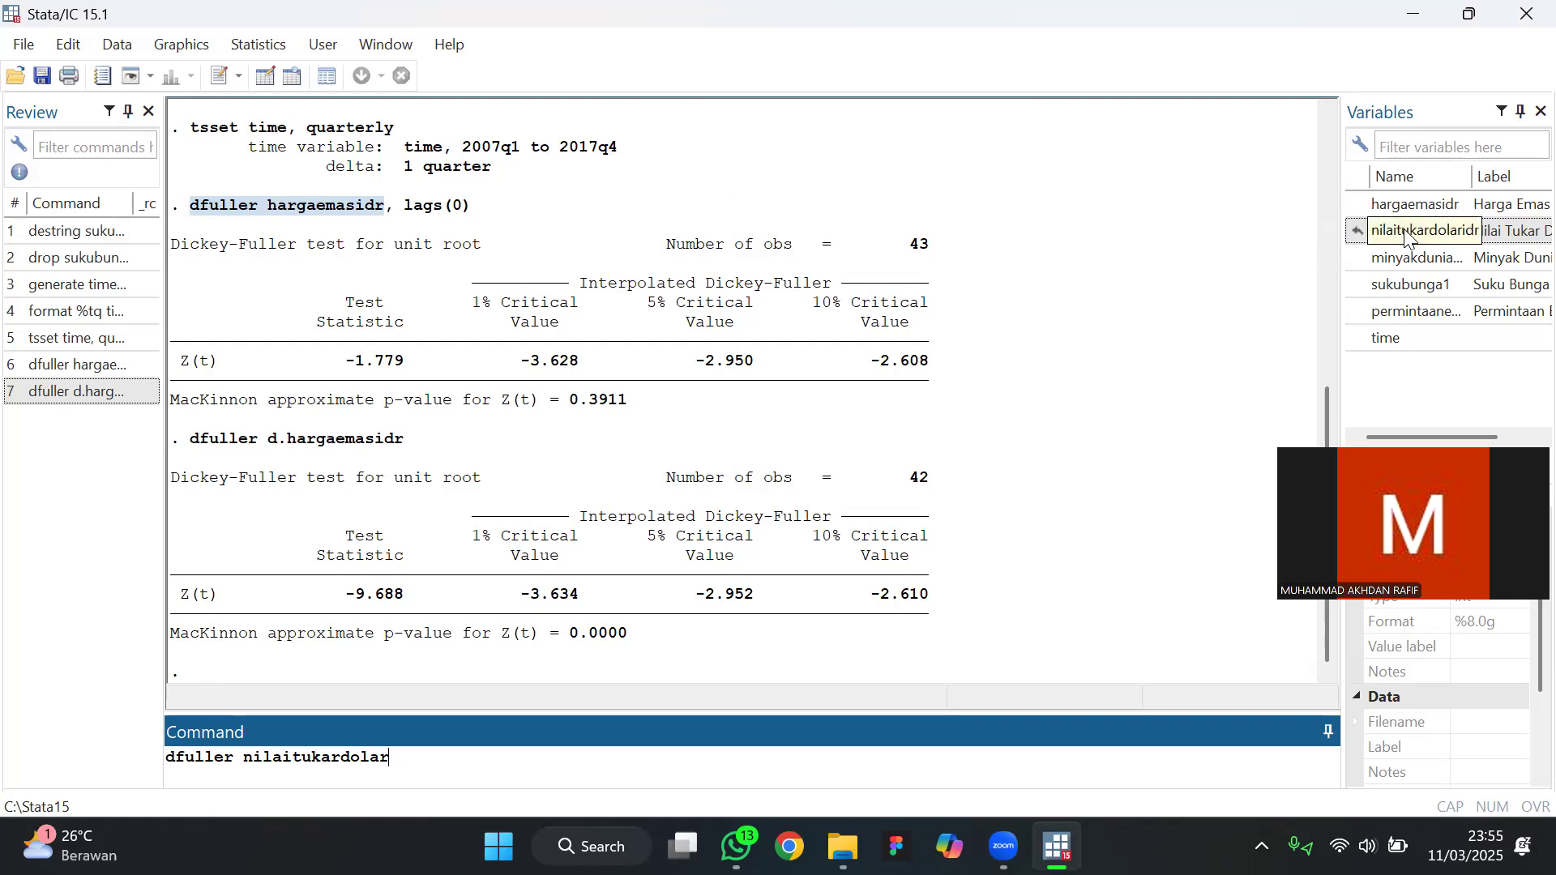
type("idr")
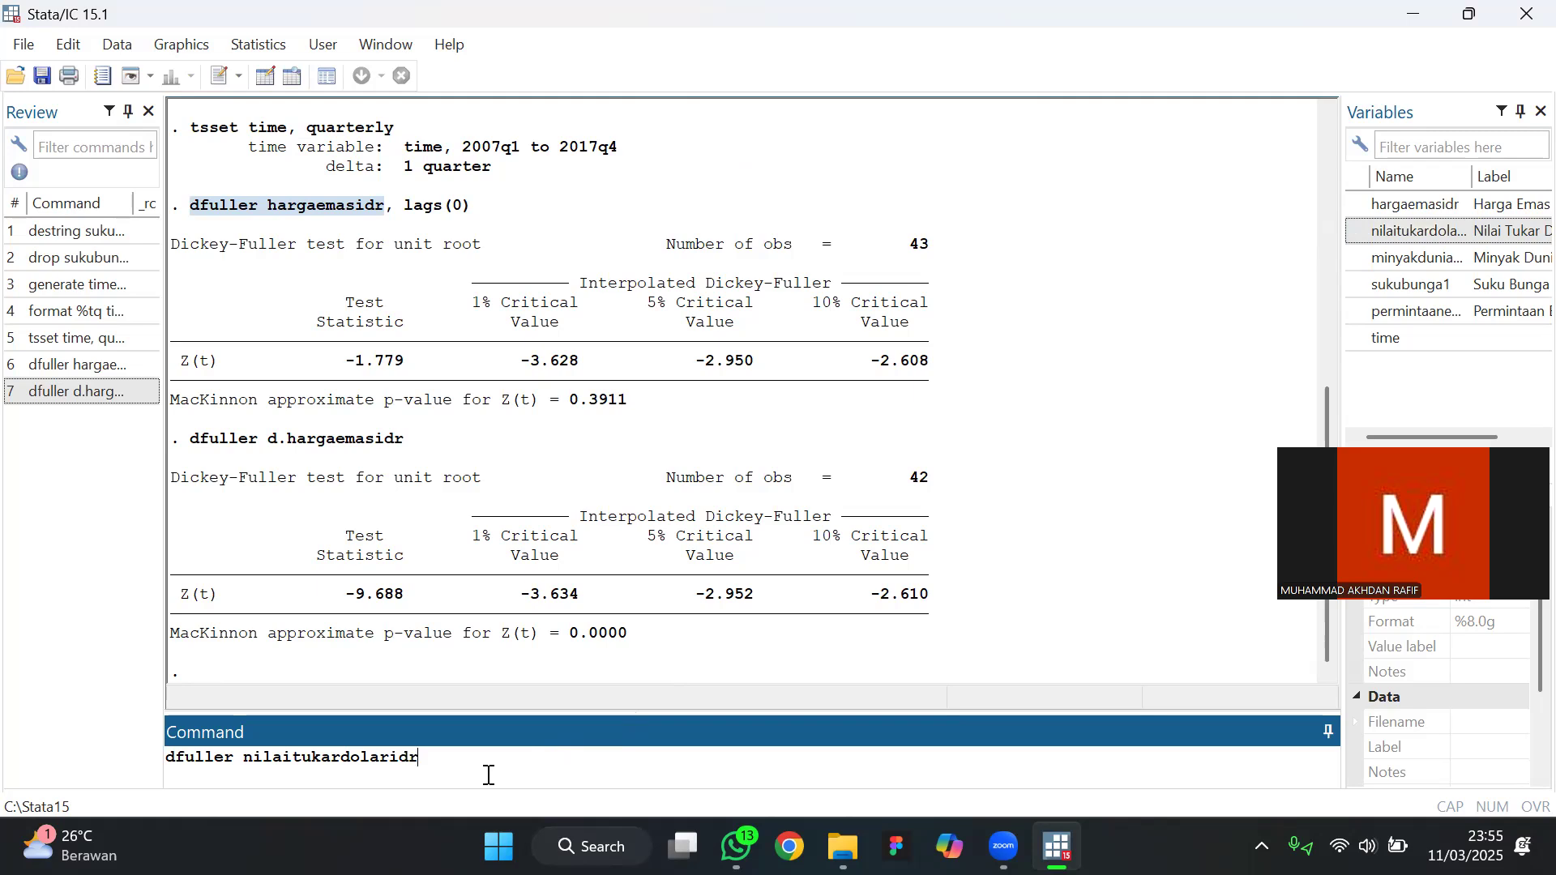
key("Return")
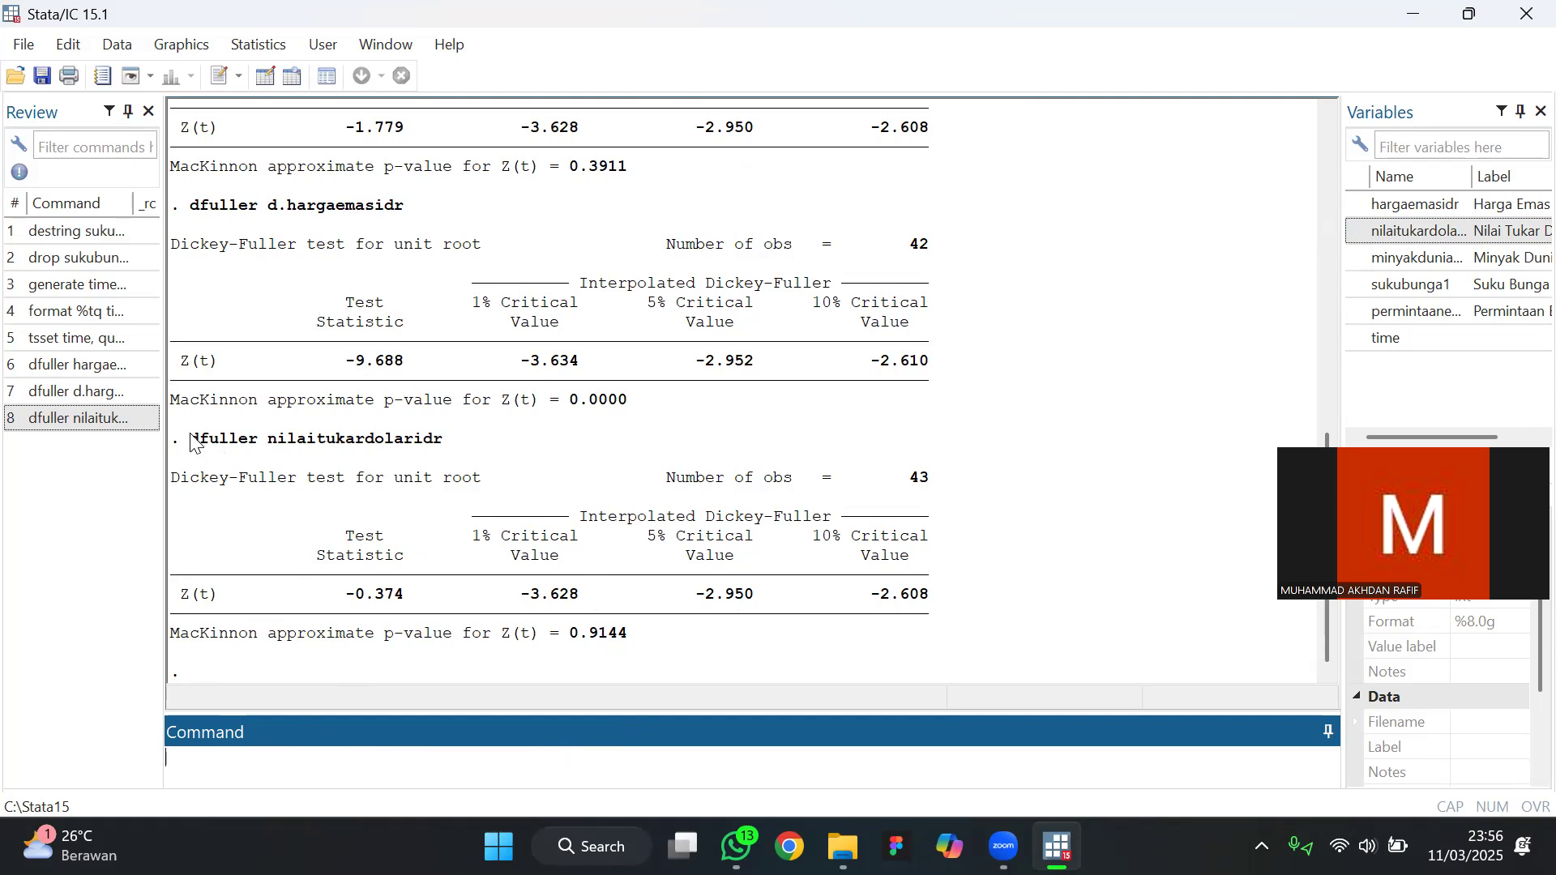
Reuse the dfuller nilaitukardolaridr command to run the Dickey-Fuller test on the first difference, d.nilaitukardolaridr
left_click_drag(192, 440, 481, 458)
key("ctrl+c")
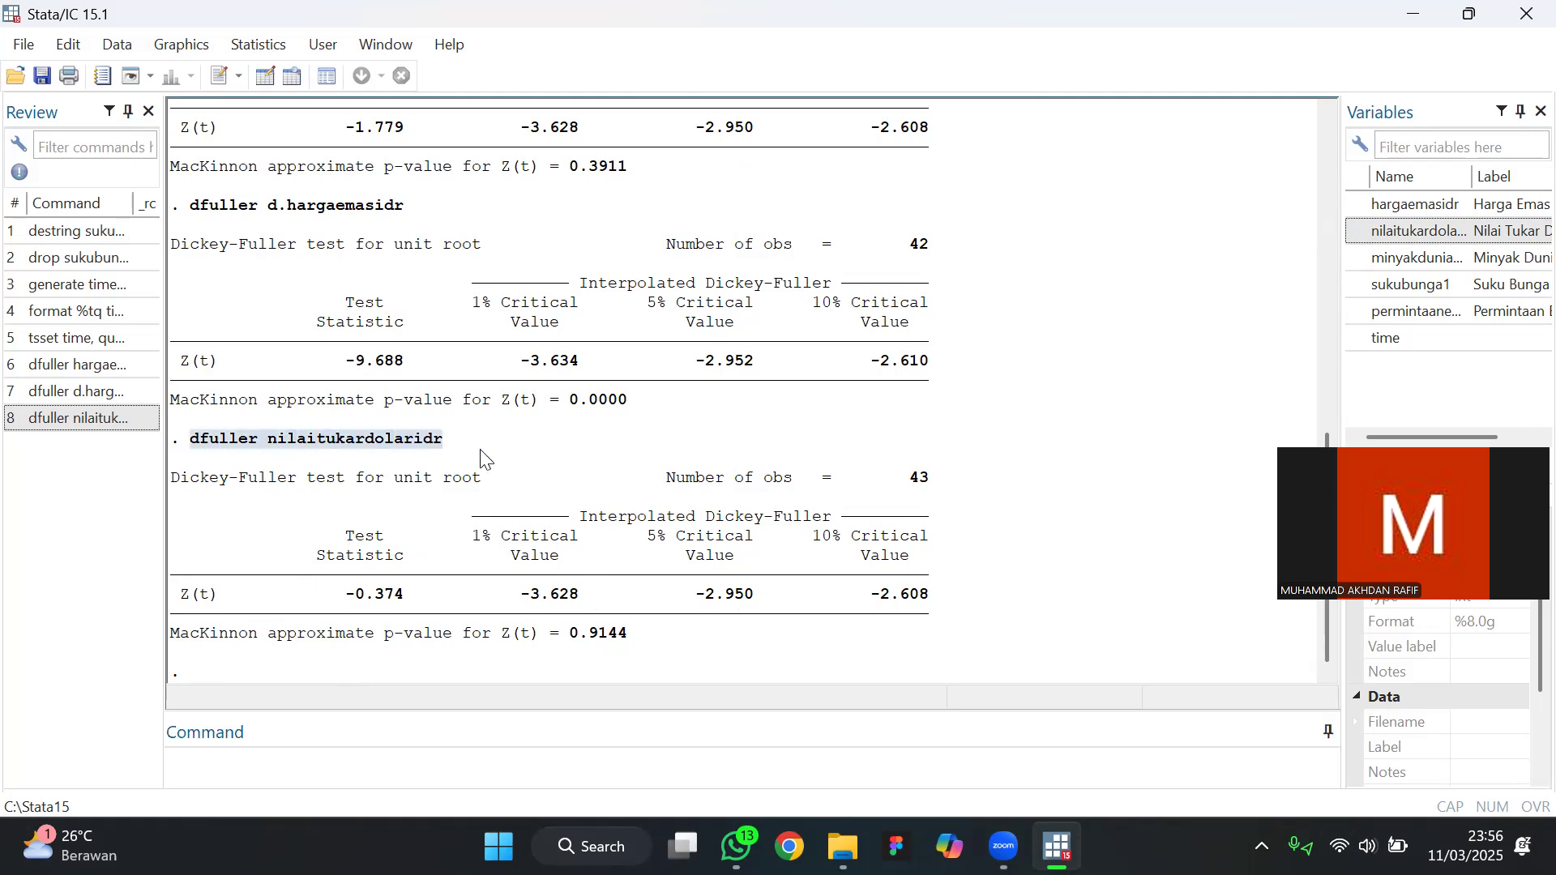
left_click(308, 760)
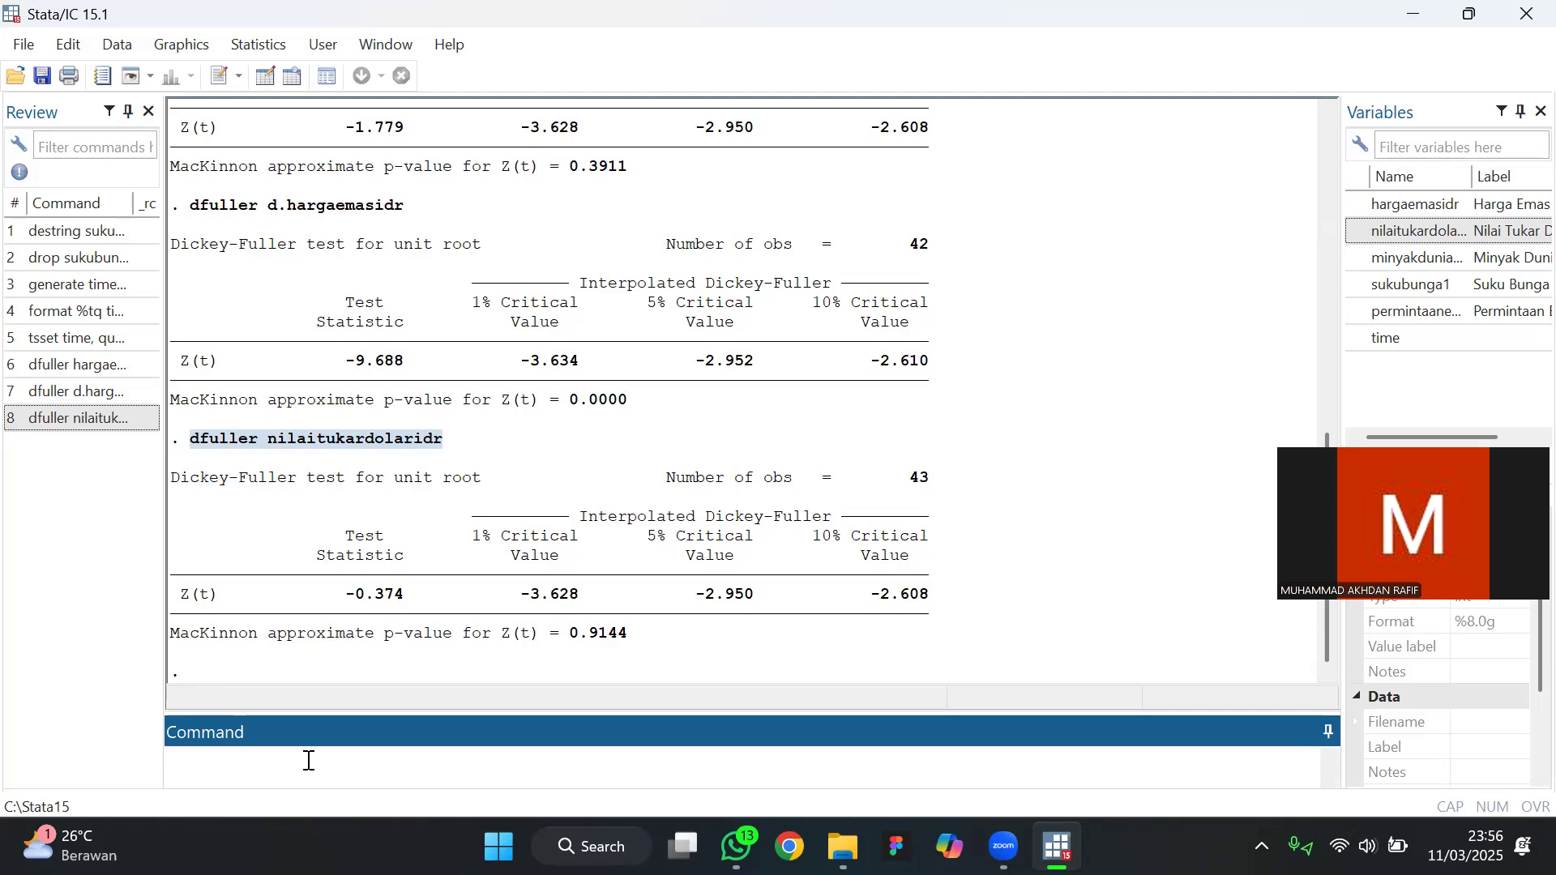
key("ctrl+v")
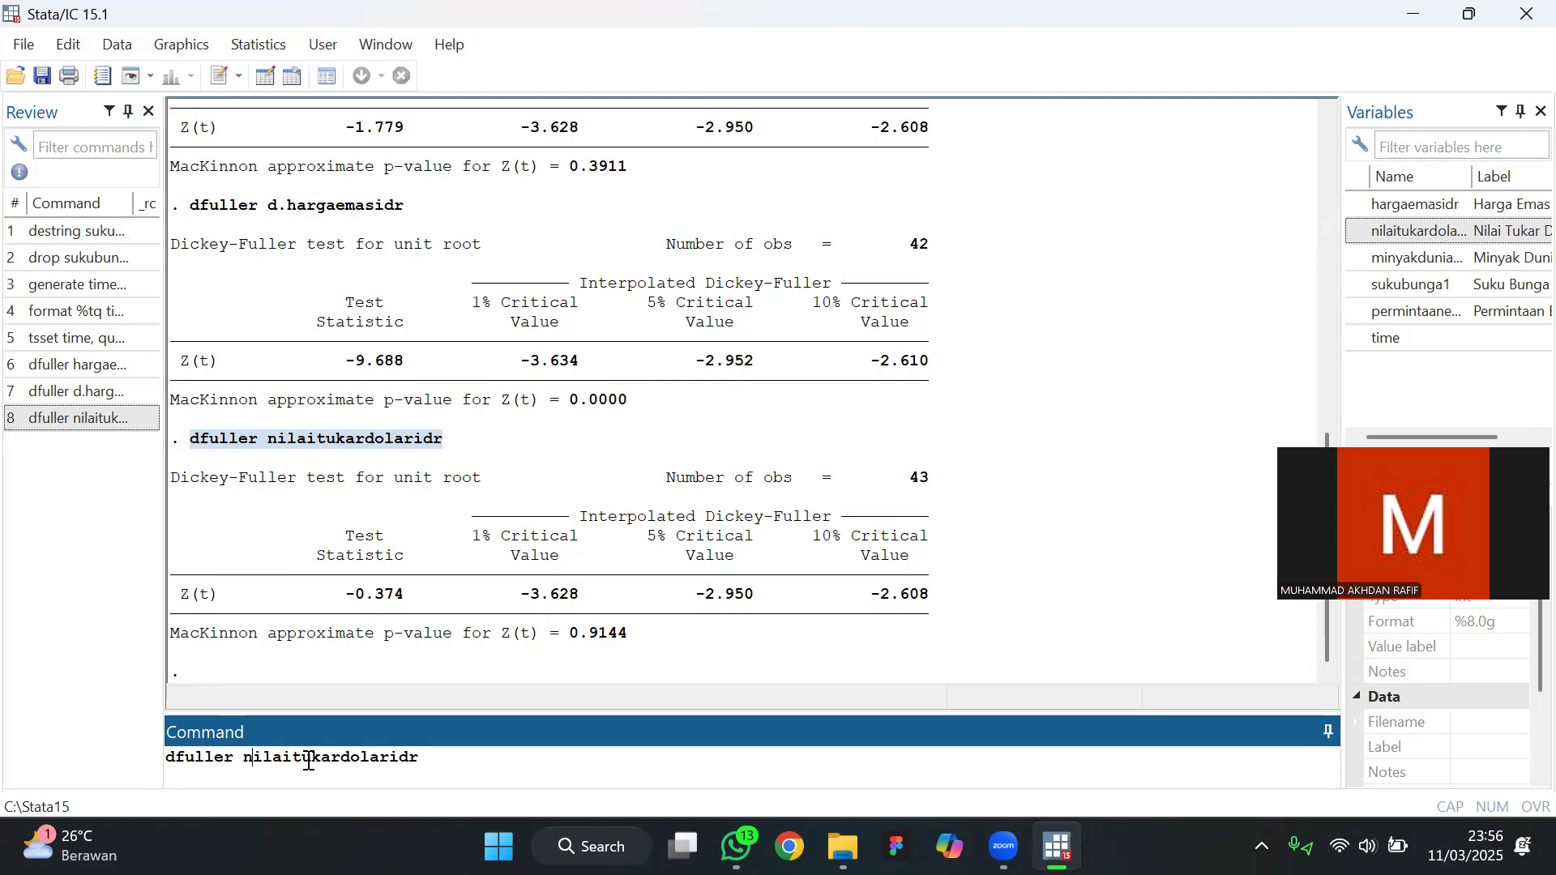
type("d.")
key("Return")
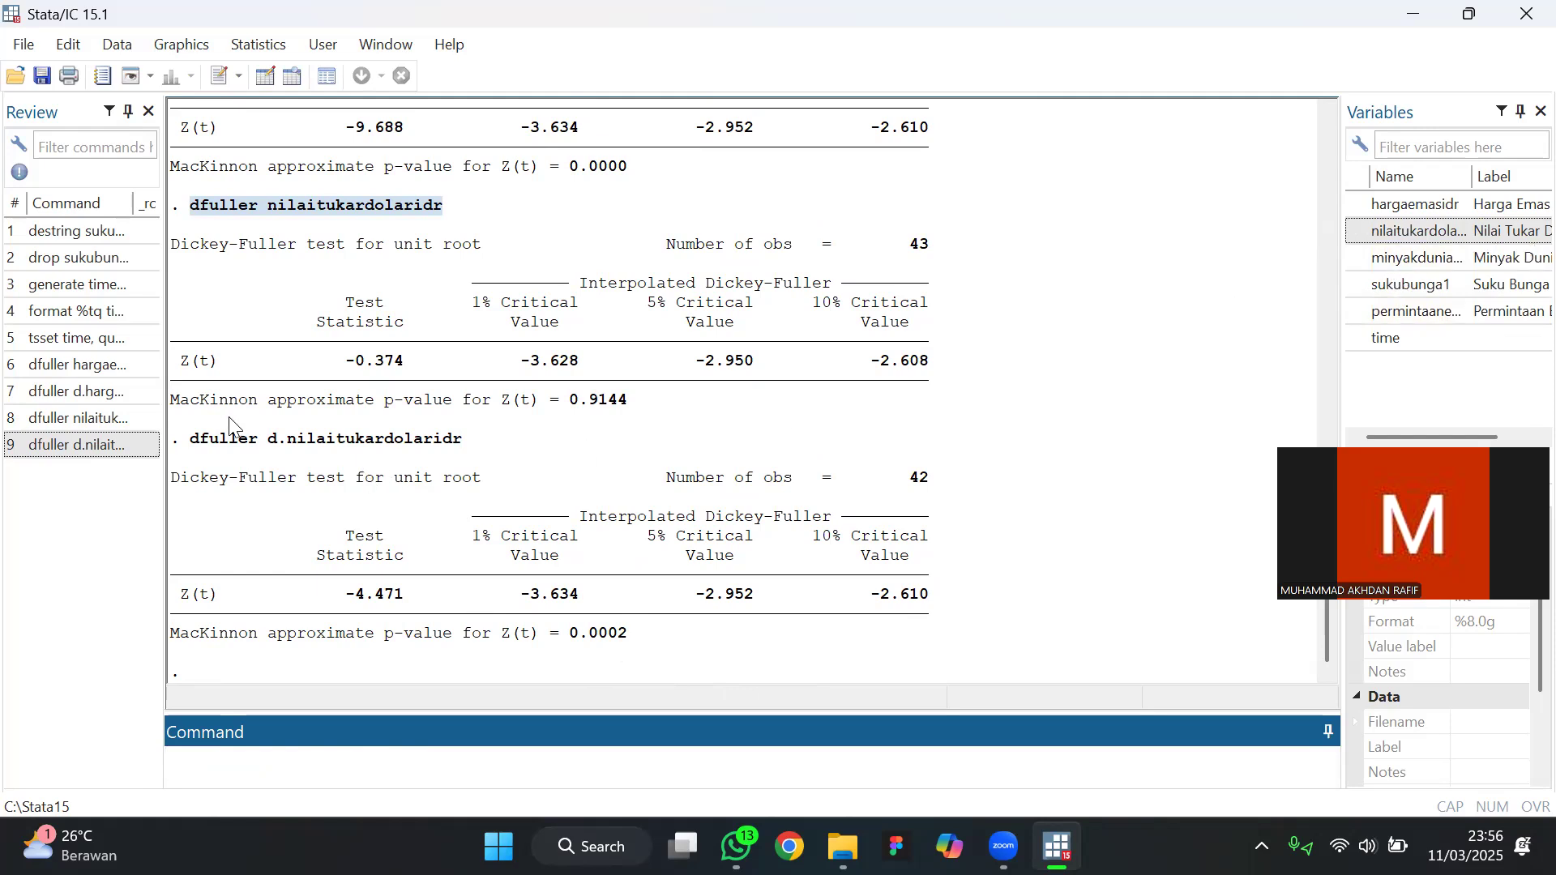
Reuse the dfuller command word to run the Dickey-Fuller test on minyakduniawtibarrelusd in levels
left_click(196, 444)
left_click_drag(196, 444, 256, 451)
key("ctrl+c")
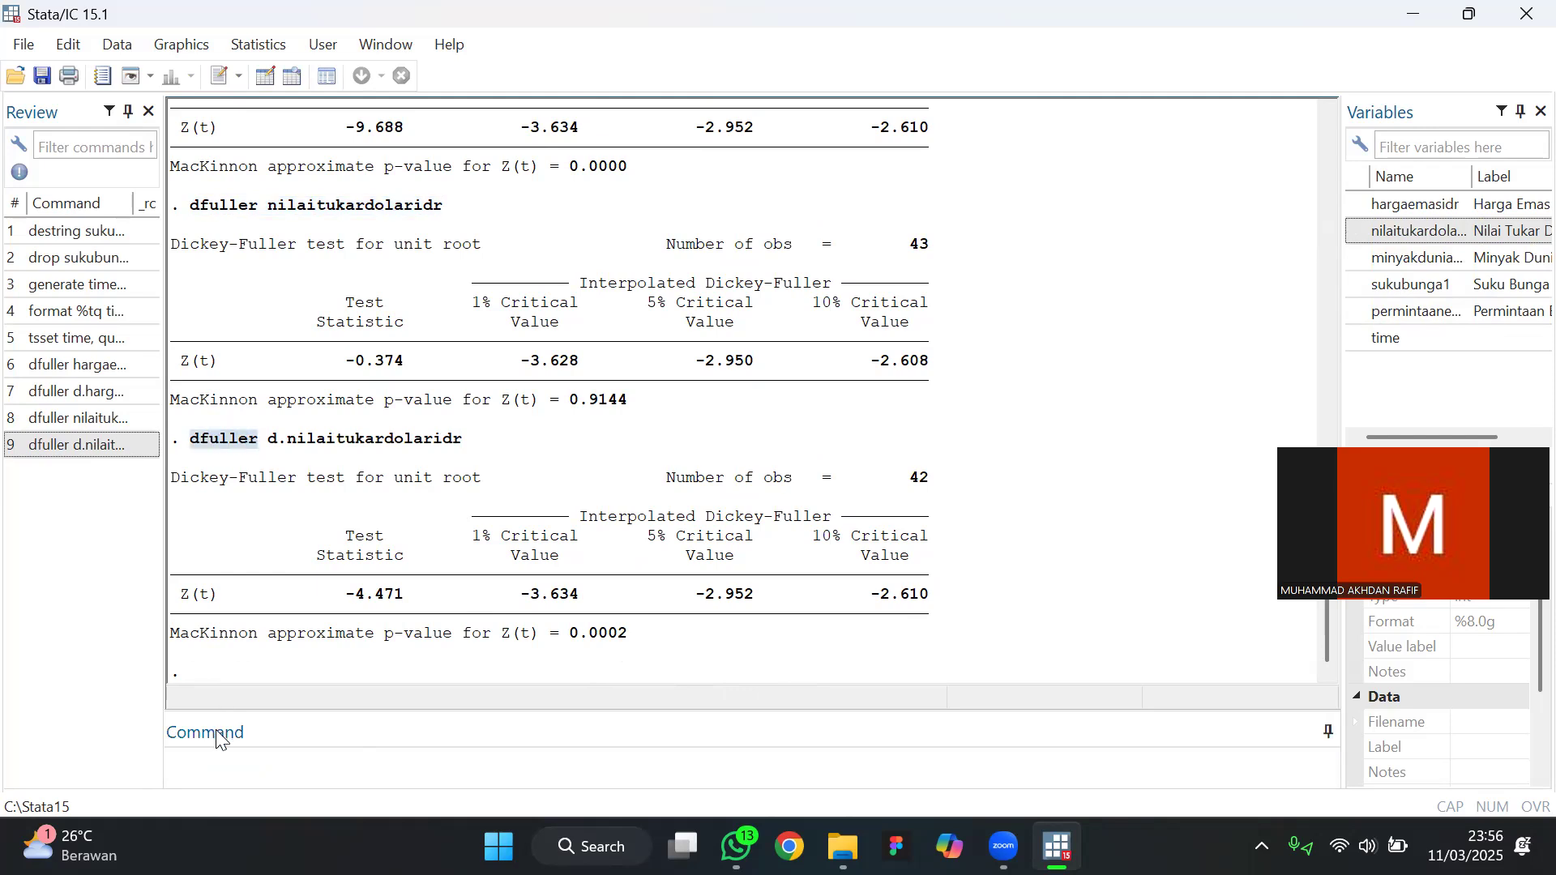
left_click(223, 764)
key("ctrl+v")
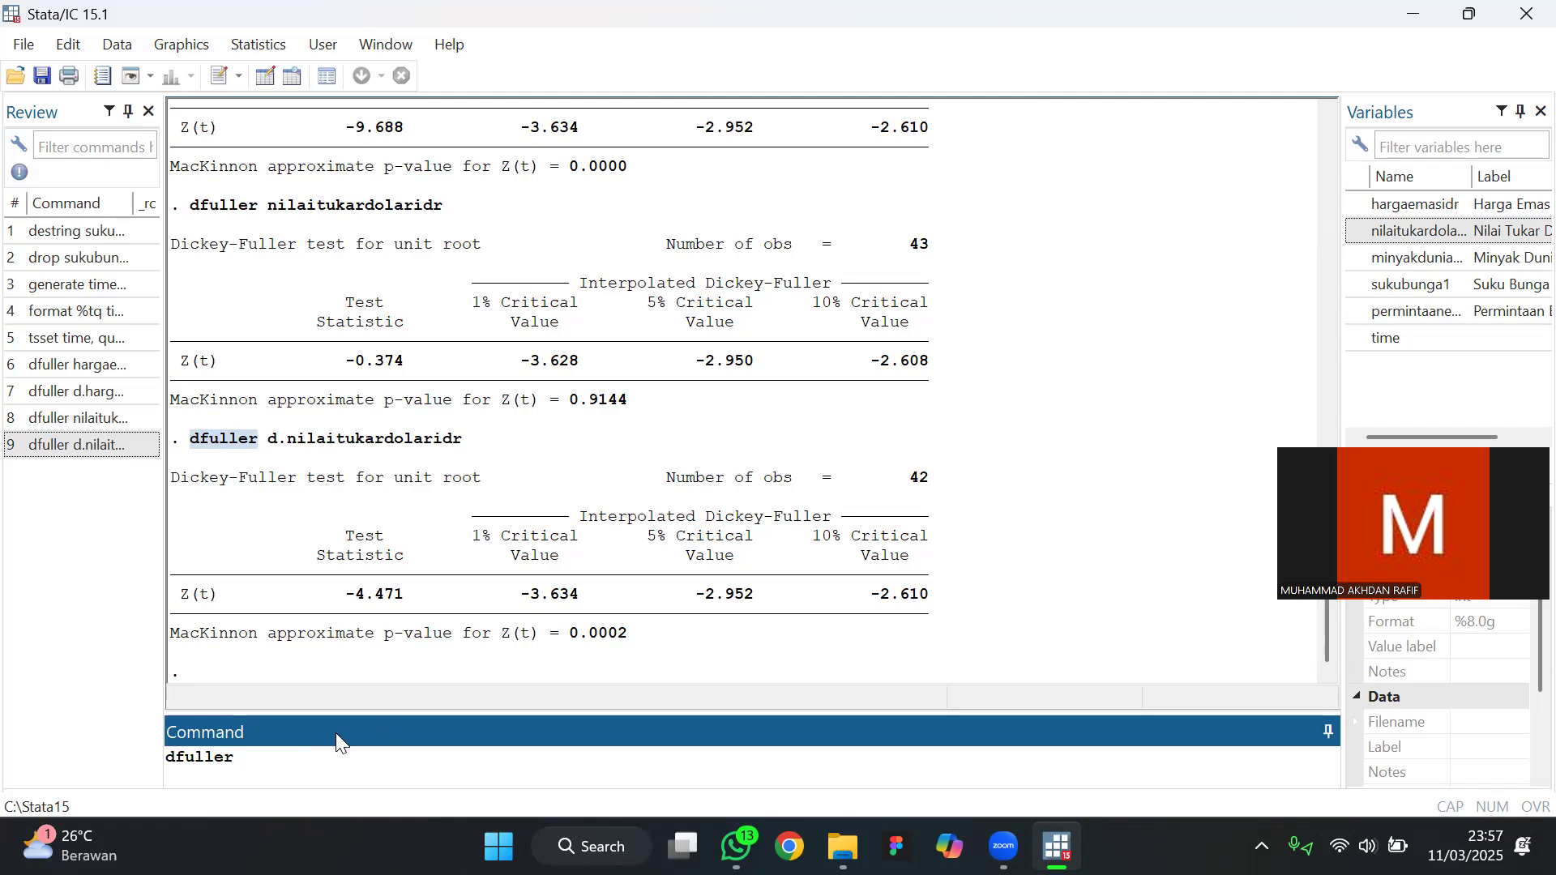
type("yakduniawt")
type("ibarrelusd")
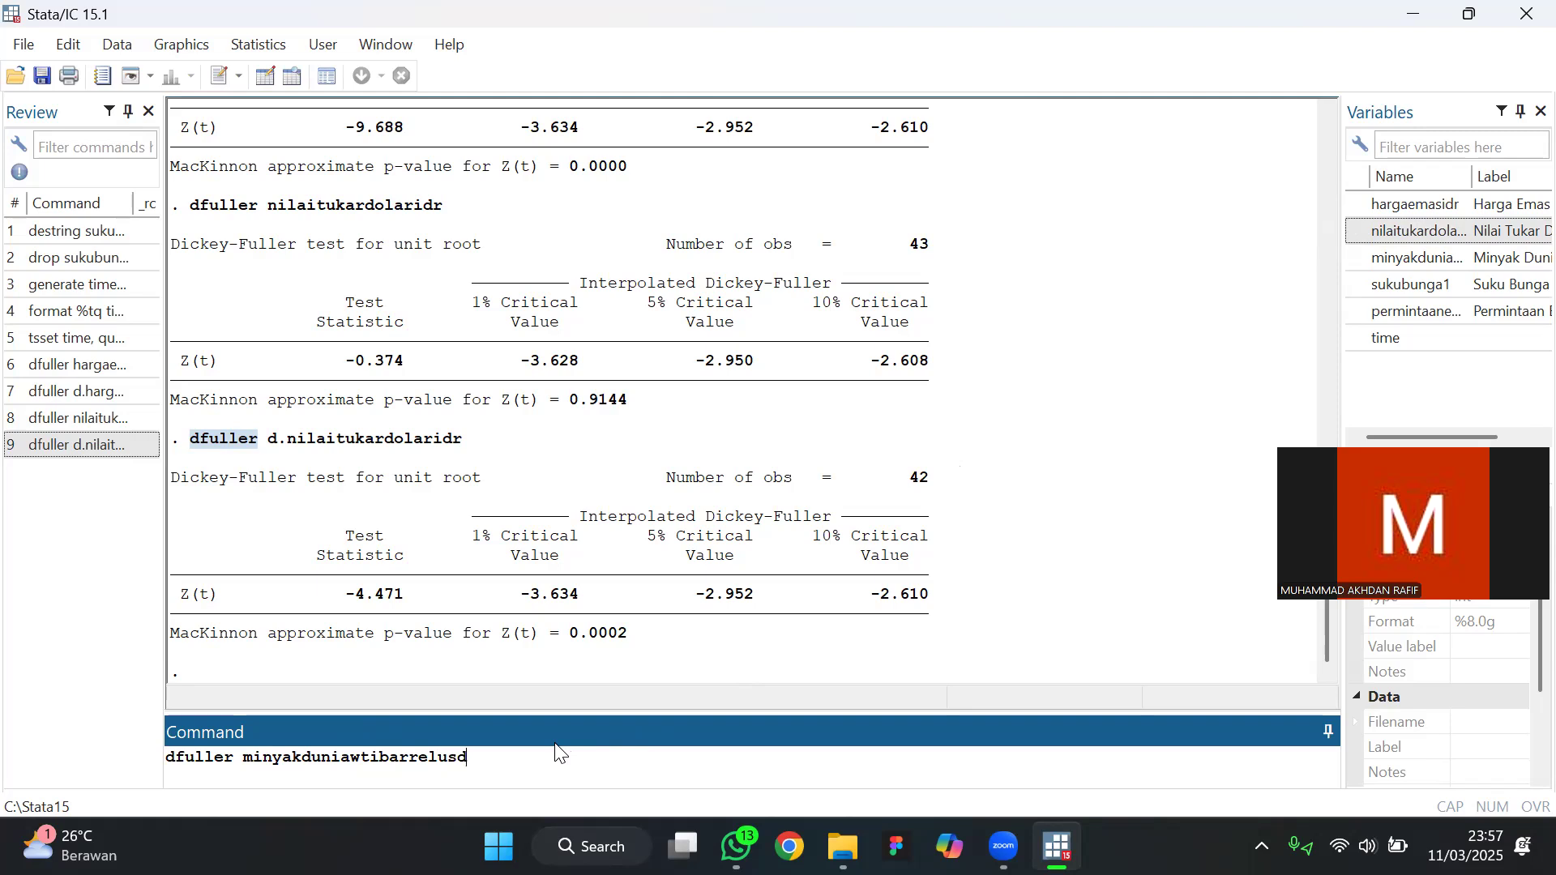
key("Return")
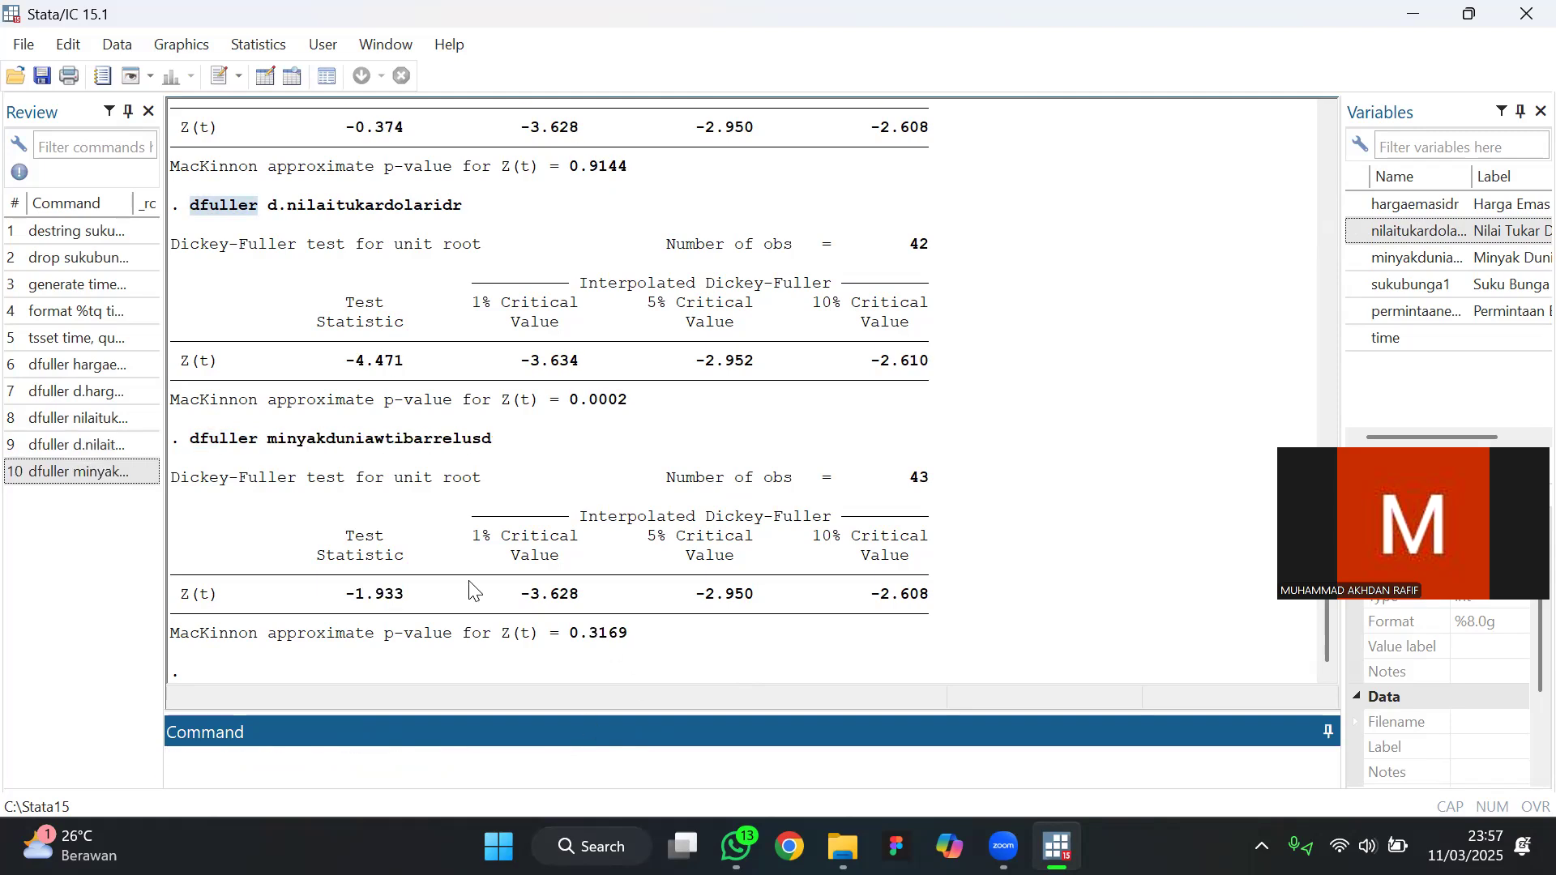
Reuse the dfuller minyakduniawtibarrelusd command to test the variable's first difference, d.minyakduniawtibarrelusd, for a unit root
left_click_drag(195, 446, 512, 462)
key("ctrl+c")
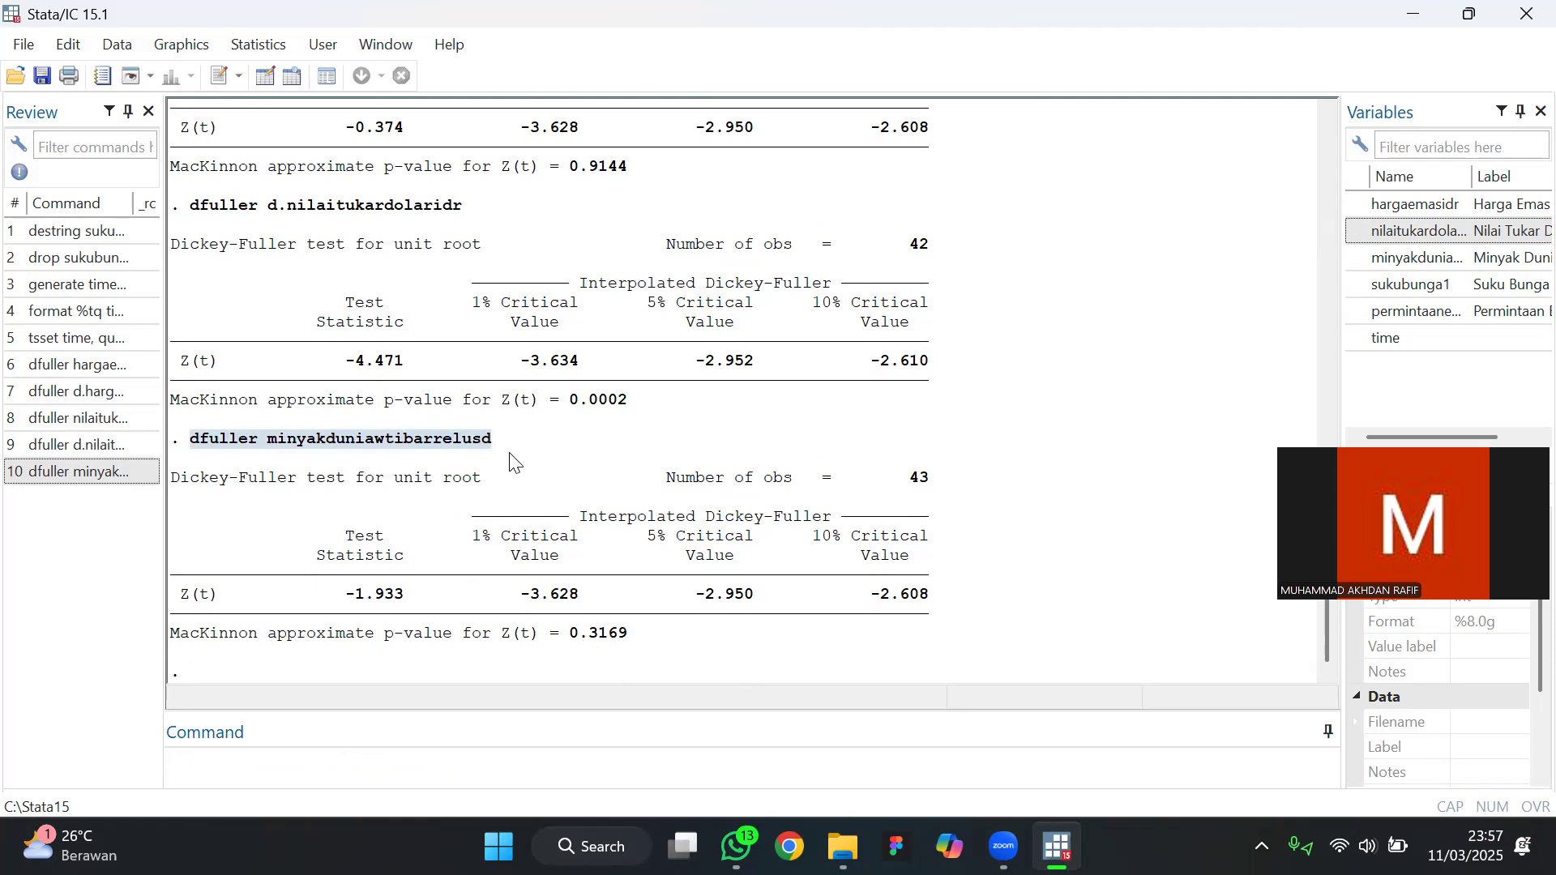
left_click(292, 763)
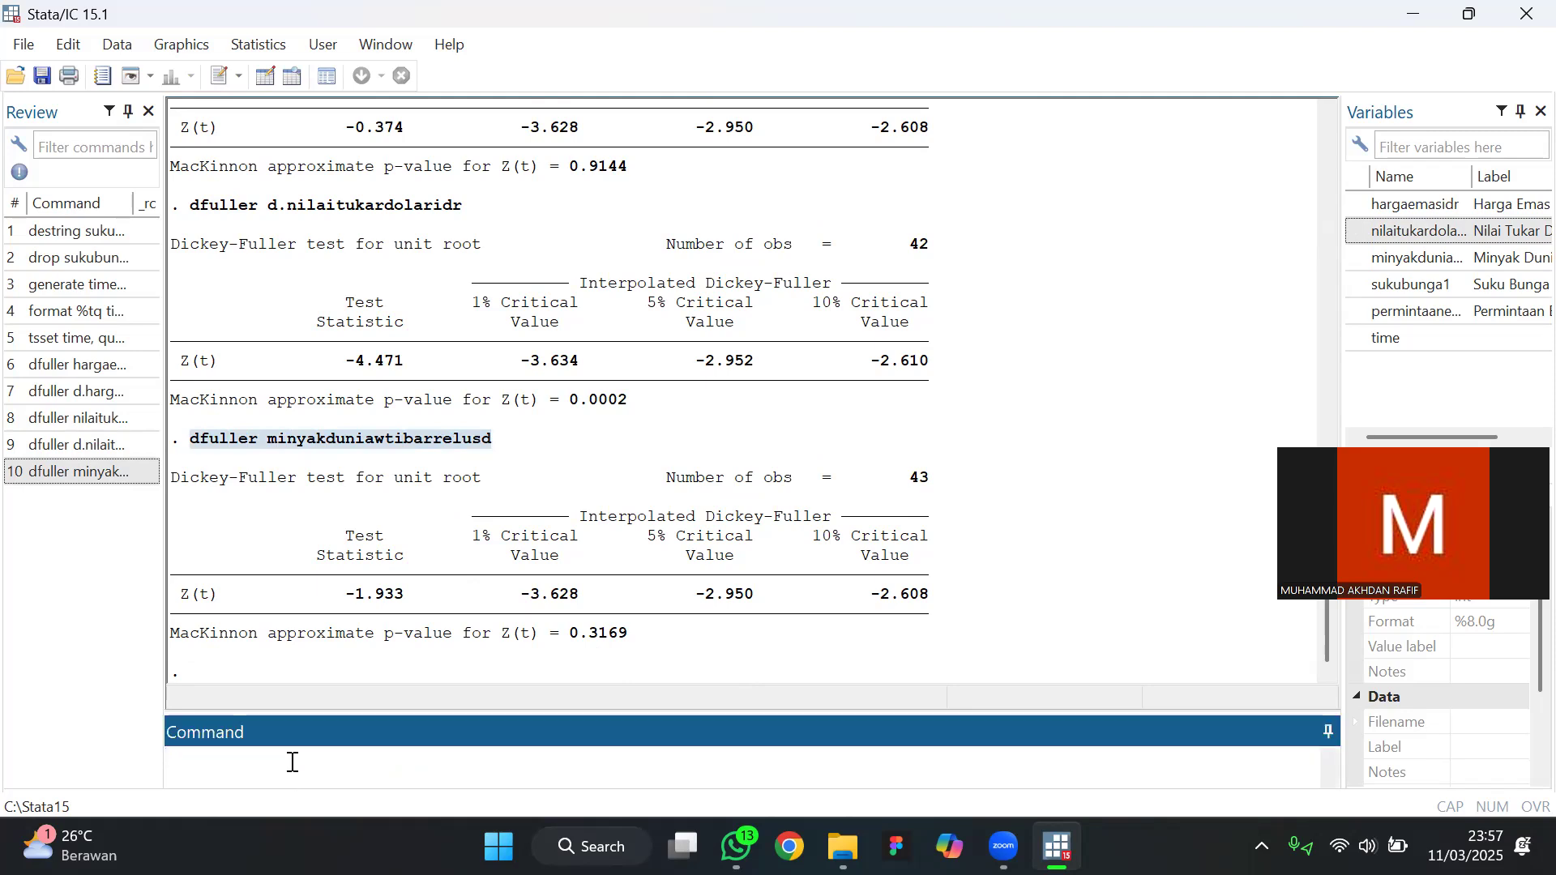
key("ctrl+v")
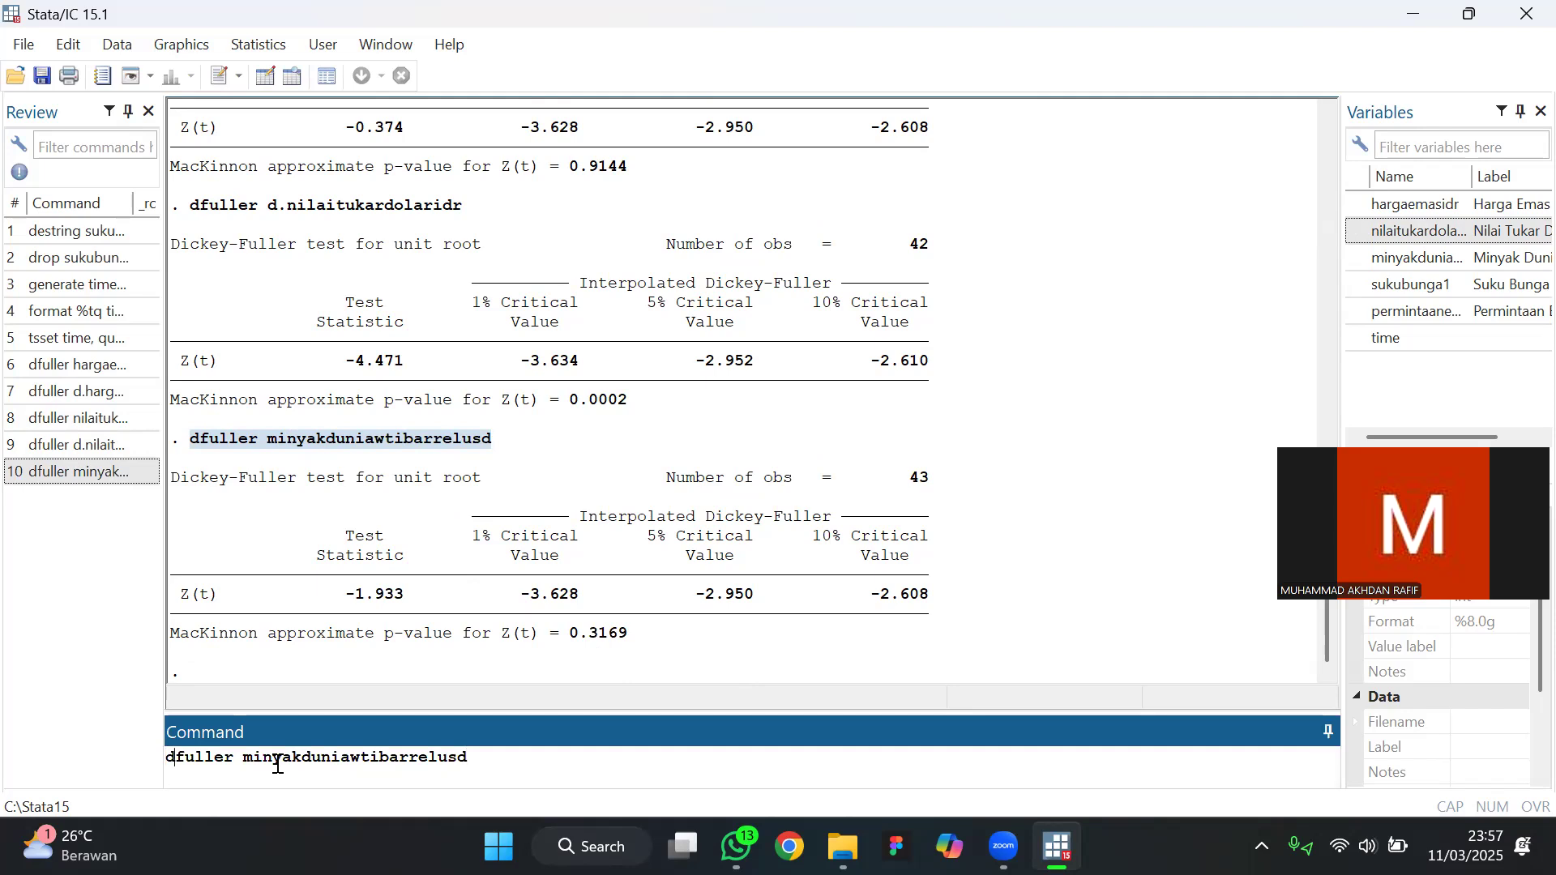
type("d.")
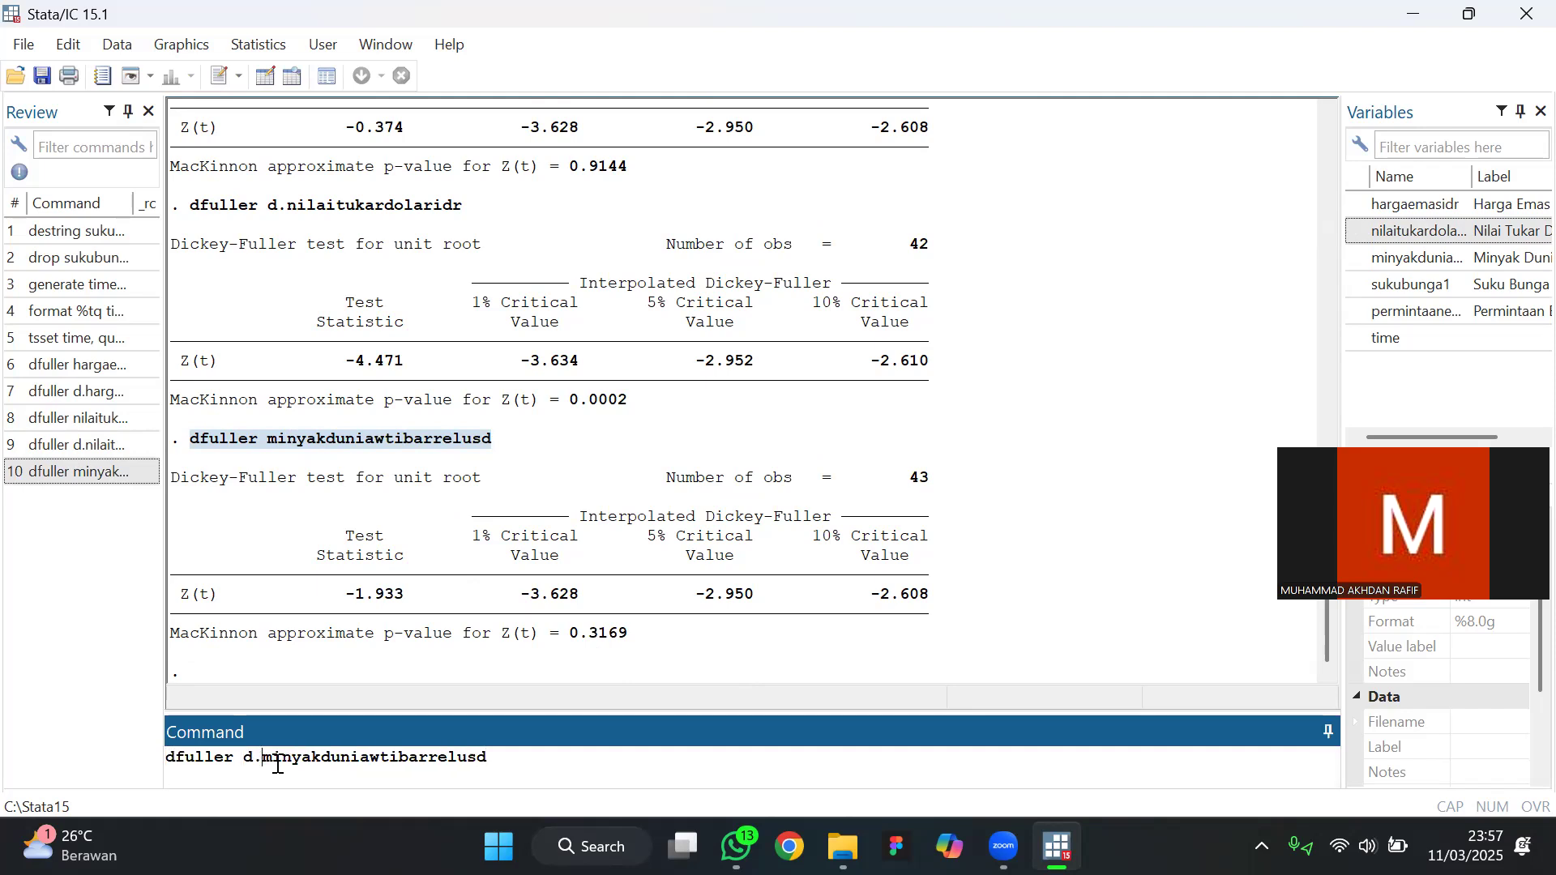
key("Return")
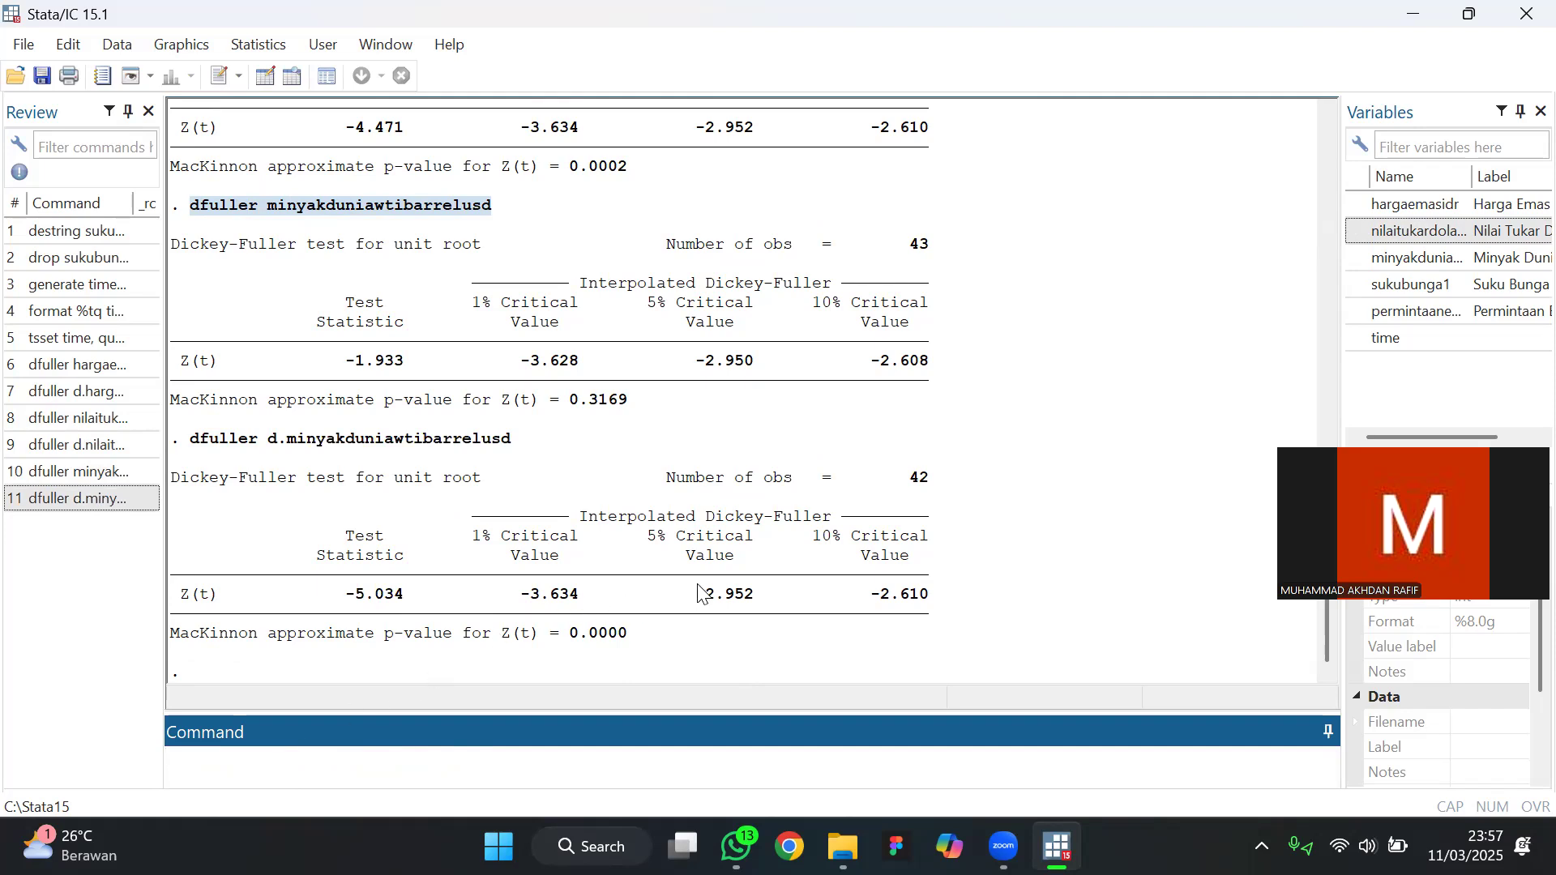
Run the Dickey-Fuller unit-root test on sukubunga1 in levels, reusing dfuller from the previous command
left_click_drag(187, 439, 250, 458)
key("ctrl+c")
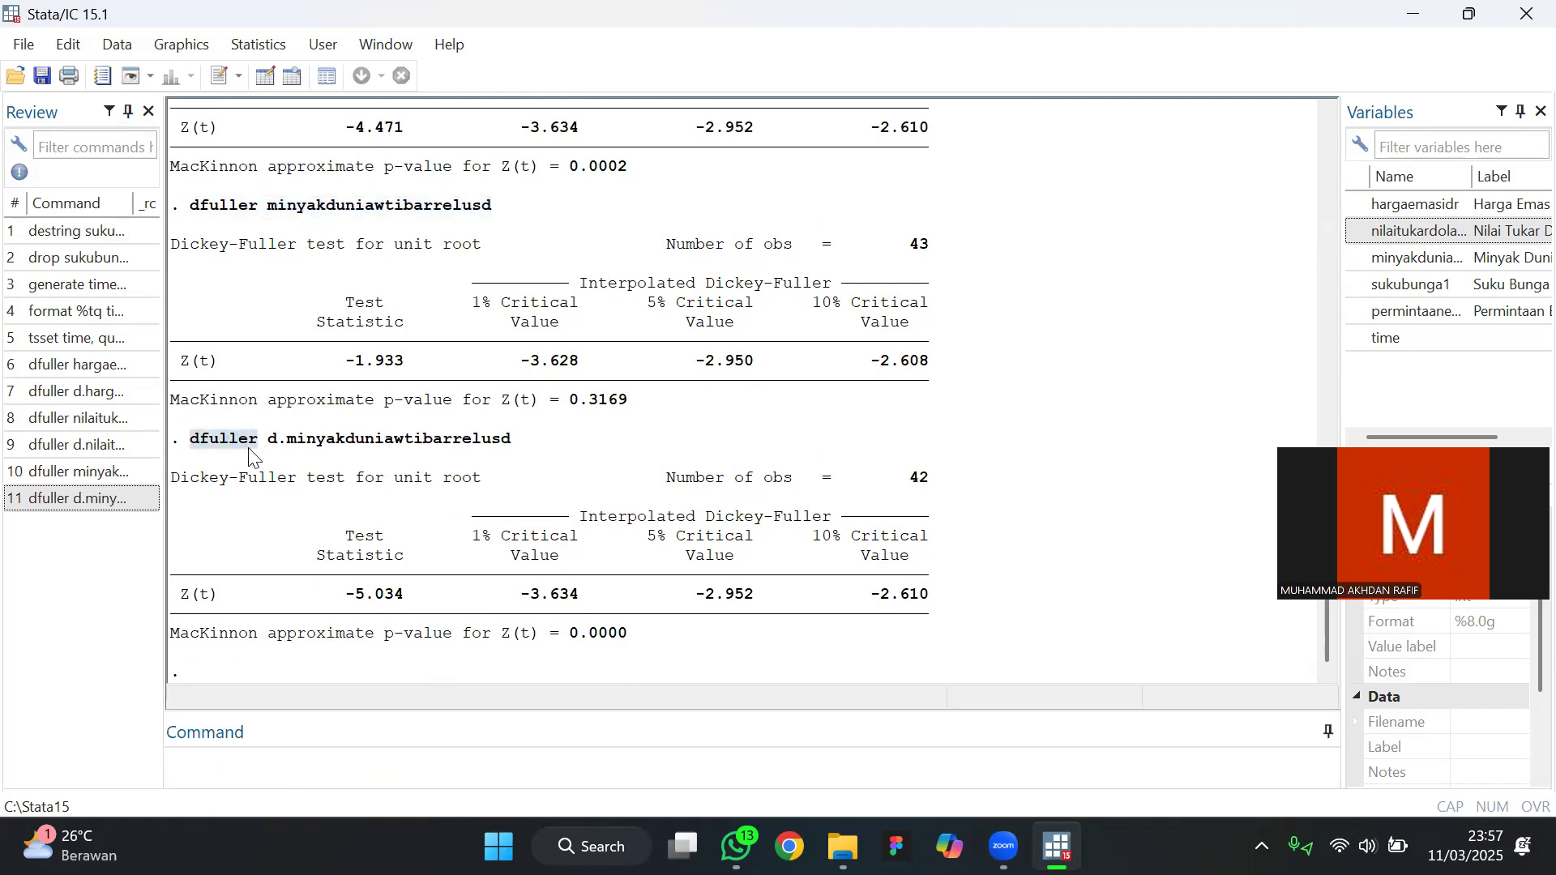
left_click(243, 756)
key("ctrl+v")
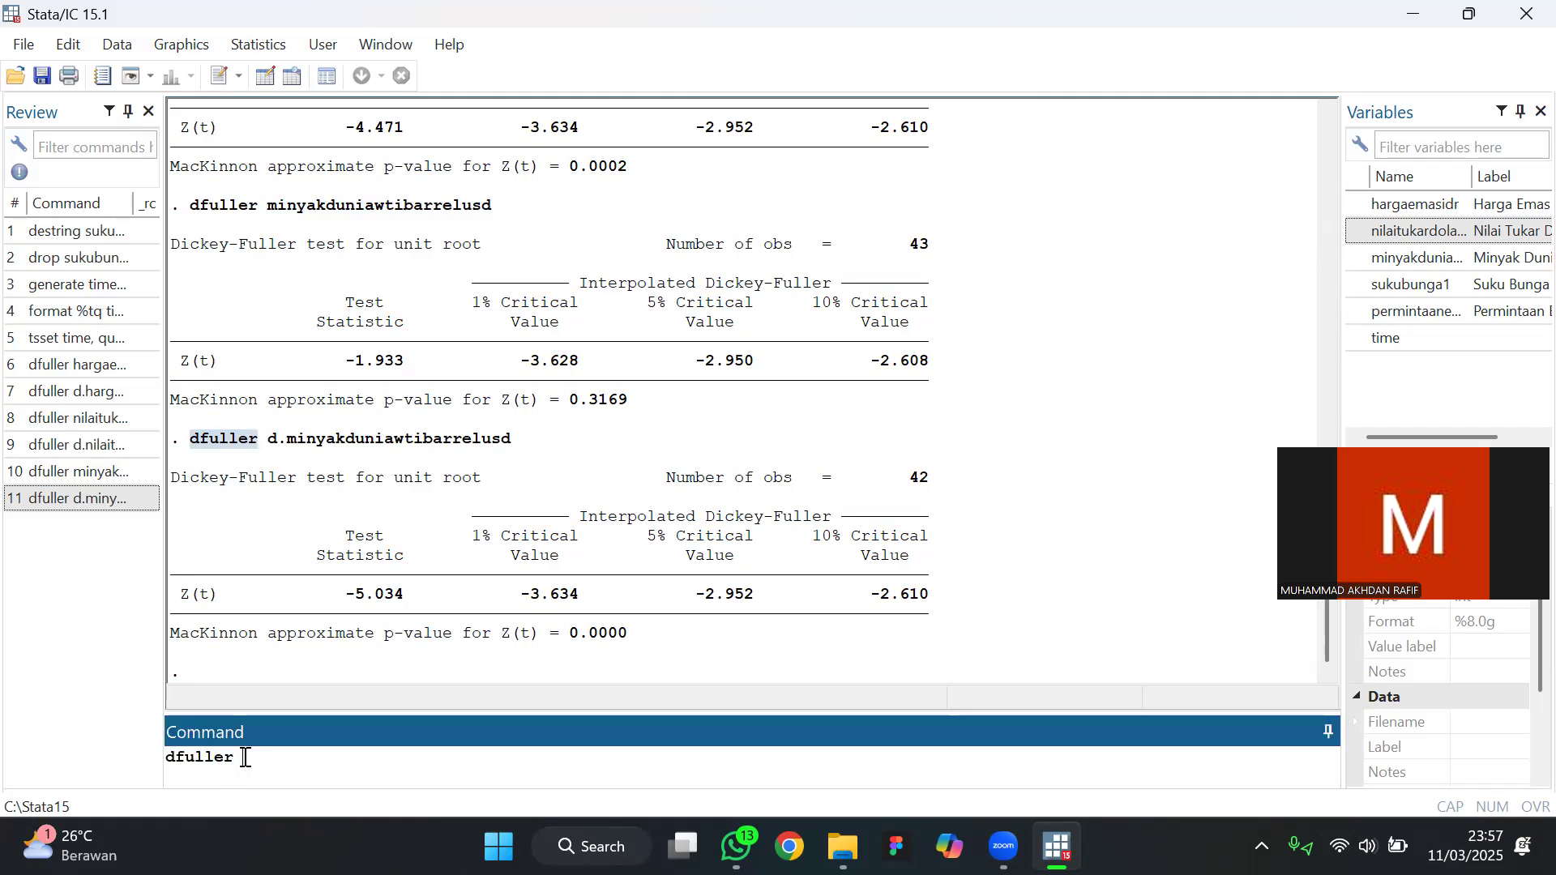
left_click(1392, 289)
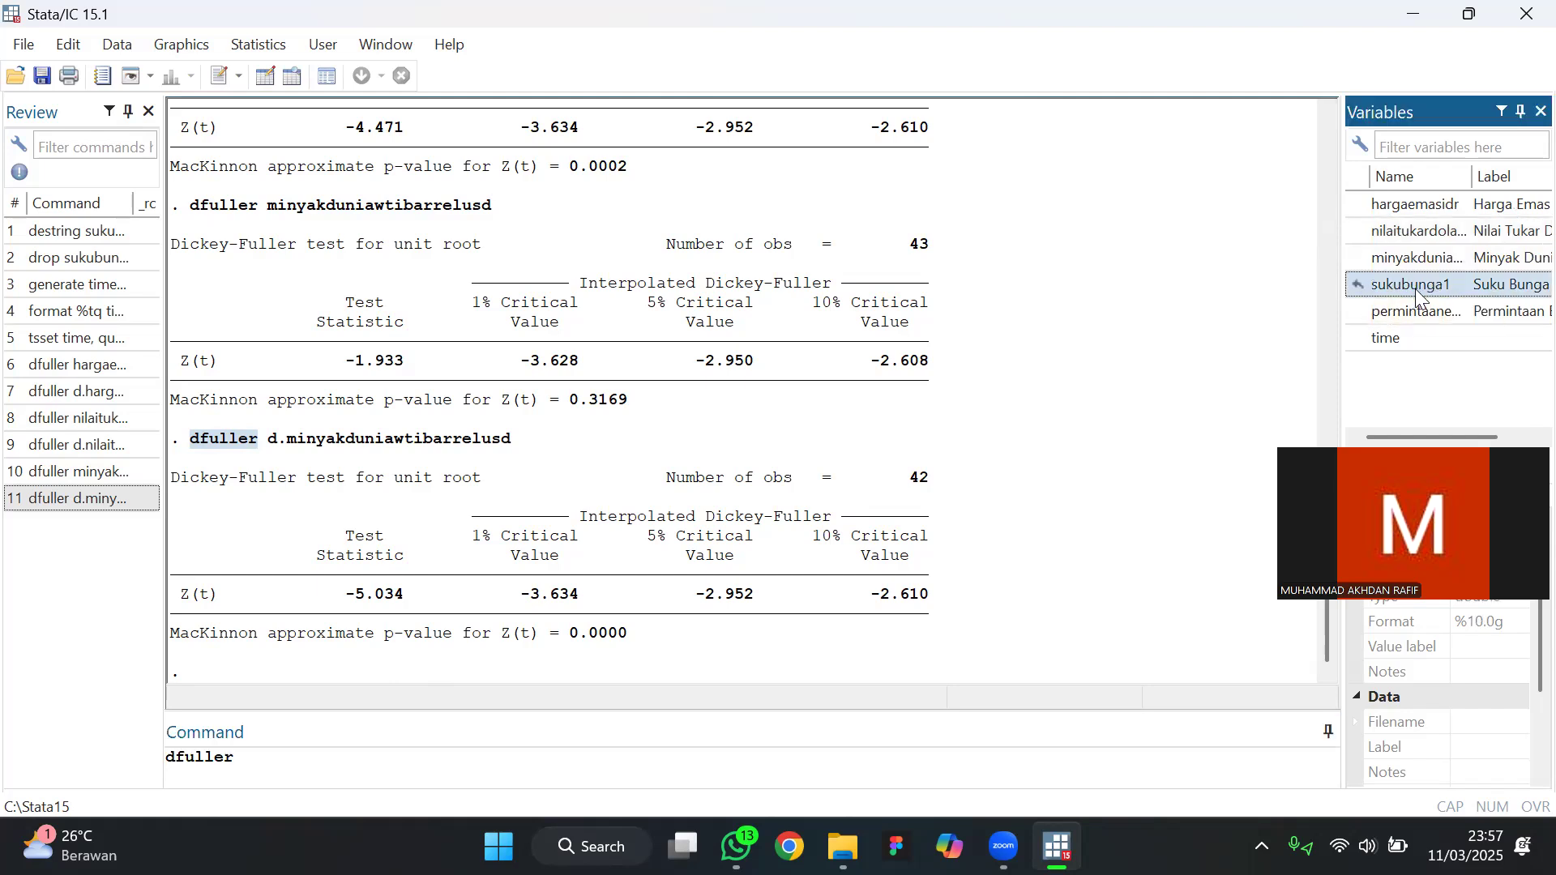
left_click(359, 757)
type("sukubunga")
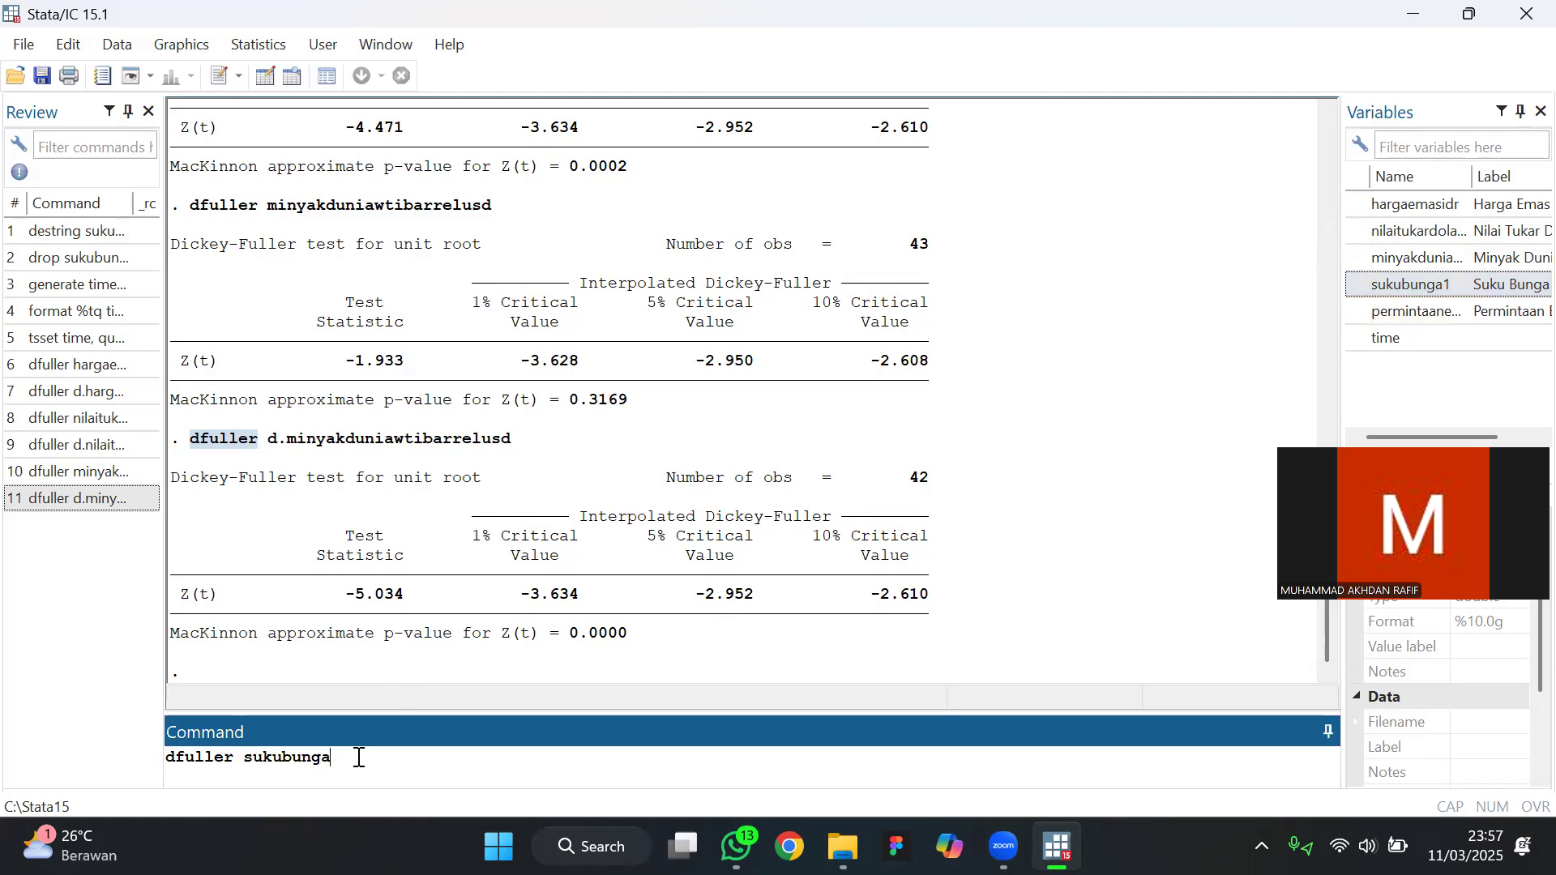
type("1")
left_click(306, 59)
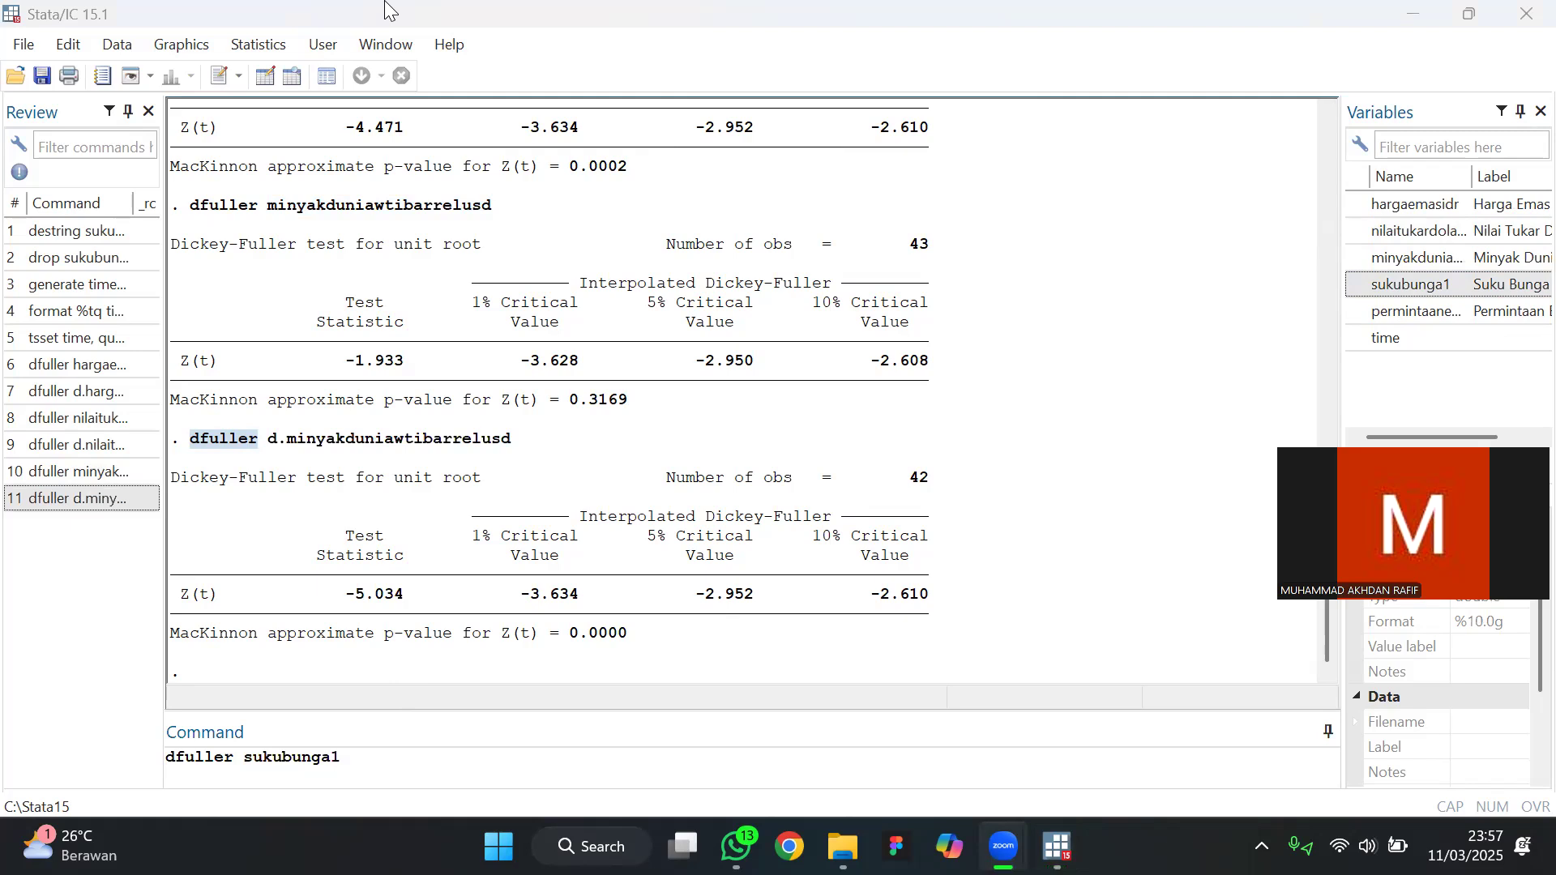
left_click(412, 792)
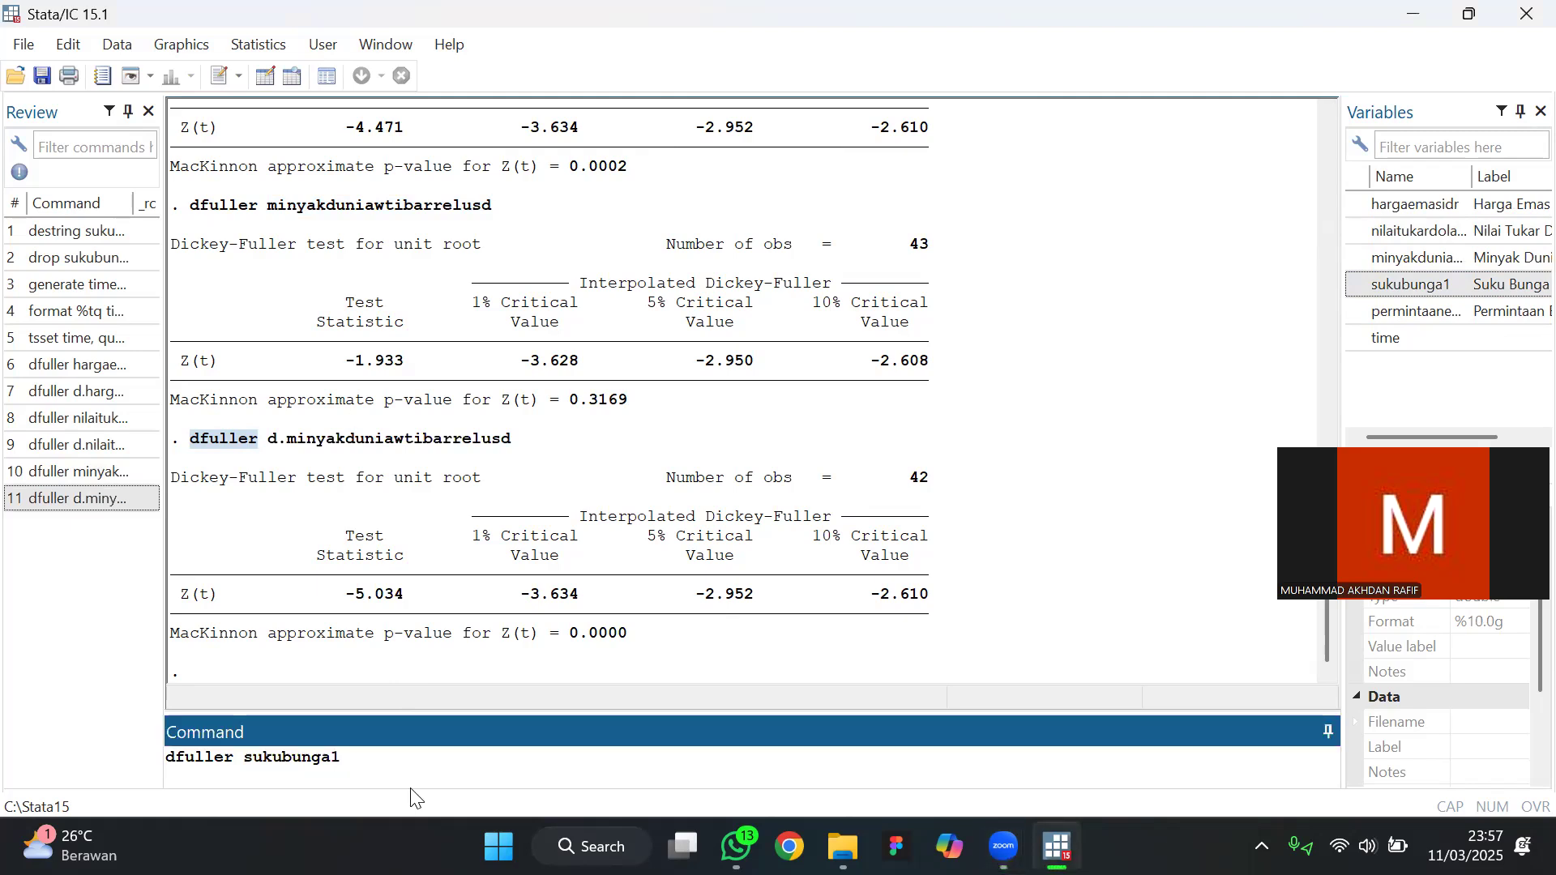
key("Return")
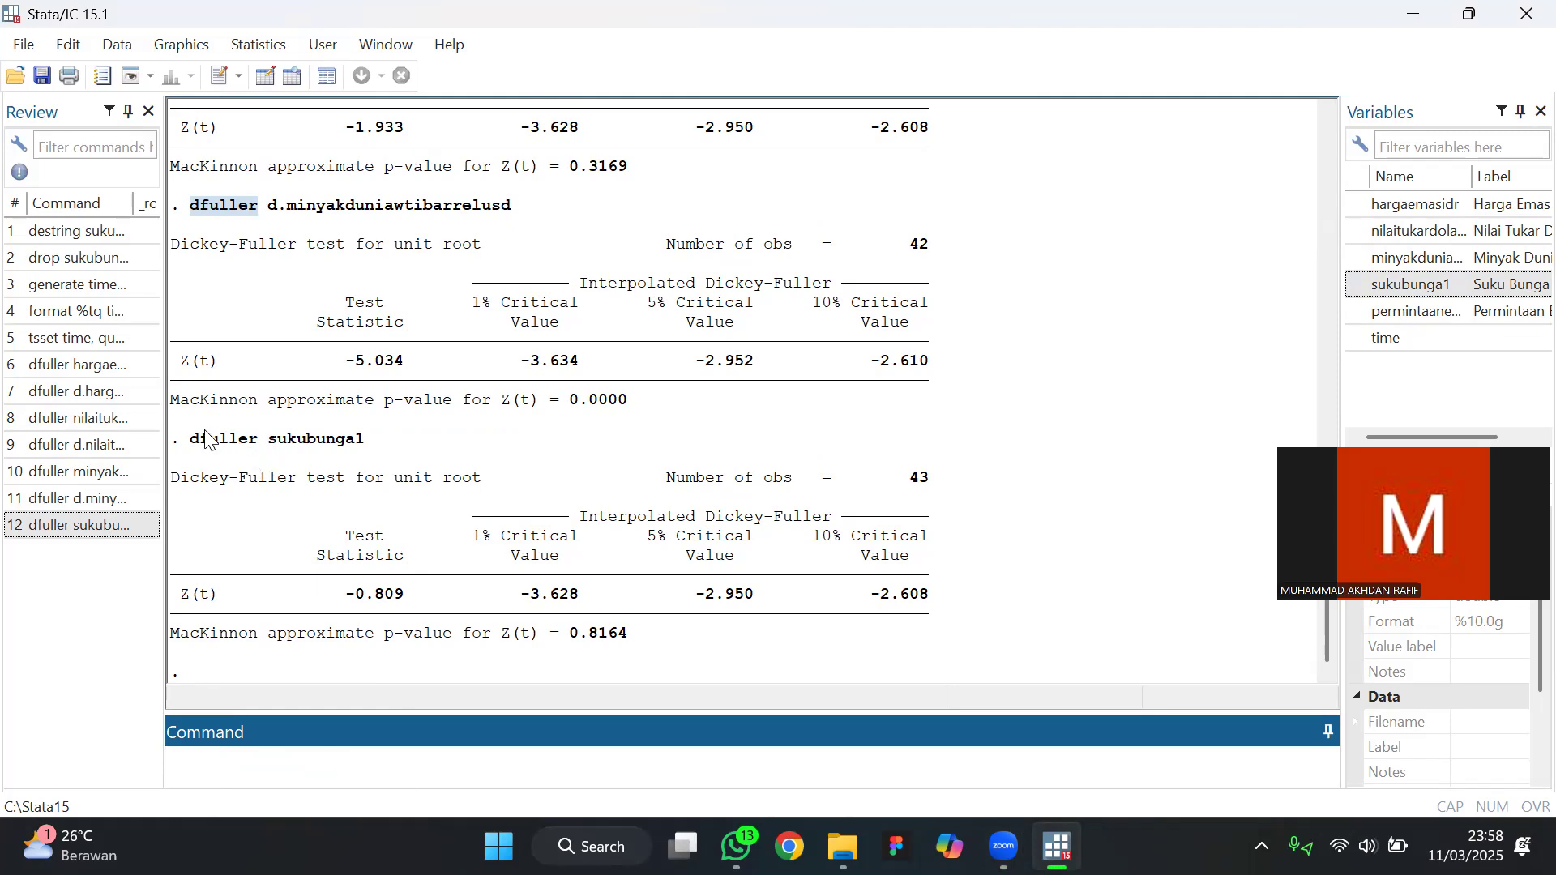
Run the Dickey-Fuller test on the first difference of the interest rate with dfuller d.sukubunga1
left_click_drag(191, 439, 262, 444)
key("ctrl+c")
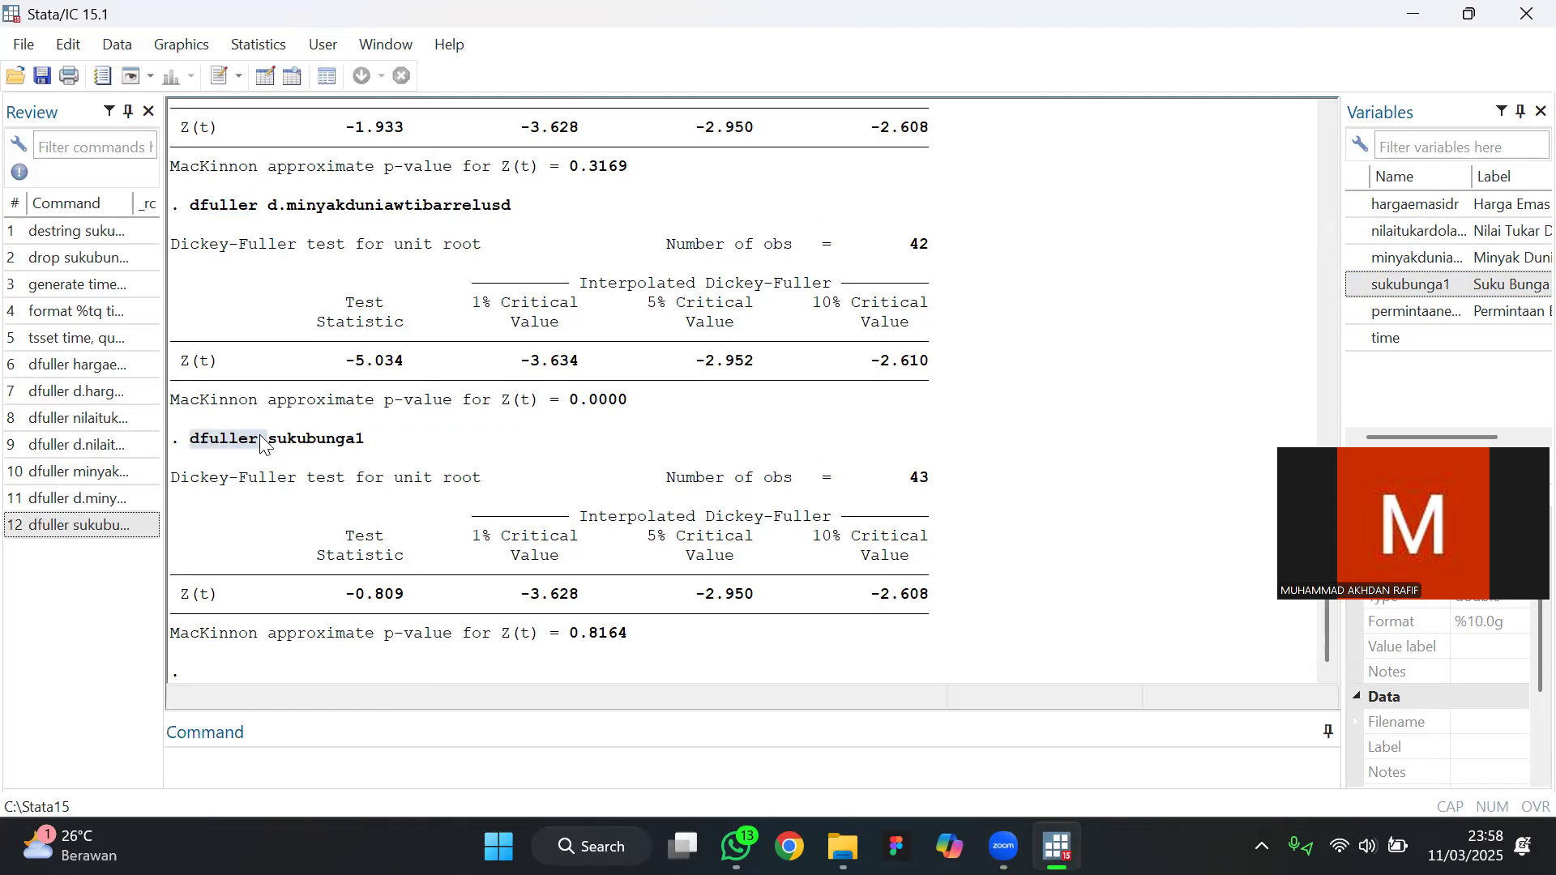
left_click(237, 756)
key("ctrl+v")
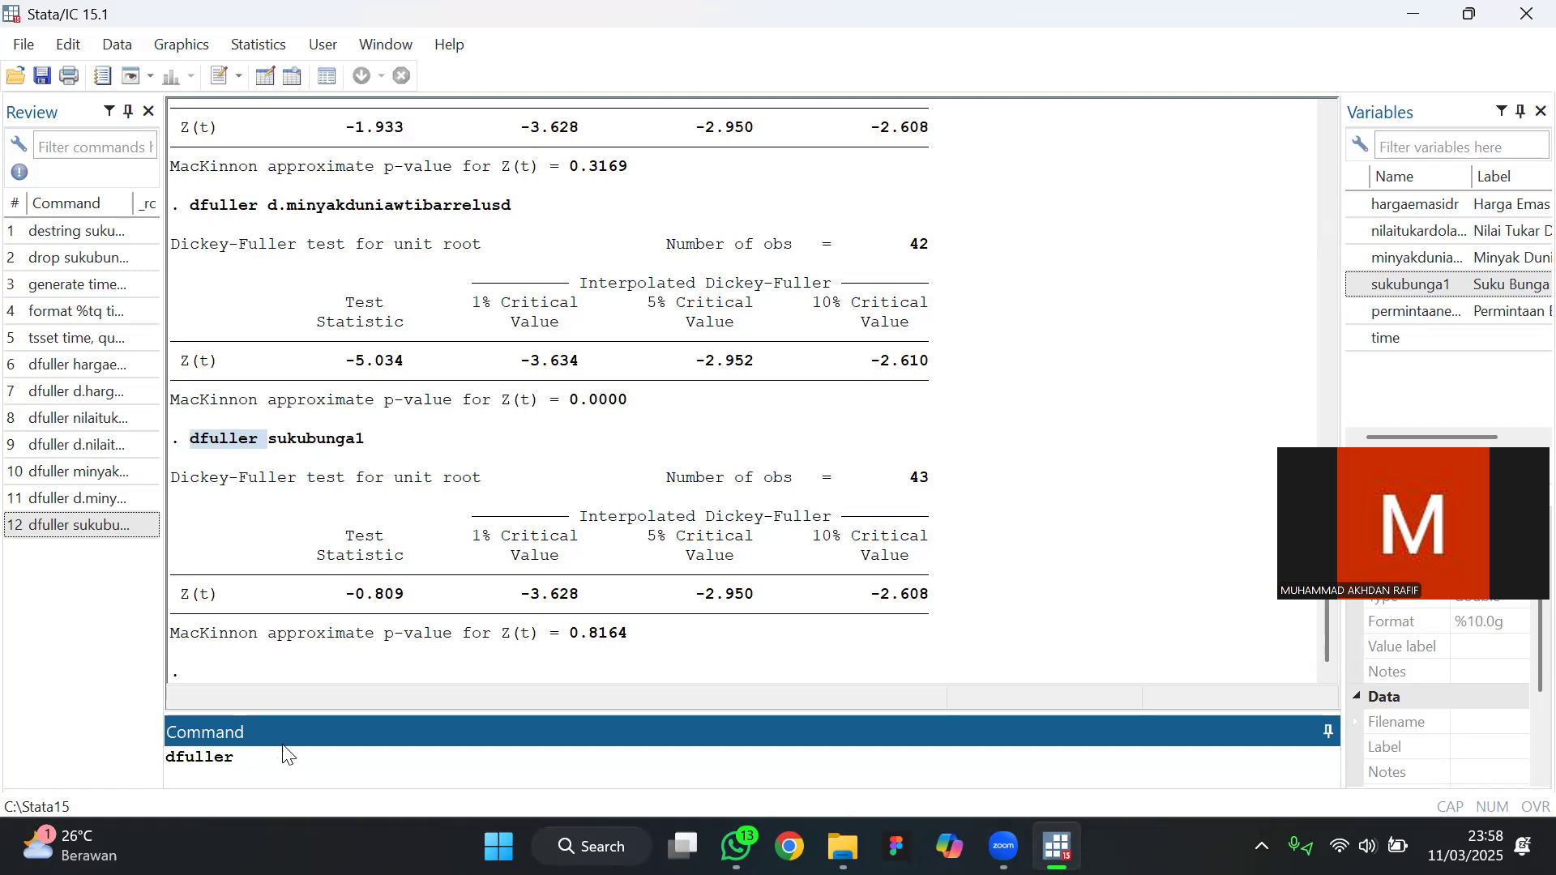
type("d.sukubunga1")
key("Return")
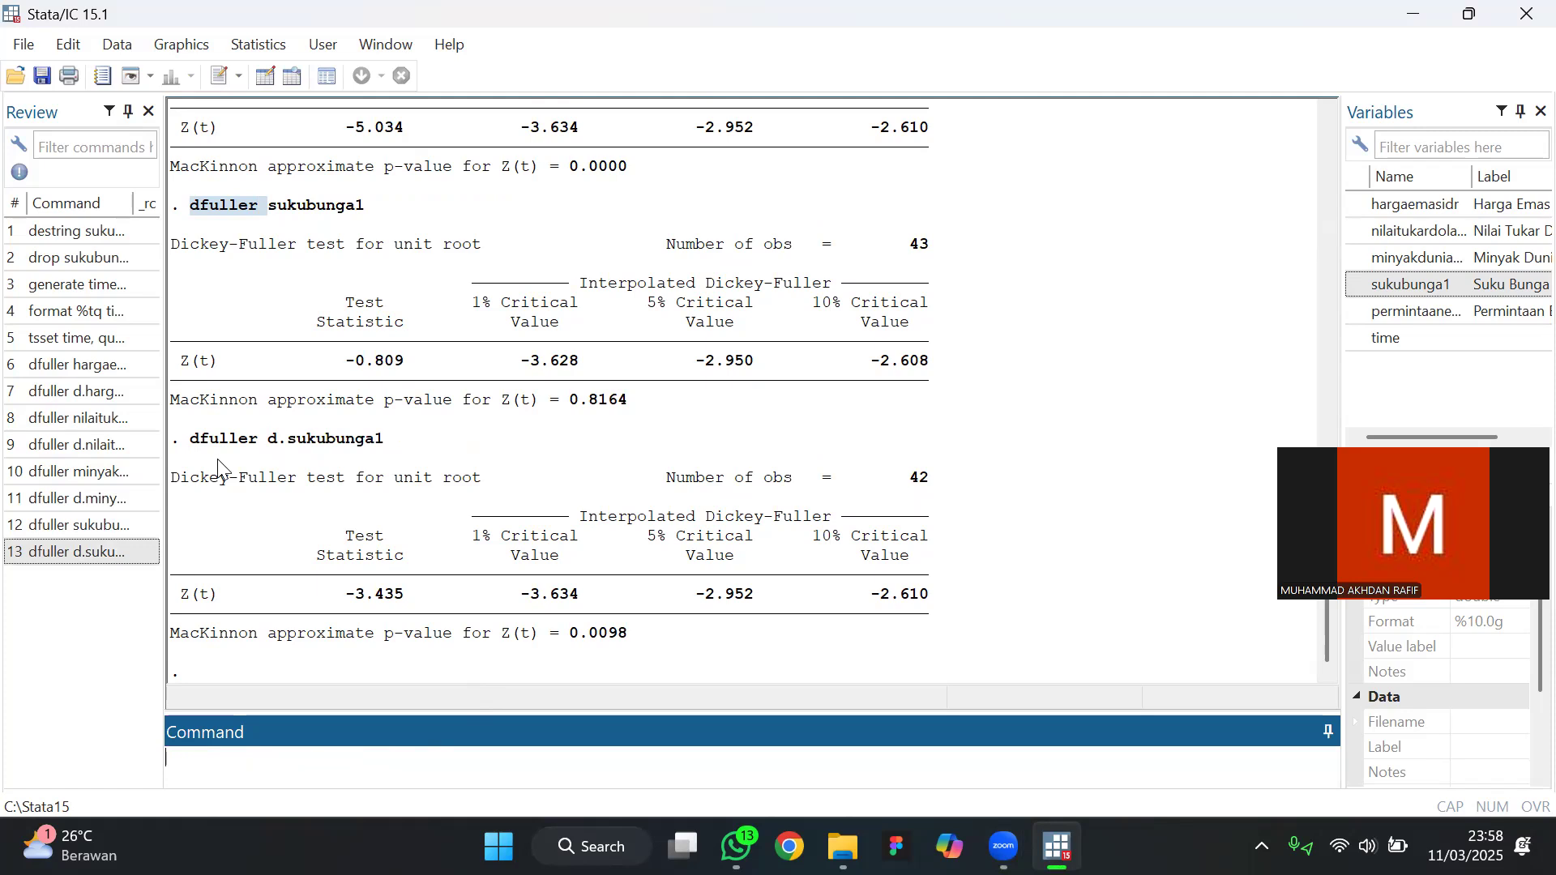
Run the Dickey-Fuller unit-root test on permintaanemaston in levels with the command dfuller permintaanemaston
left_click_drag(194, 441, 254, 448)
key("ctrl+c")
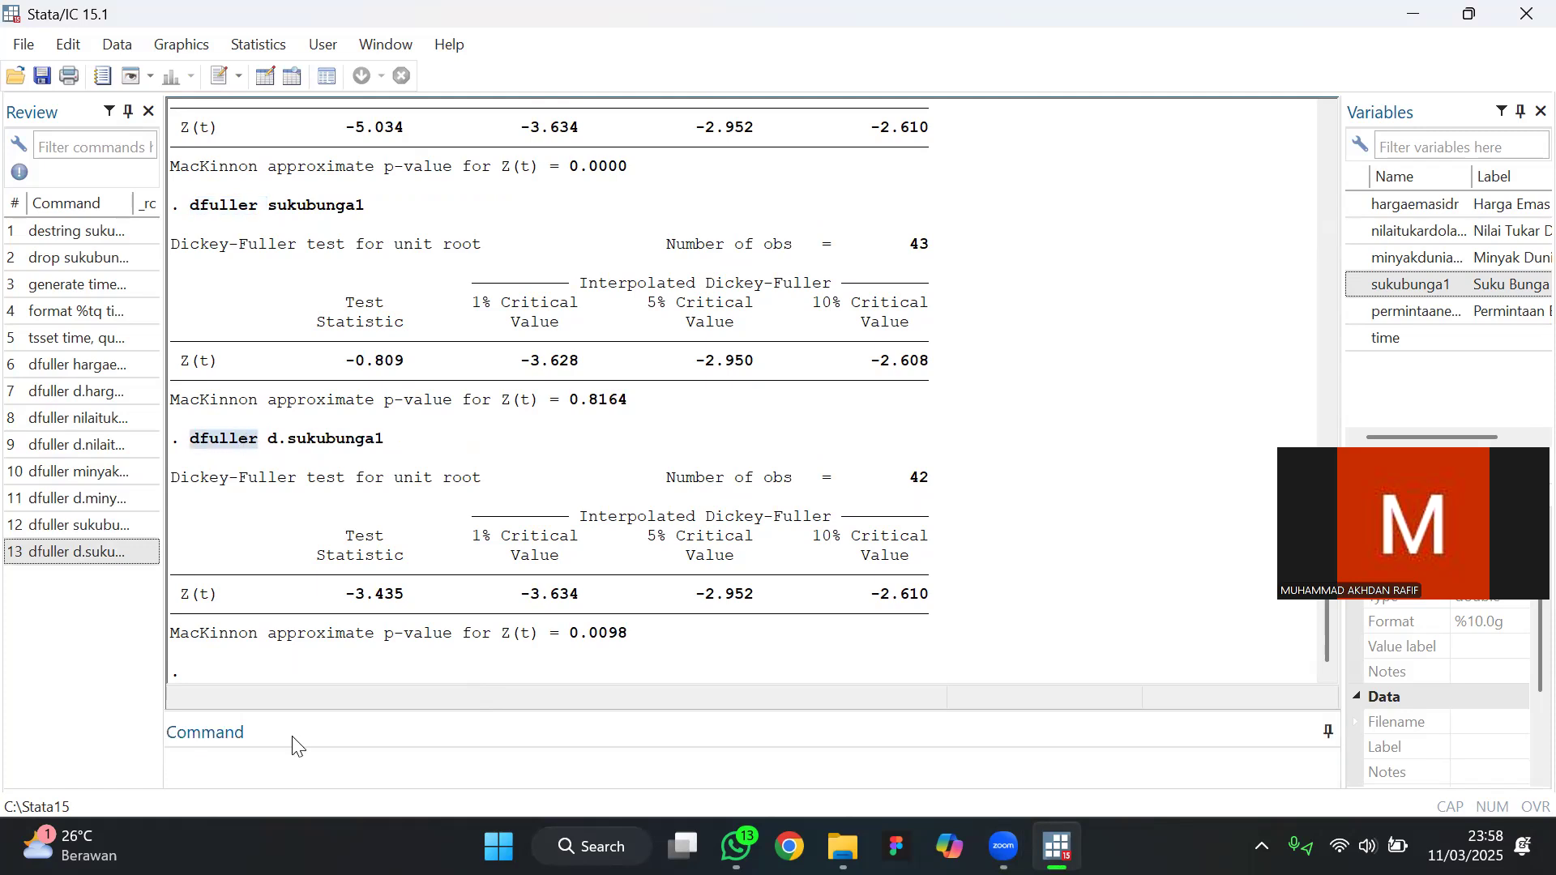
left_click(320, 766)
key("ctrl+v")
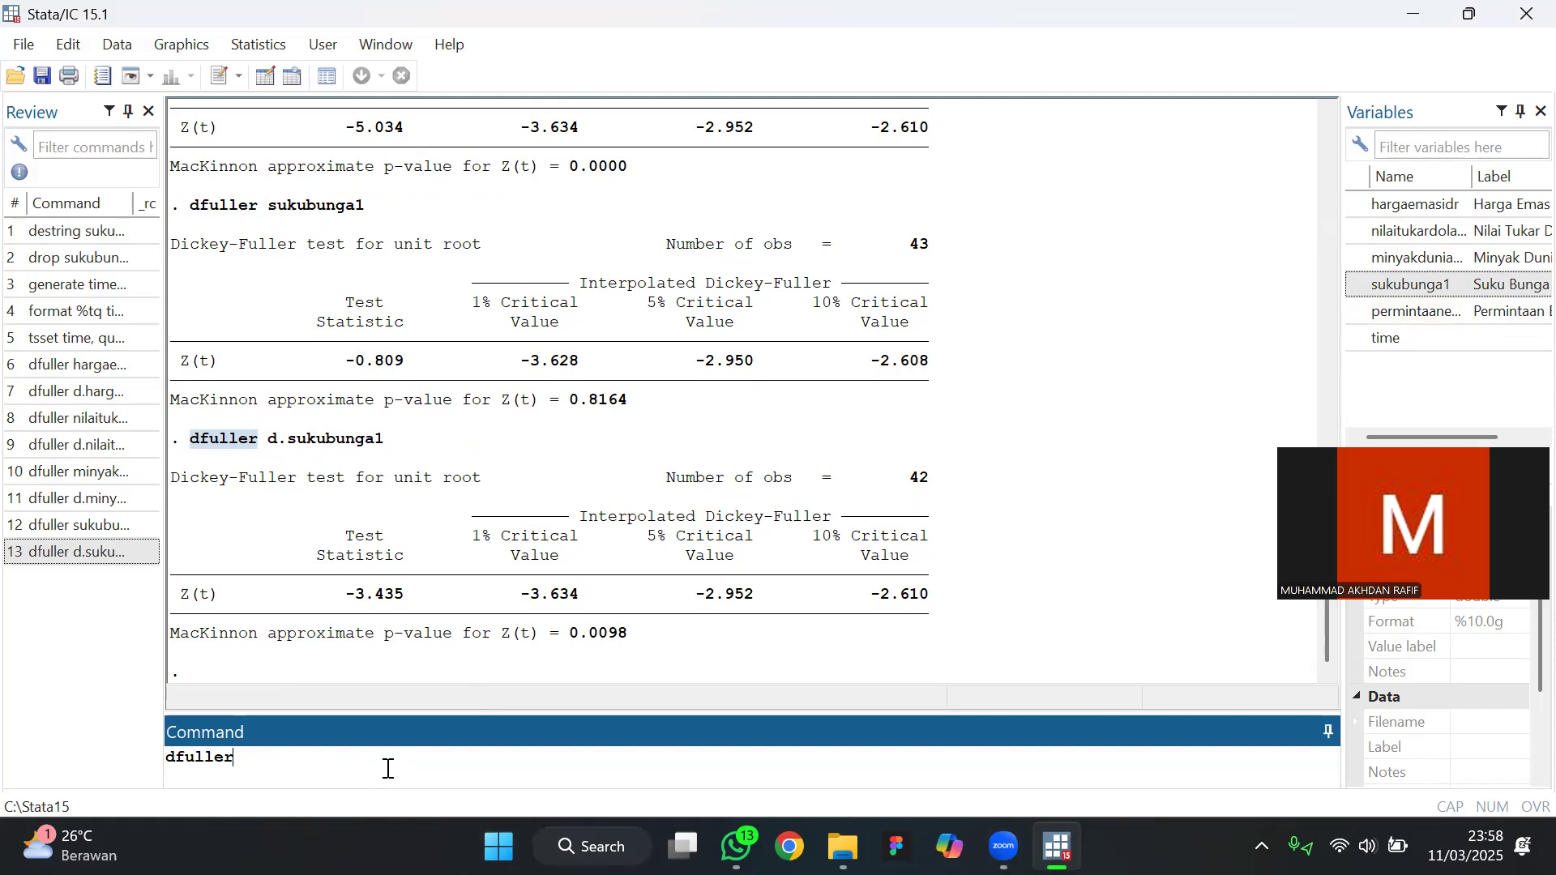
type("permintaanemaston")
key("Return")
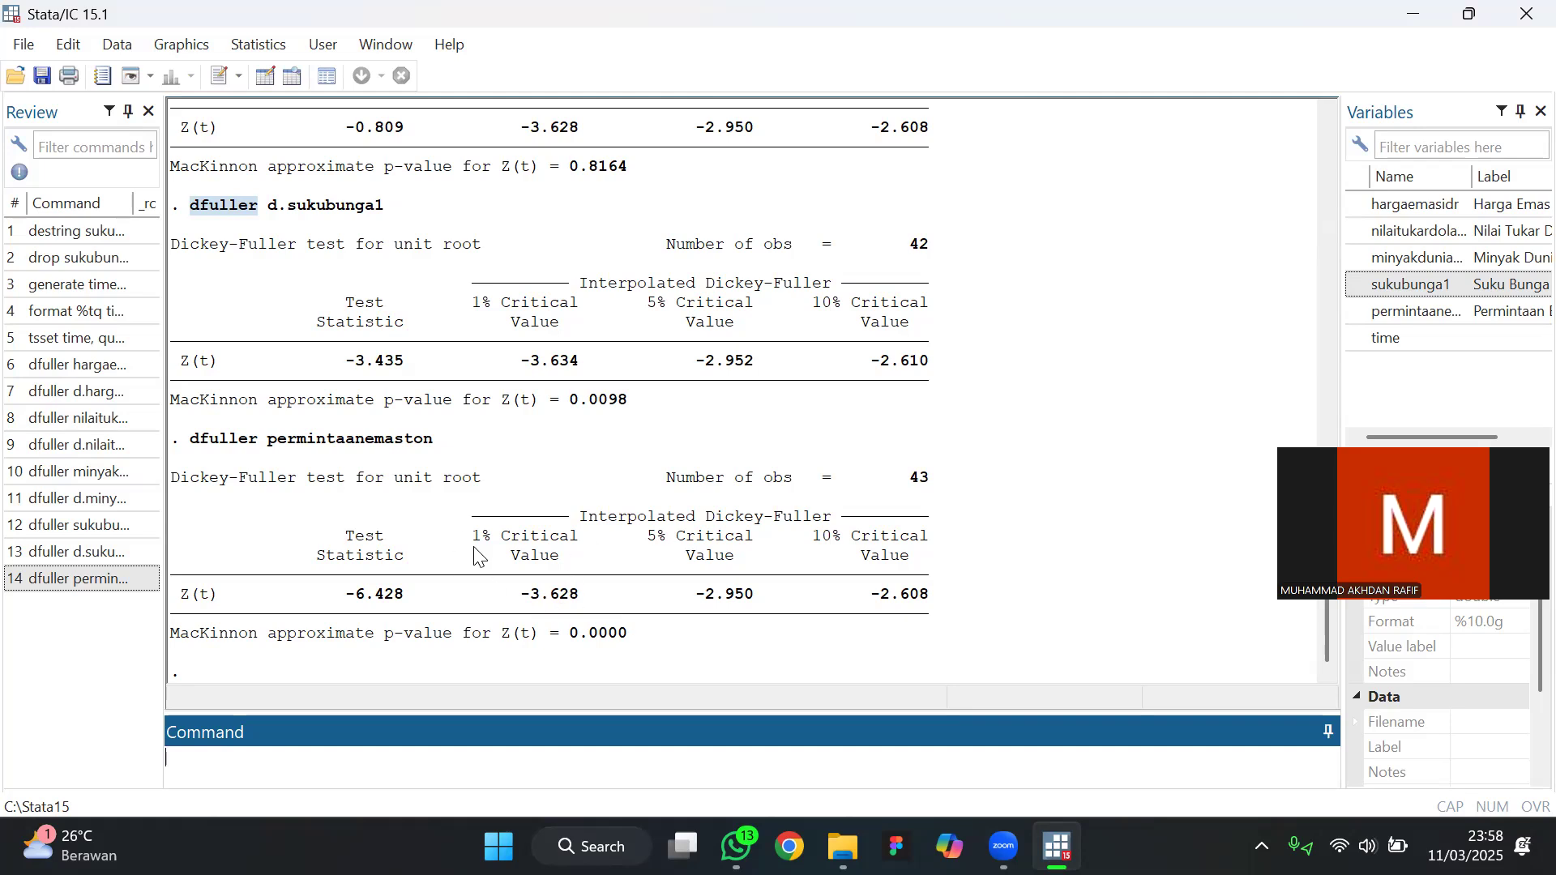
left_click(497, 570)
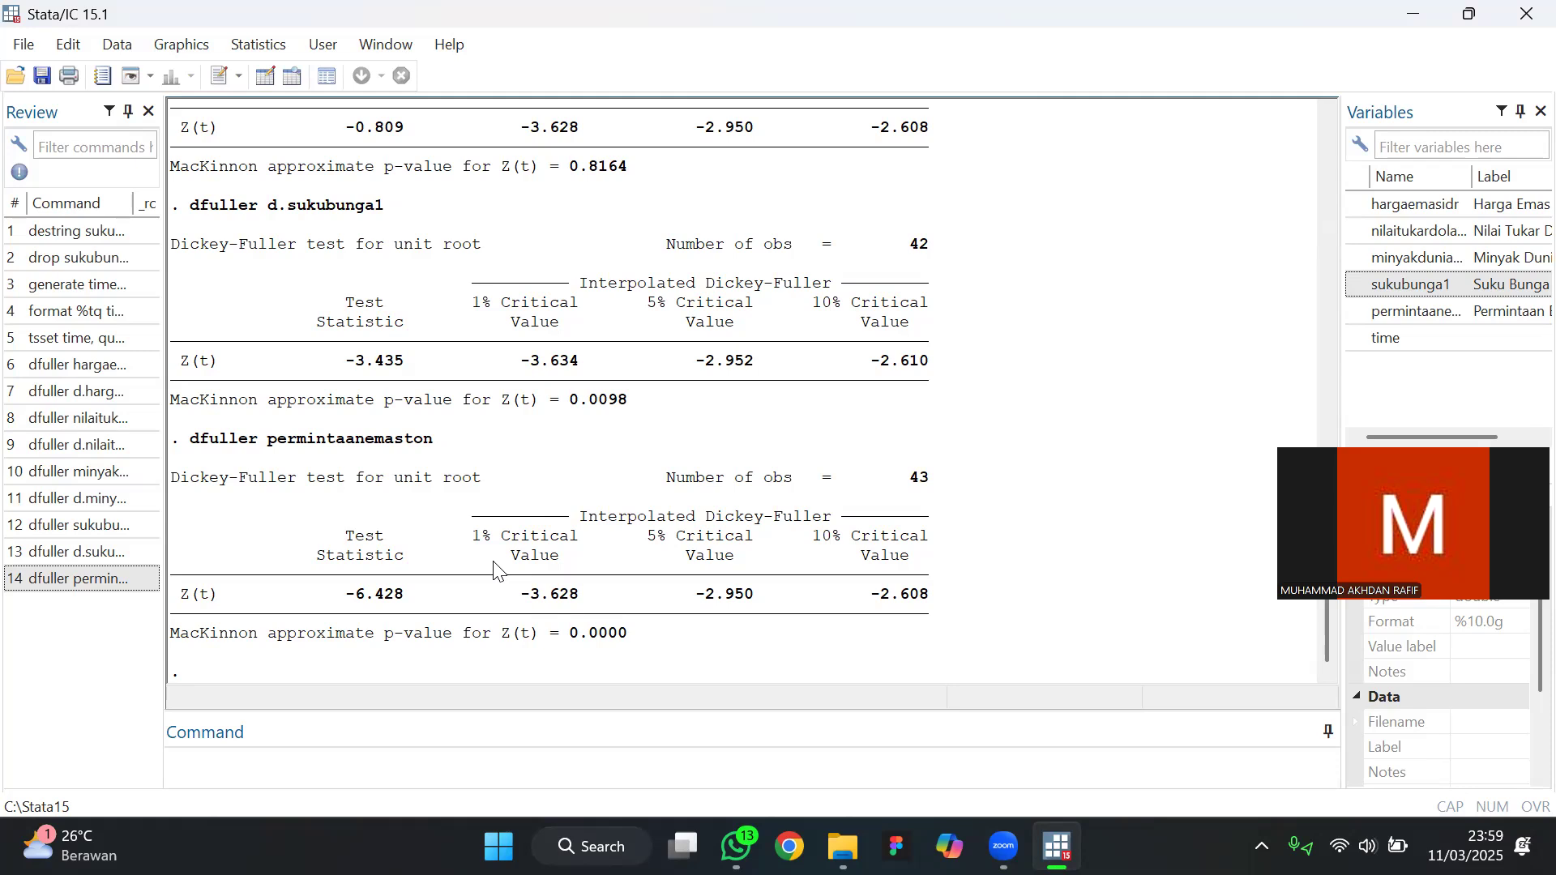
Install the ARDL package from SSC with the command ssc instal ardl
scroll(497, 567, "up", 1)
scroll(496, 567, "down", 1)
left_click(296, 762)
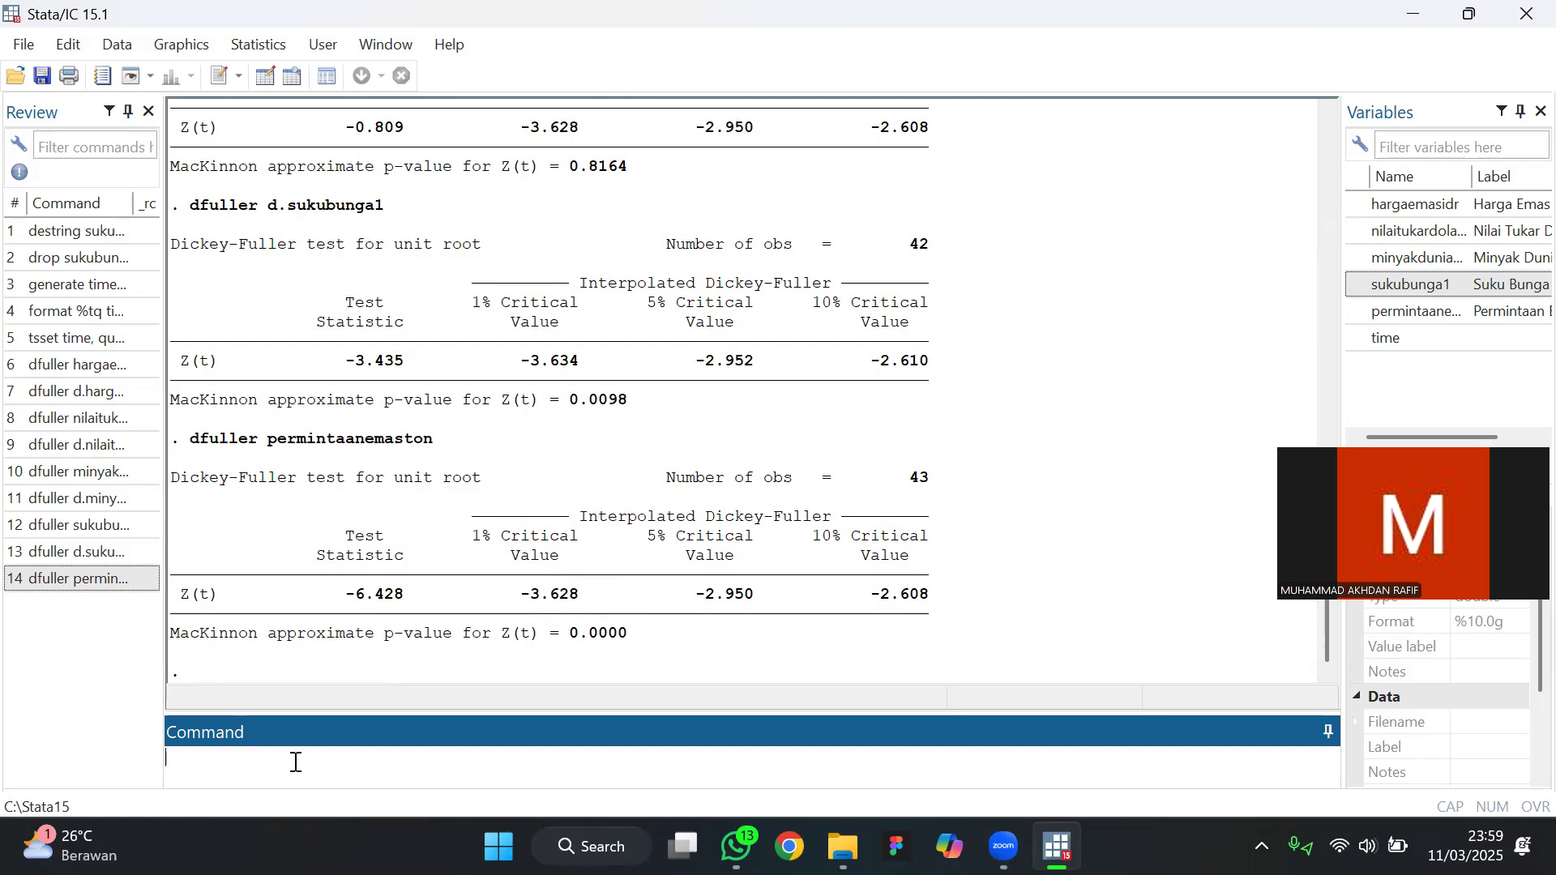
type("ssc")
type("instal ardl")
key("Return")
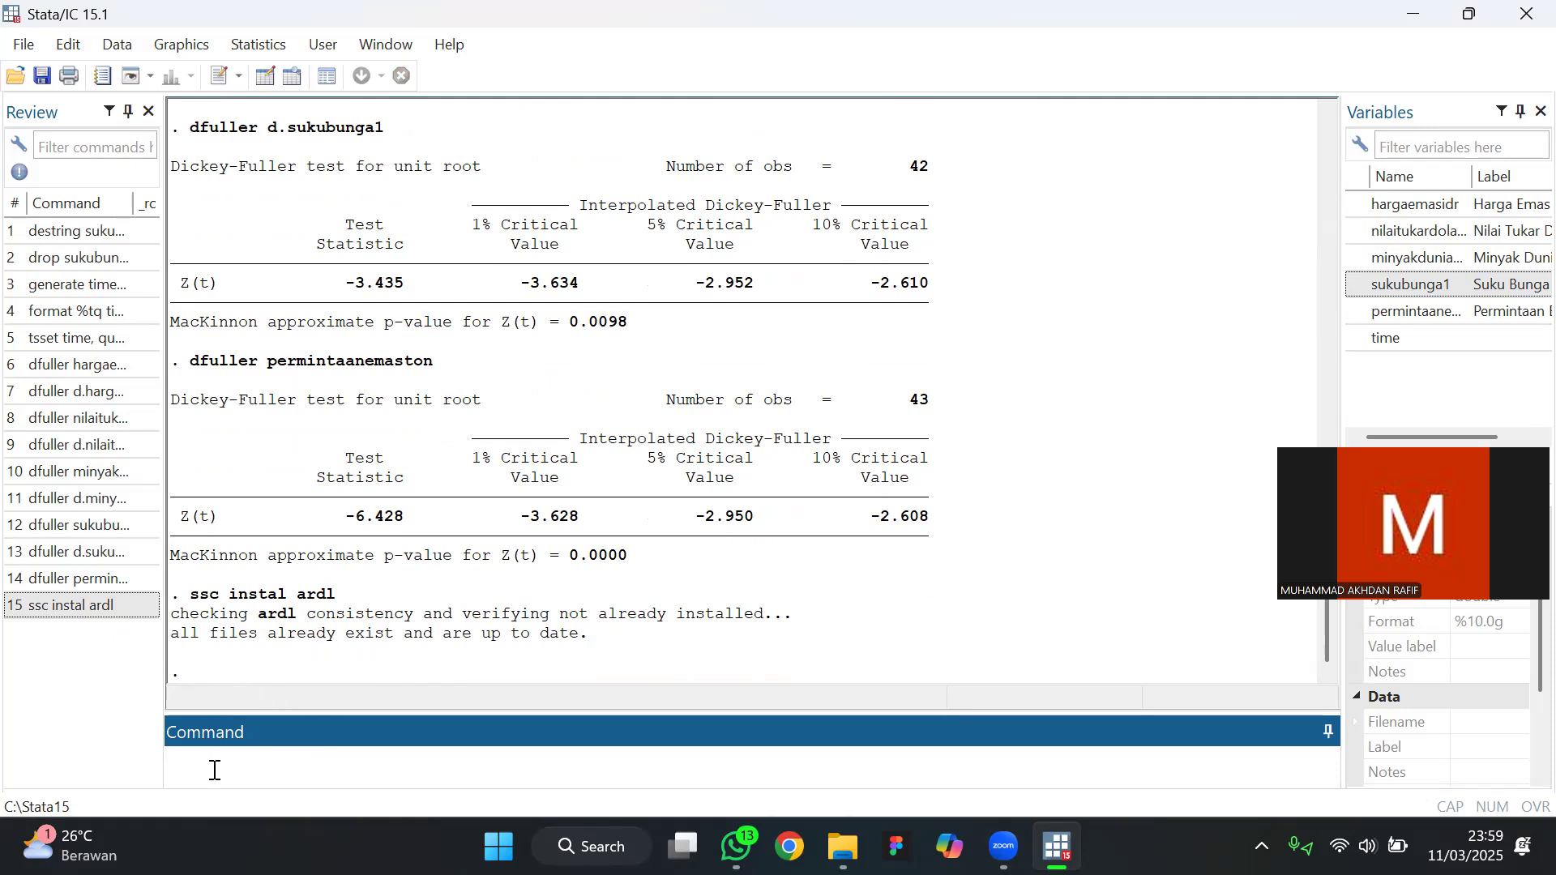
Begin an ardl command with hargaemasidr as the dependent variable
type("ardl")
type("hargaemas")
key("BackSpace")
key("BackSpace")
key("BackSpace")
key("BackSpace")
key("BackSpace")
type("ema")
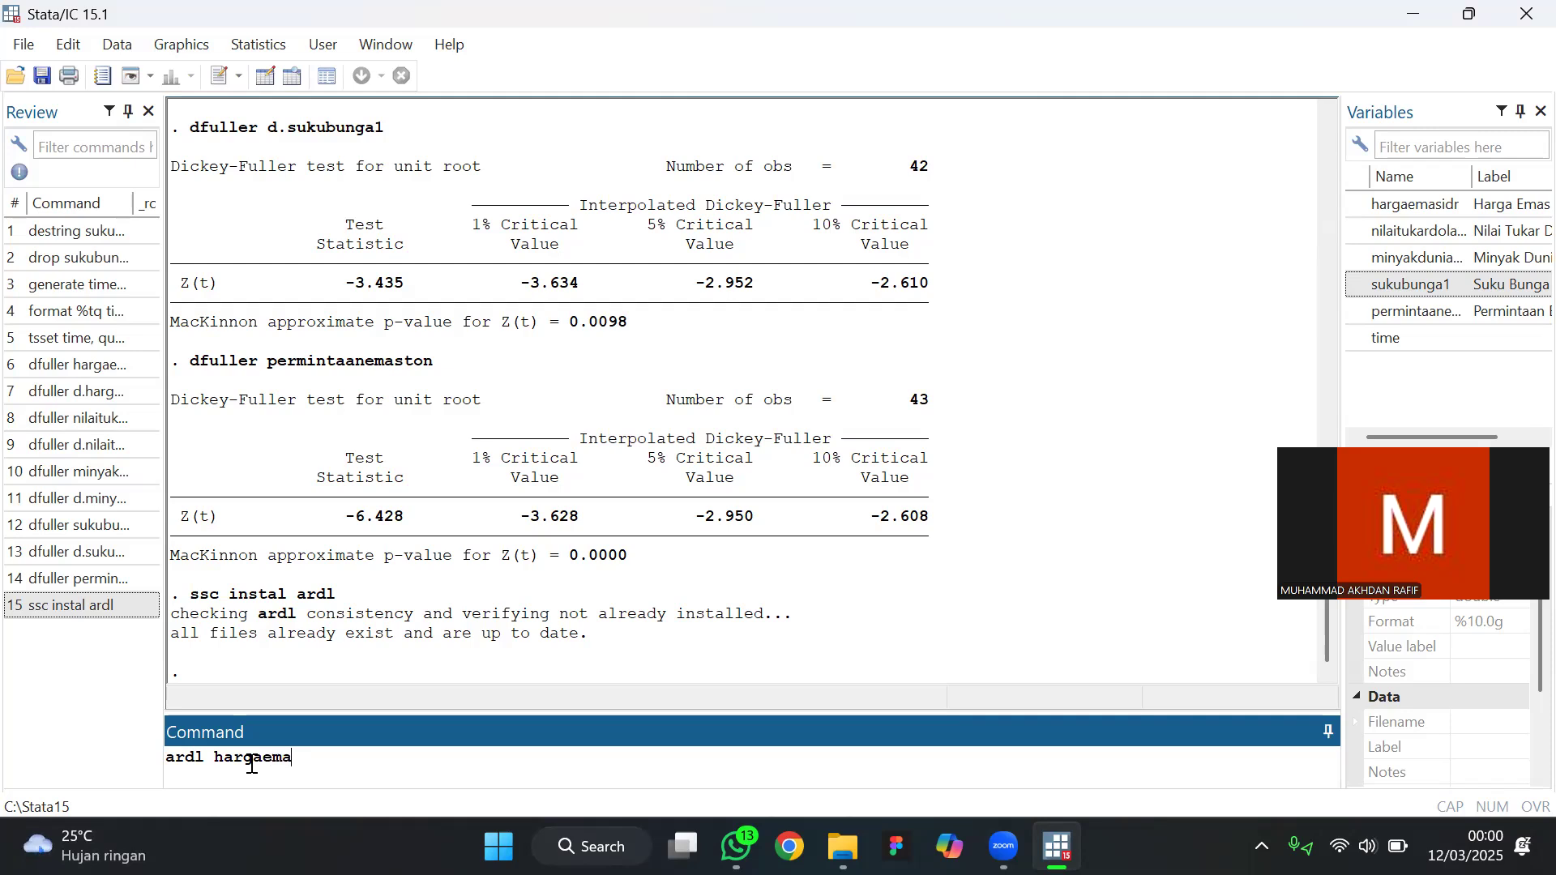
type("sidr")
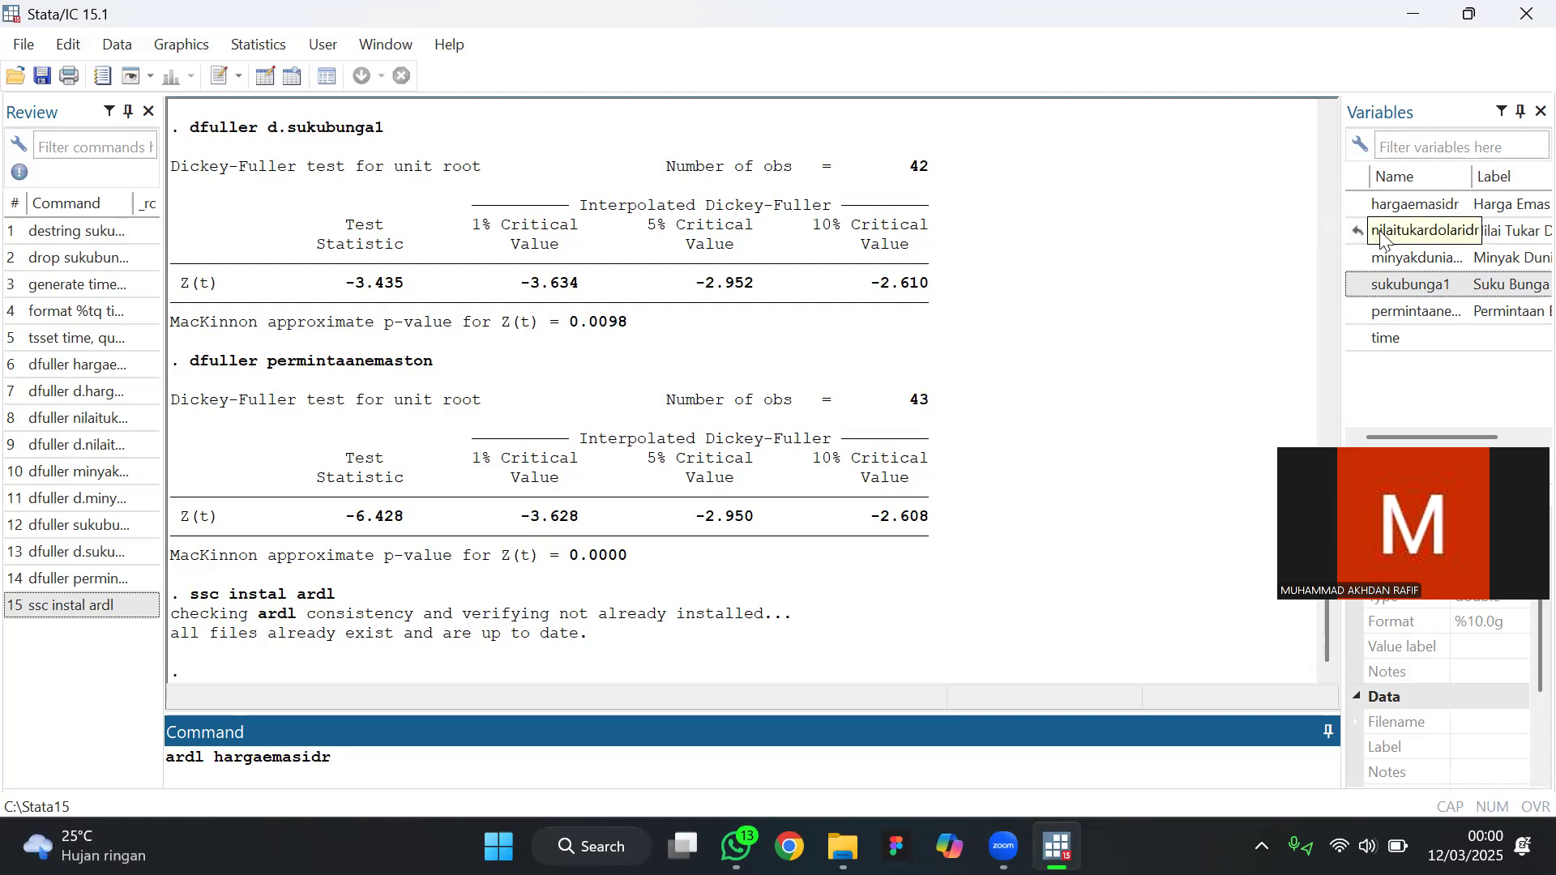
type(" nilaitukar")
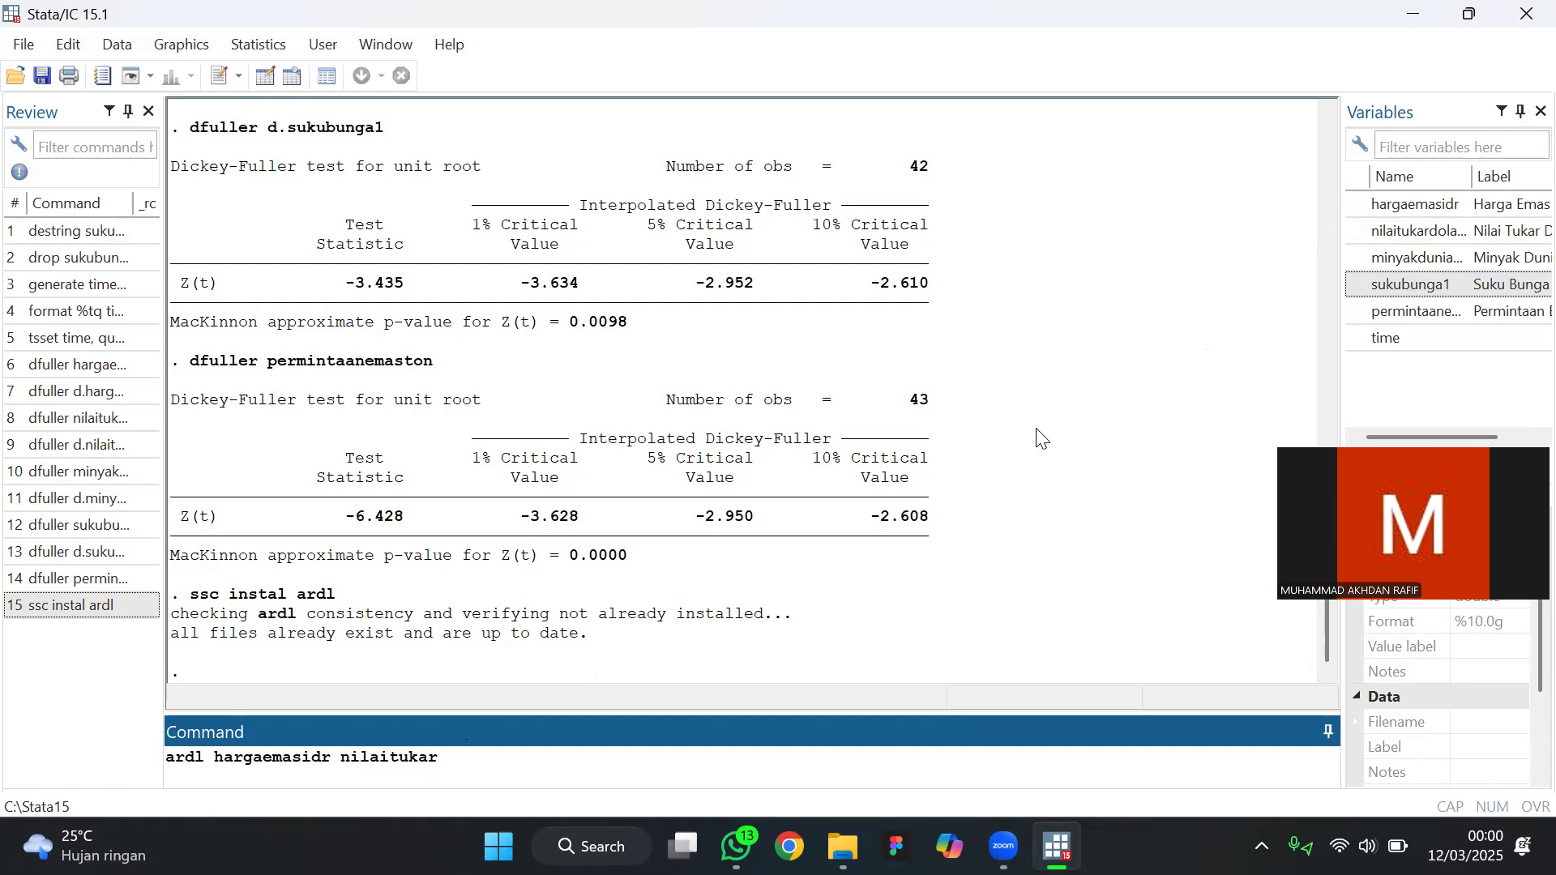
type("dolaridr")
Add the oil price minyakduniawtibarrelusd as the second regressor of the ardl command
type("minya")
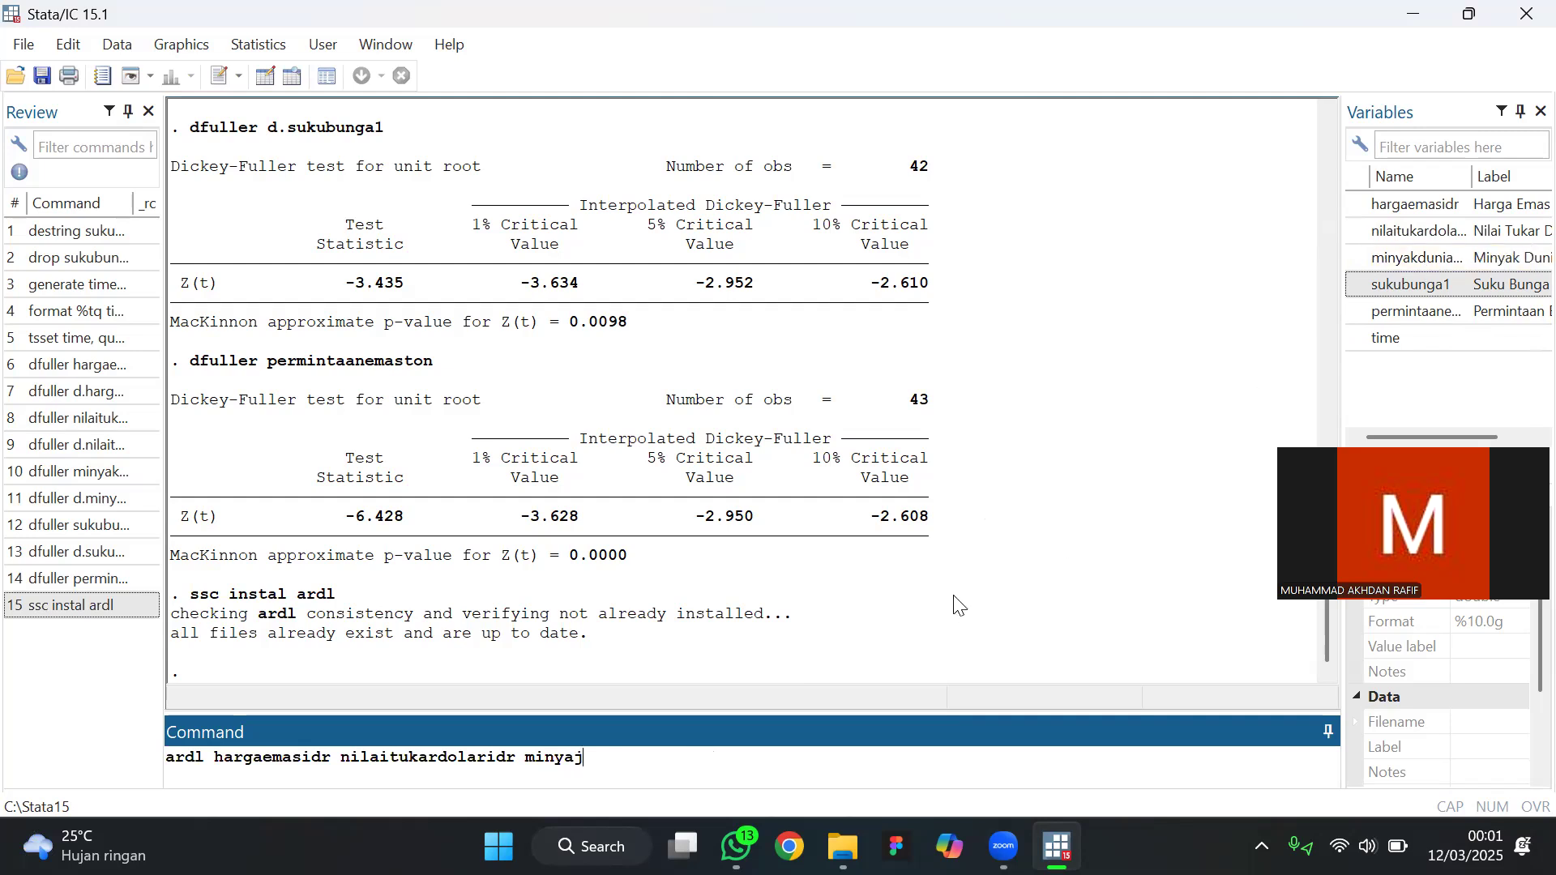
type("kduni")
key("BackSpace")
key("BackSpace")
key("BackSpace")
type("uniawtibarrel")
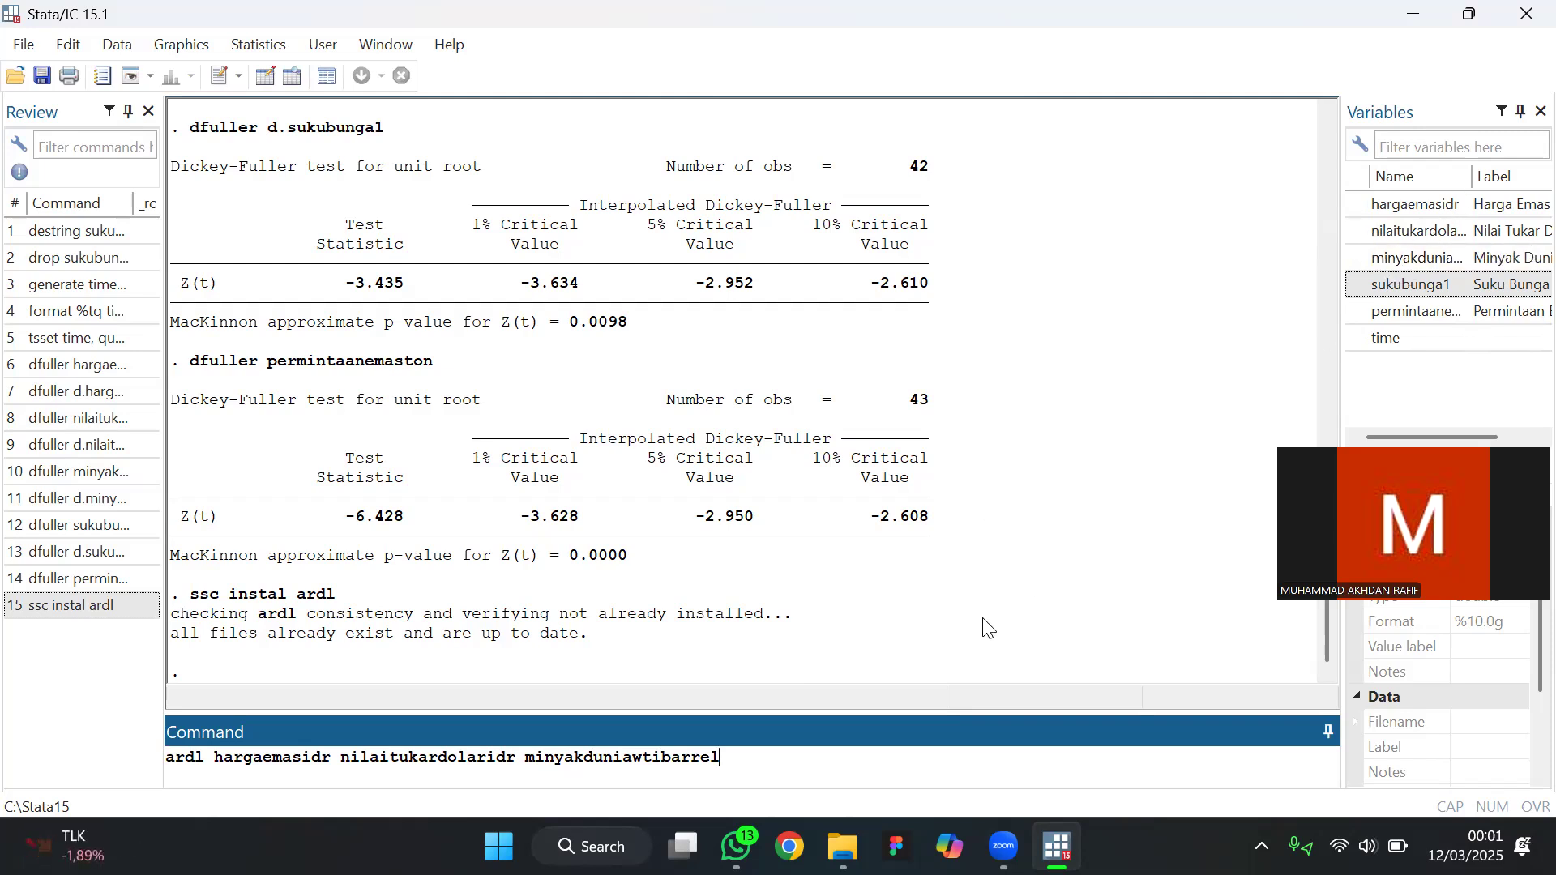
type("usd sukubunga1 permintaanemas")
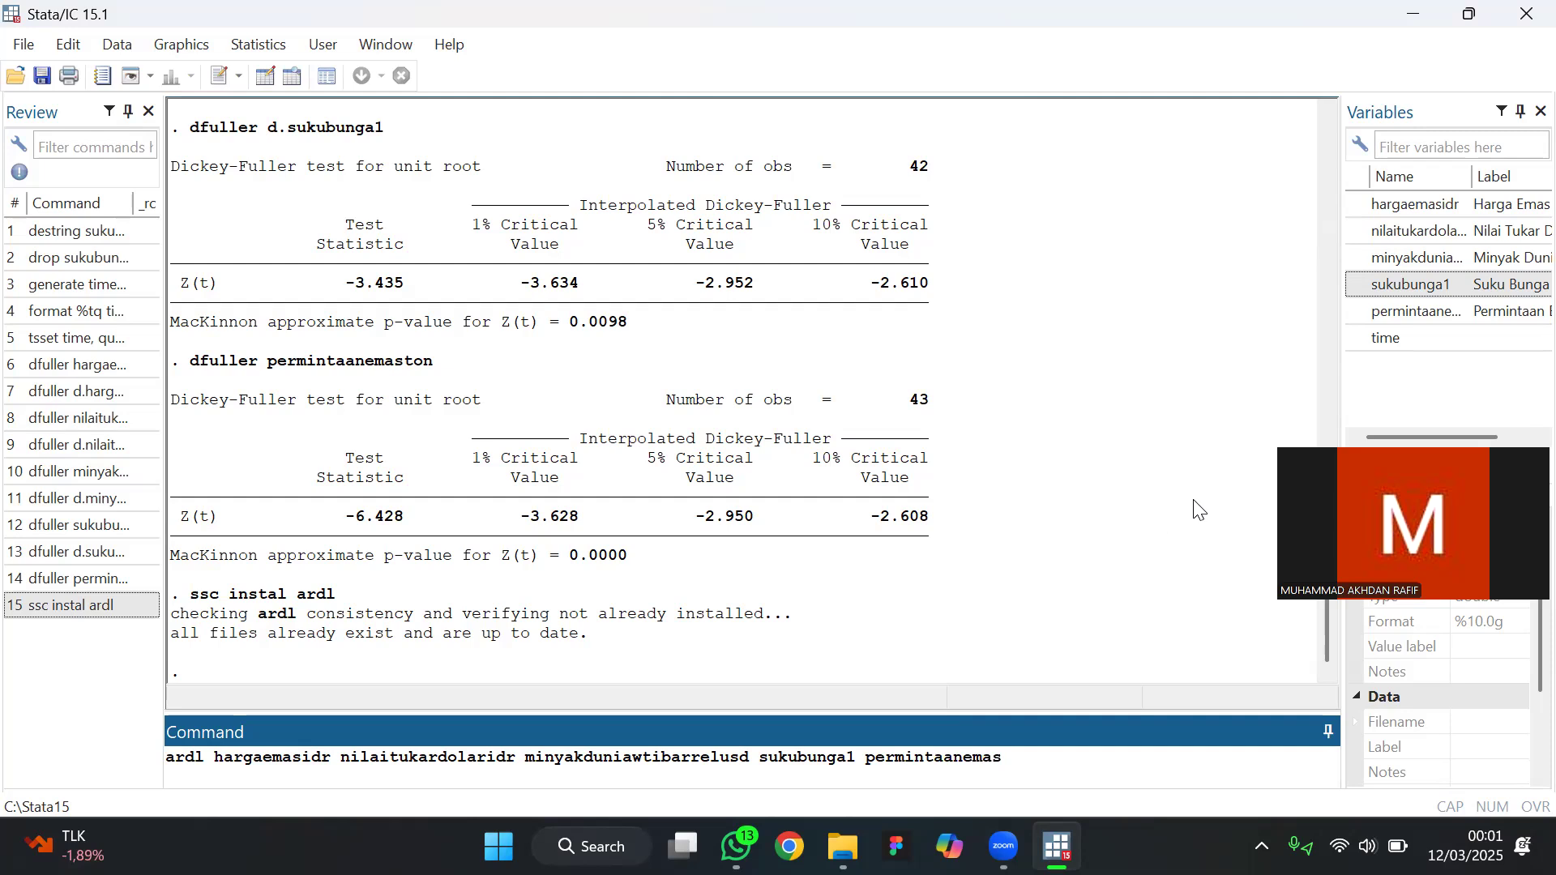
type("ton")
Add the options maxlag(2) aic to the ardl command and run the regression
type(", maxlag(2) aic")
key("Return")
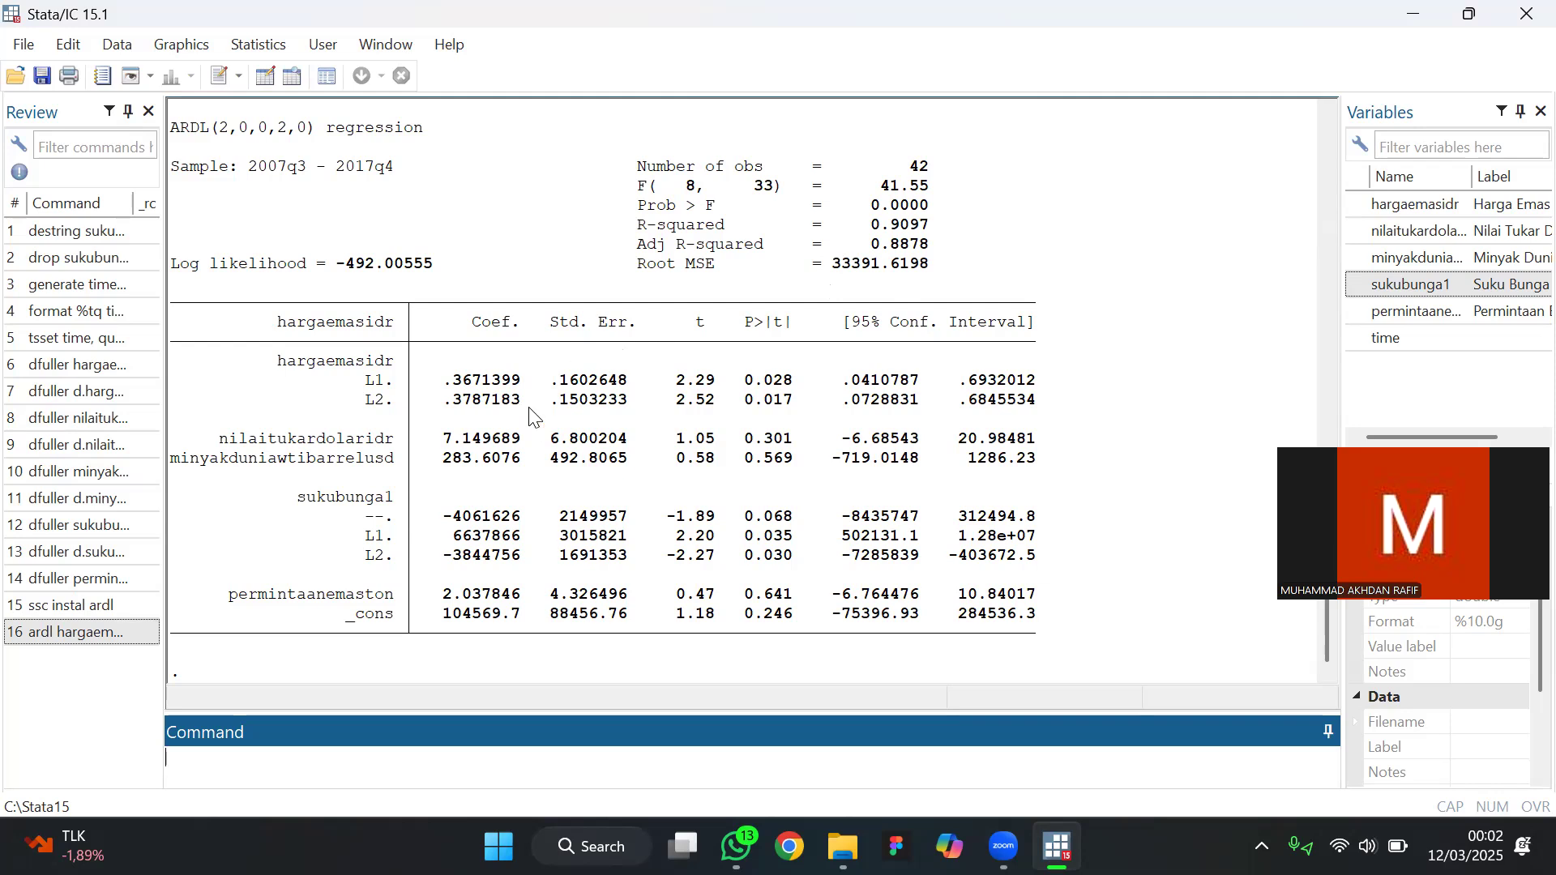
Review the ARDL regression output and list the selected lag orders with matrix list e(lags)
scroll(531, 418, "up", 1)
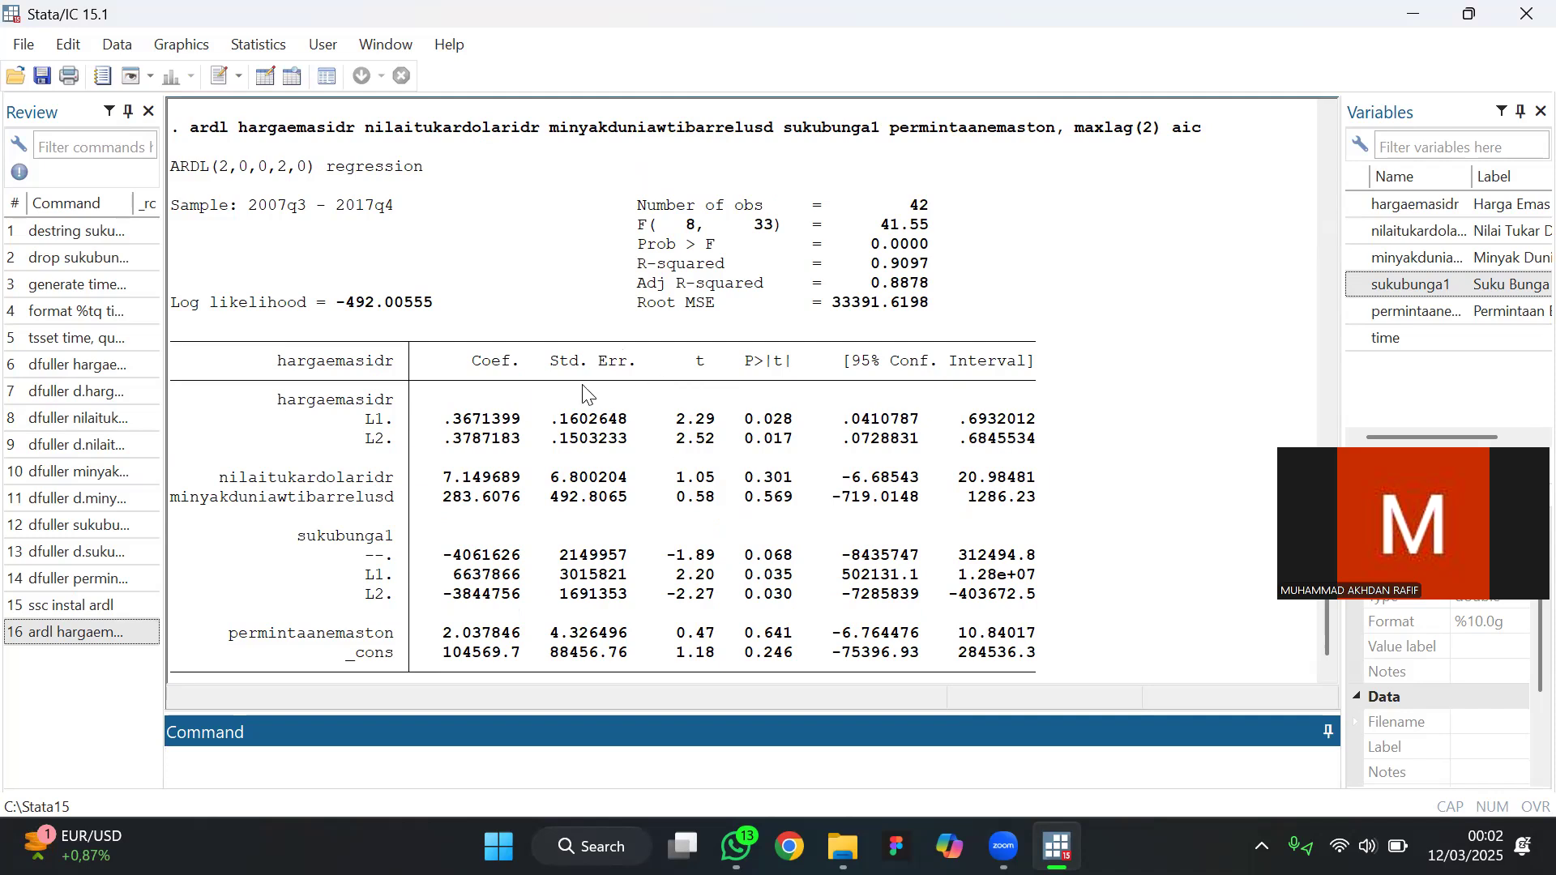
scroll(405, 288, "up", 1)
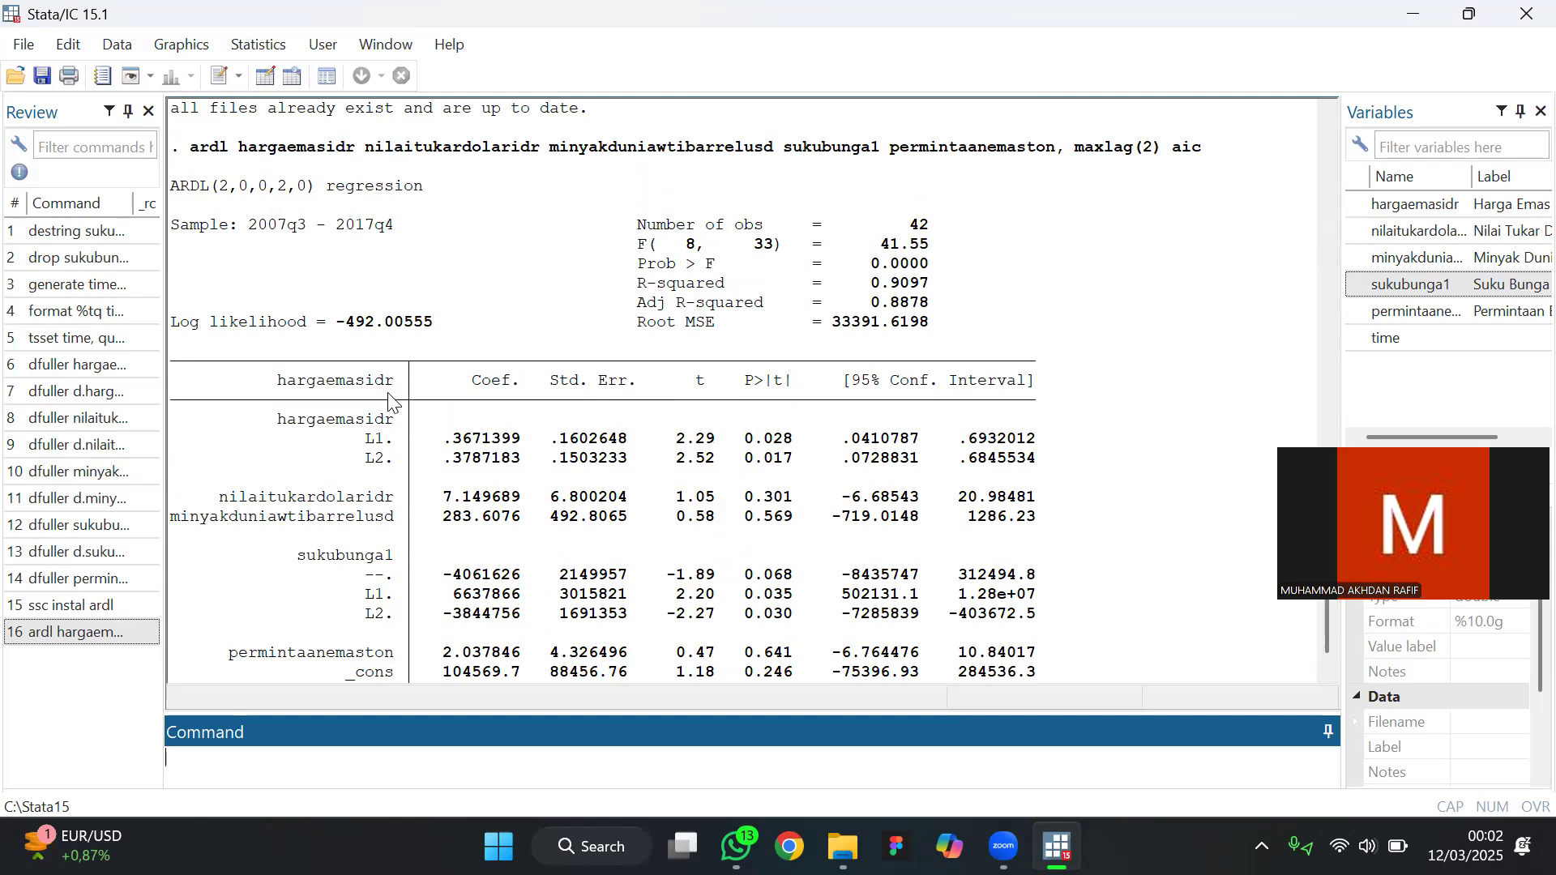
scroll(571, 423, "down", 1)
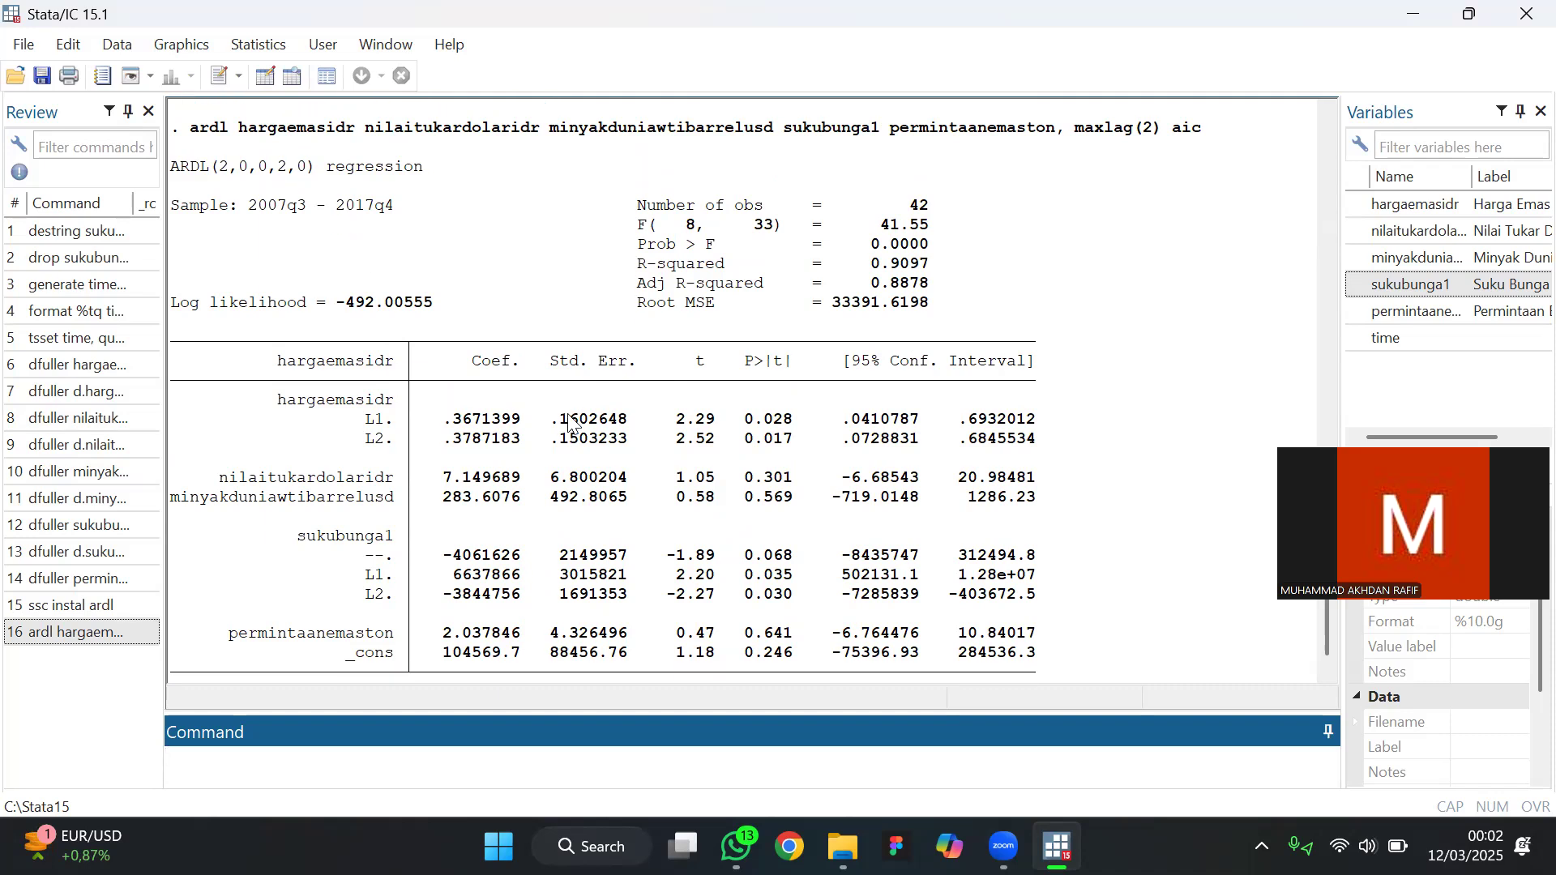
scroll(571, 423, "down", 1)
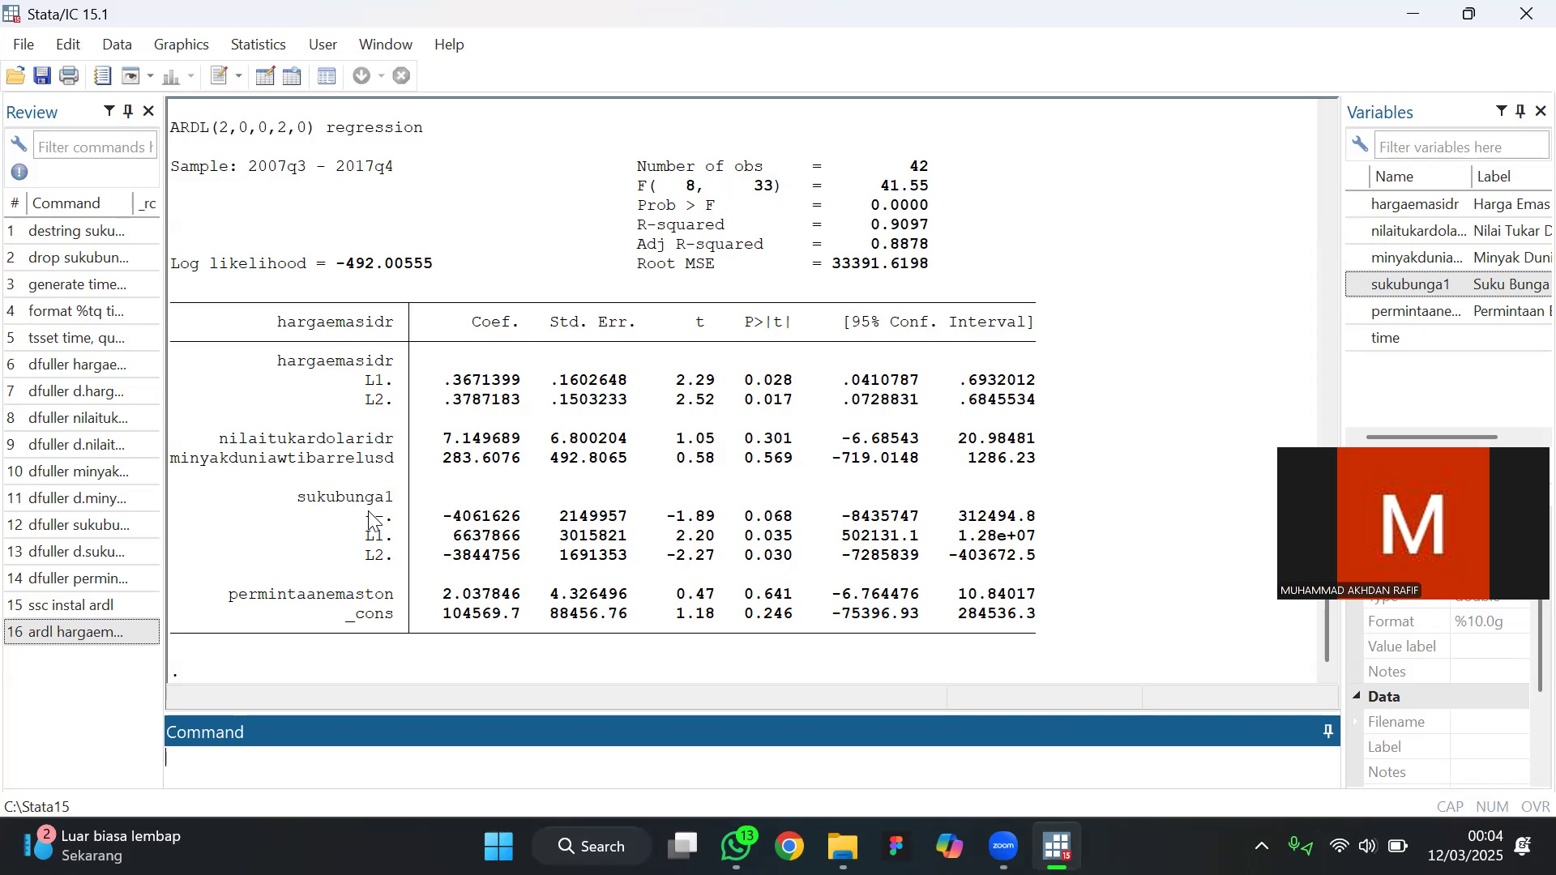
left_click_drag(1394, 522, 1401, 282)
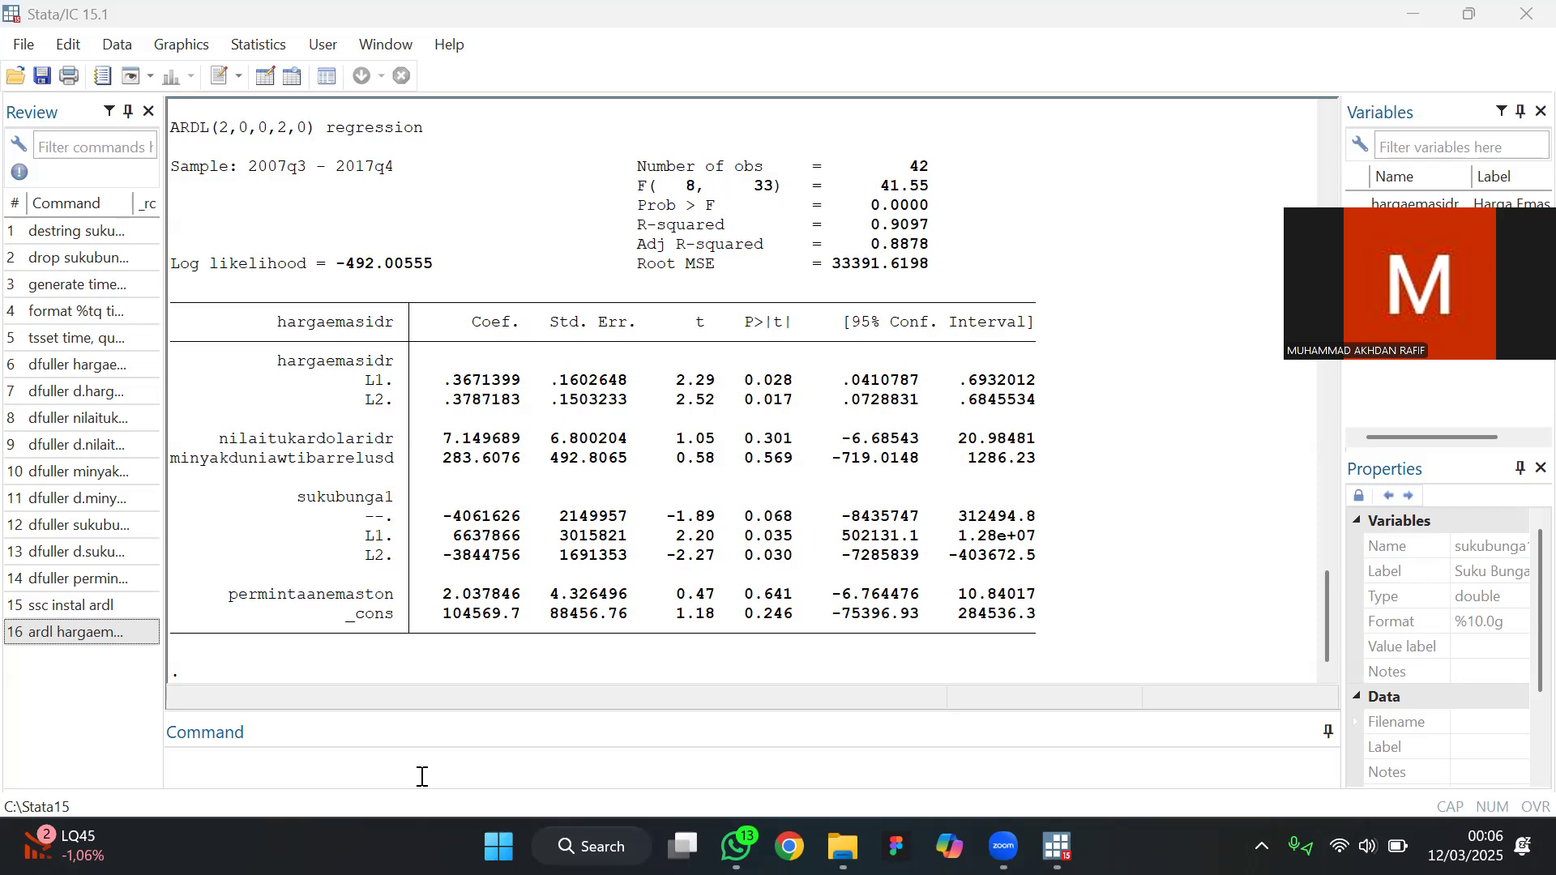
left_click(422, 776)
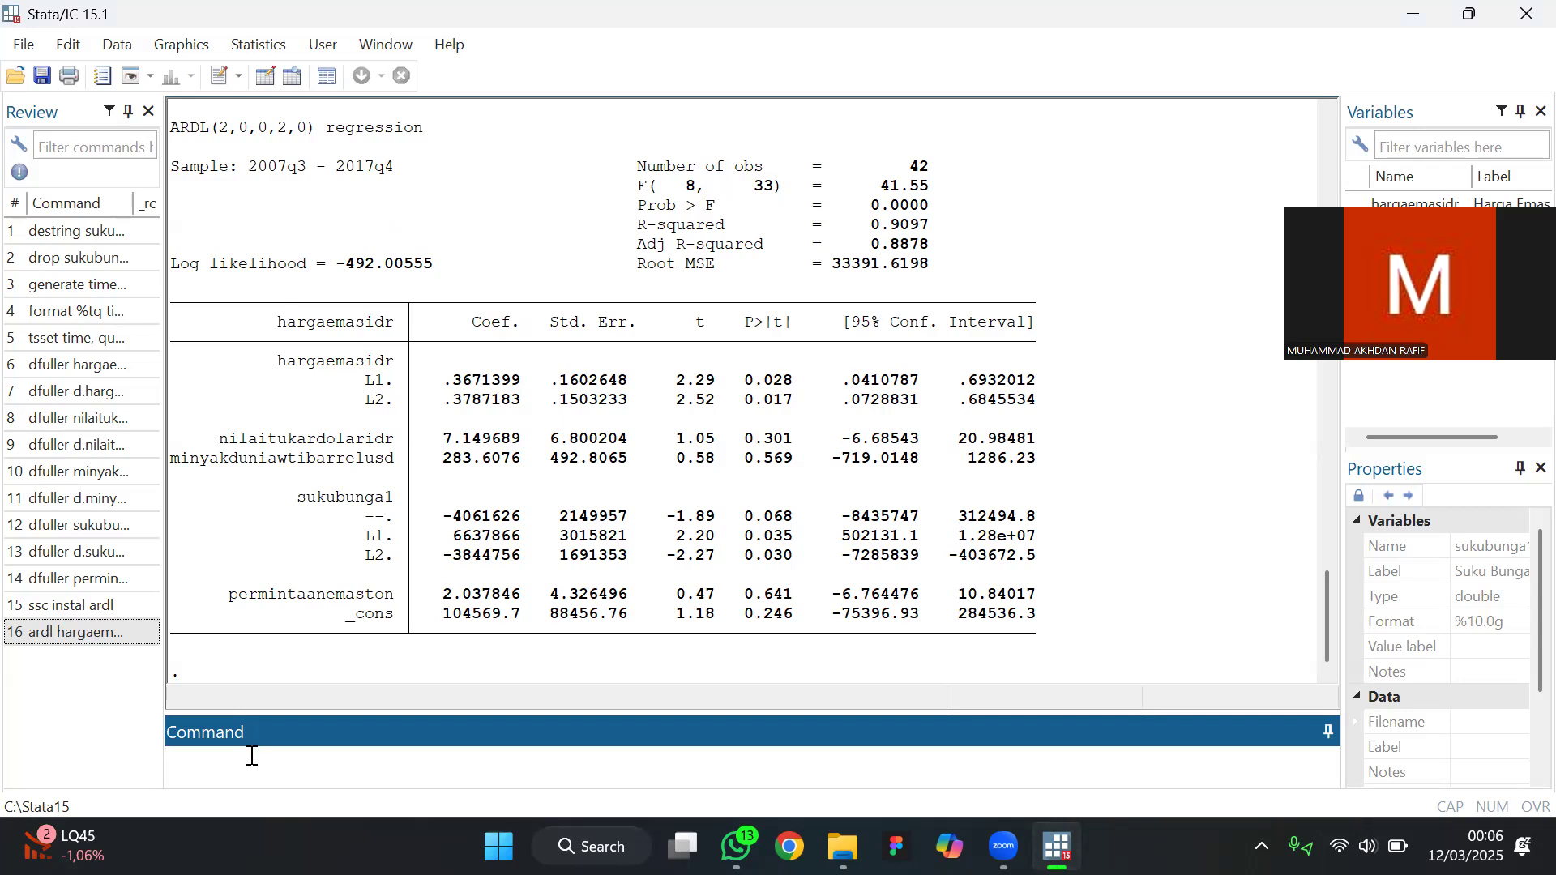
type("matrix list e(la")
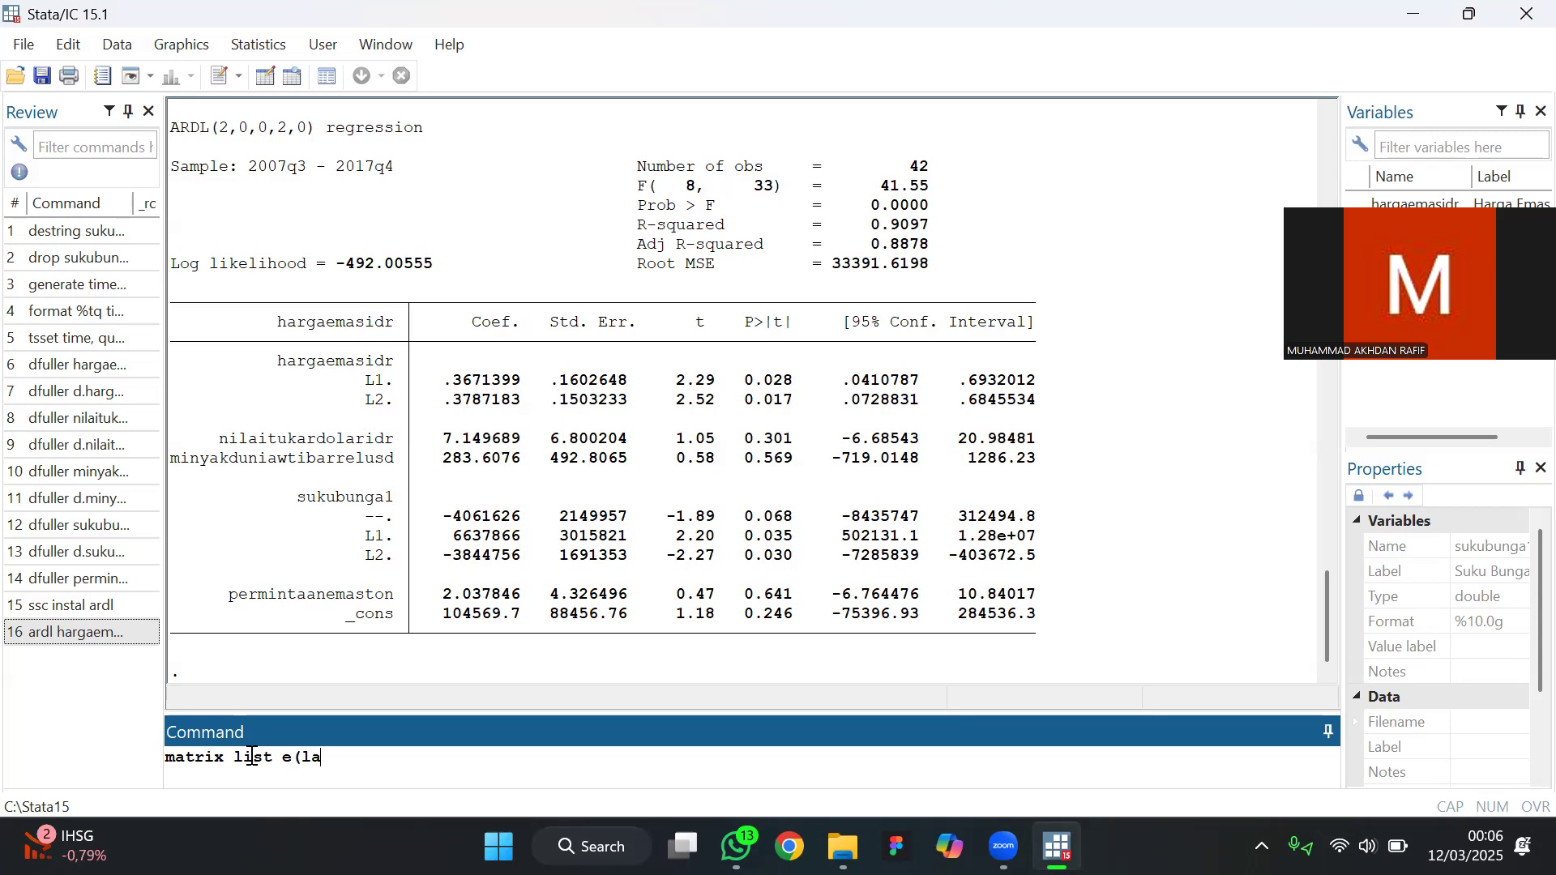
type("gs)")
key("Return")
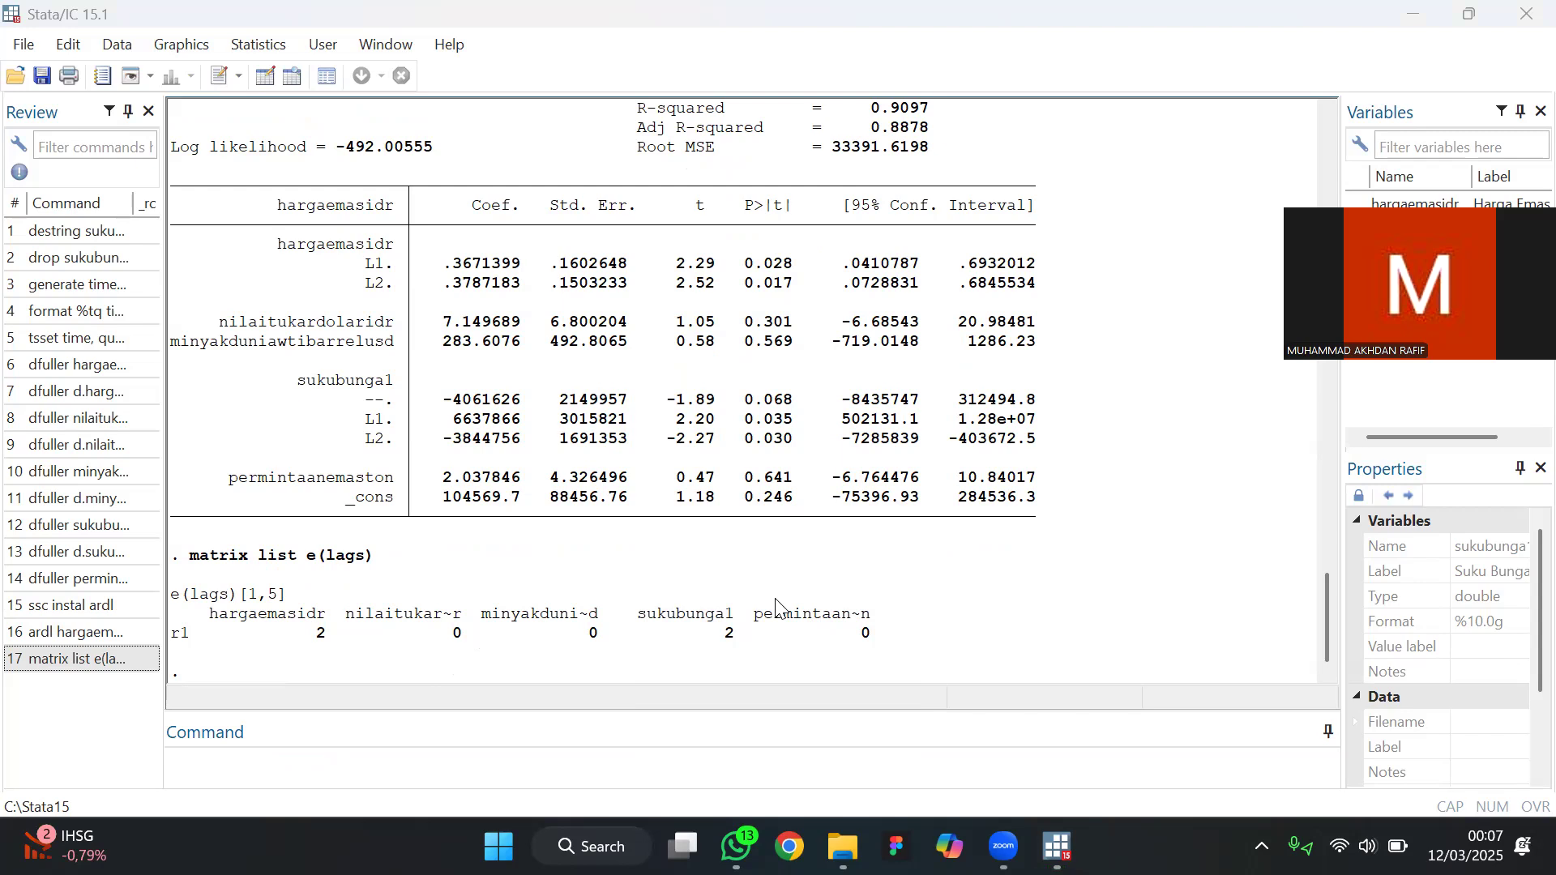
Copy the earlier ardl command up to the comma after permintaanemaston and reuse it as a new command
left_click(853, 648)
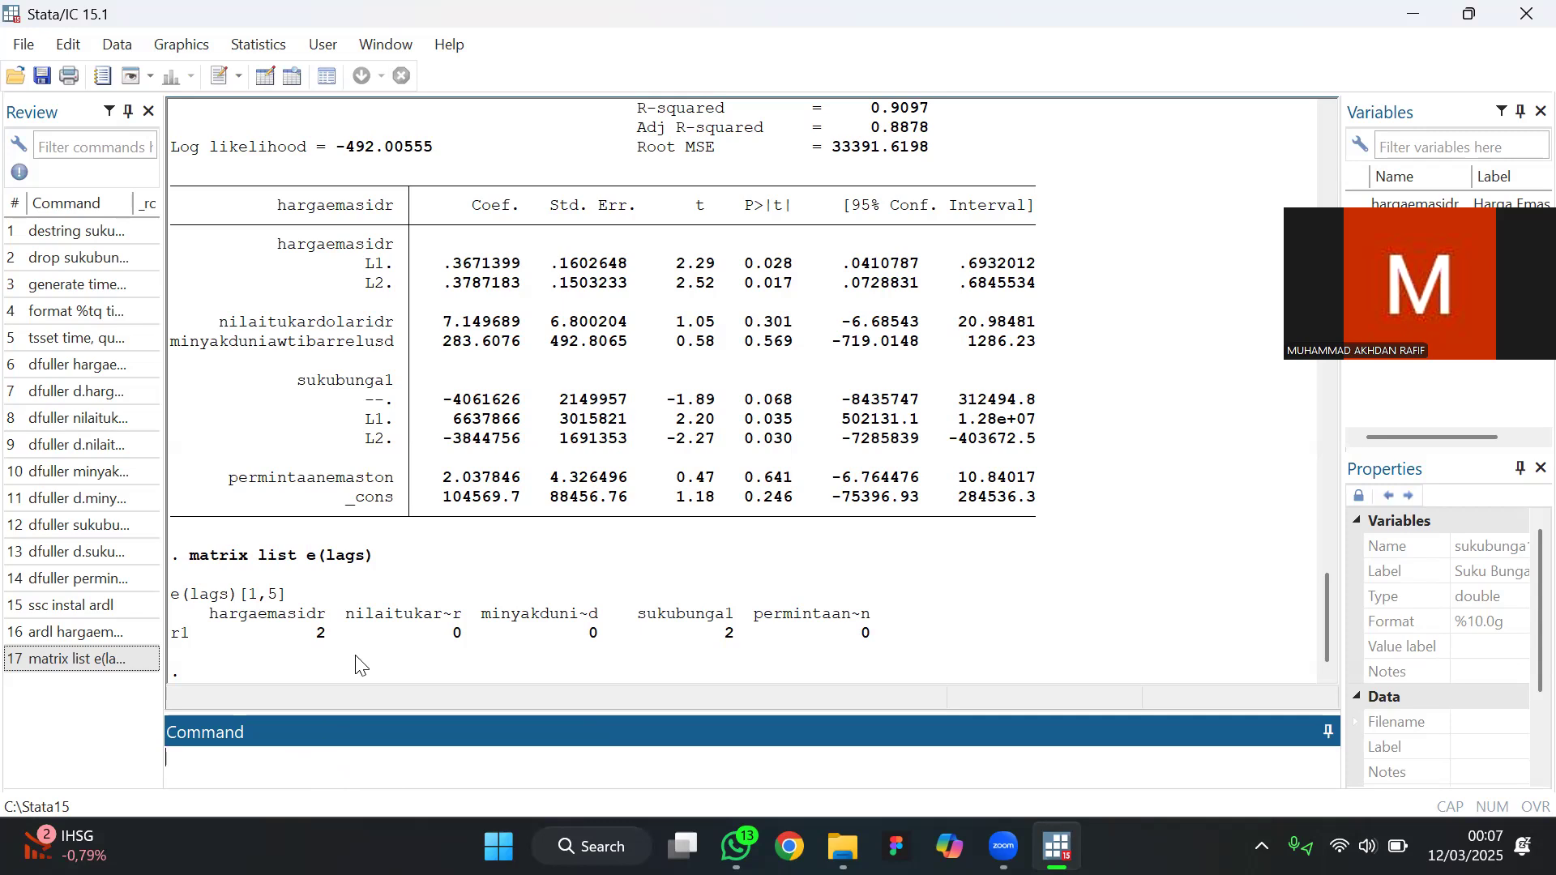
scroll(389, 494, "up", 3)
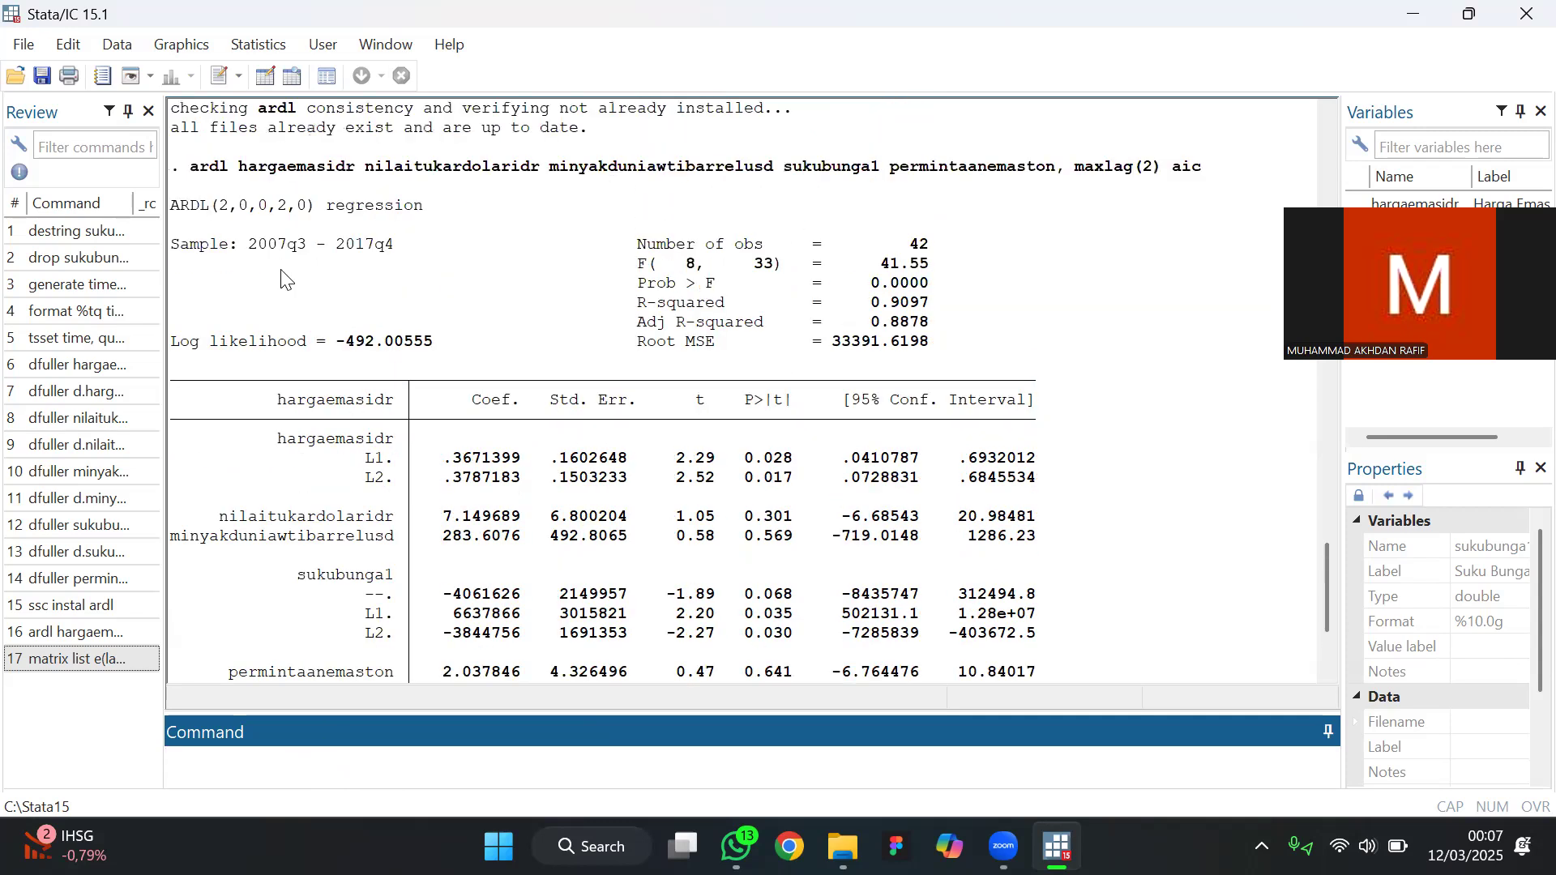
left_click(206, 174)
left_click_drag(207, 175, 1060, 179)
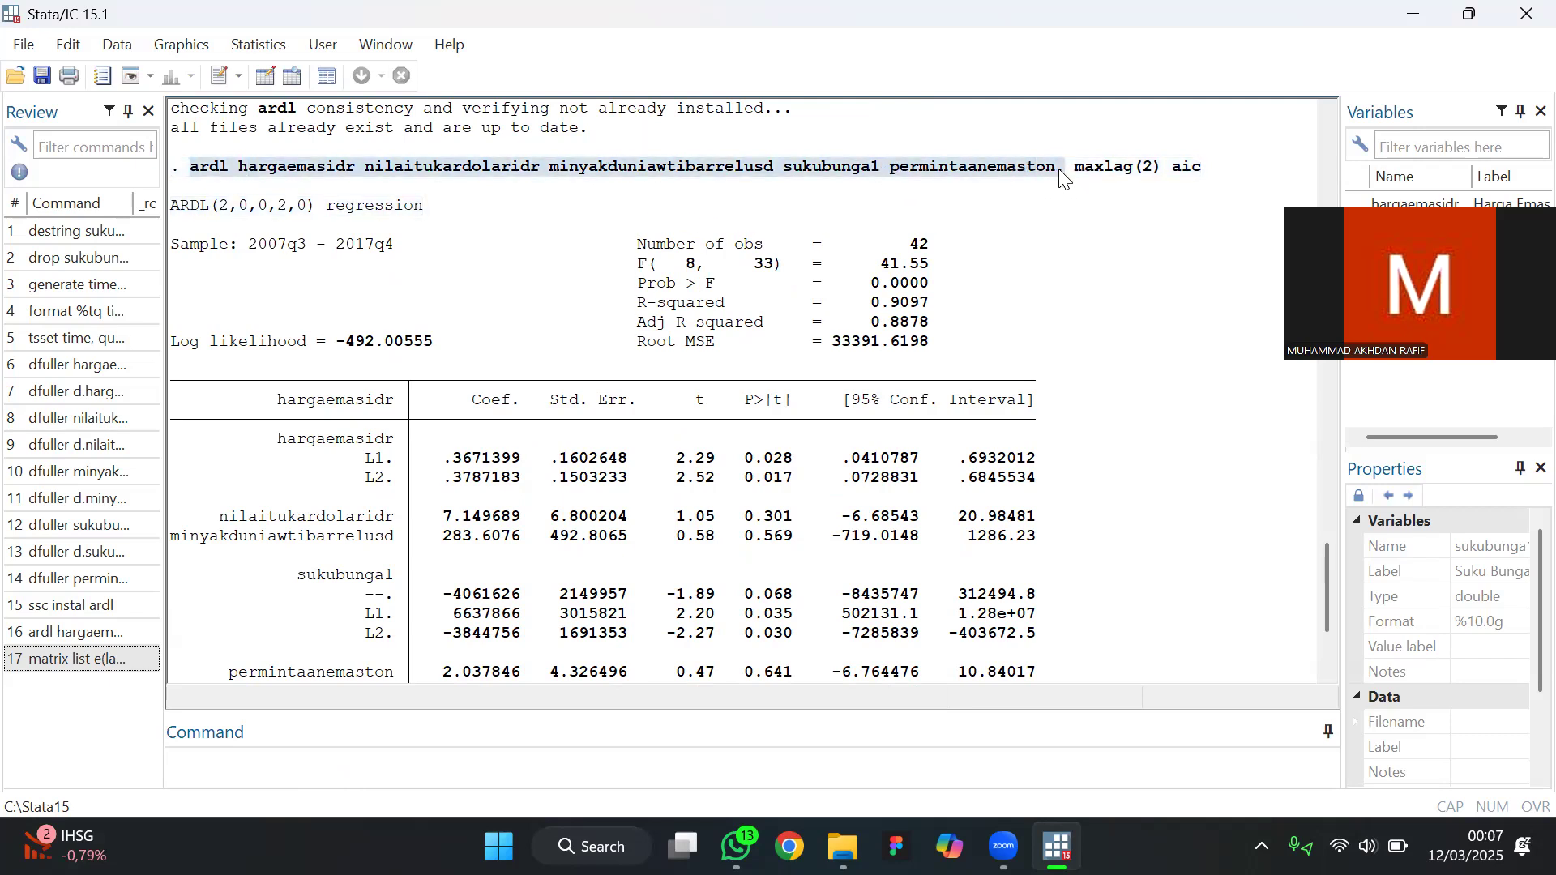
key("ctrl+c")
left_click(337, 758)
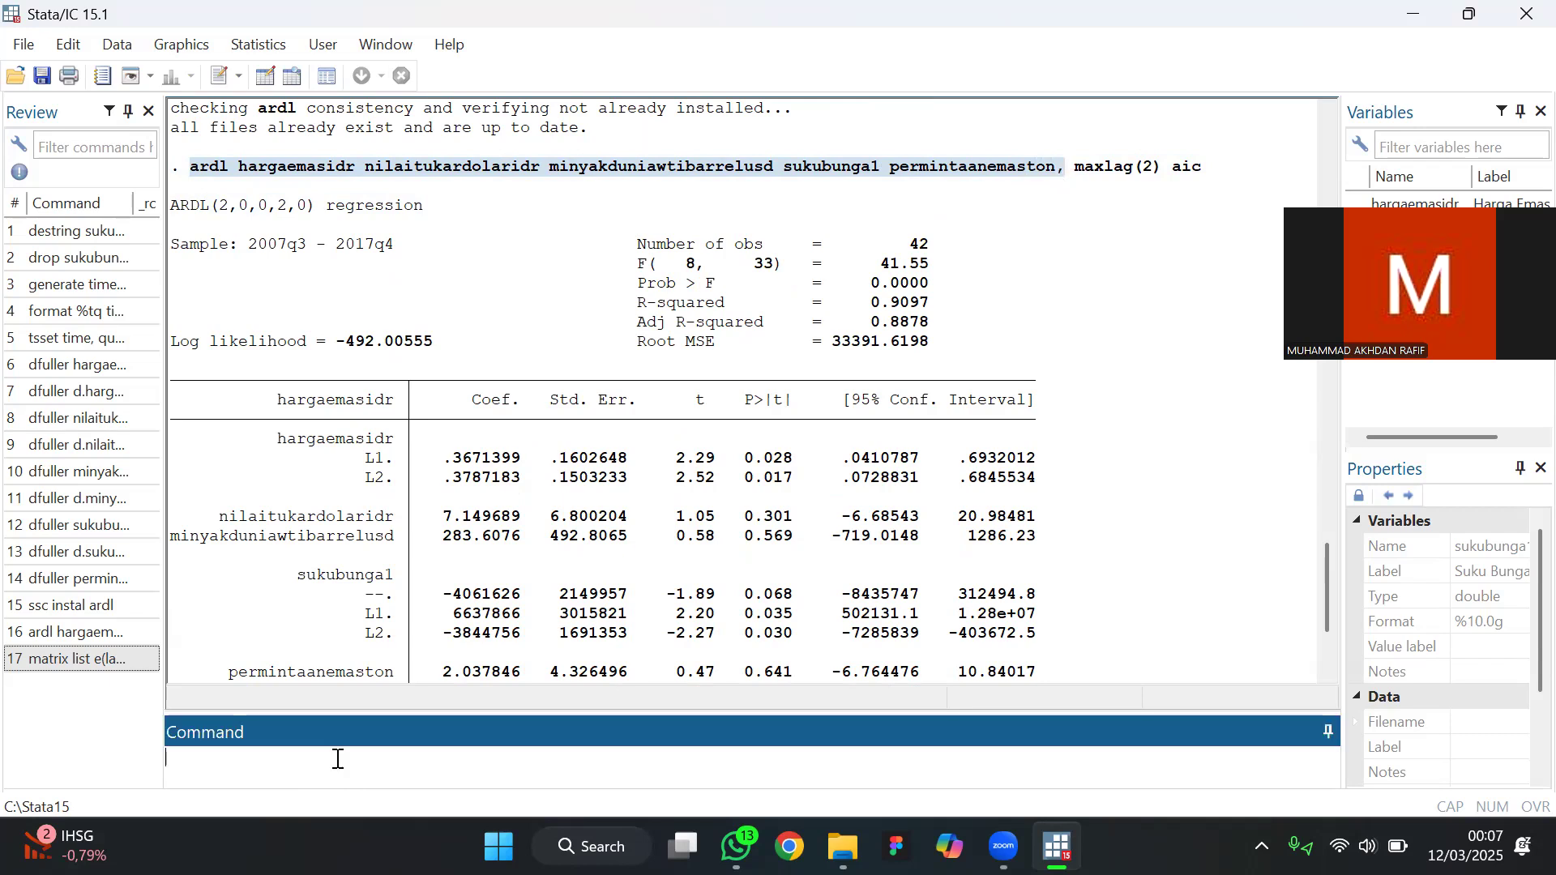
key("ctrl+v")
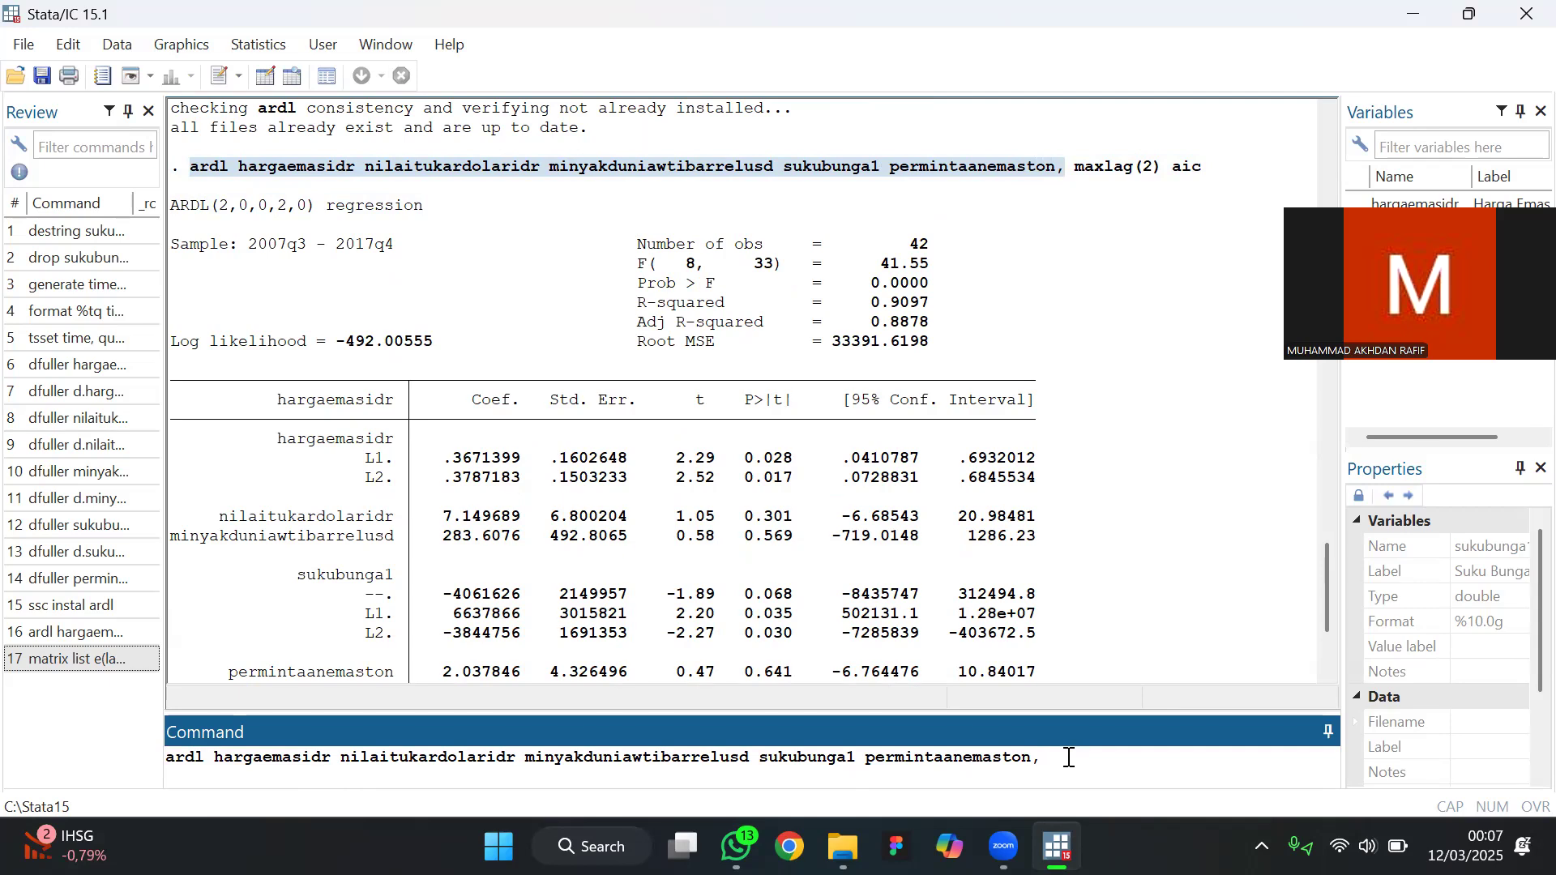
Add the fixed lag orders lags (2 0 0 2 0) to the reused ardl command
type("lags")
type("(")
type("(")
type("2")
type(" 0")
type(" 0")
type(" 2 0")
type(")")
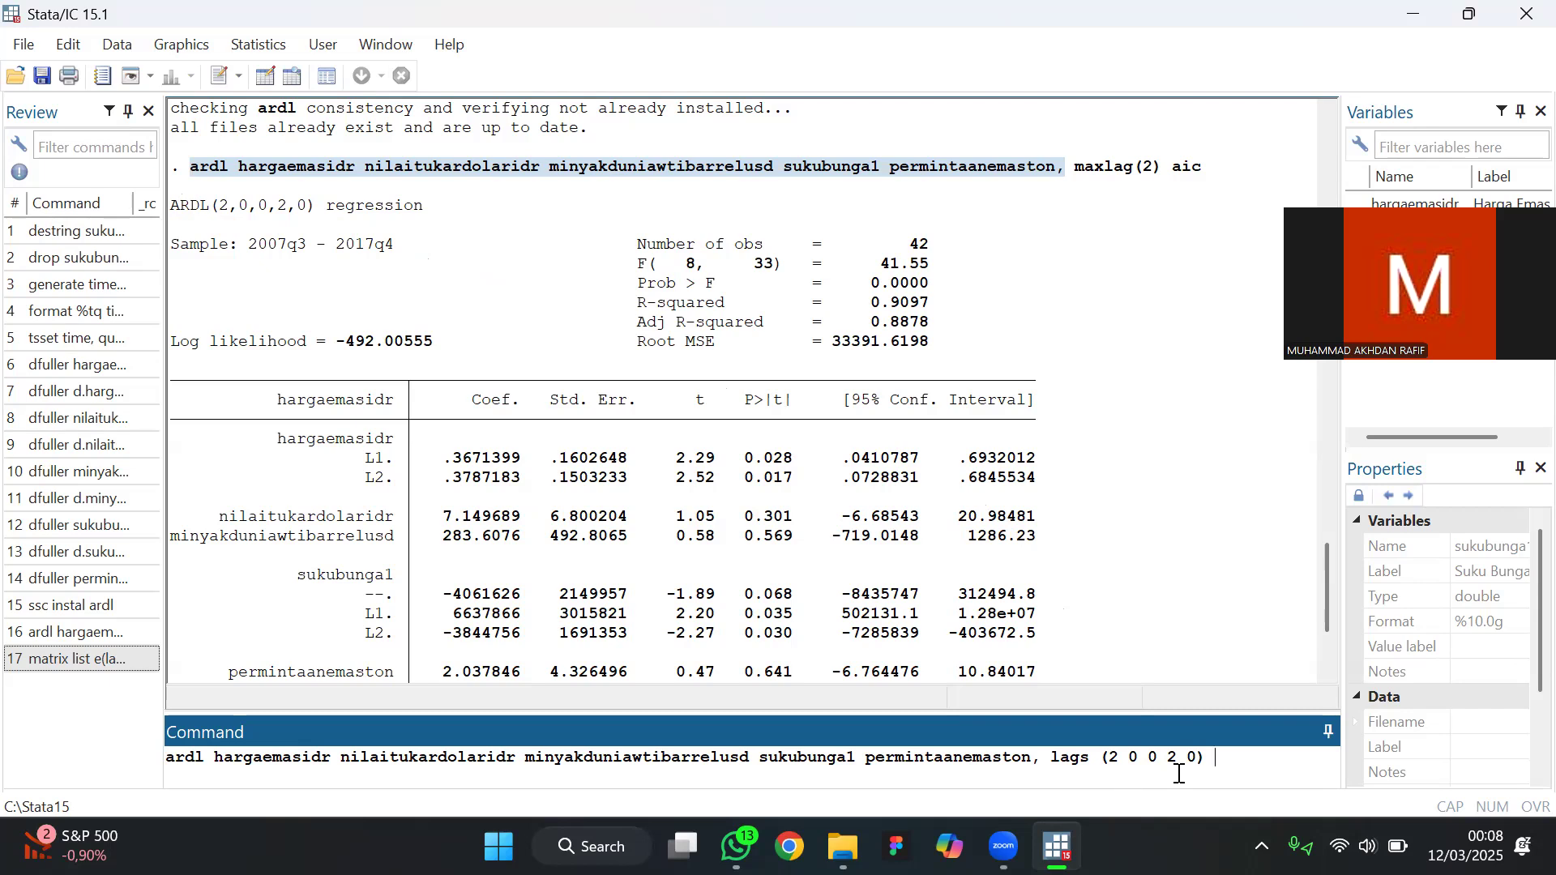
type(" eec")
Add the error-correction option ec to the ardl command and run it
key("BackSpace")
key("BackSpace")
type("c")
key("Return")
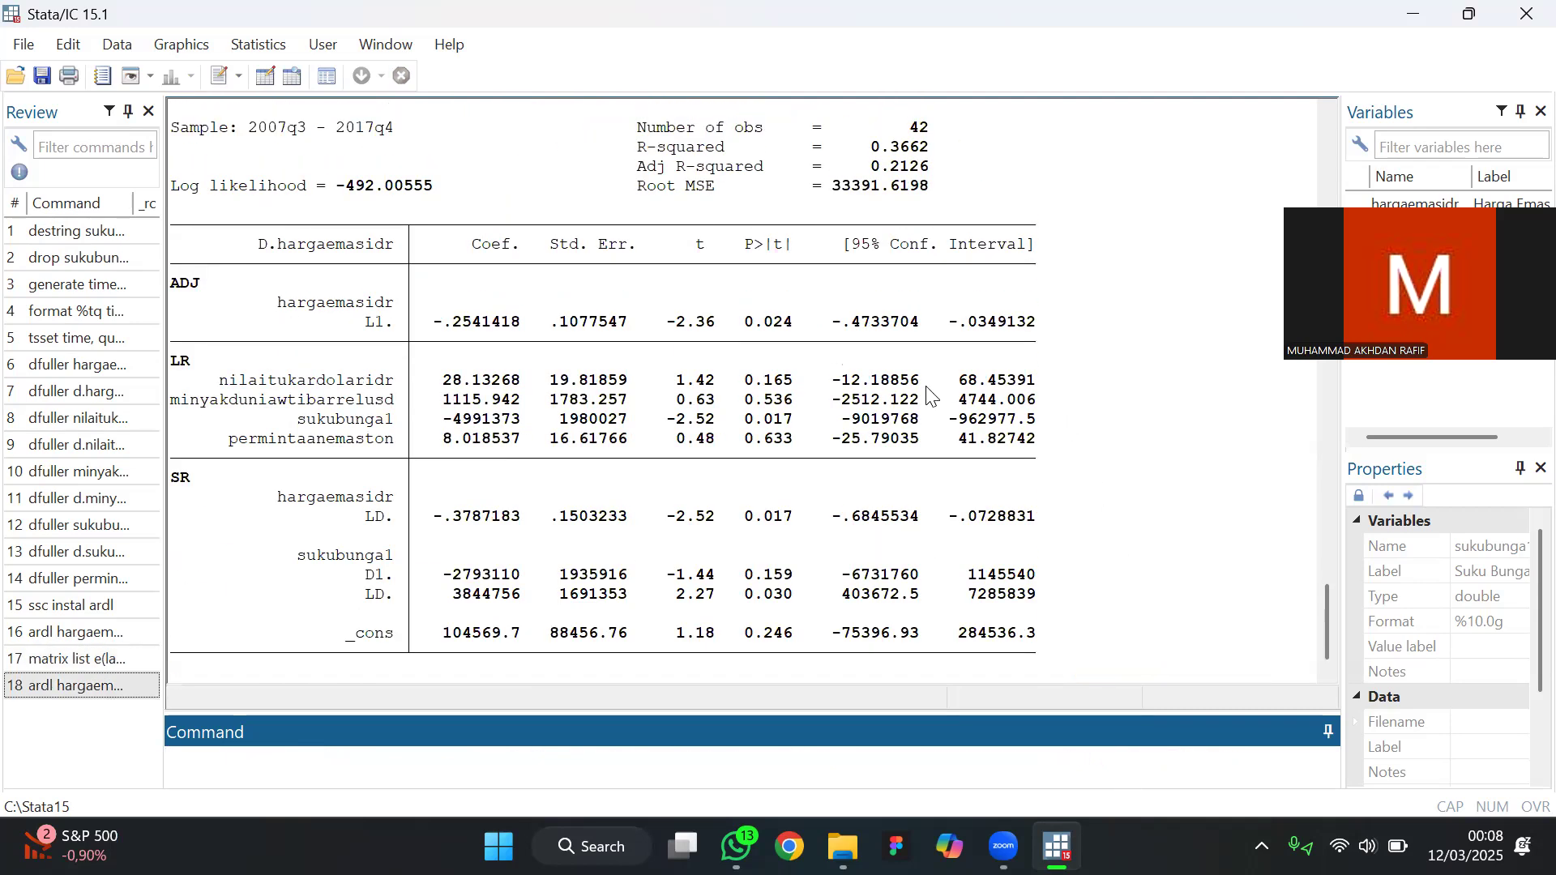
Examine the error-correction ARDL output, including the ADJ, LR and SR coefficients and the regression header
scroll(929, 397, "up", 3)
scroll(929, 397, "up", 3)
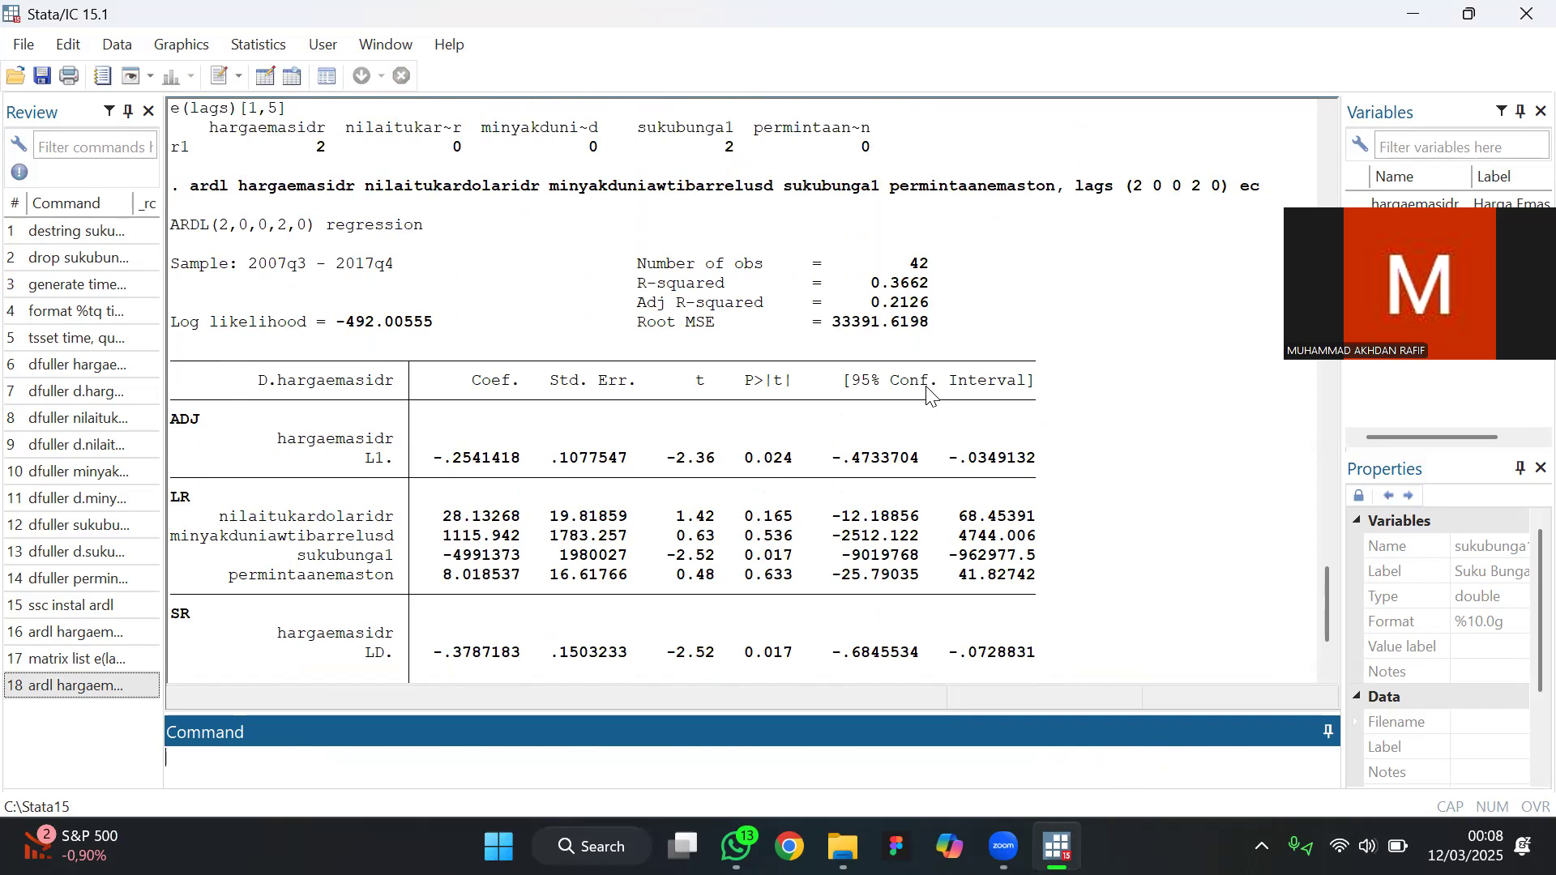
scroll(929, 397, "up", 3)
scroll(929, 397, "down", 8)
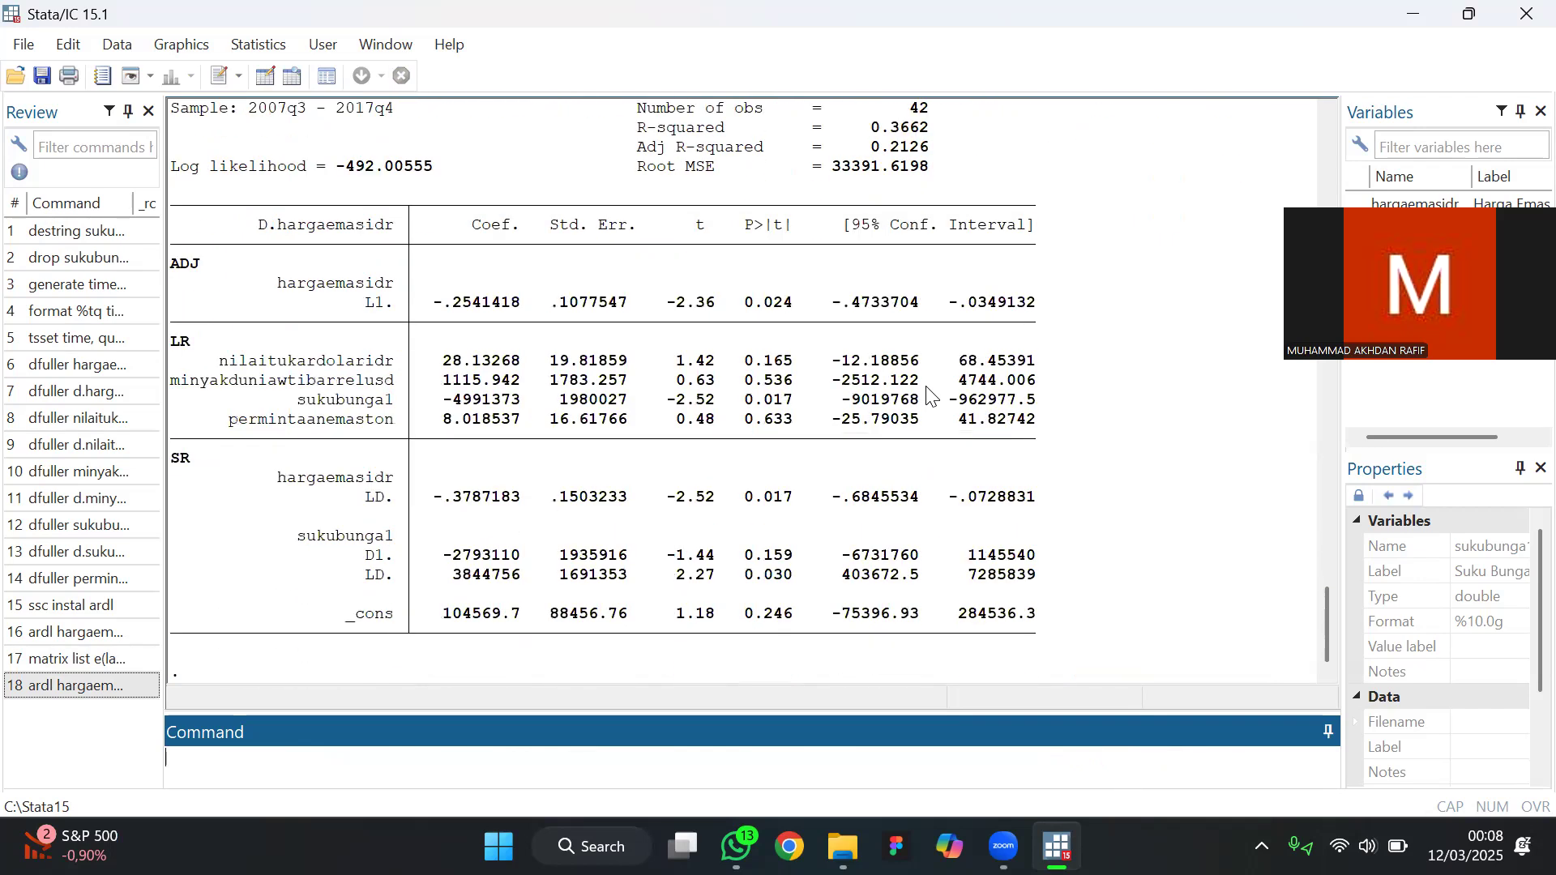
scroll(929, 397, "up", 6)
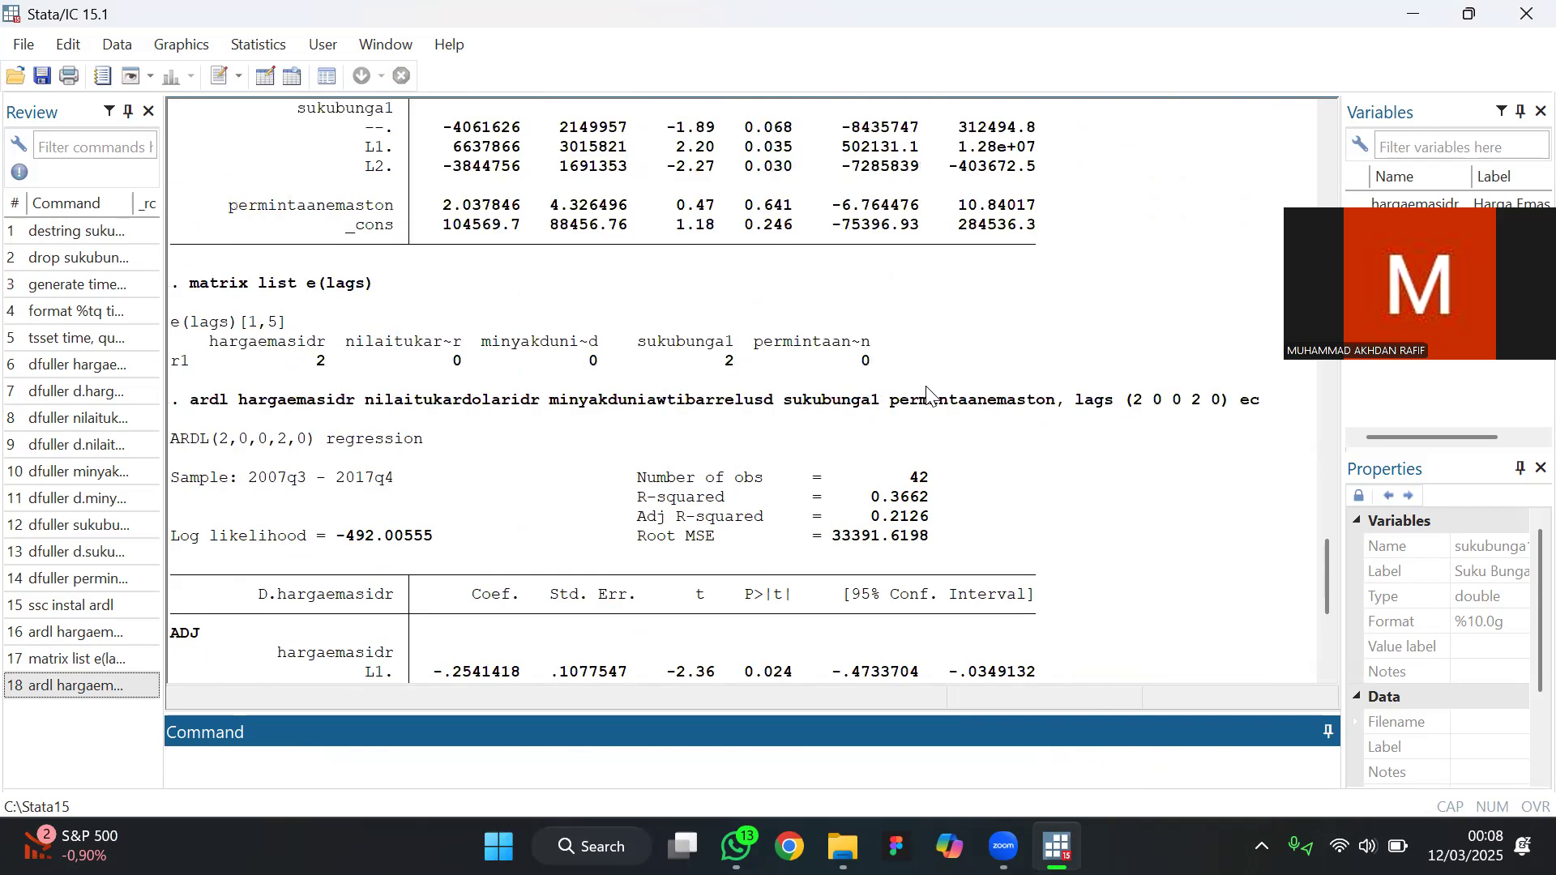
scroll(724, 573, "down", 6)
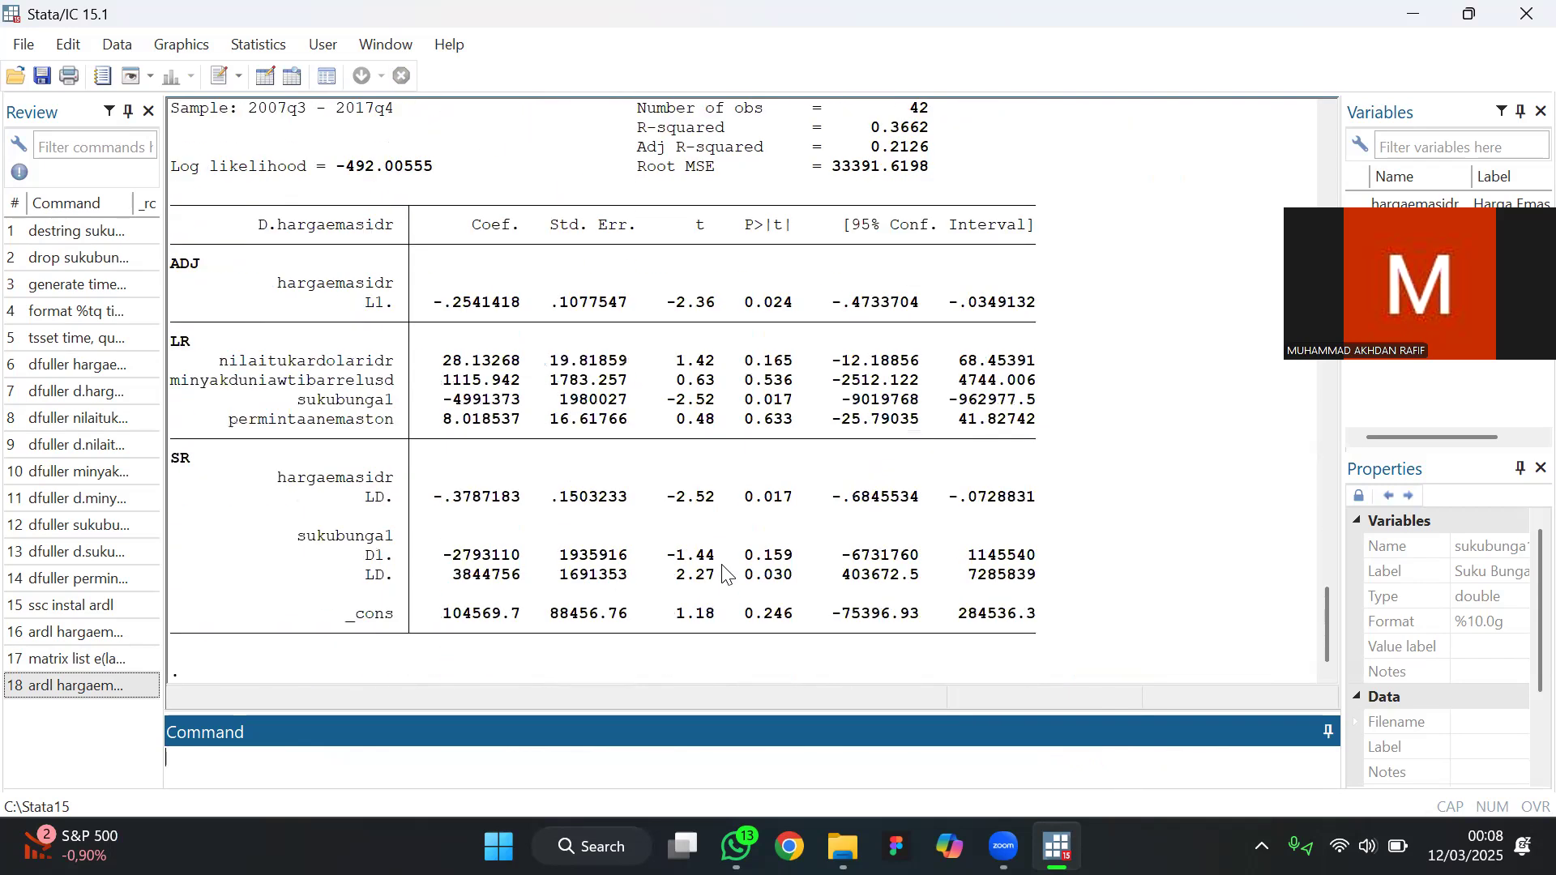
scroll(723, 573, "up", 2)
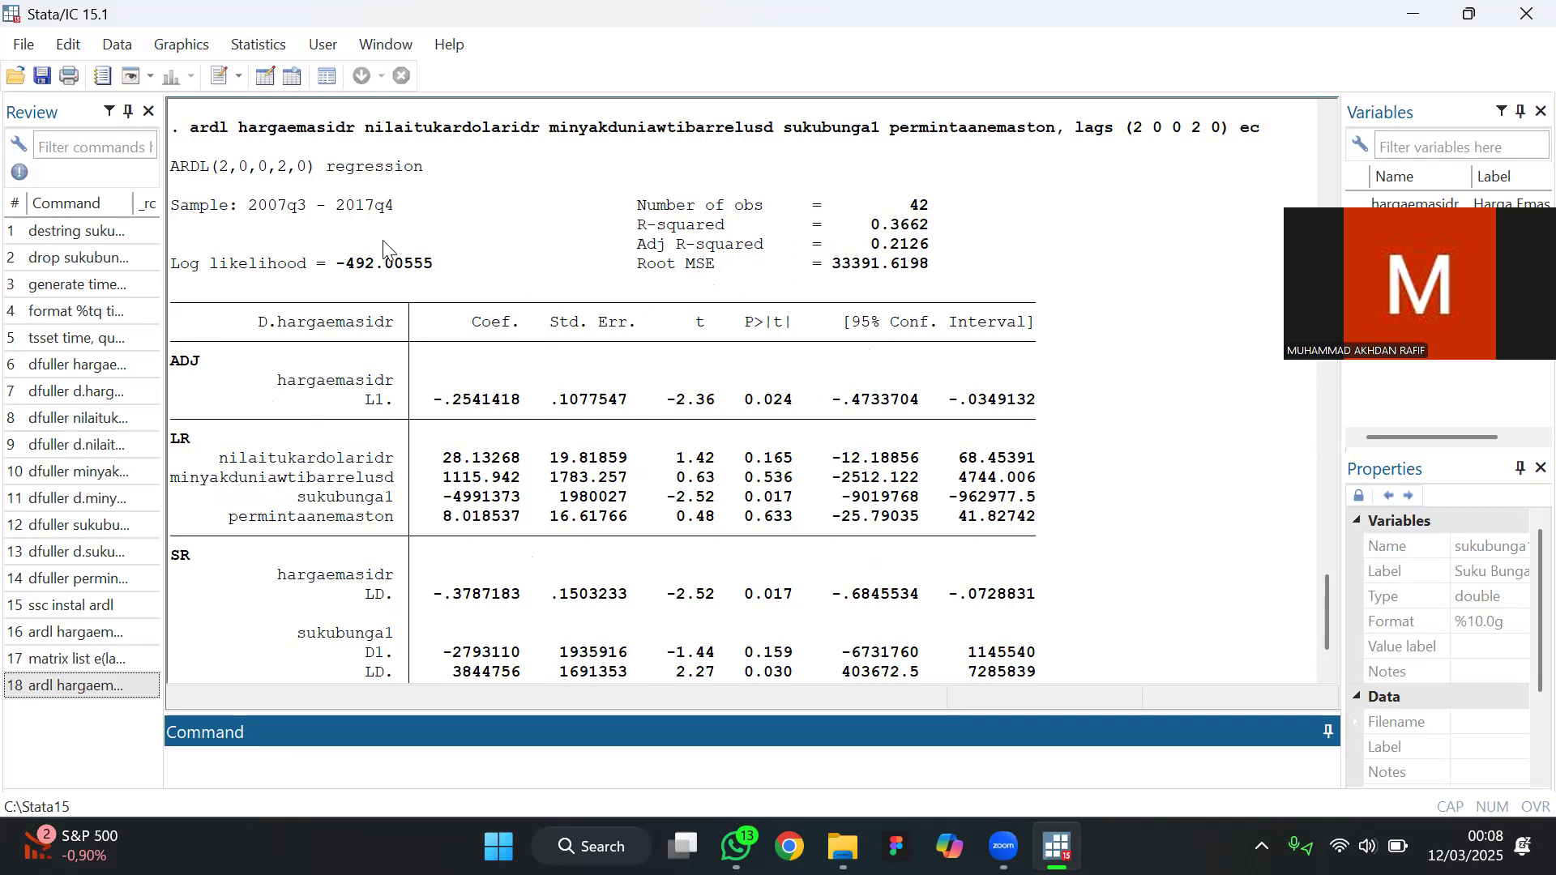
scroll(365, 241, "up", 1)
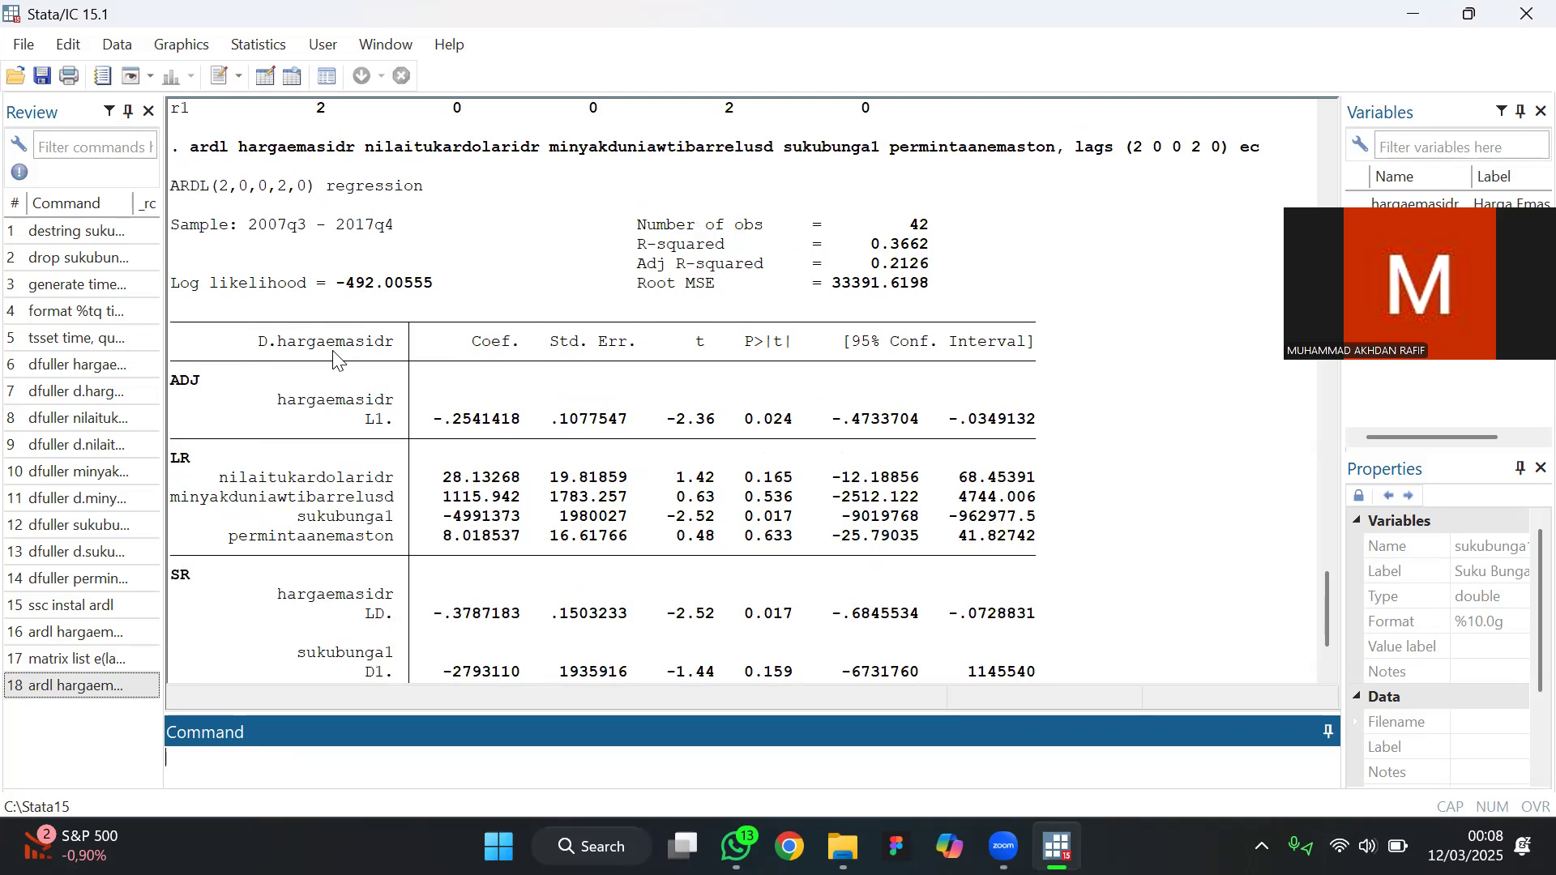
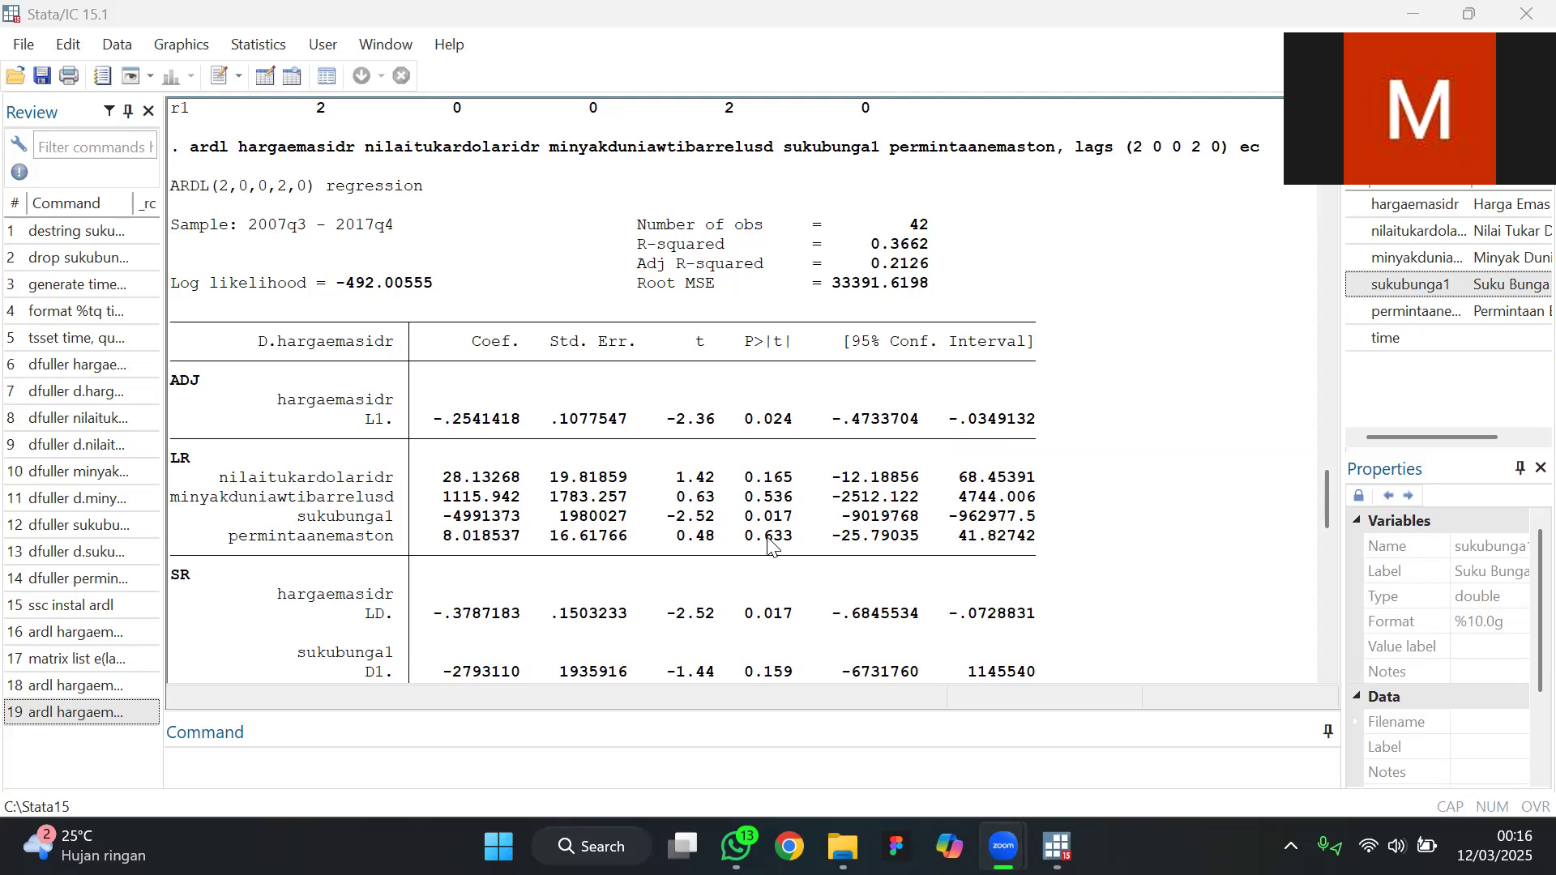
Examine the long-run and short-run p-values, t-statistics and constant in the ARDL(2,0,0,2,0) error-correction table
scroll(391, 559, "down", 1)
scroll(392, 559, "down", 3)
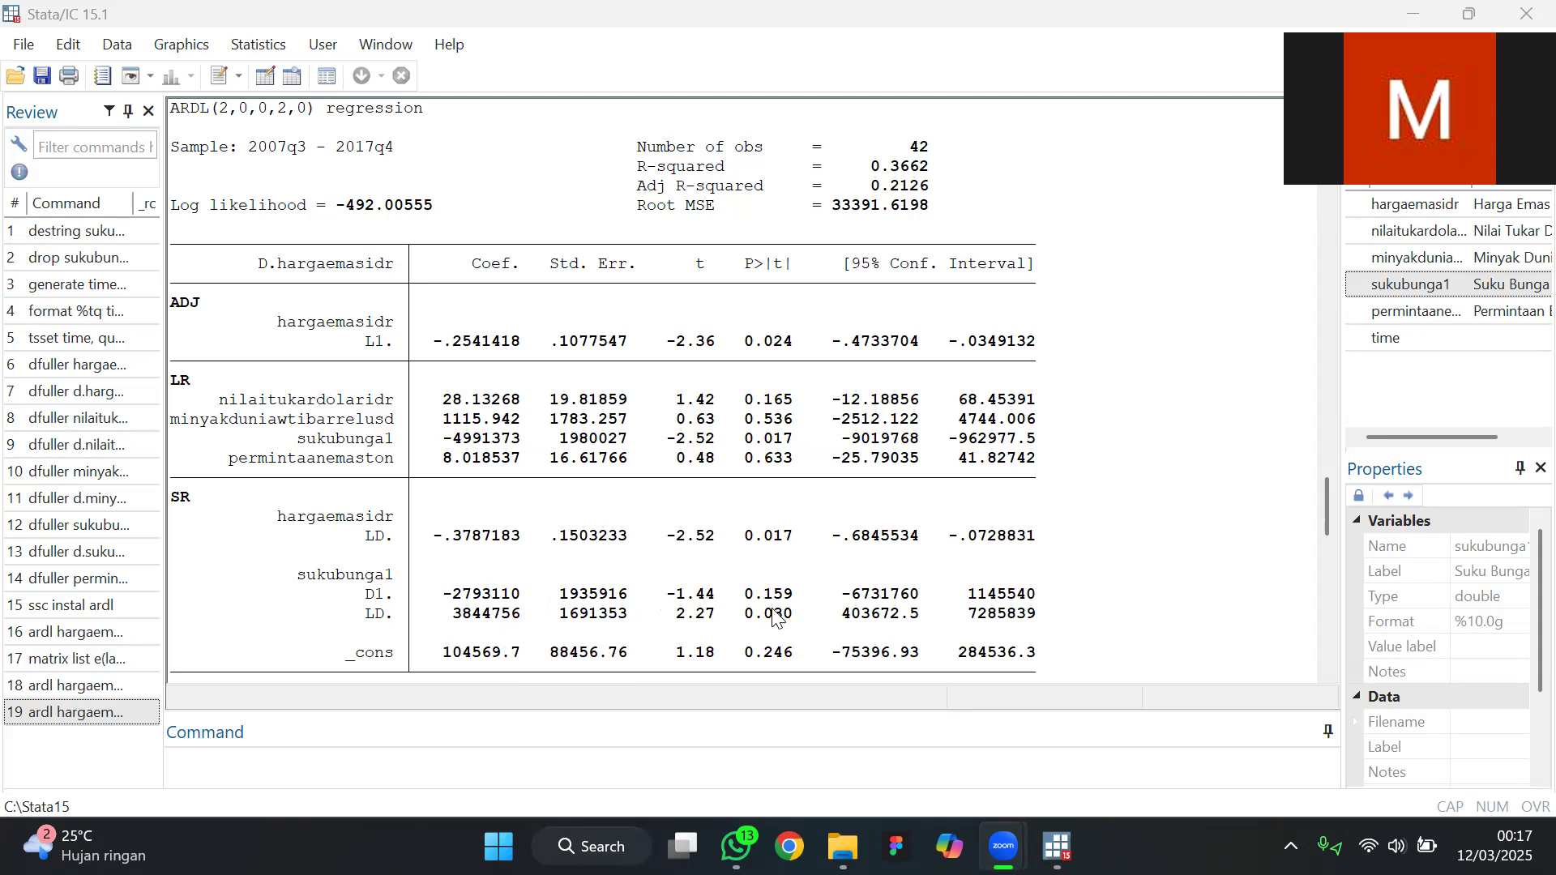
scroll(776, 619, "down", 1)
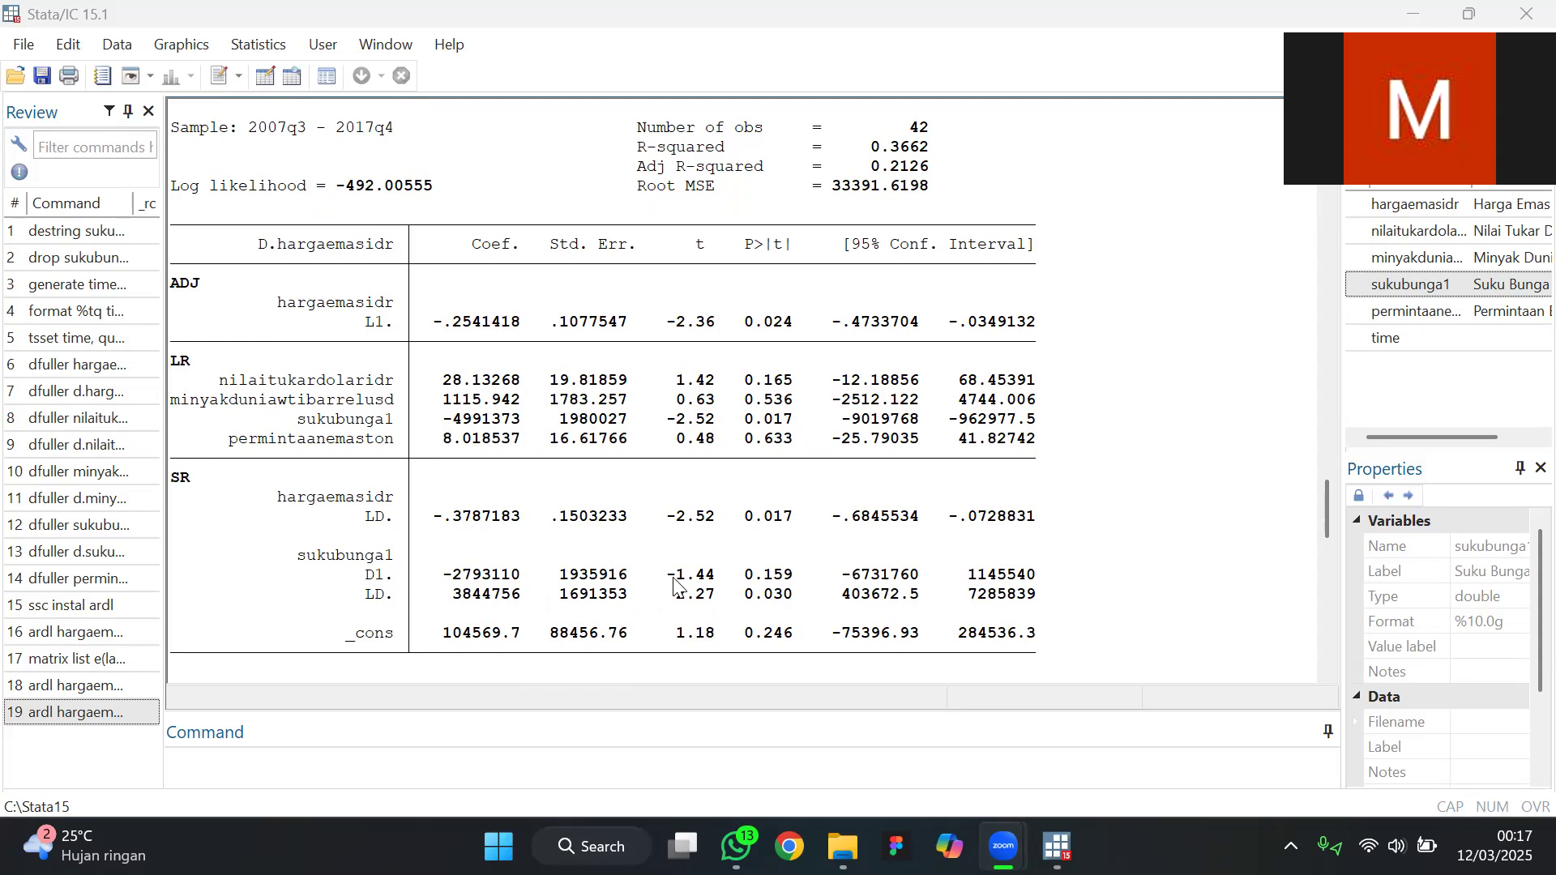
scroll(677, 587, "down", 1)
scroll(677, 587, "up", 1)
scroll(673, 357, "up", 1)
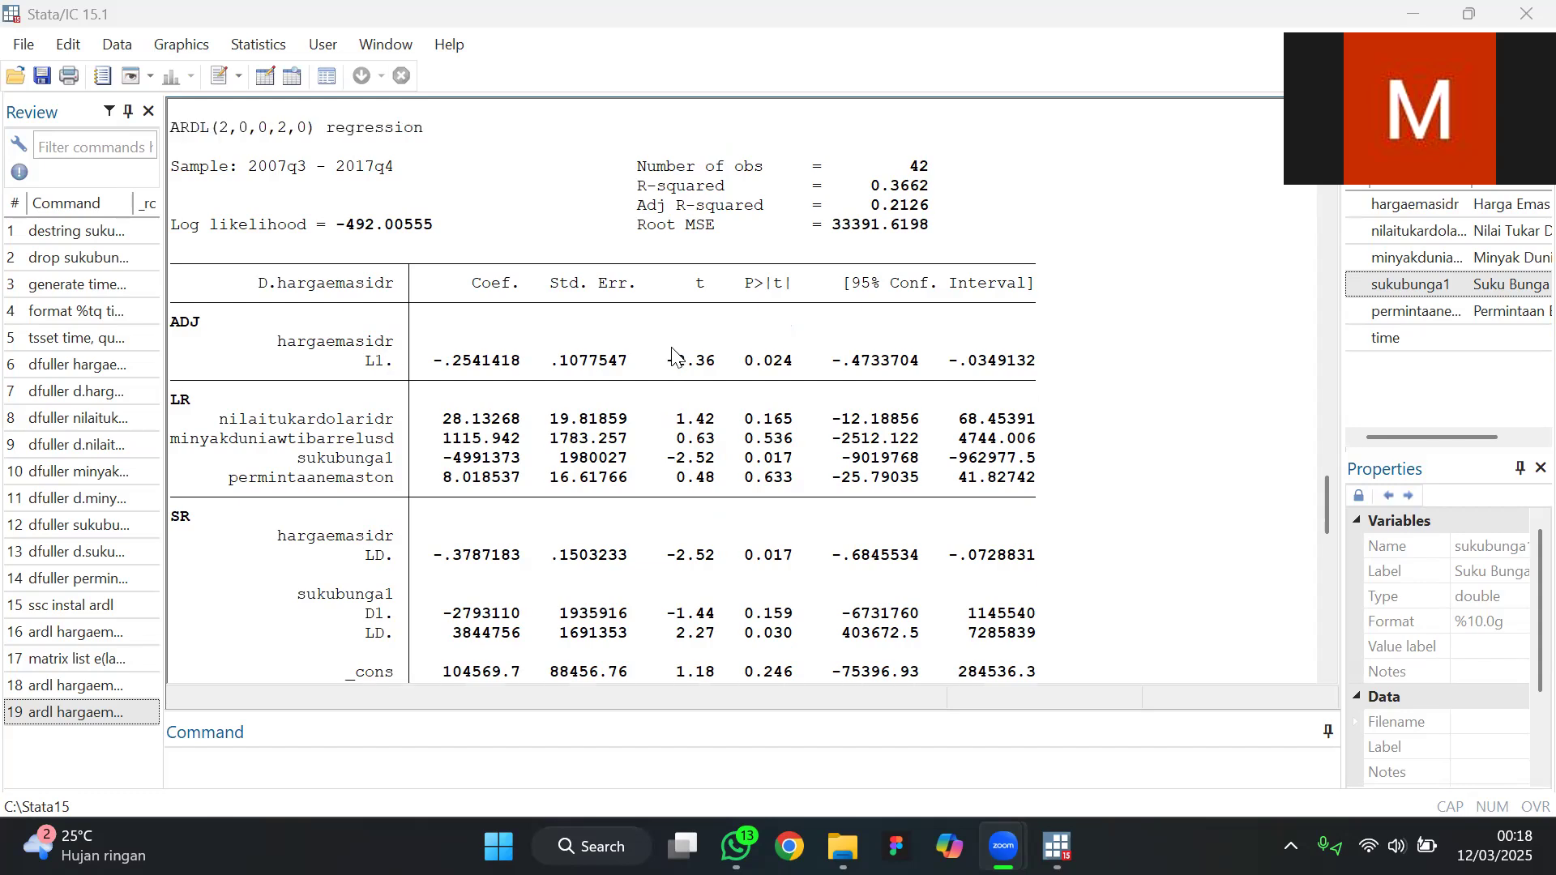
scroll(599, 448, "down", 1)
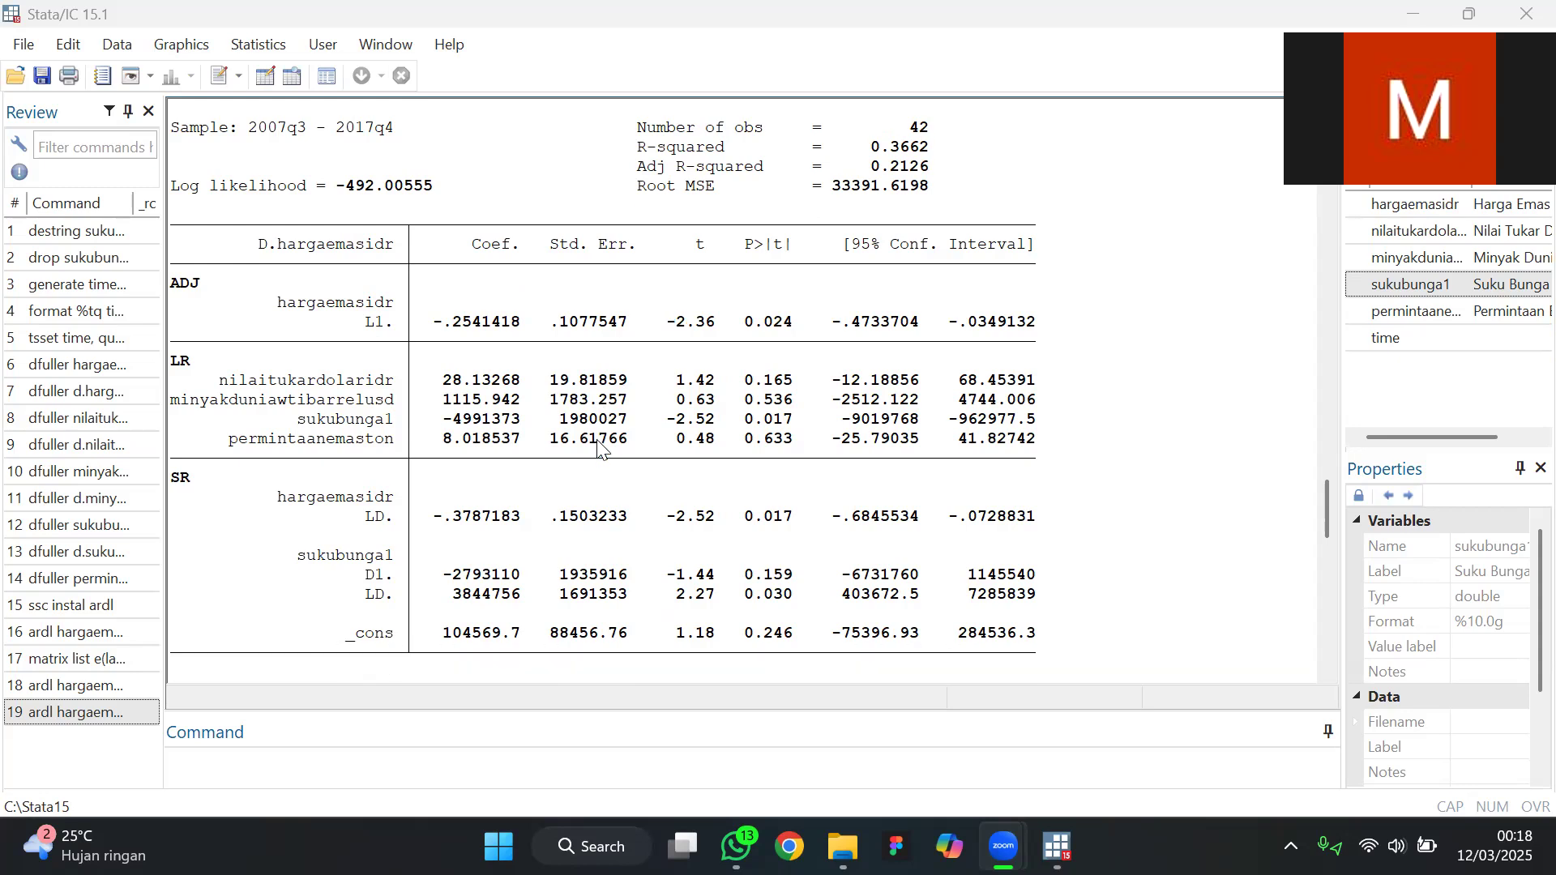
scroll(623, 632, "up", 12)
scroll(624, 631, "down", 10)
scroll(623, 632, "down", 1)
Reuse the last ardl command with lags (2 0 0 2 0) ec, add the btest option and run it
left_click(130, 715)
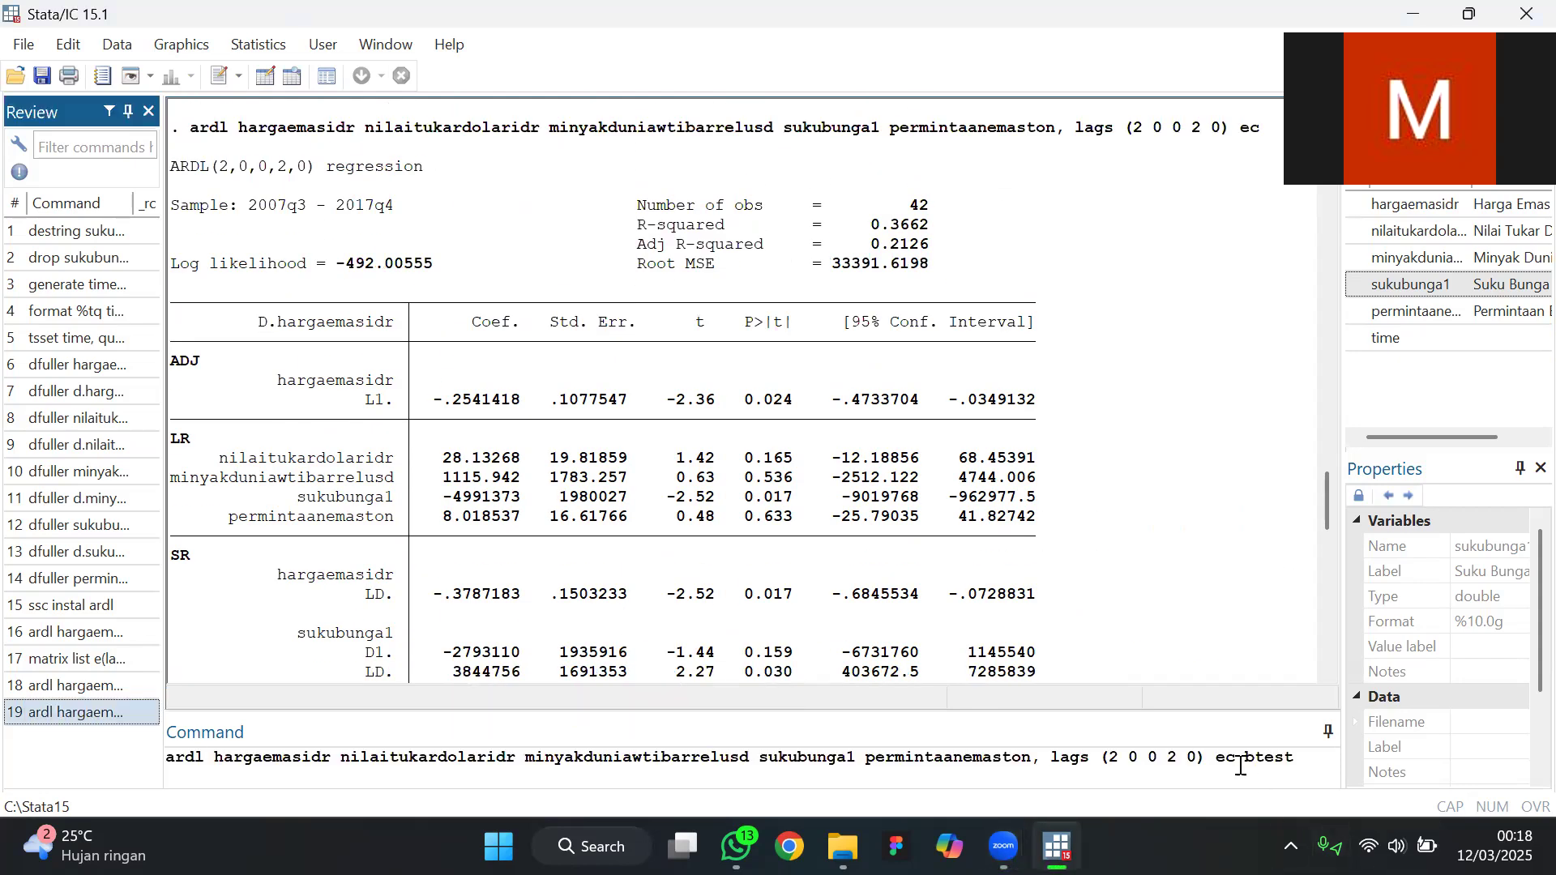
left_click(1240, 765)
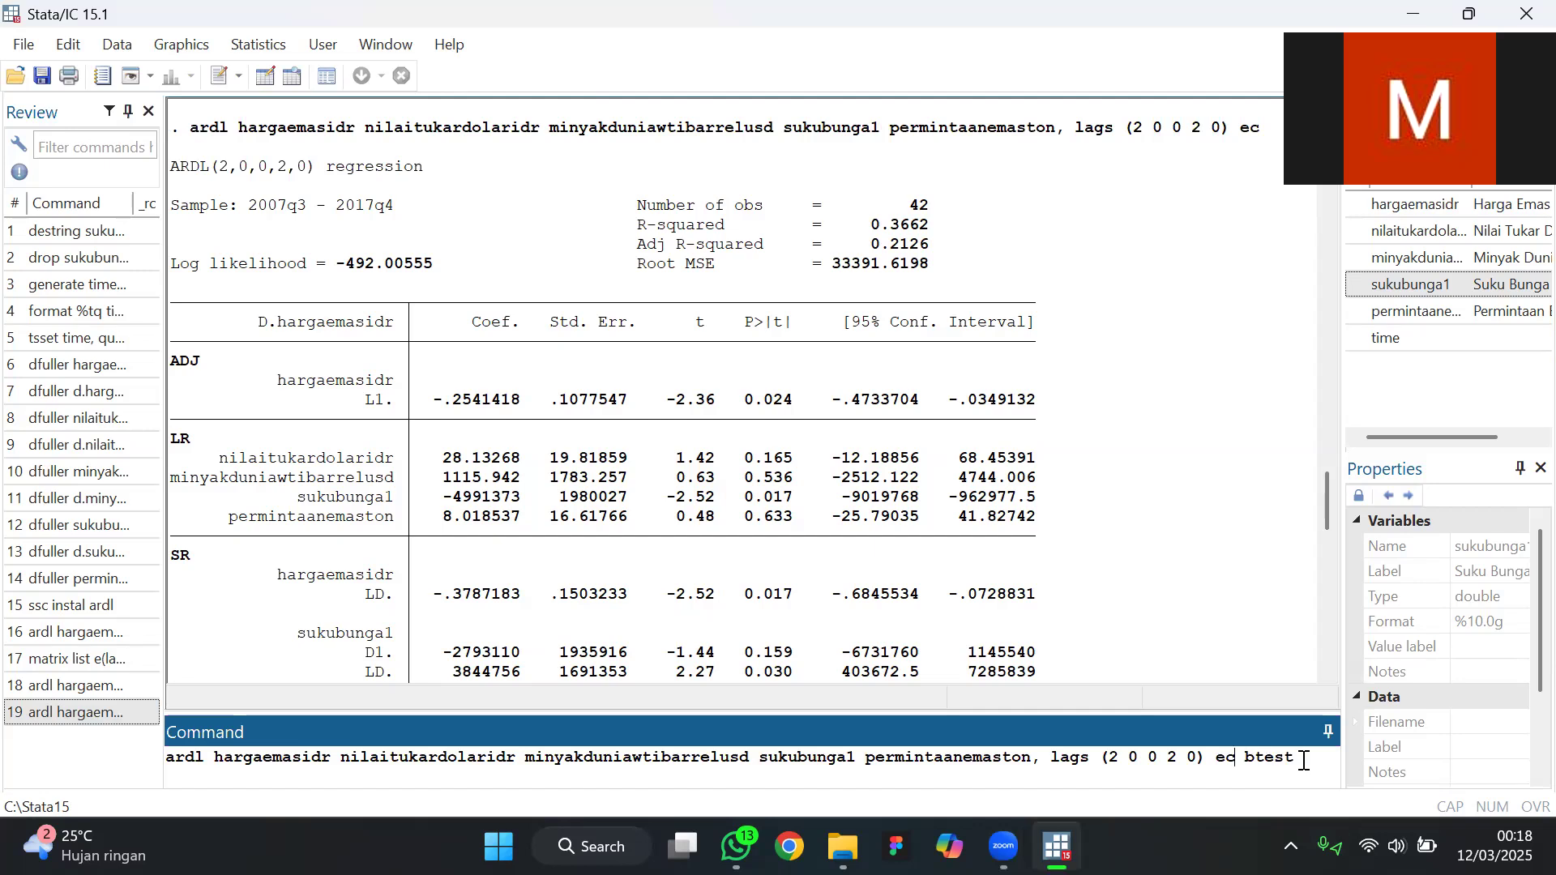
key("Return")
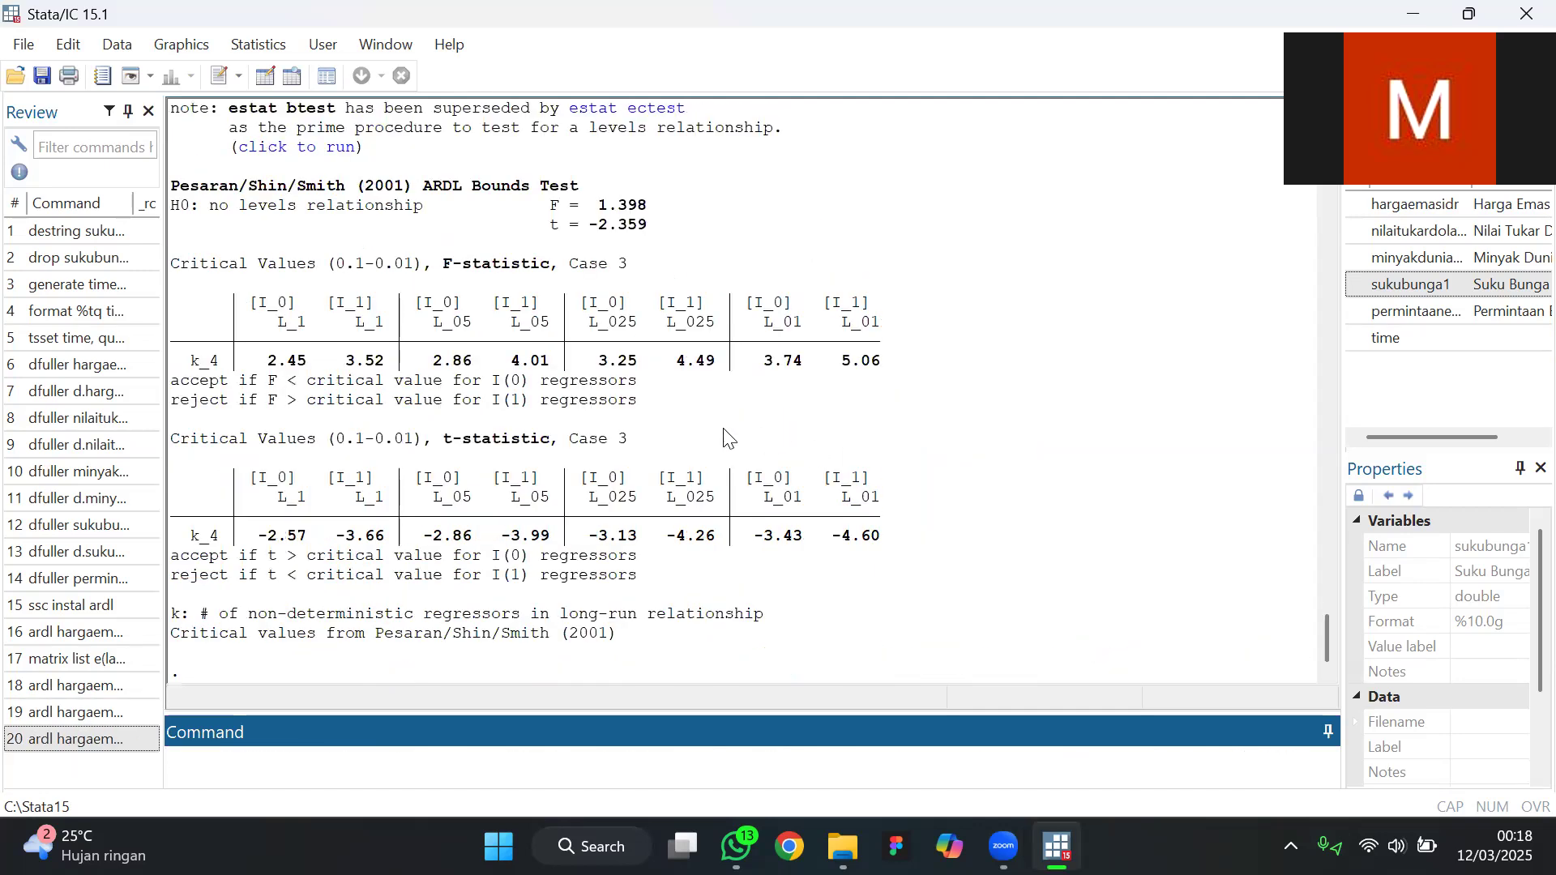
Run estat ectest through the link in the note above the ARDL bounds test results
scroll(715, 435, "up", 2)
scroll(714, 435, "up", 9)
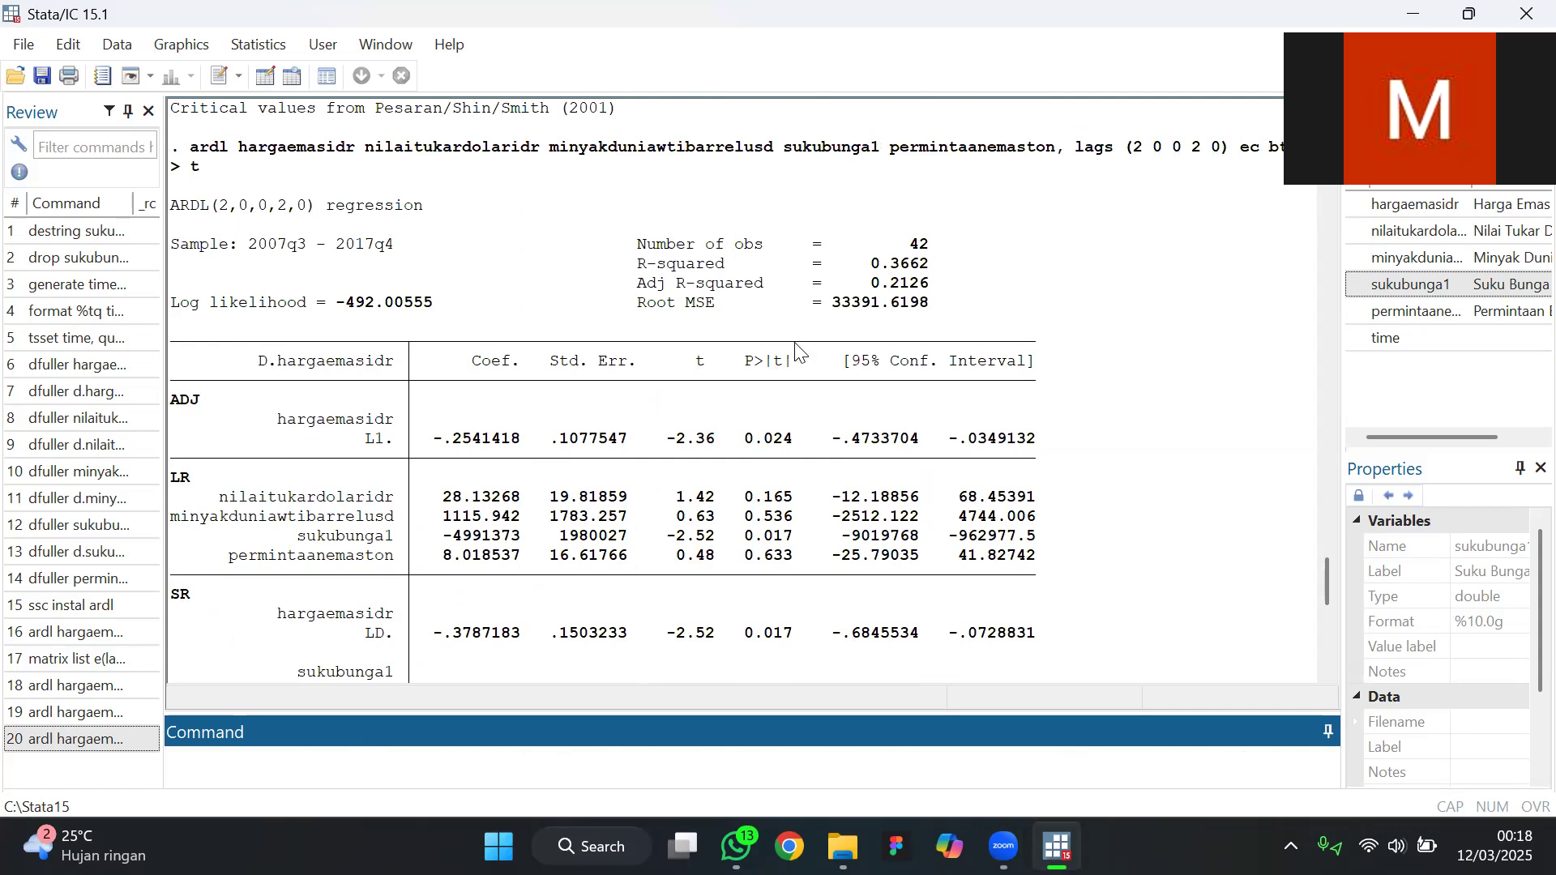
scroll(801, 352, "down", 8)
scroll(339, 415, "down", 1)
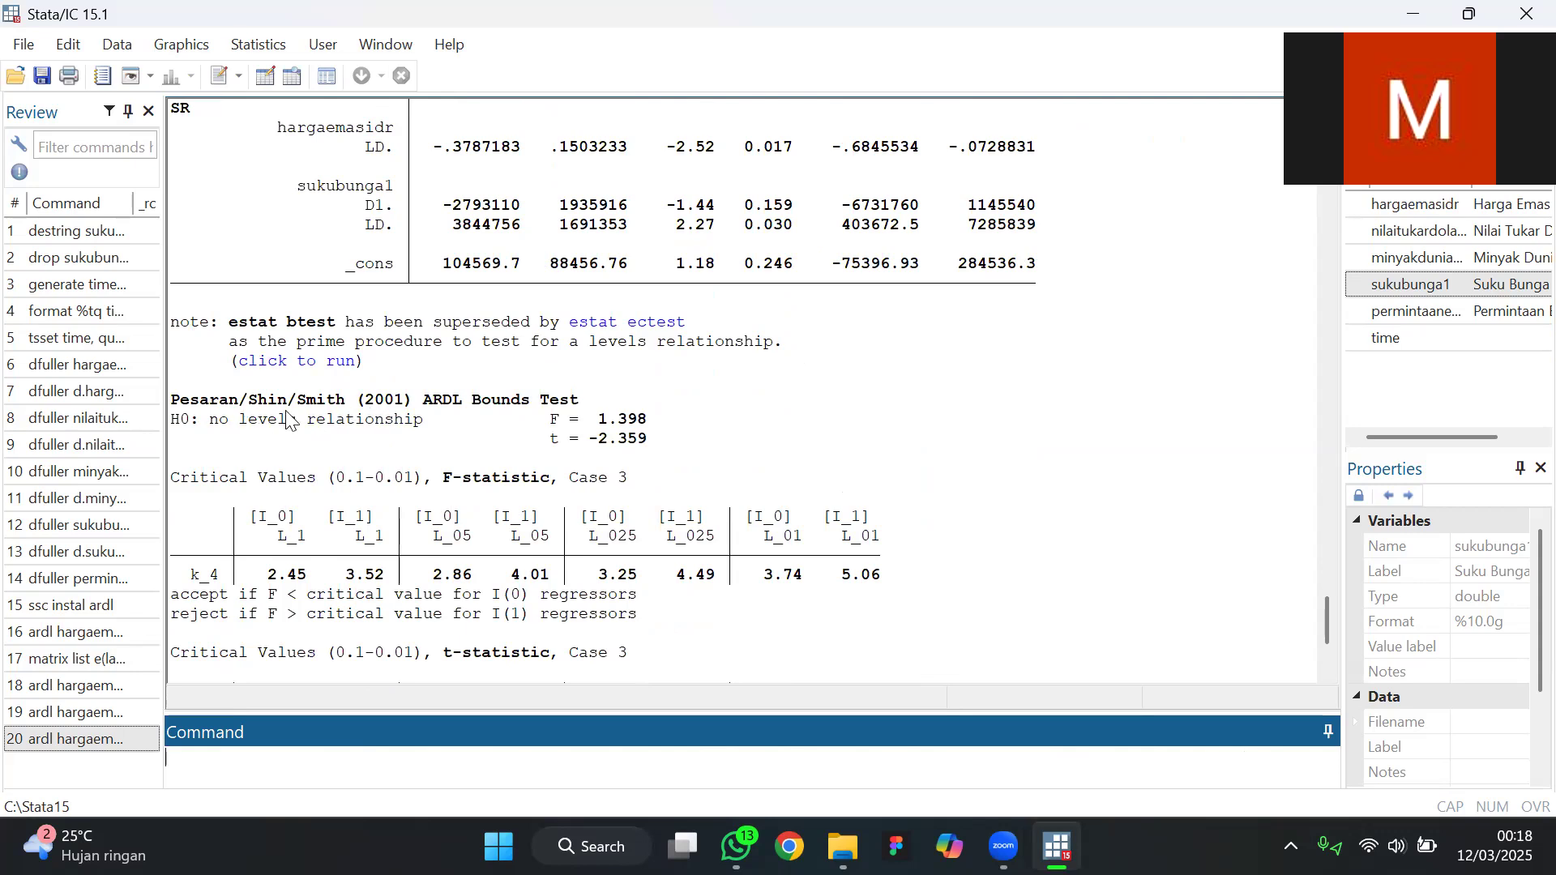
scroll(324, 486, "down", 4)
scroll(294, 521, "up", 4)
left_click(310, 365)
Examine the Pesaran/Shin/Smith bounds test, comparing the F- and t-statistics with their I_0 and I_1 critical values
scroll(378, 413, "up", 5)
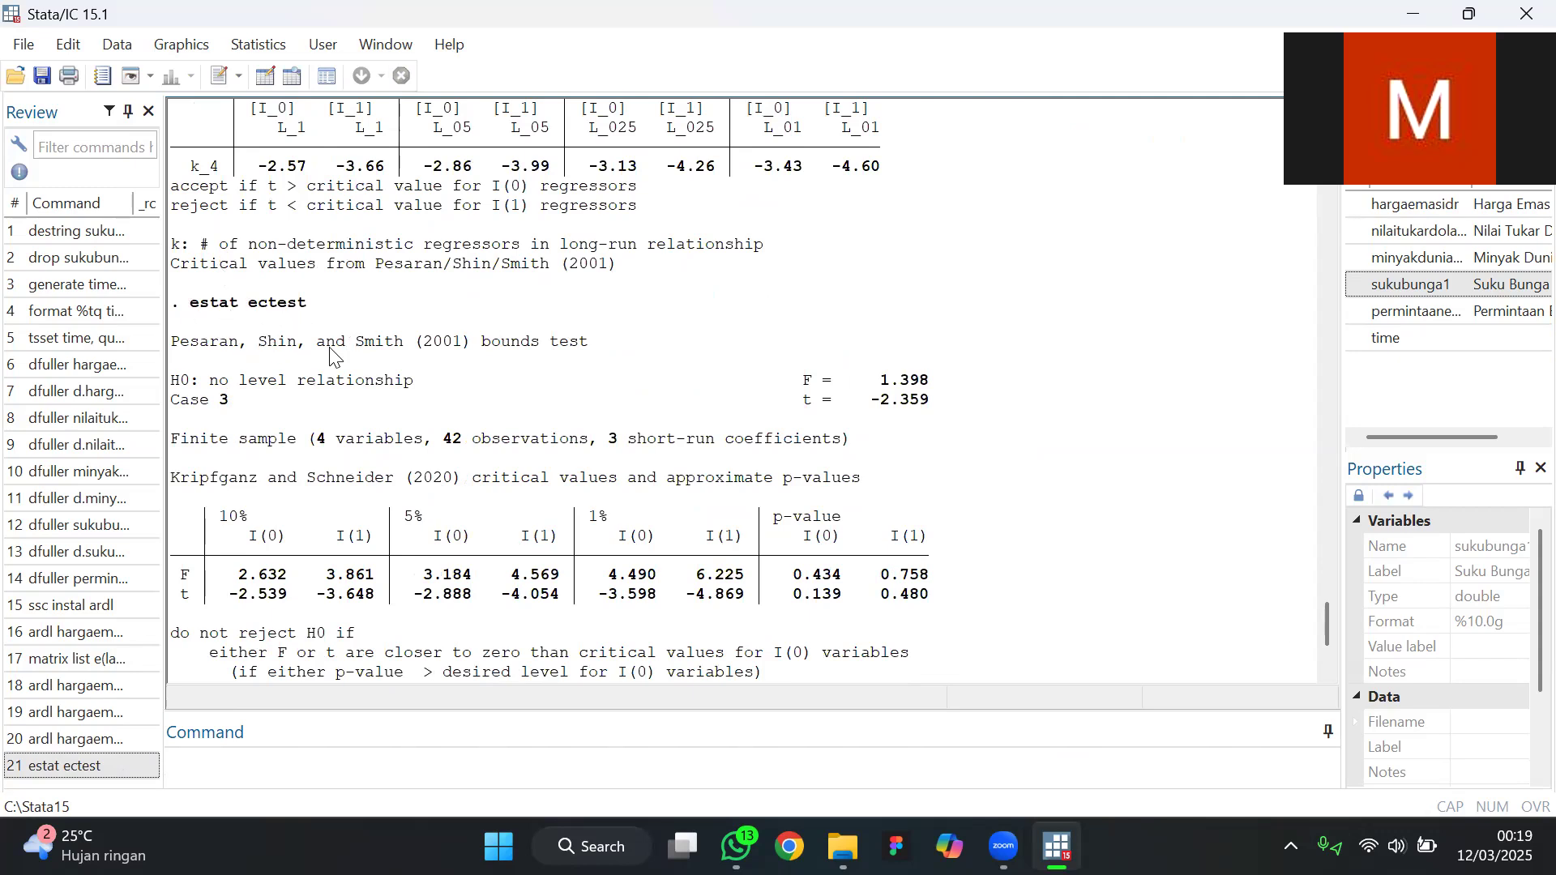
scroll(389, 350, "up", 5)
scroll(390, 350, "up", 3)
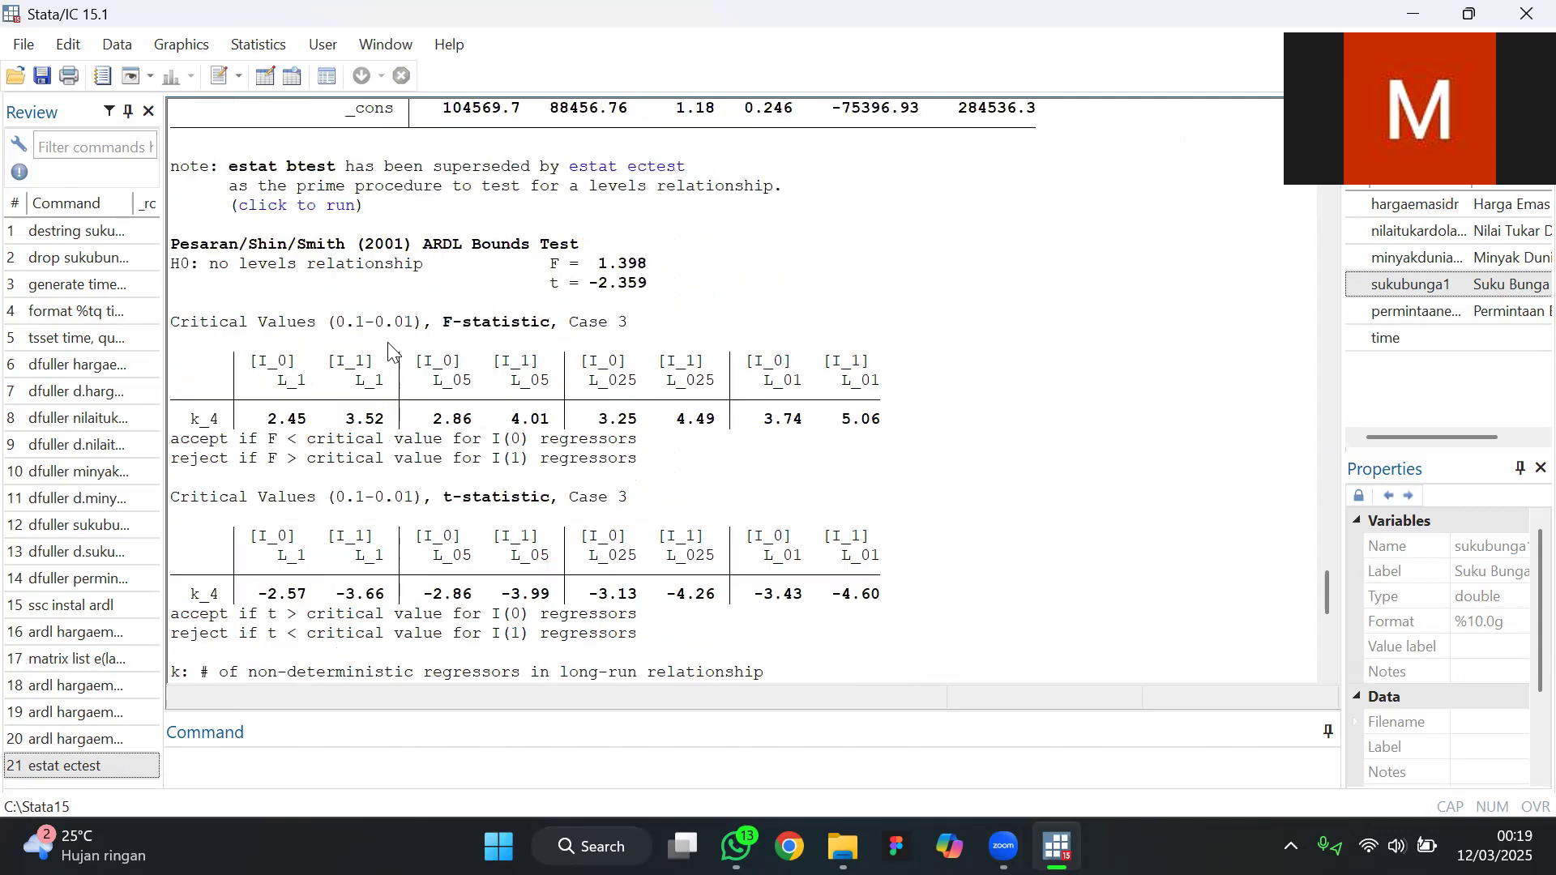
scroll(389, 350, "up", 2)
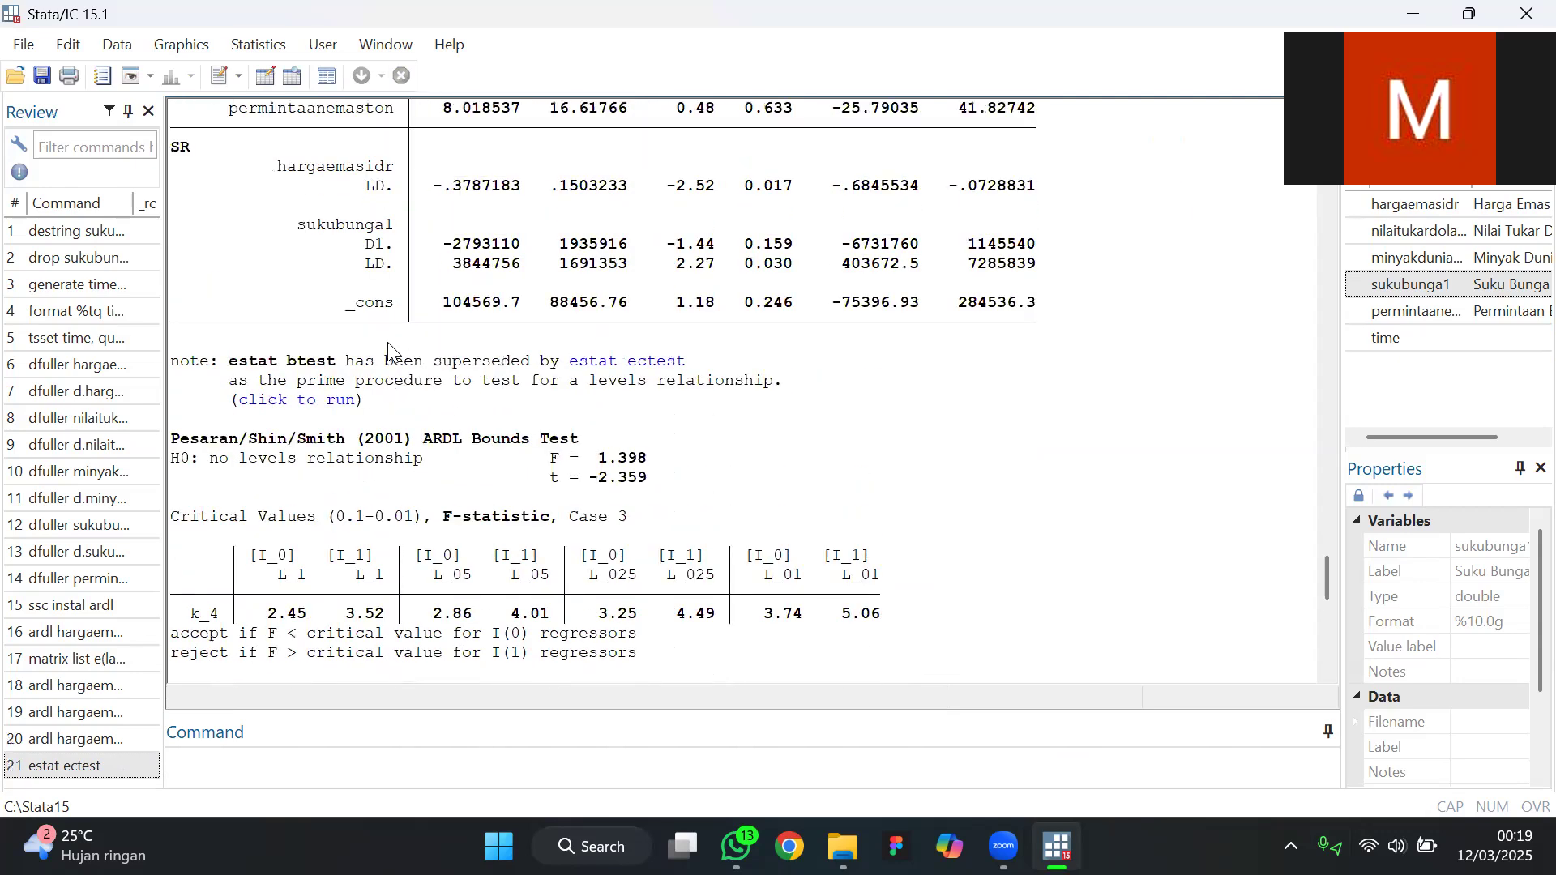
scroll(390, 350, "down", 4)
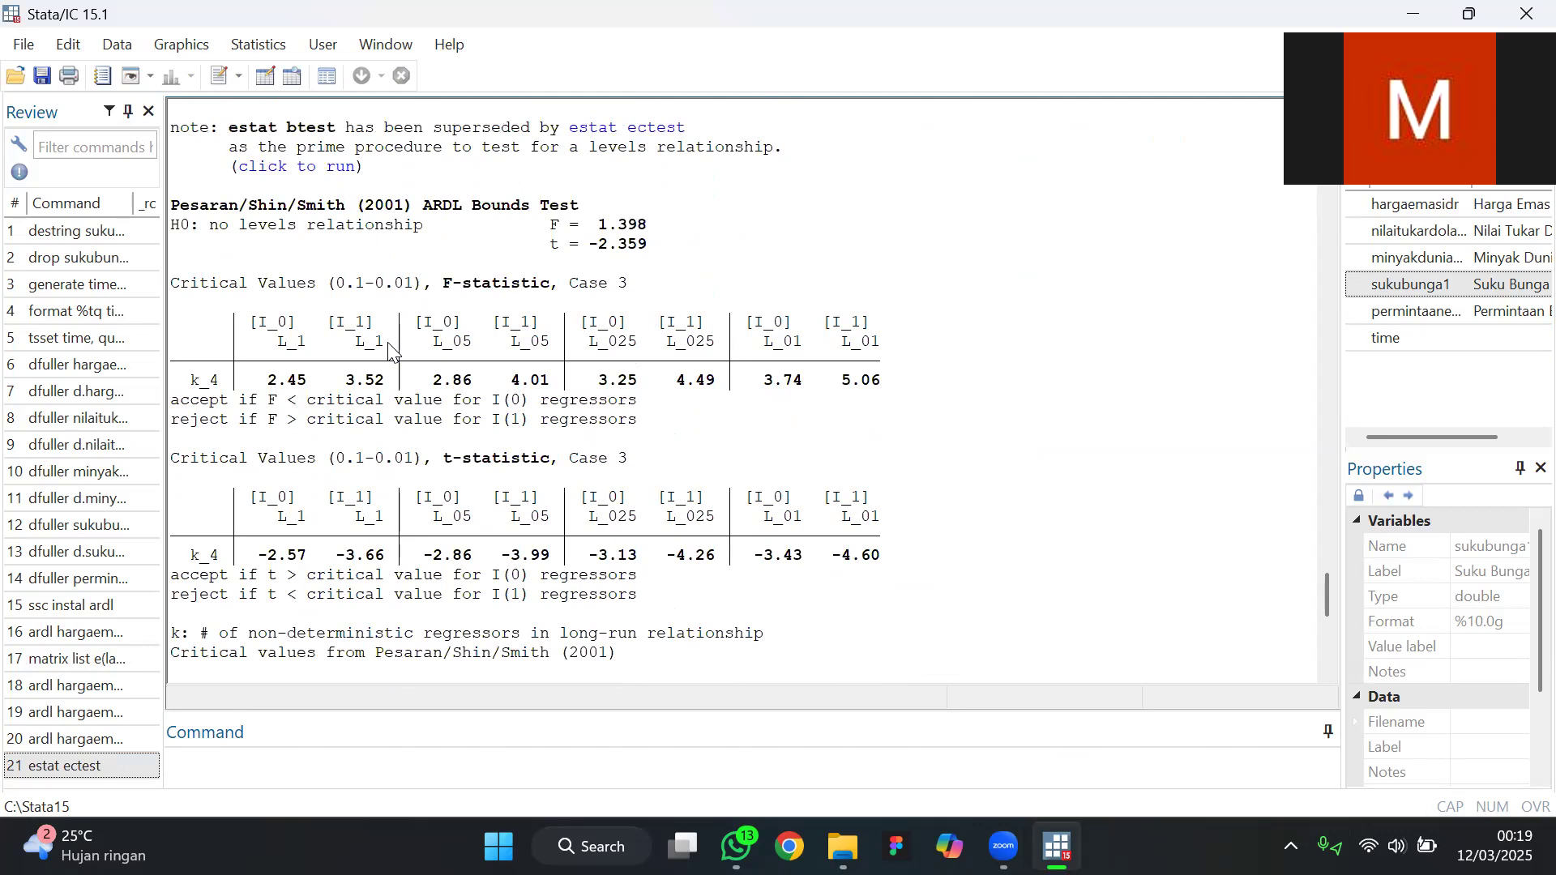
scroll(573, 484, "up", 1)
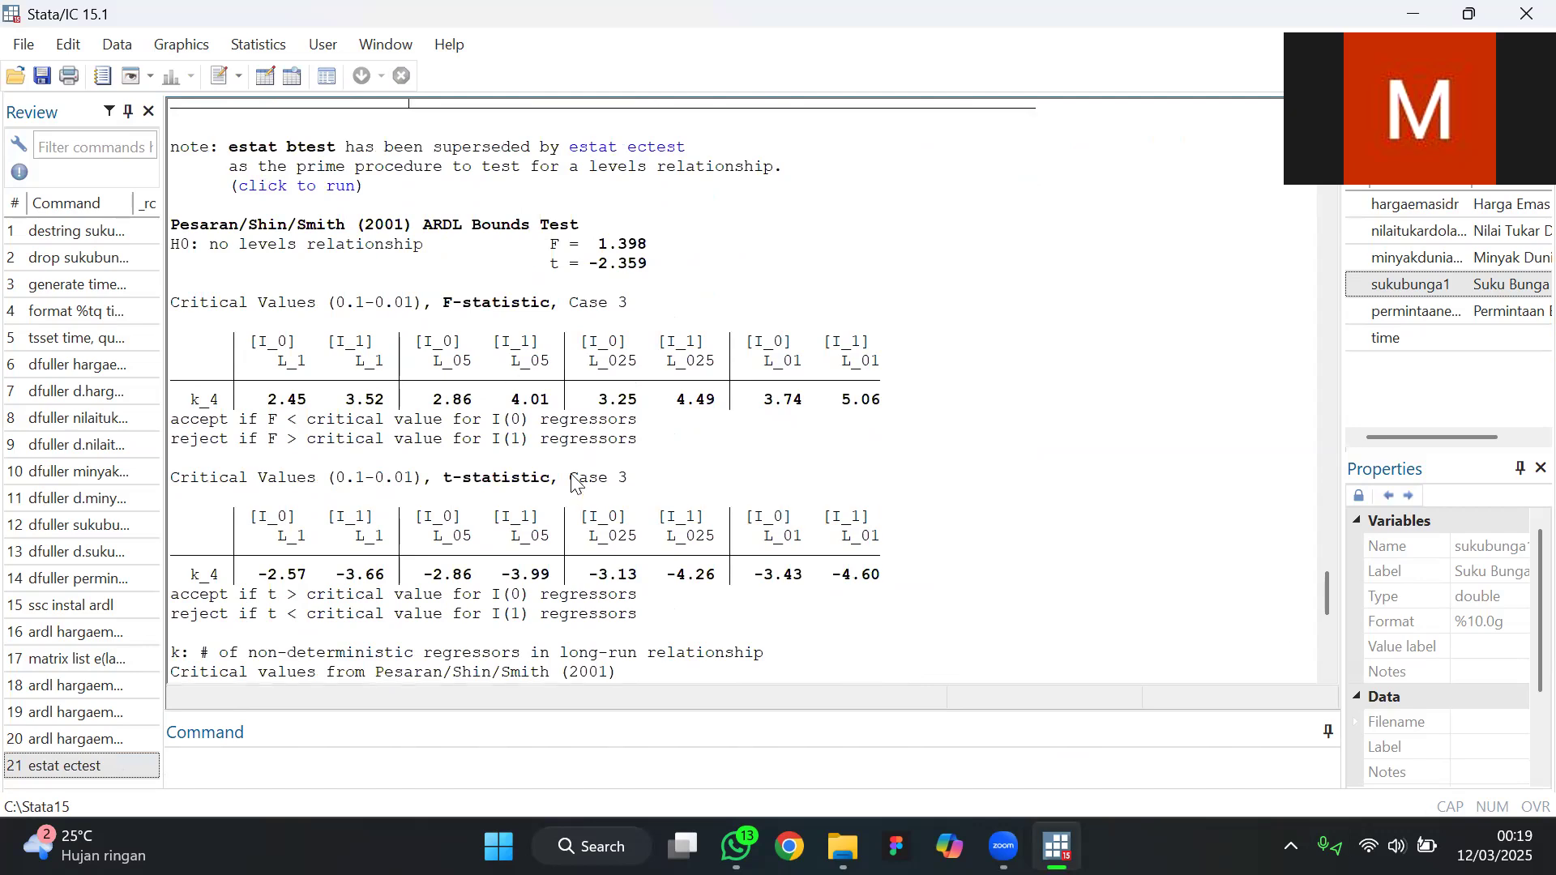
scroll(573, 484, "up", 1)
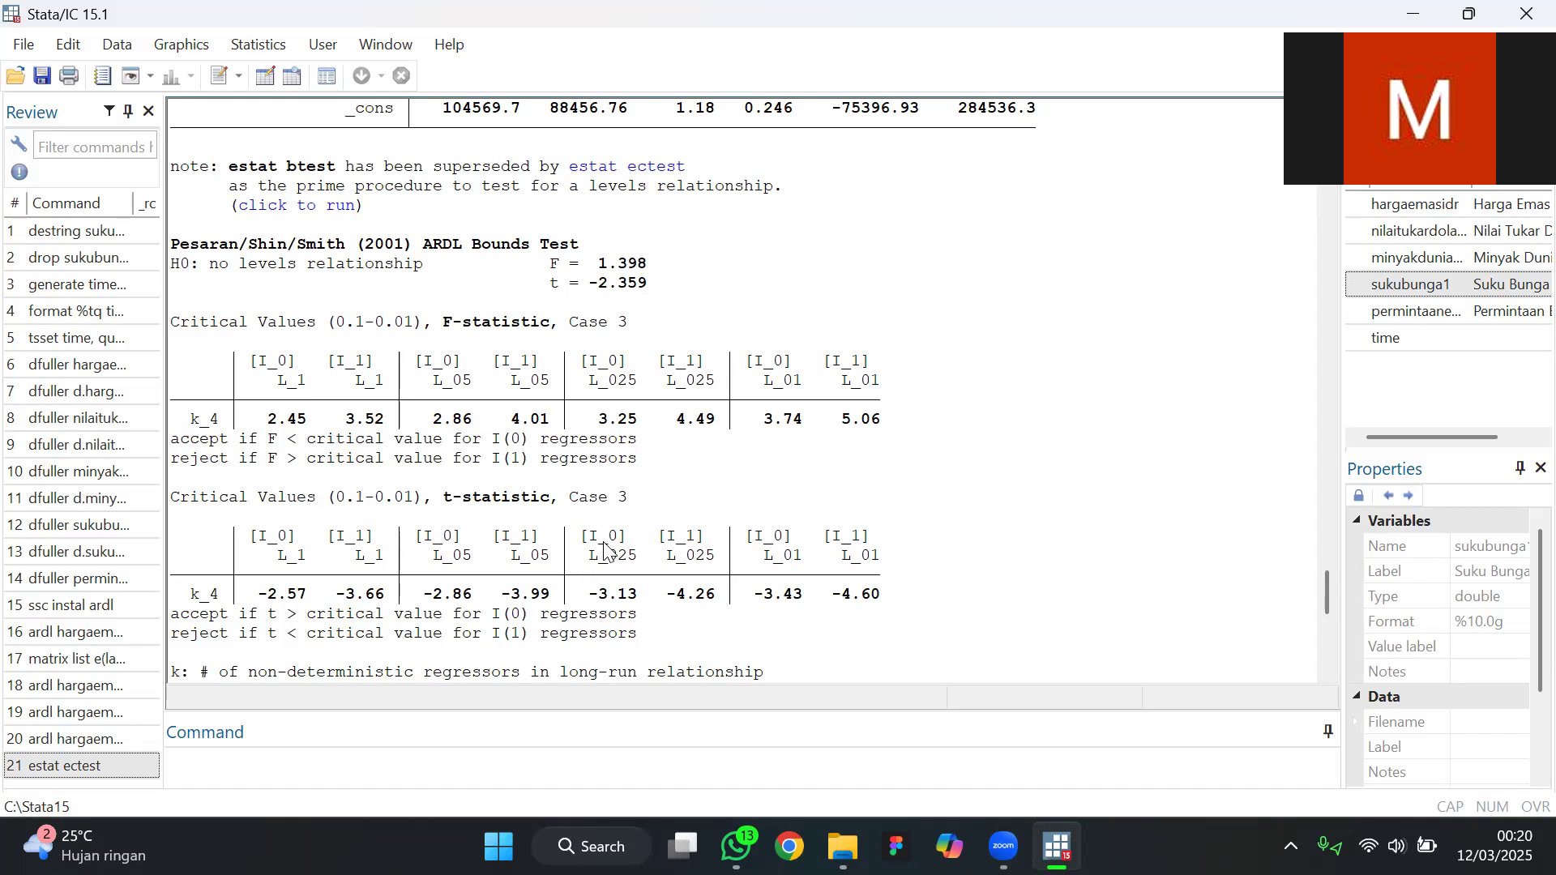
scroll(632, 355, "down", 1)
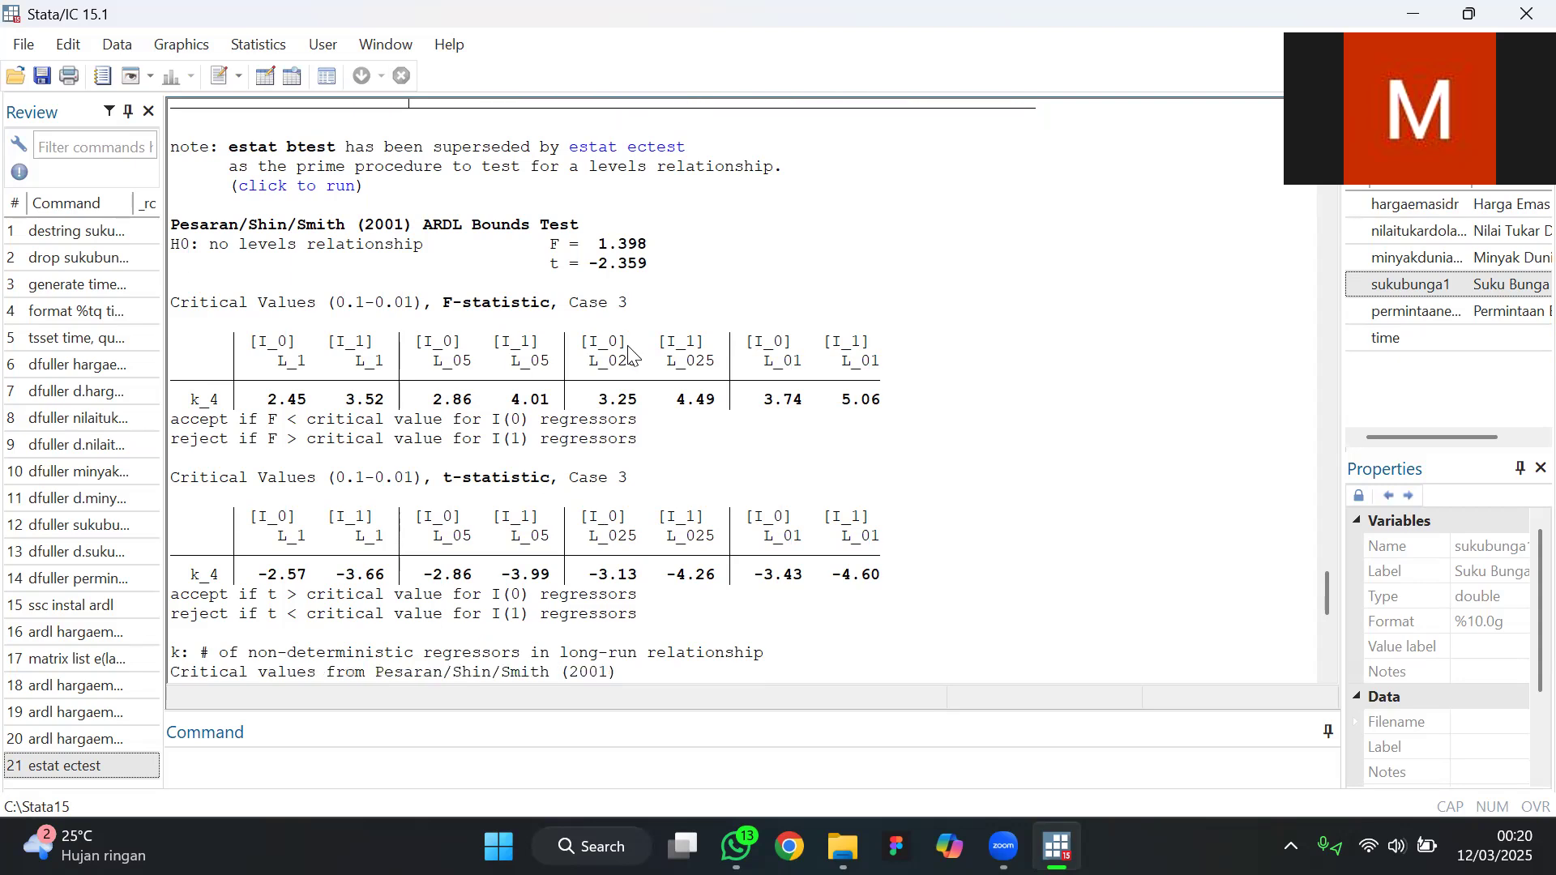
Examine the estat ectest output, including the Kripfganz and Schneider critical values, p-values, rejection rules and decision table
scroll(632, 354, "down", 1)
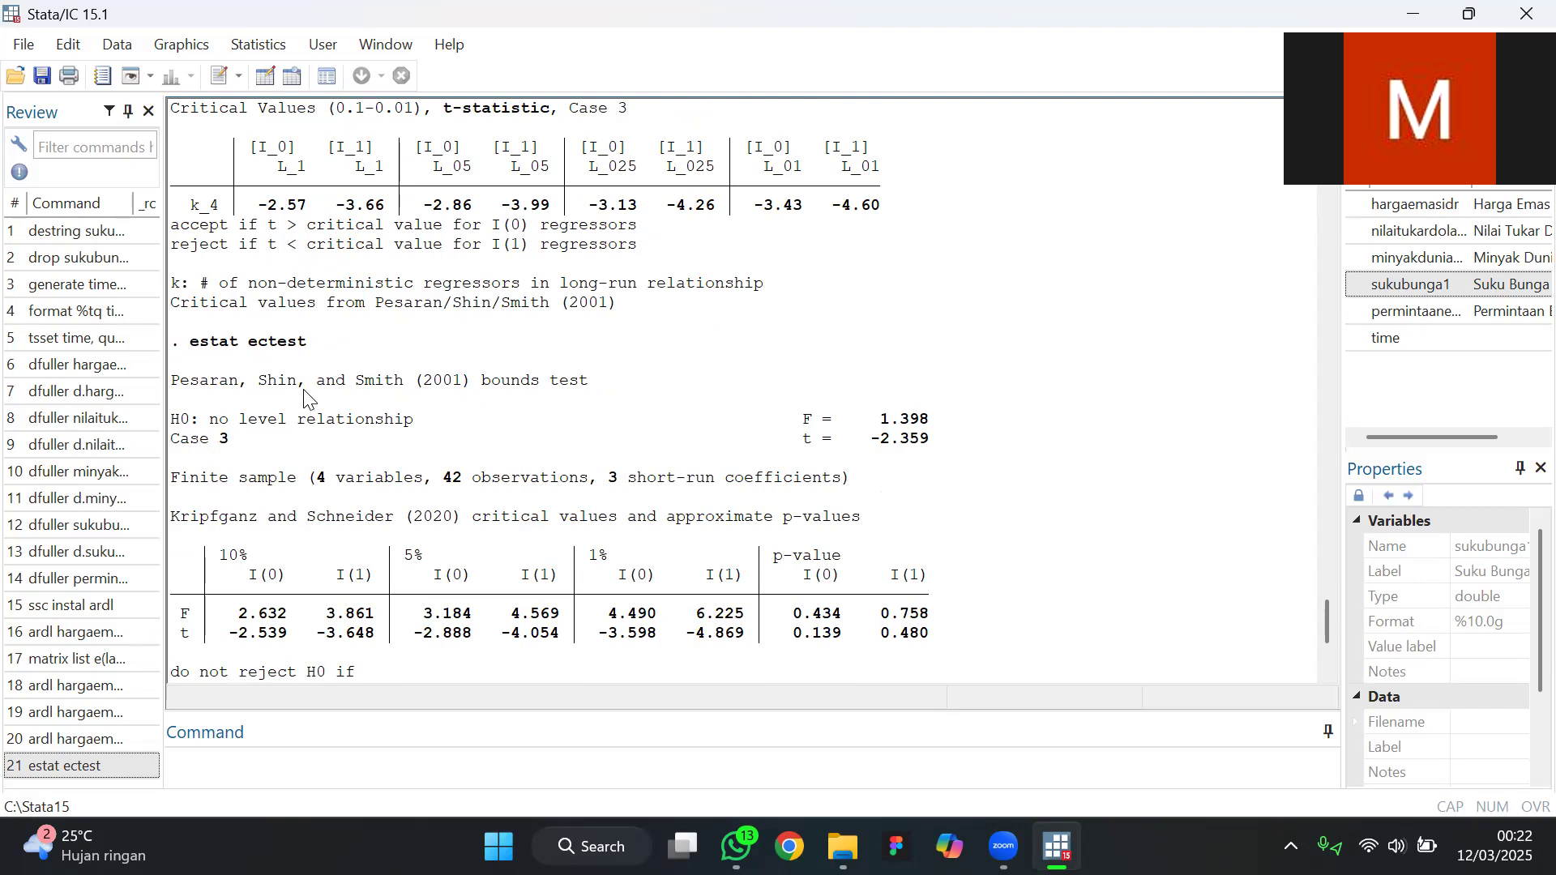
scroll(305, 397, "down", 2)
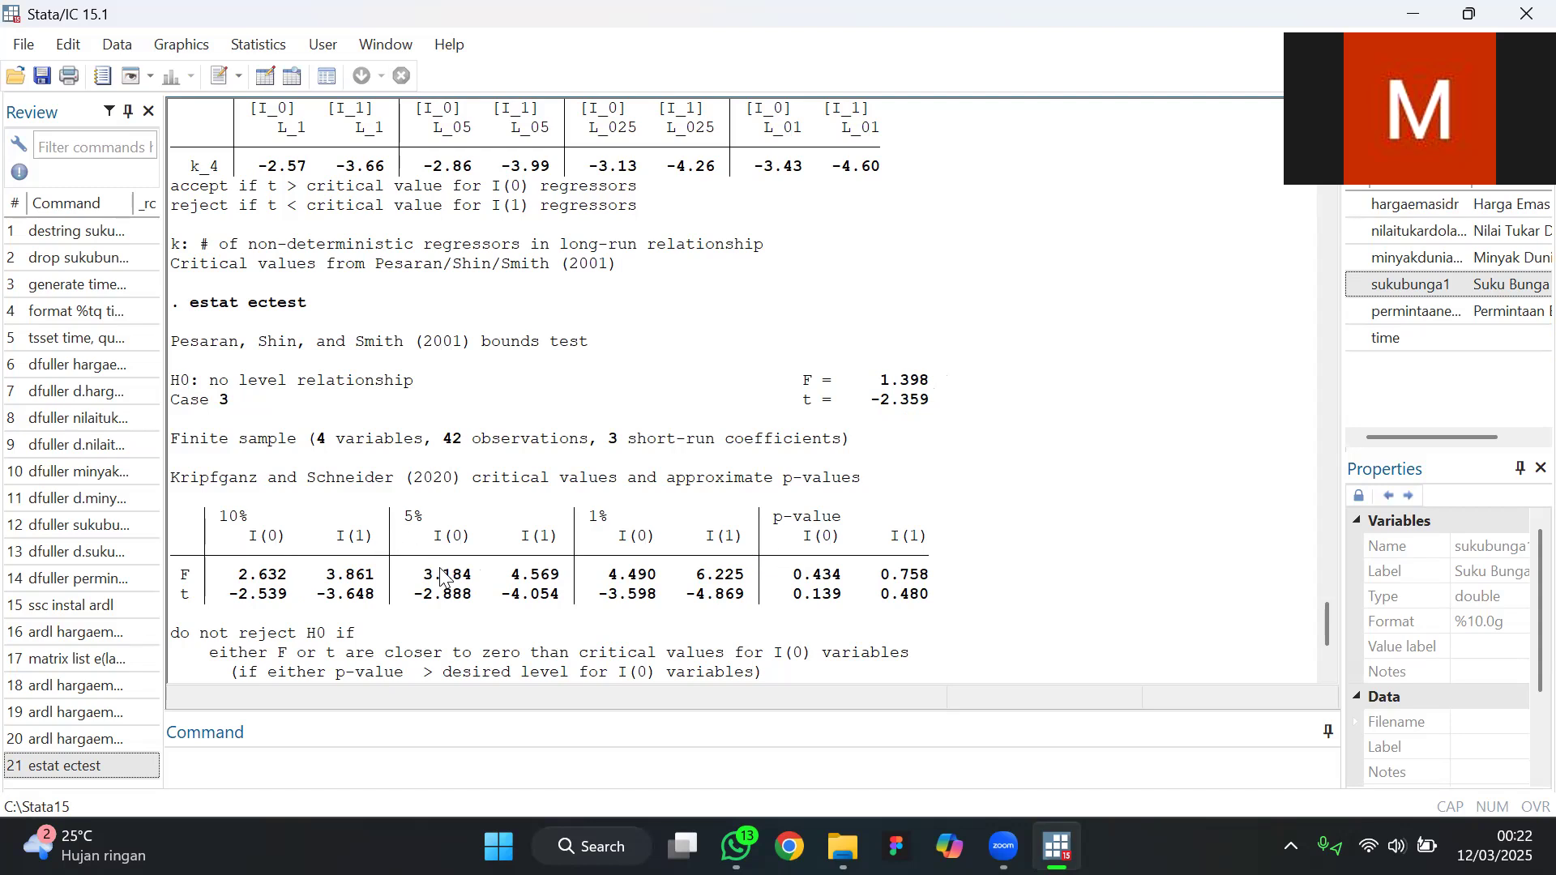
scroll(557, 498, "down", 1)
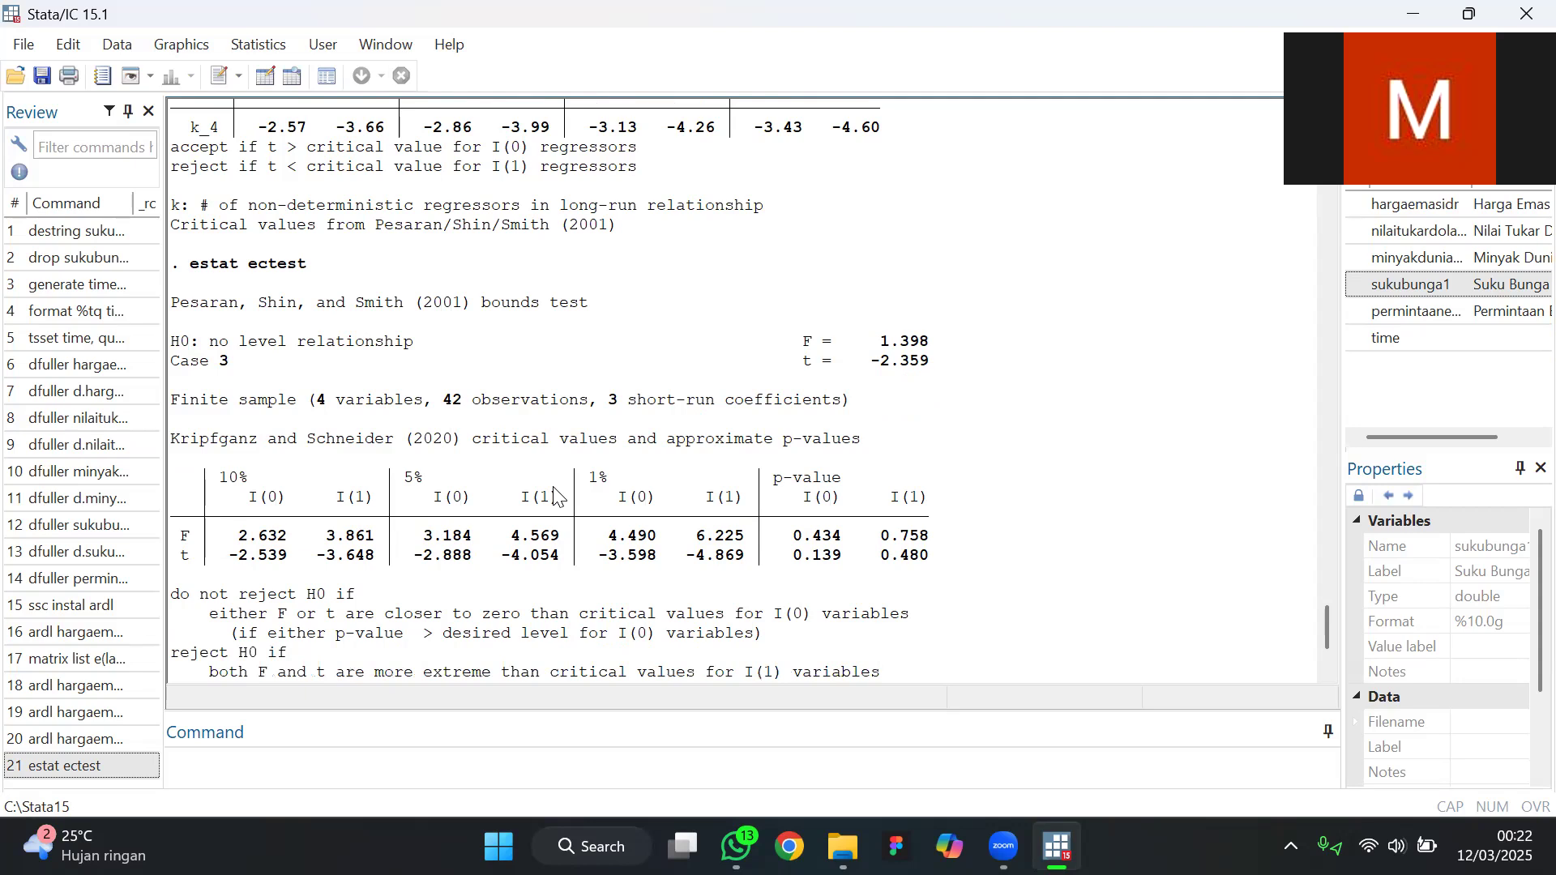
scroll(557, 496, "up", 8)
scroll(557, 495, "down", 4)
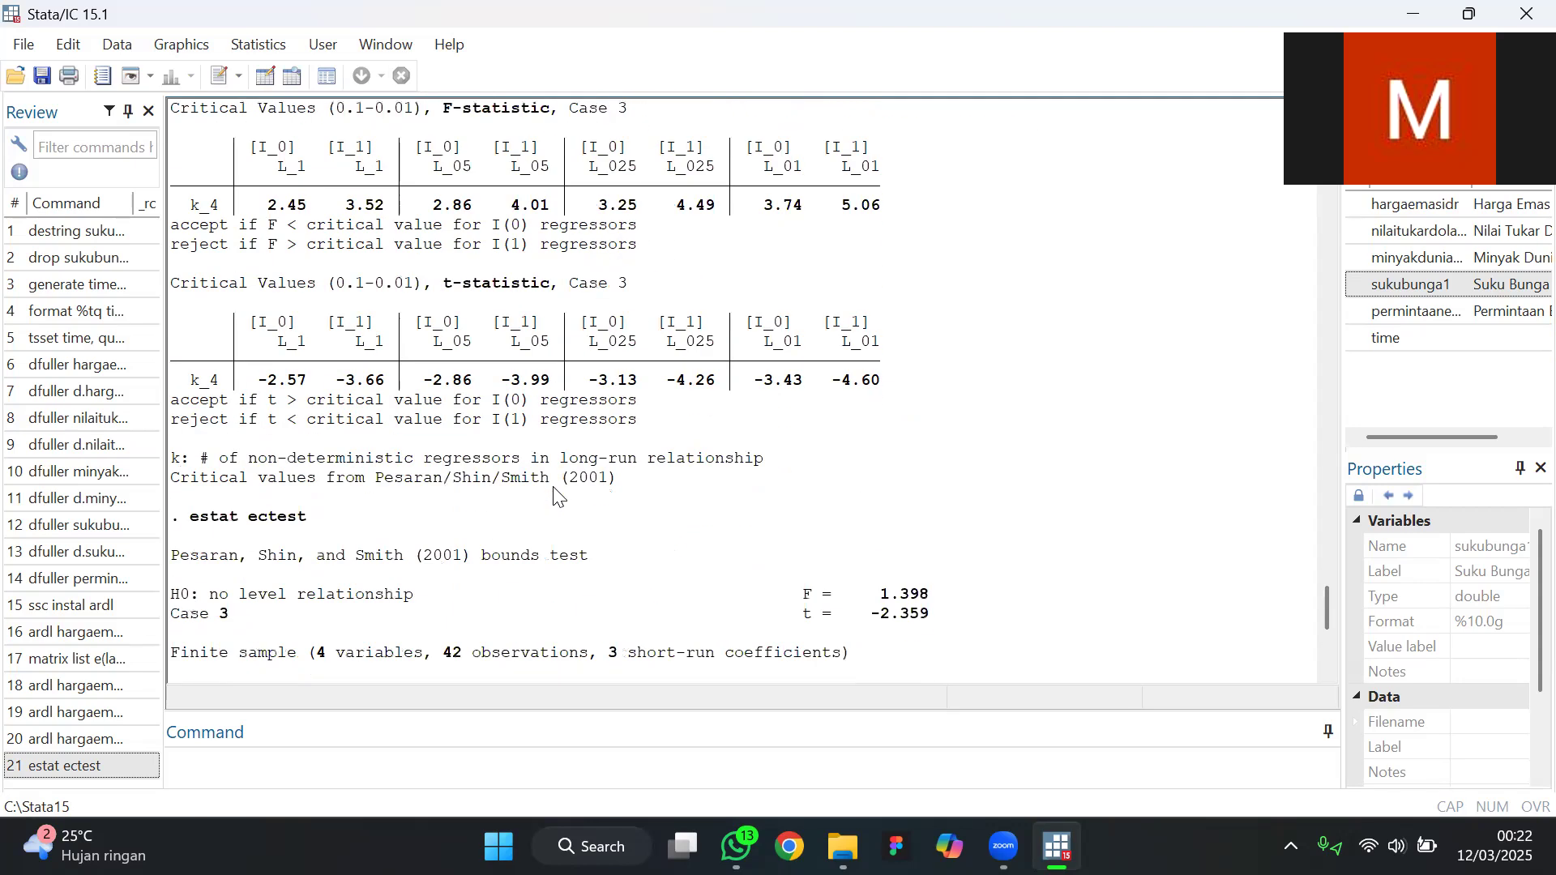
scroll(480, 354, "down", 3)
scroll(475, 584, "down", 1)
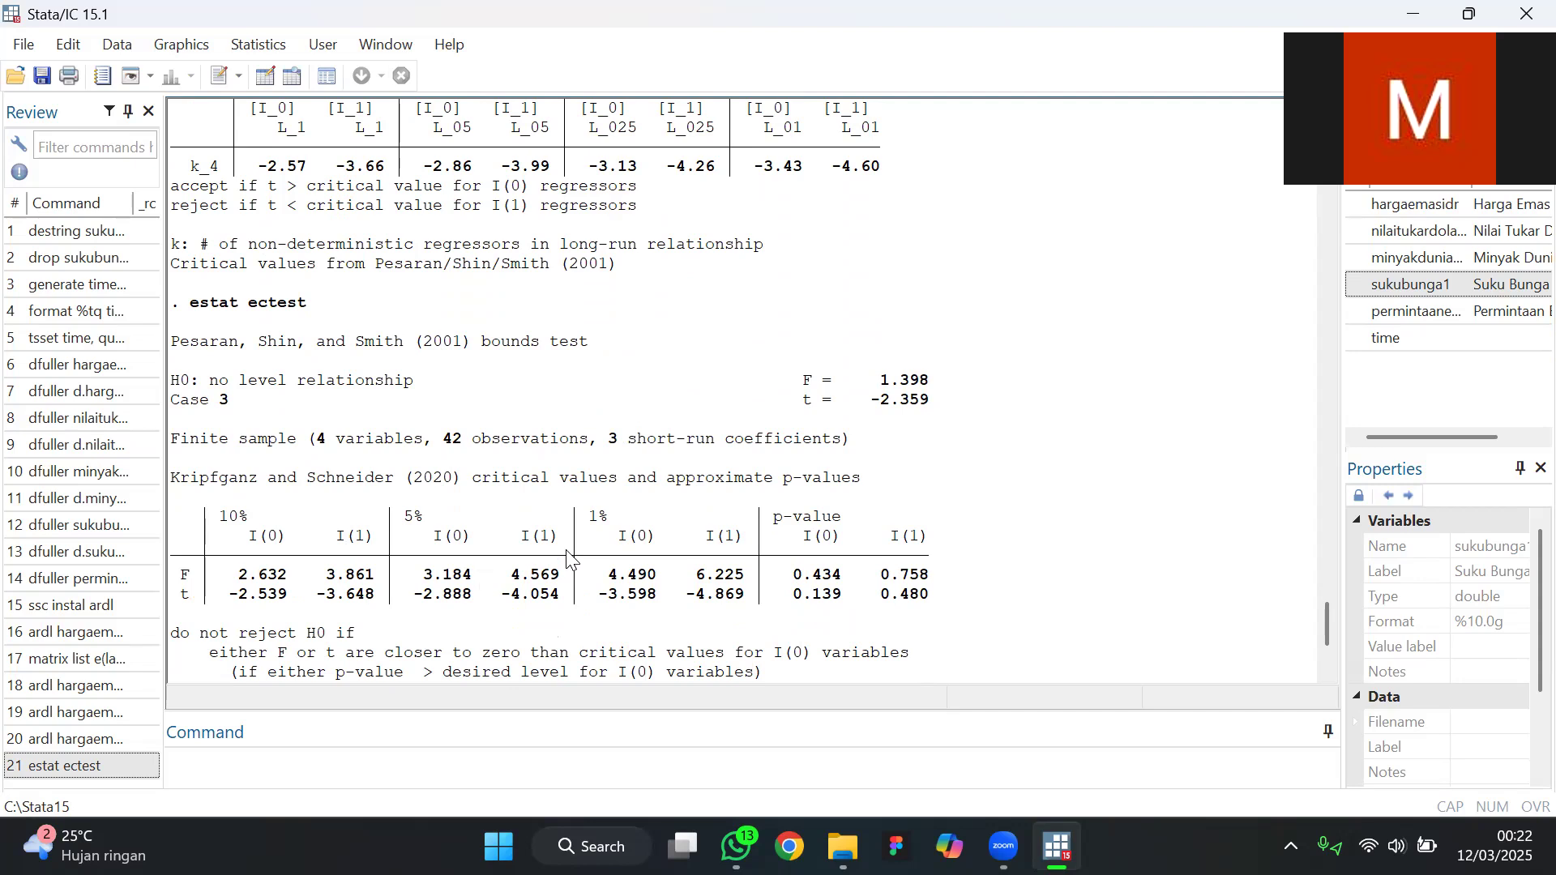
scroll(594, 513, "down", 1)
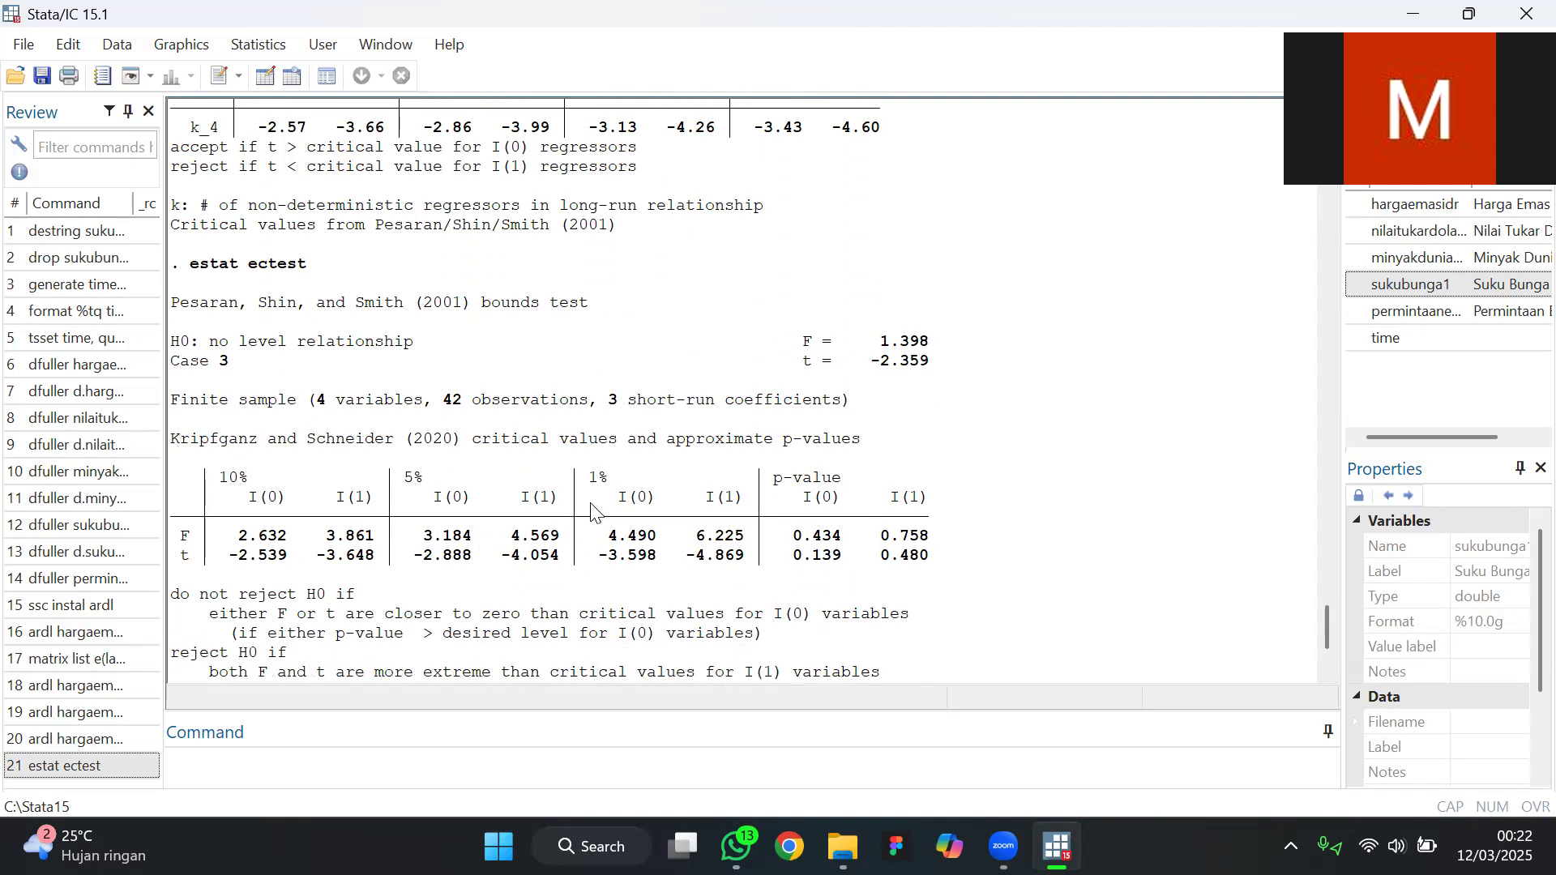
scroll(604, 534, "down", 1)
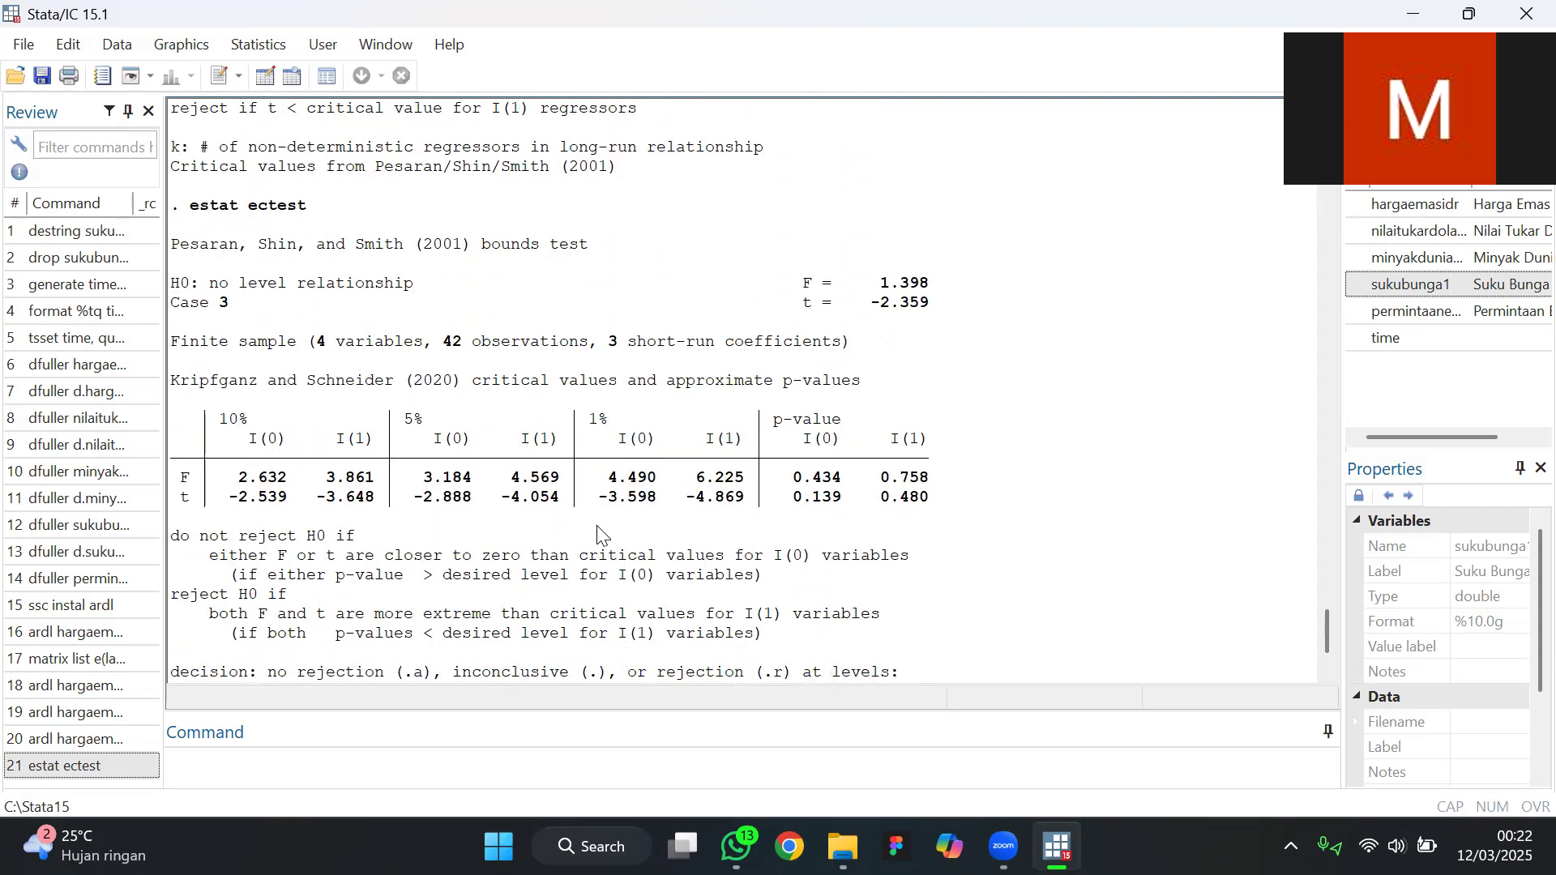
scroll(541, 499, "down", 1)
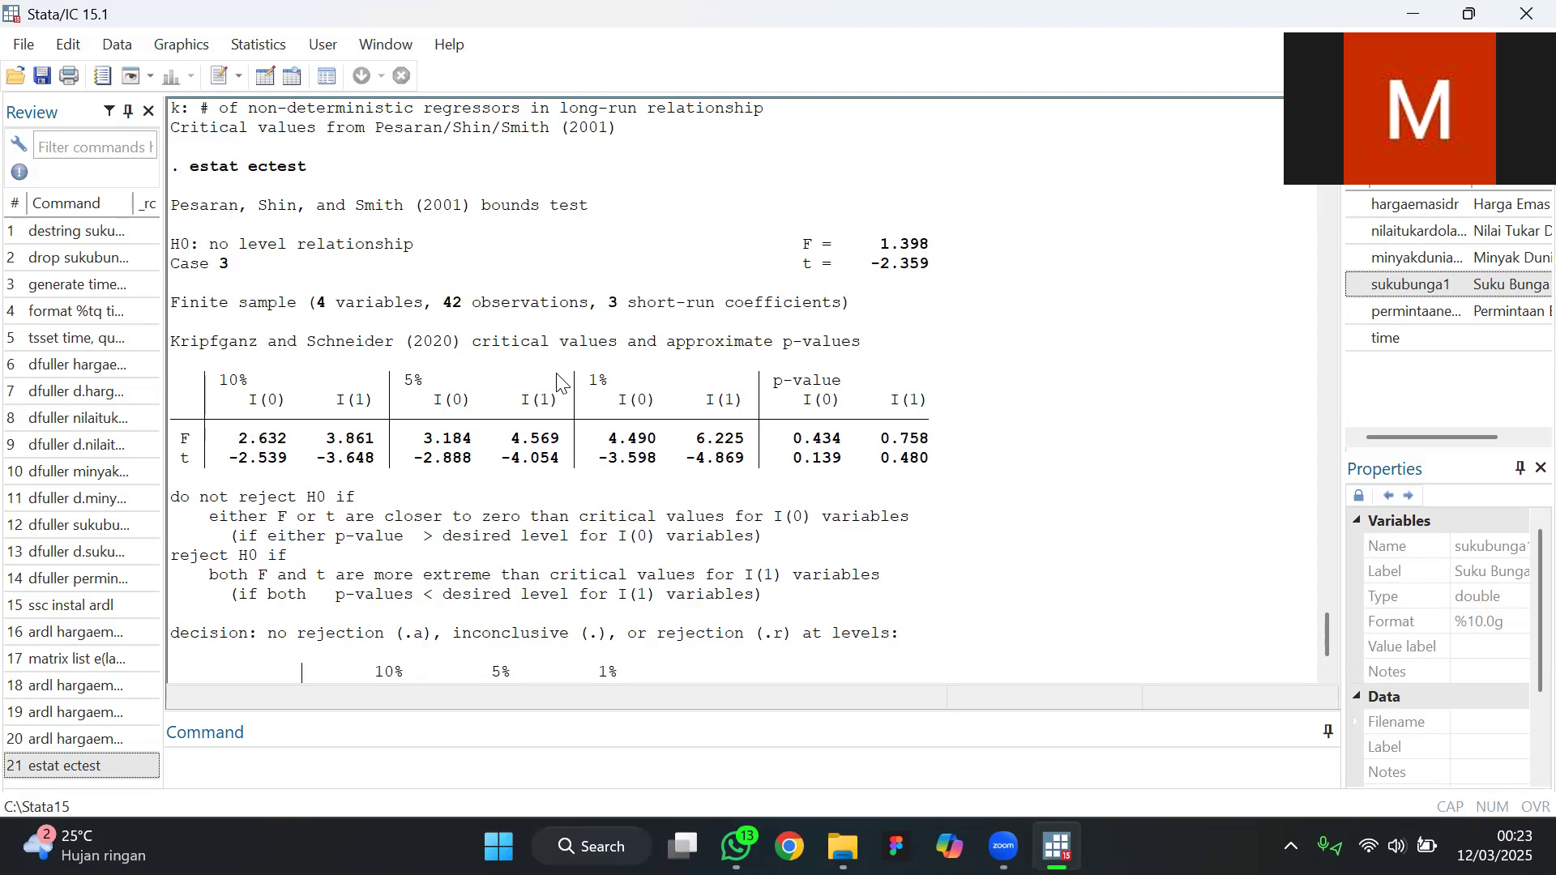
scroll(559, 381, "down", 1)
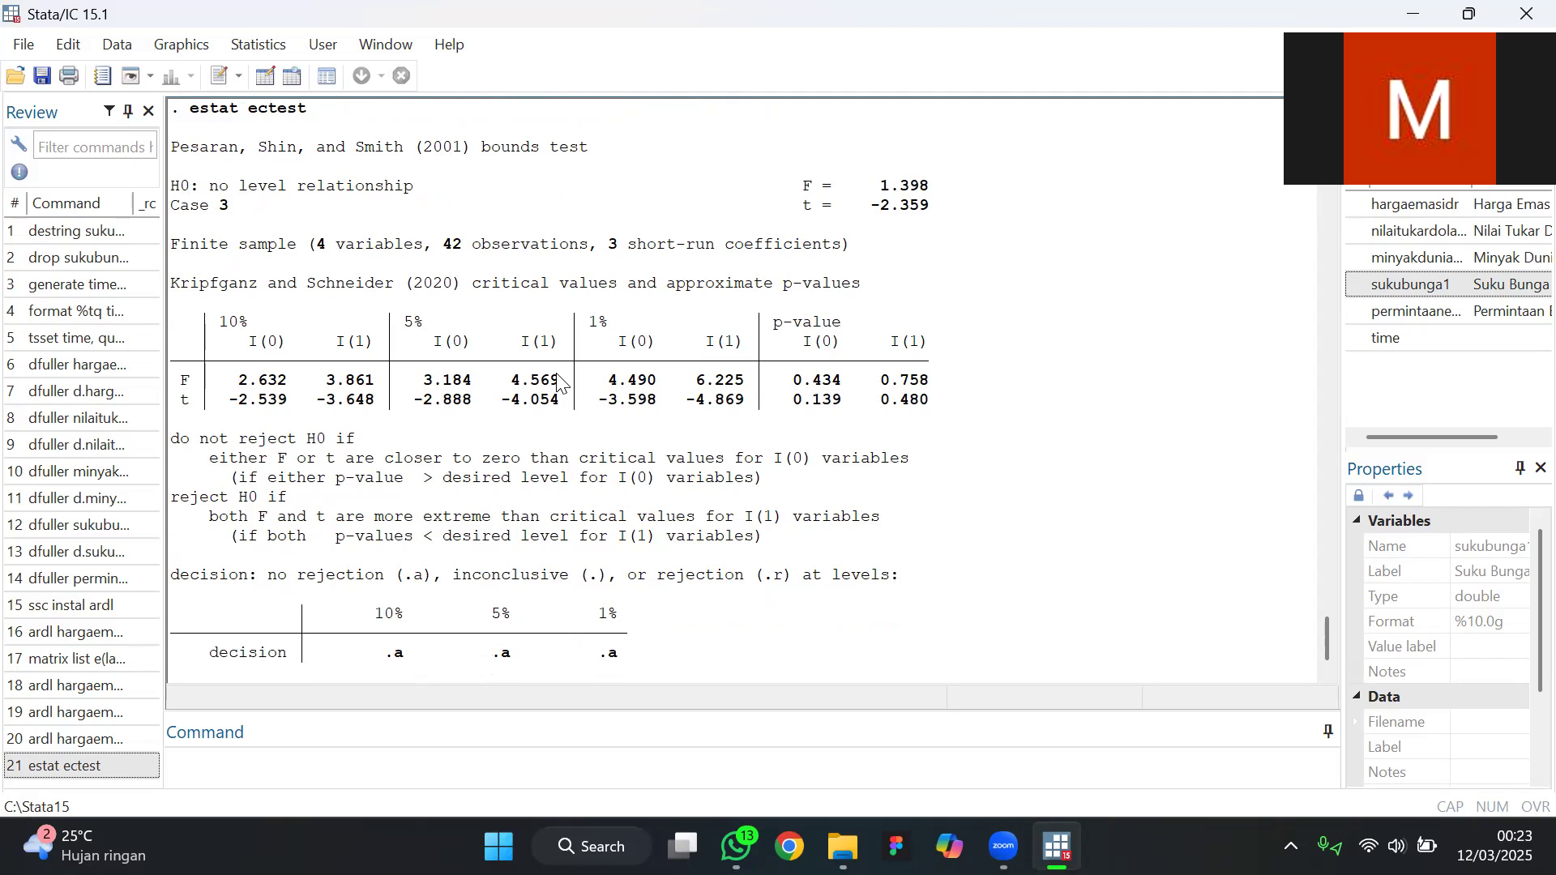
scroll(559, 381, "down", 1)
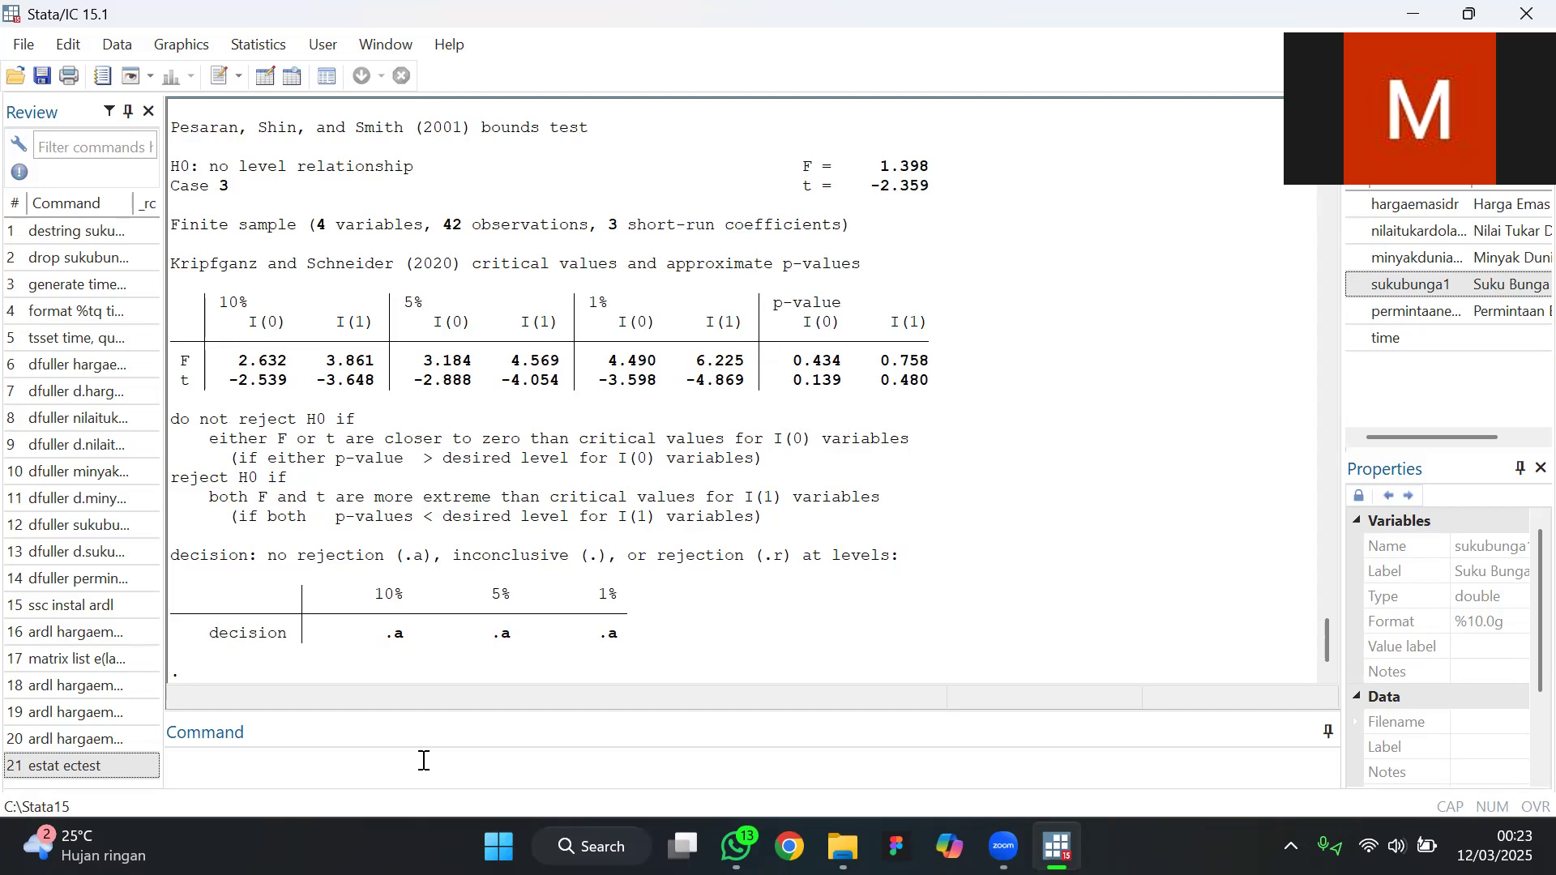
Run the Durbin-Watson autocorrelation test with the command estat dwatson
left_click(423, 760)
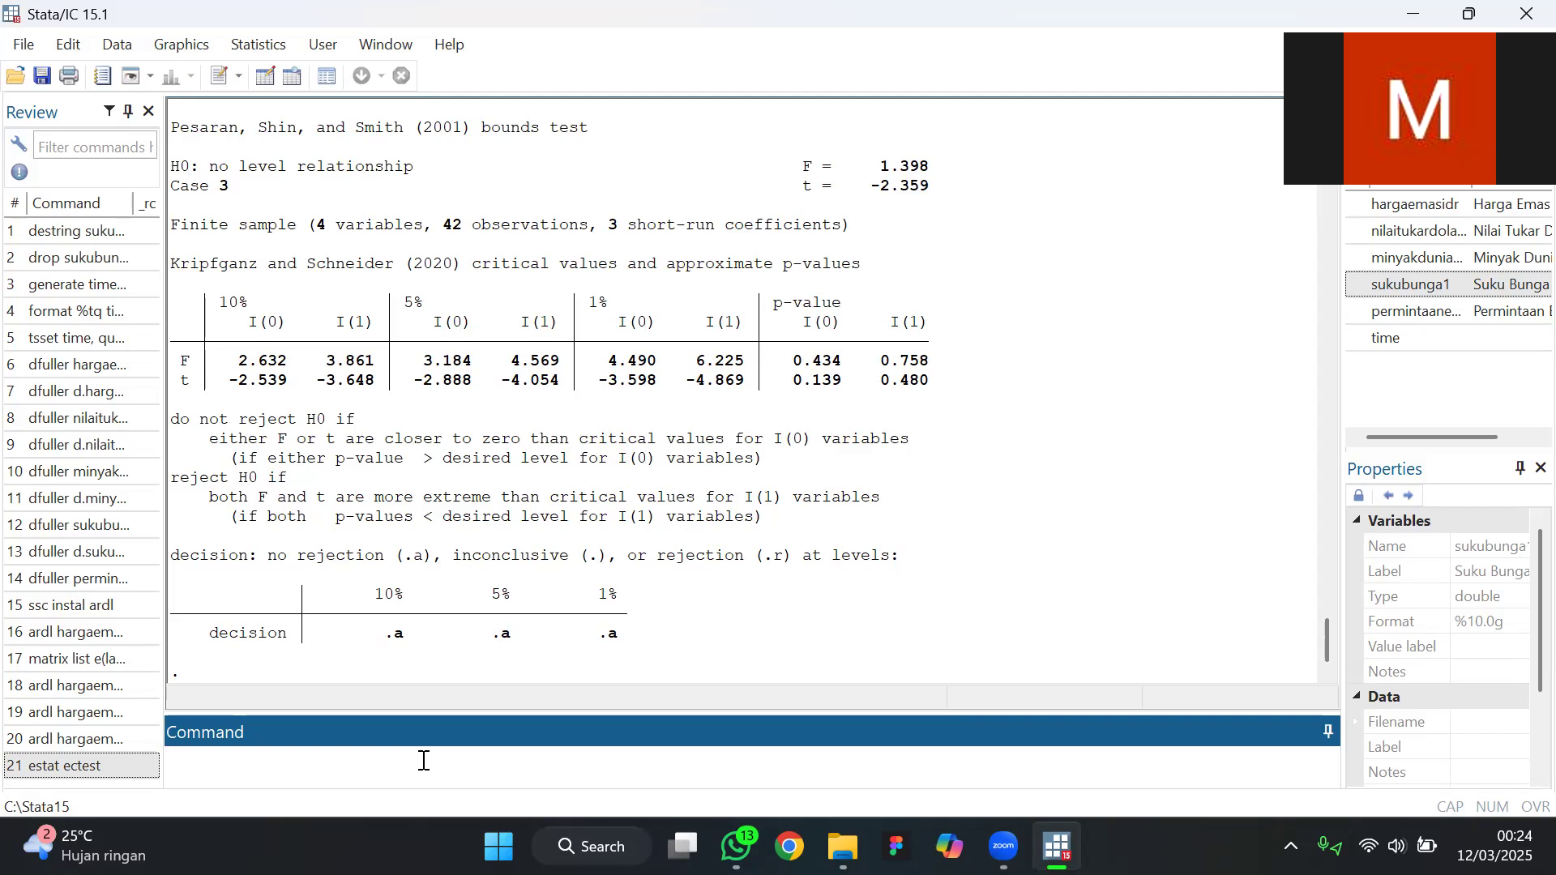
type("estat dwatson")
key("Return")
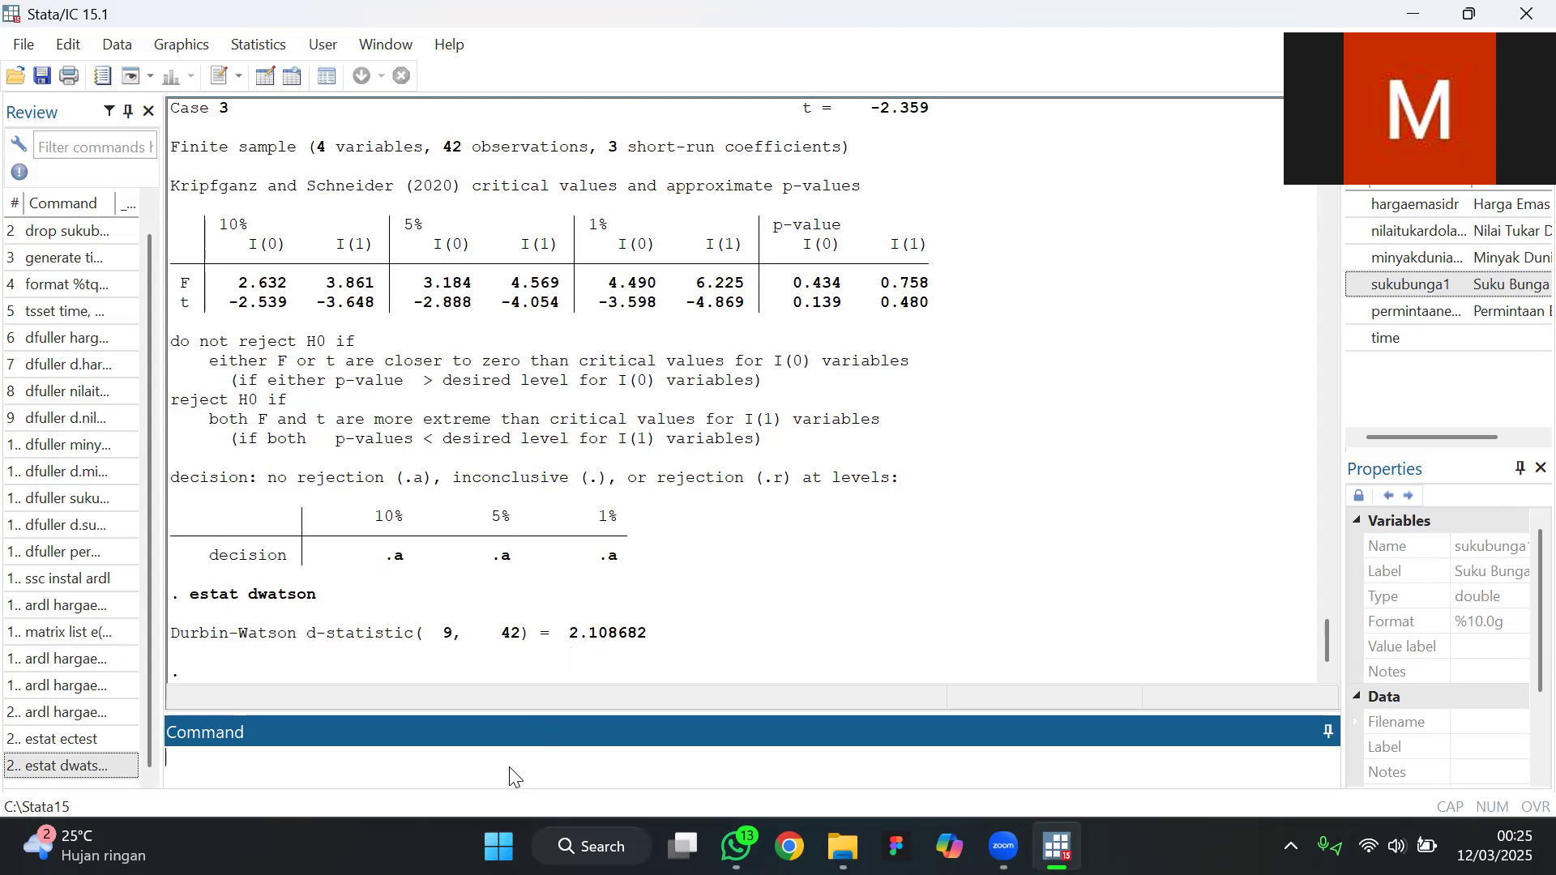
Install the white package from SSC with the command ssc instal white
type("ssc")
type("instal white")
key("Return")
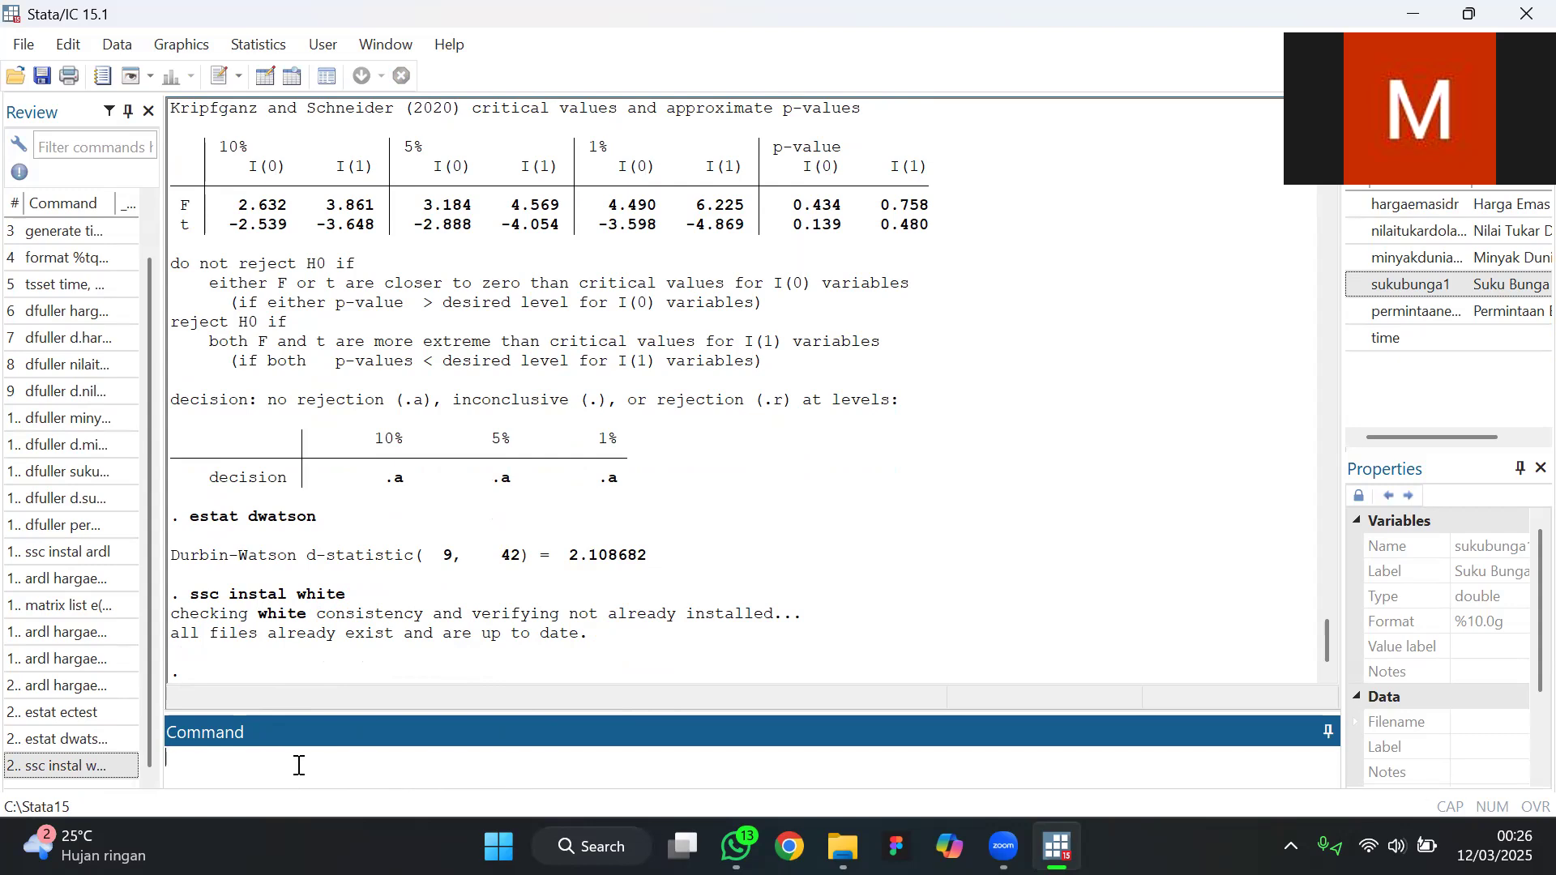
Run White's heteroskedasticity test with the command estat imtest, white
type("estat imtest, white")
key("Return")
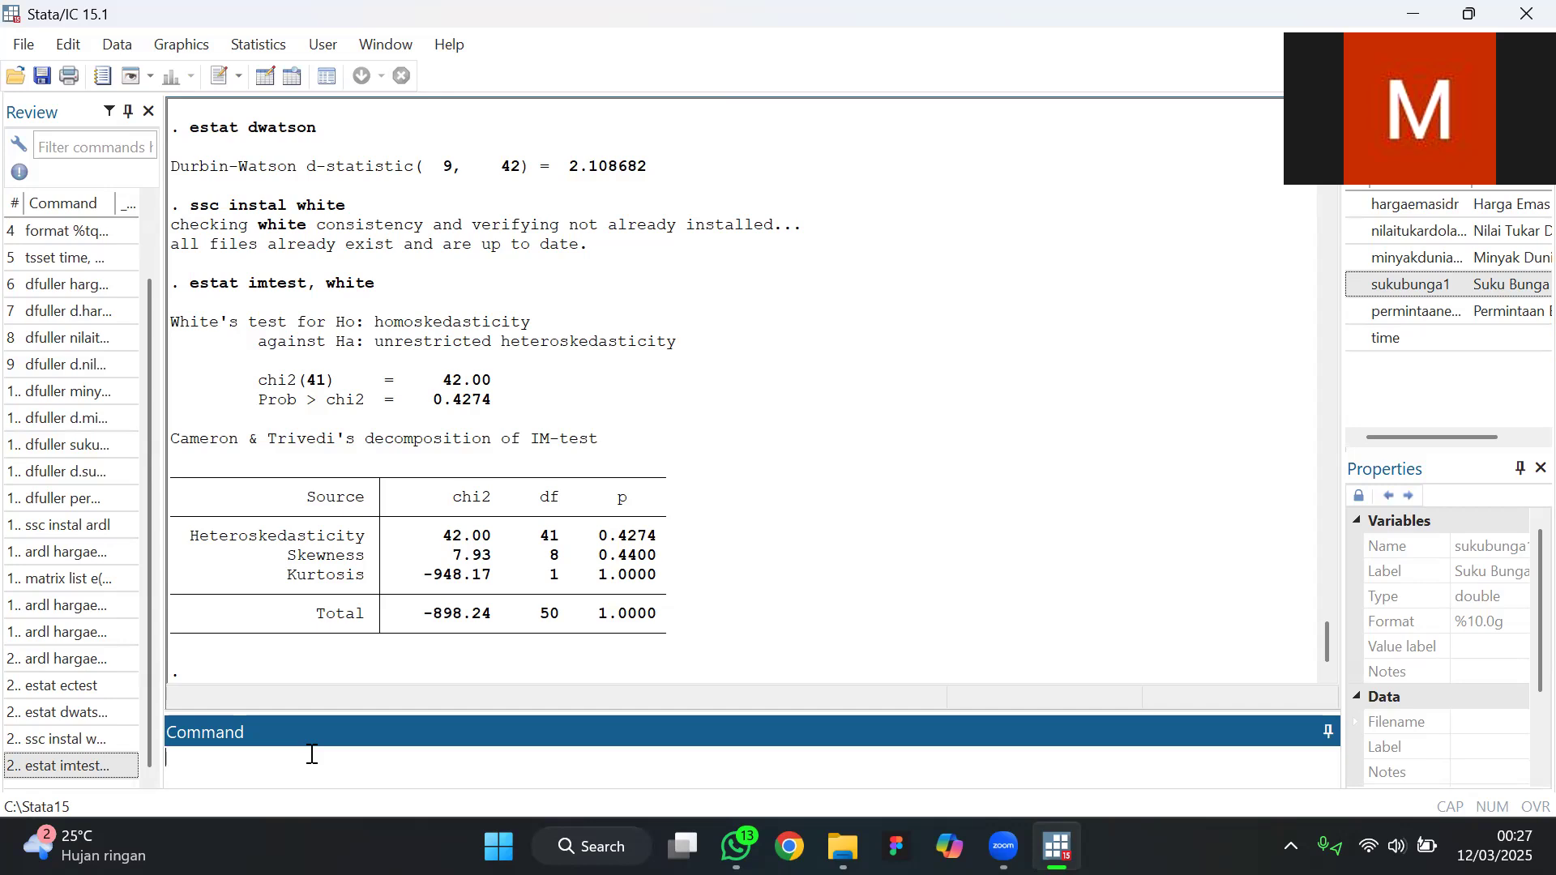
Install the cusum6 package from SSC with the command ssc instal cusum6
type("c")
key("BackSpace")
type("cu")
key("BackSpace")
key("BackSpace")
type("ssc intstal cusum6")
key("Return")
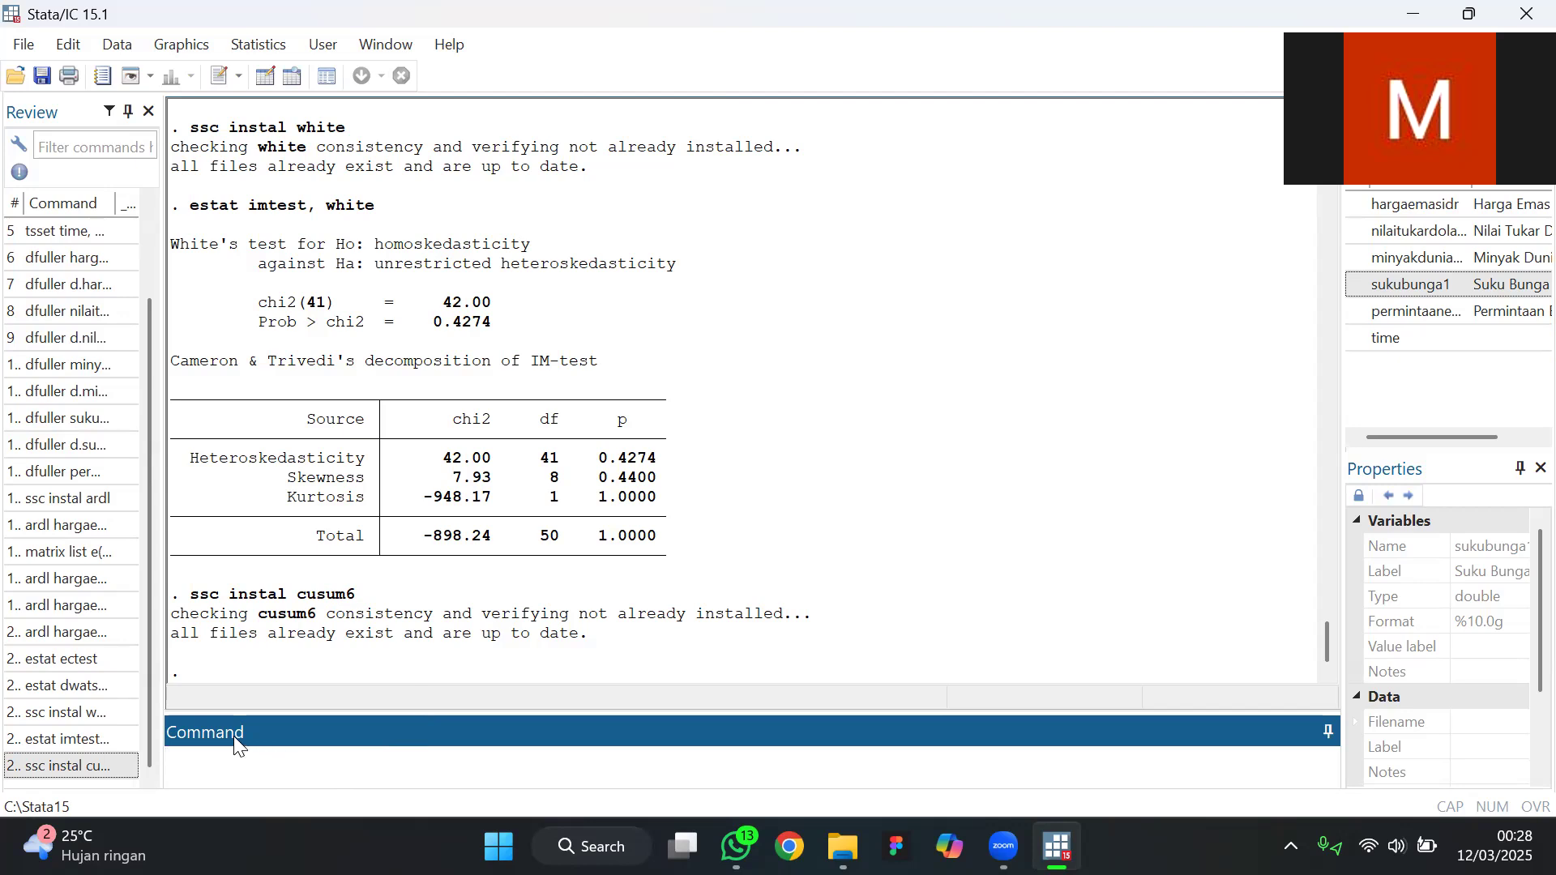
Start a cusum6 command with the variable list hargaemasidr nilaitukardolaridr minyakduniawtibarrelusd sukubunga1 permintaanemaston copied from the earlier ardl command in the results
type("cusum6")
scroll(436, 450, "up", 15)
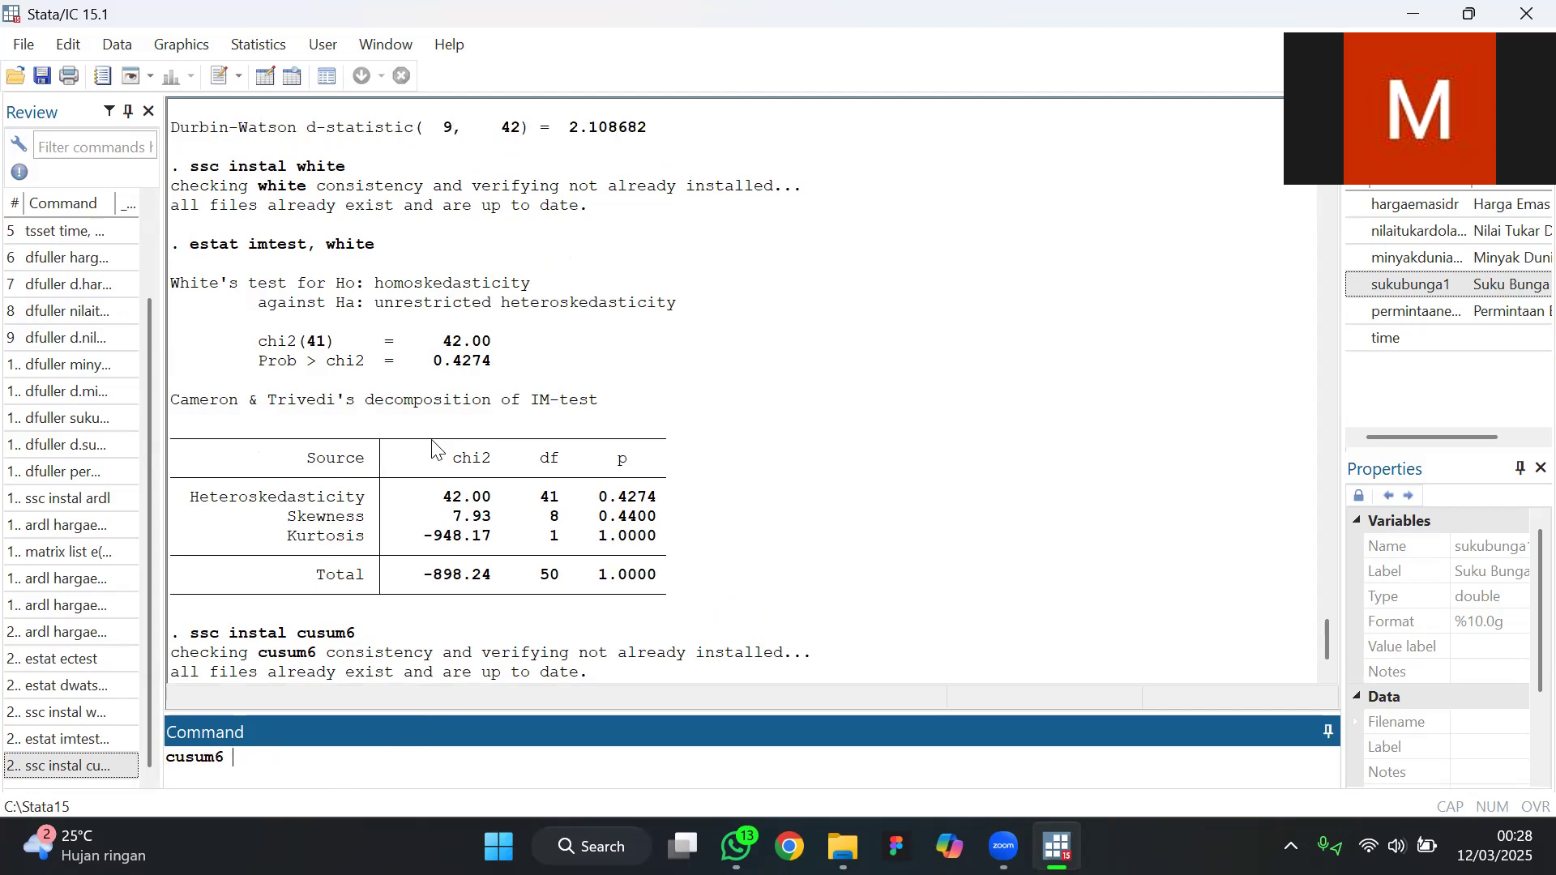
scroll(435, 450, "up", 20)
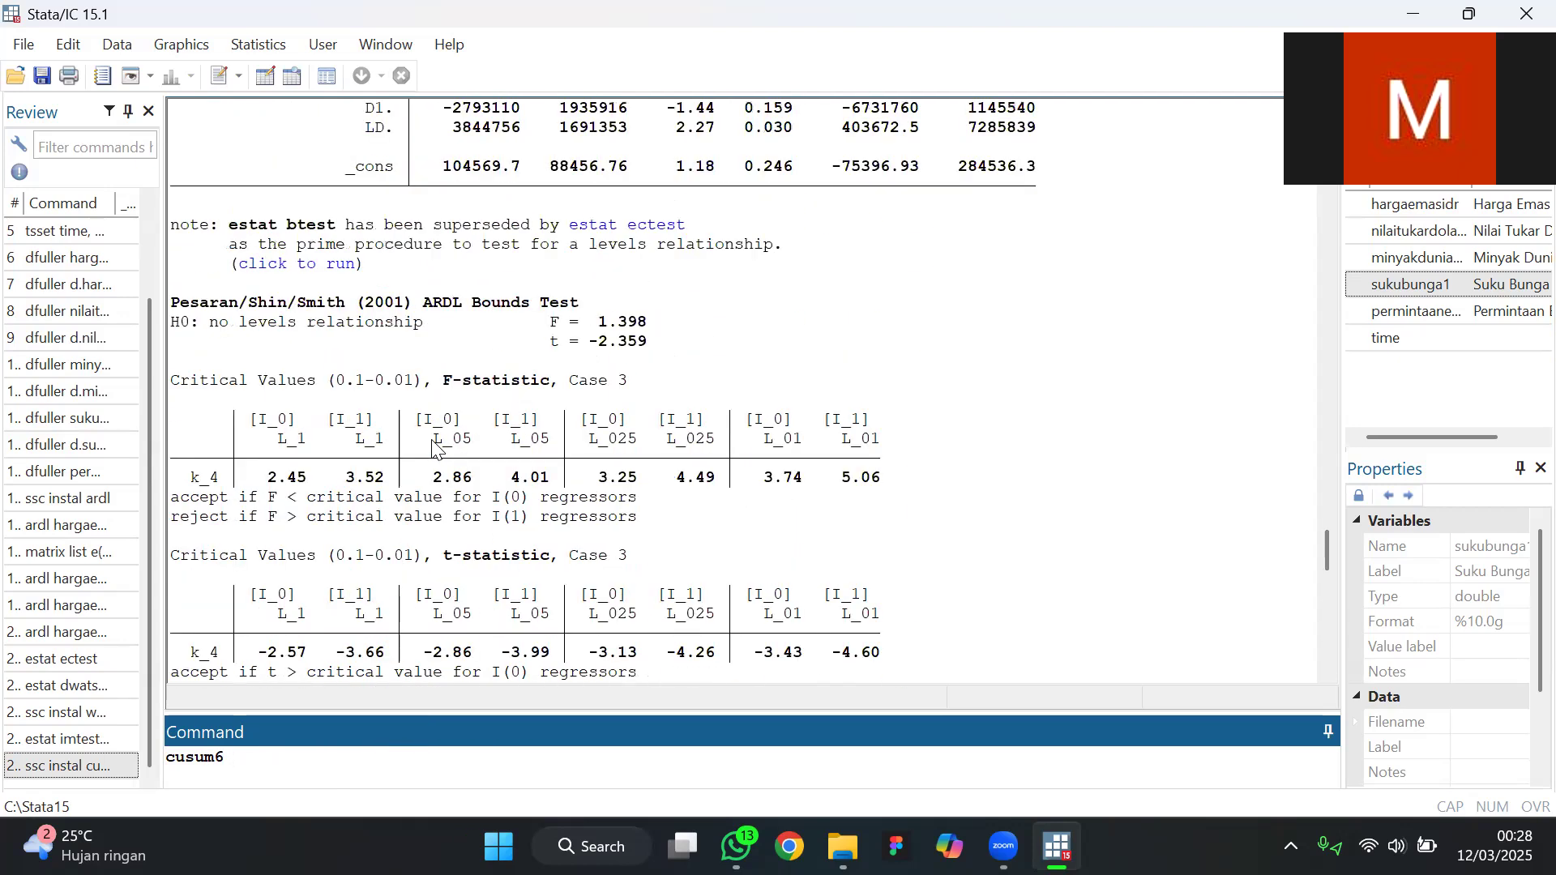
scroll(435, 449, "up", 8)
scroll(253, 474, "down", 8)
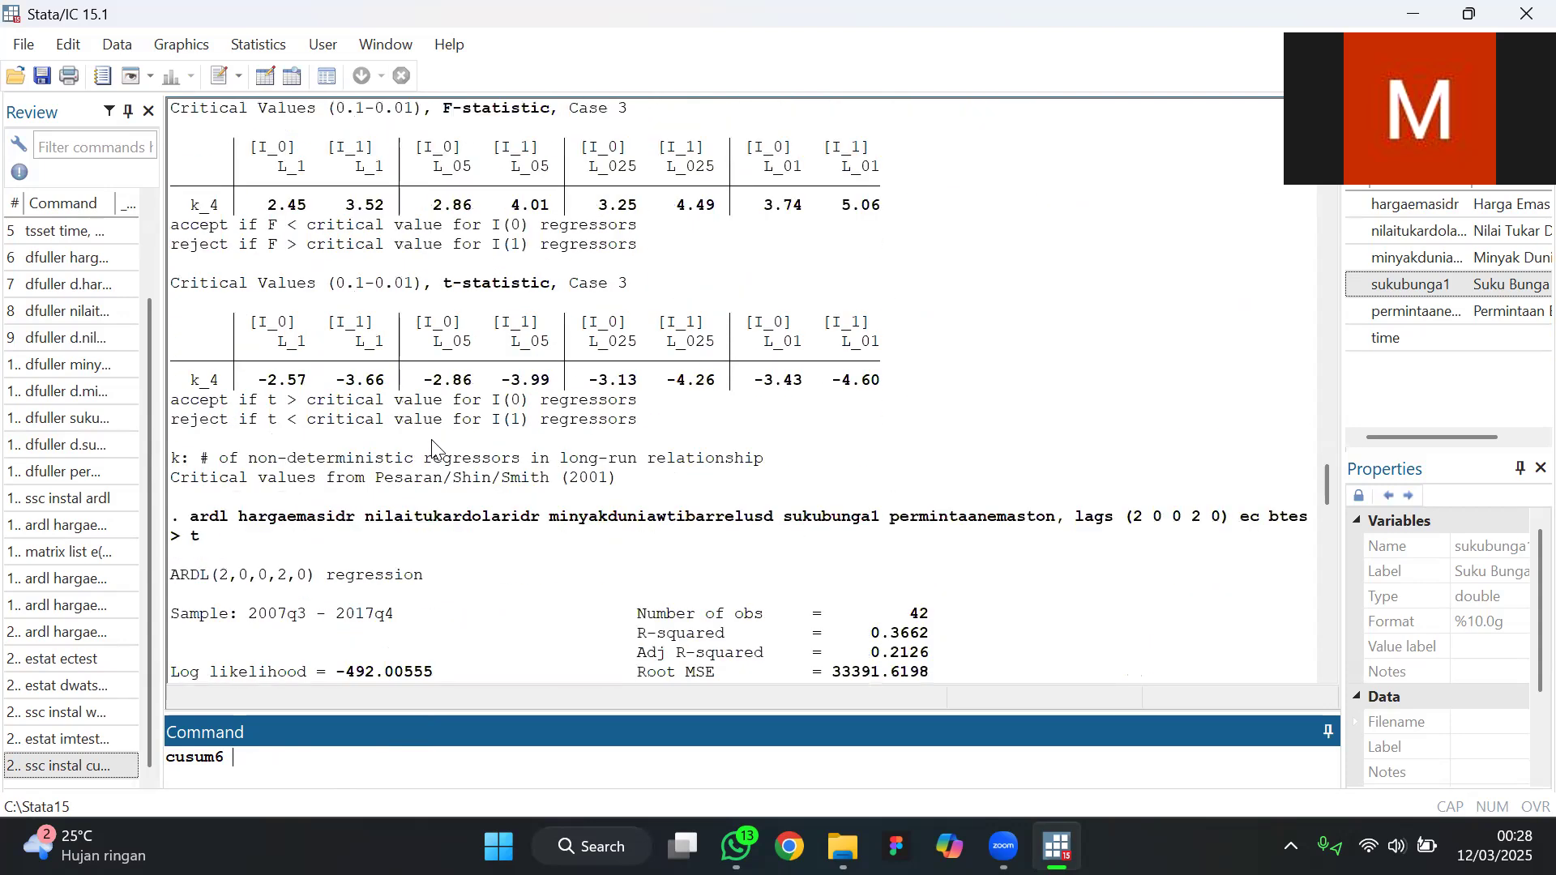
left_click_drag(240, 460, 985, 486)
mouse_move(1045, 466)
left_mouse_down()
mouse_move(1128, 468)
mouse_move(1052, 470)
left_mouse_up()
key("ctrl+c")
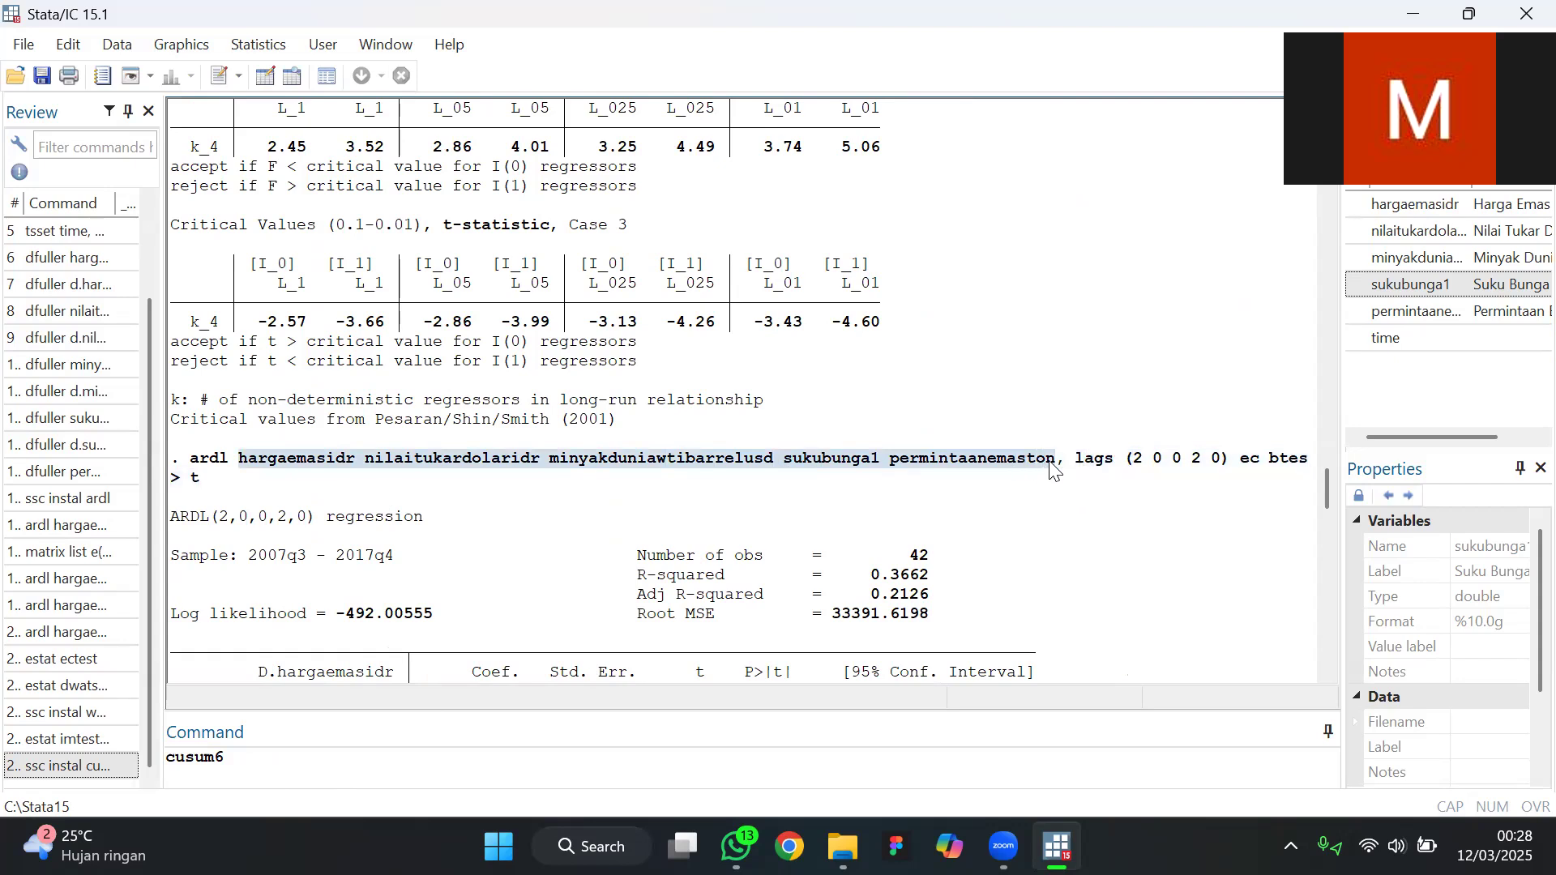
scroll(1052, 470, "down", 15)
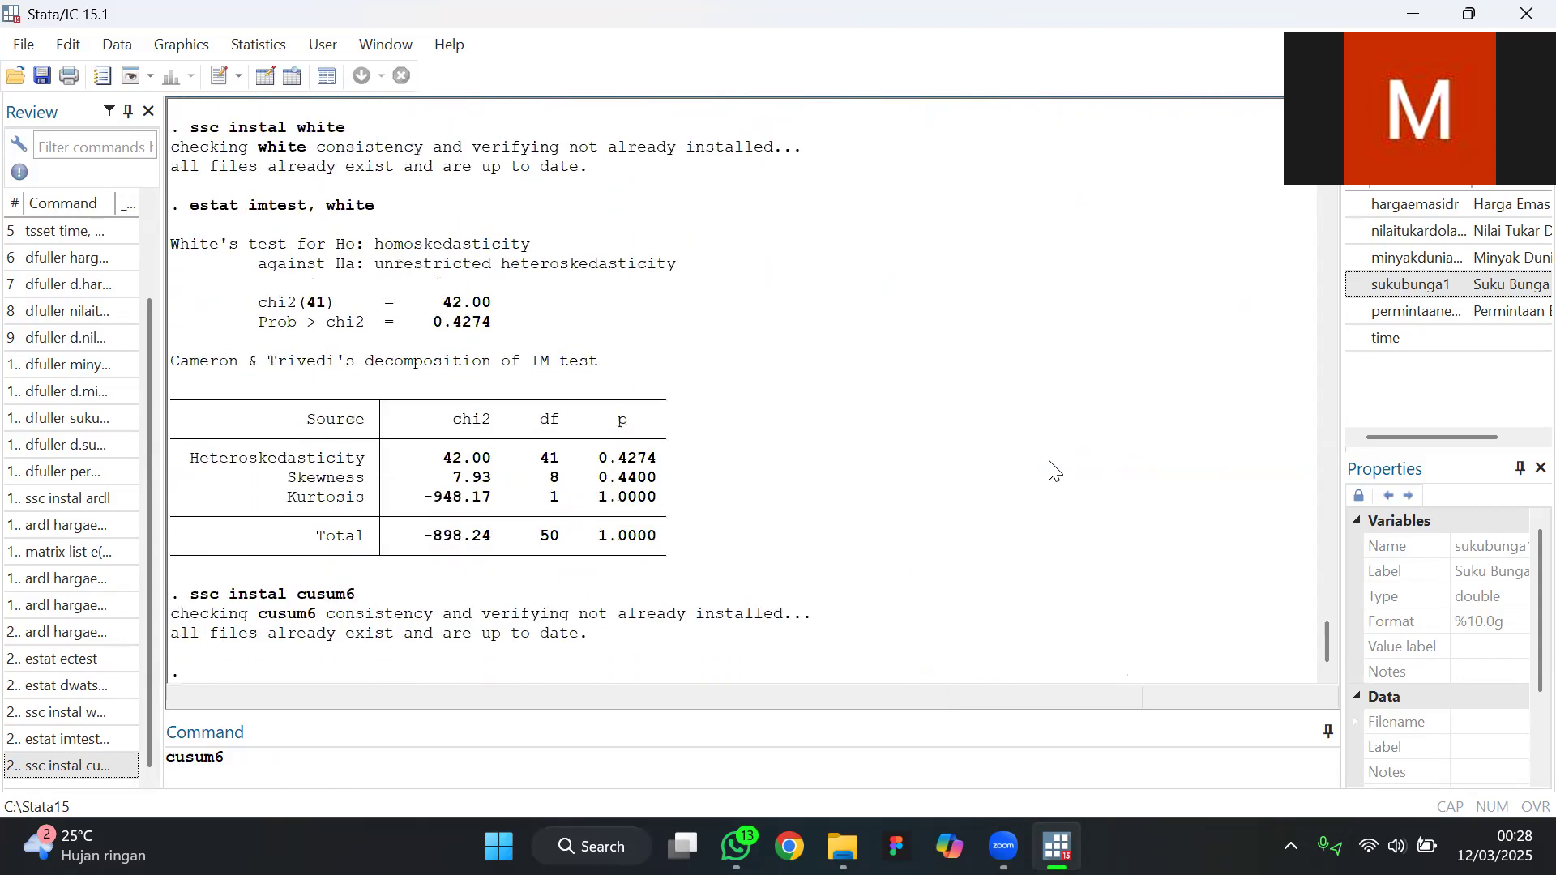
left_click(279, 772)
key("ctrl+v")
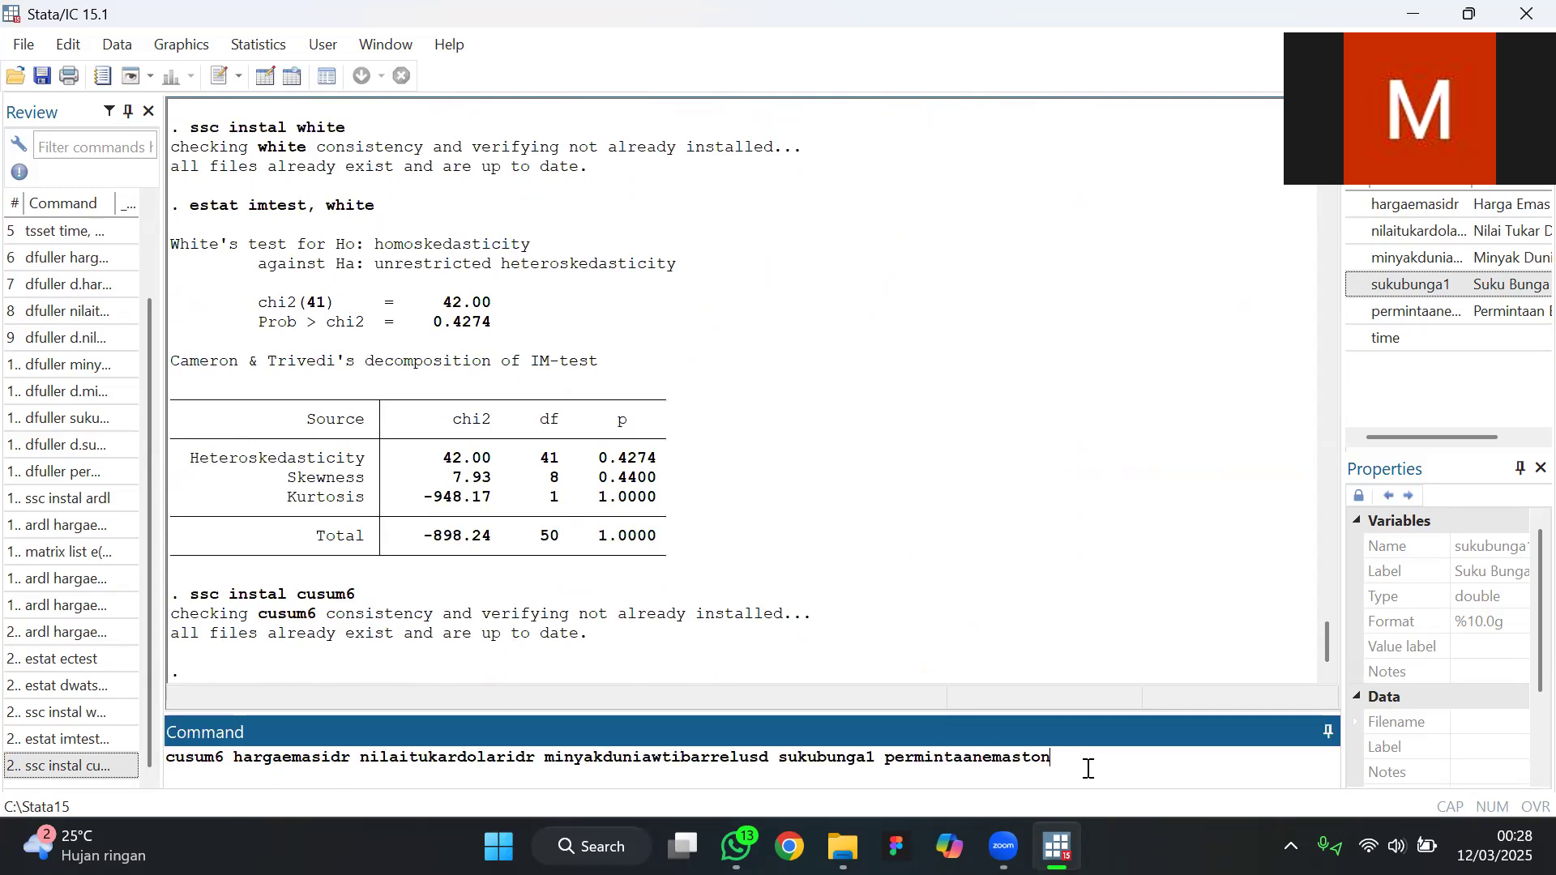
Add a comma and the options cs(cusum) and lw(lower) after the variable list in the cusum6 command
type(", cs(cusum) lw(low")
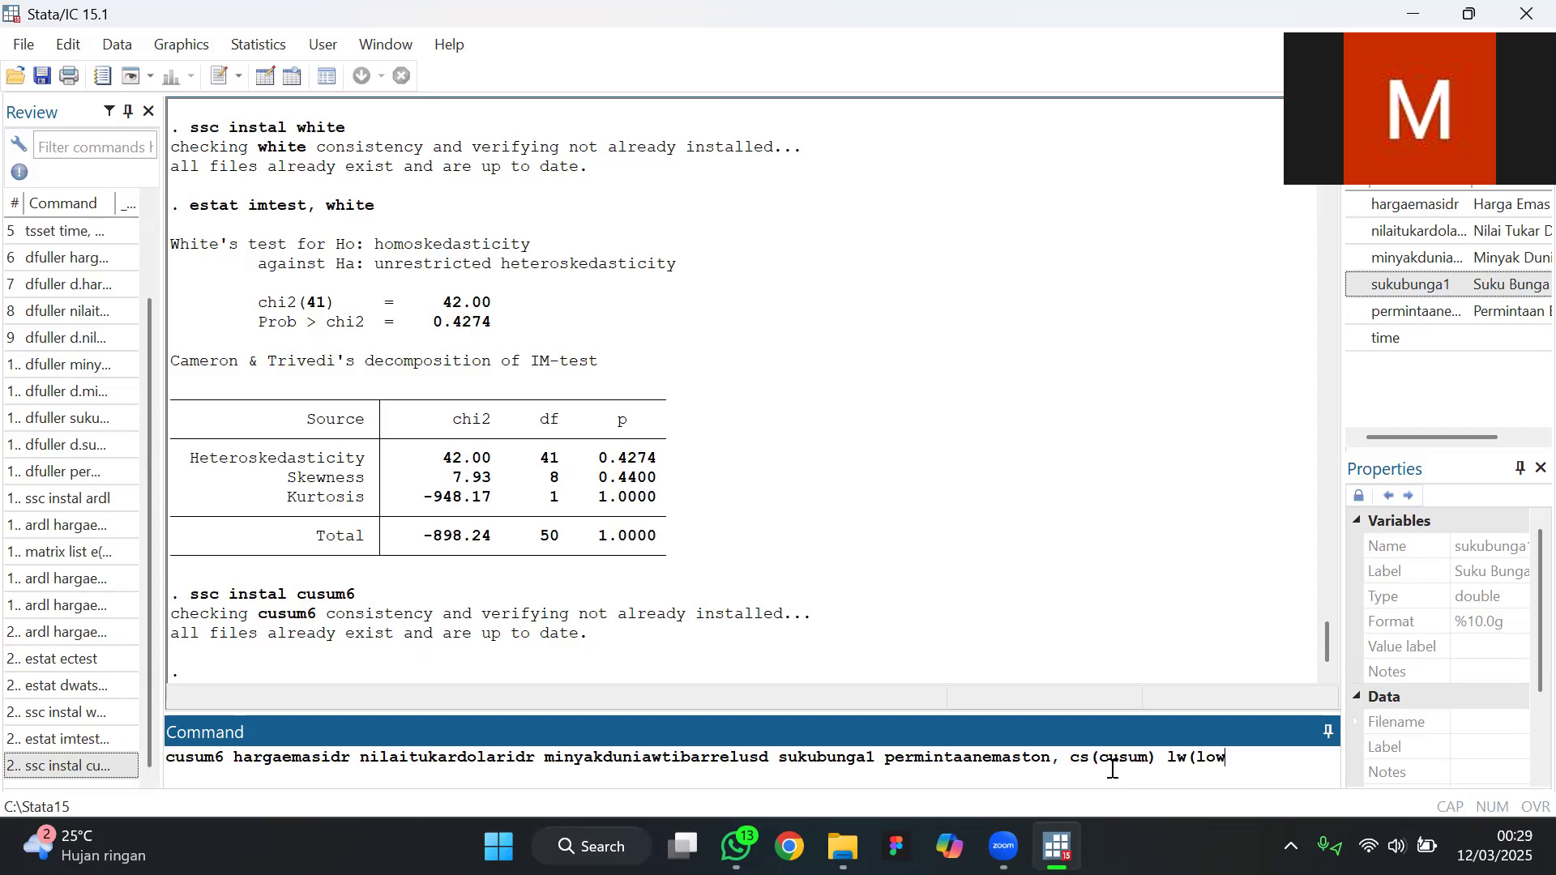
type("er)uw")
Append the upper-bound option uw(upper) to the end of the cusum6 command
key("BackSpace")
key("BackSpace")
type("uw(u")
key("BackSpace")
type("upper)")
Correct the parentheses in the cusum6 option list, run the command, and reposition the resulting CUSUM squared graph window
left_click(1071, 753)
key("BackSpace")
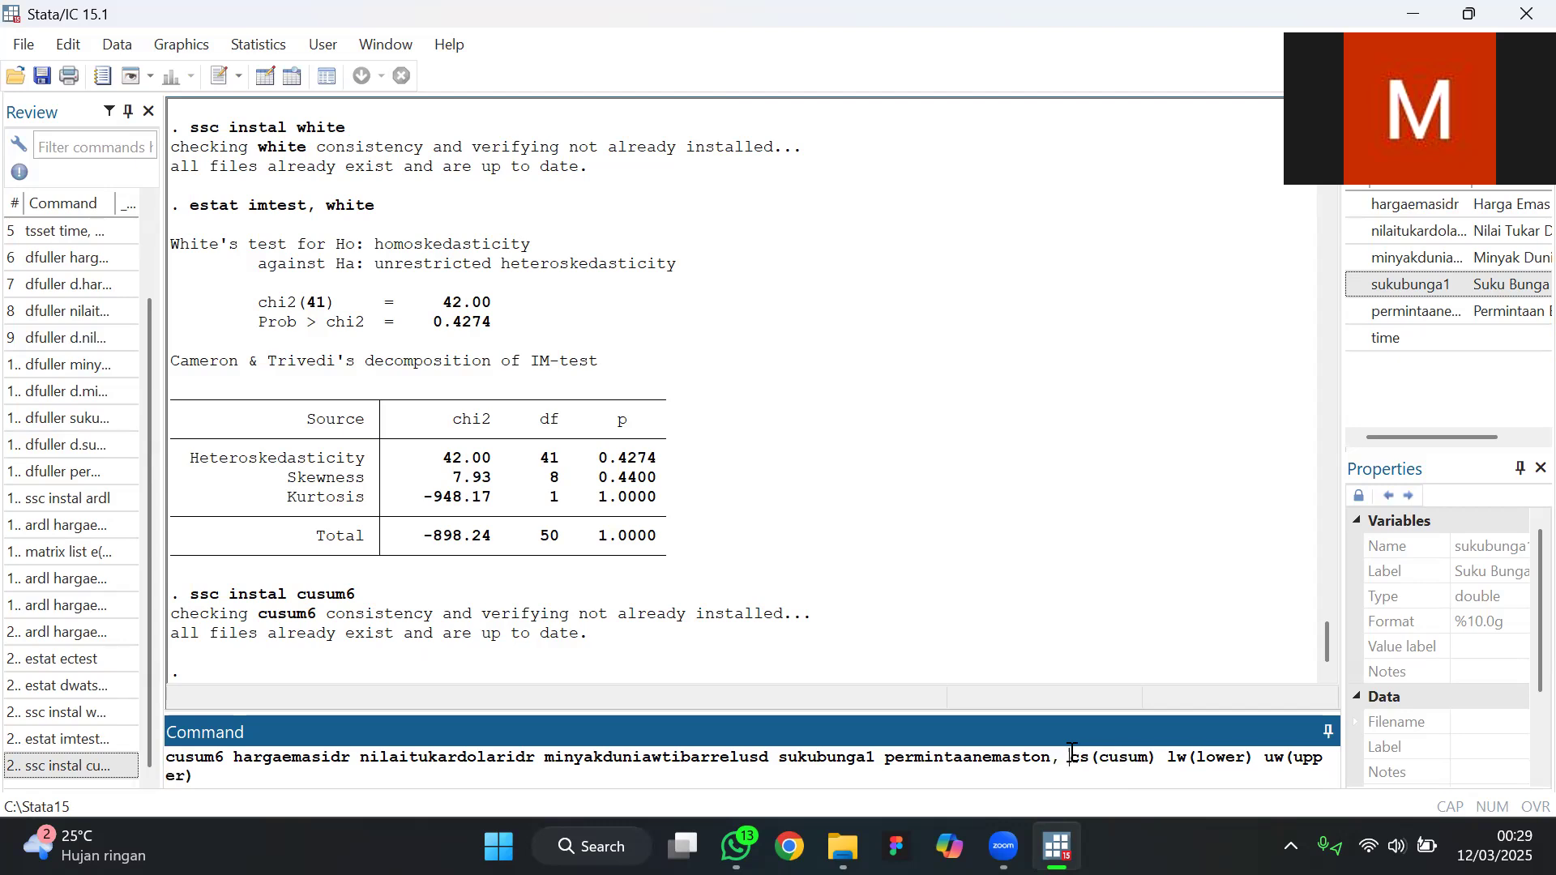
key("Delete")
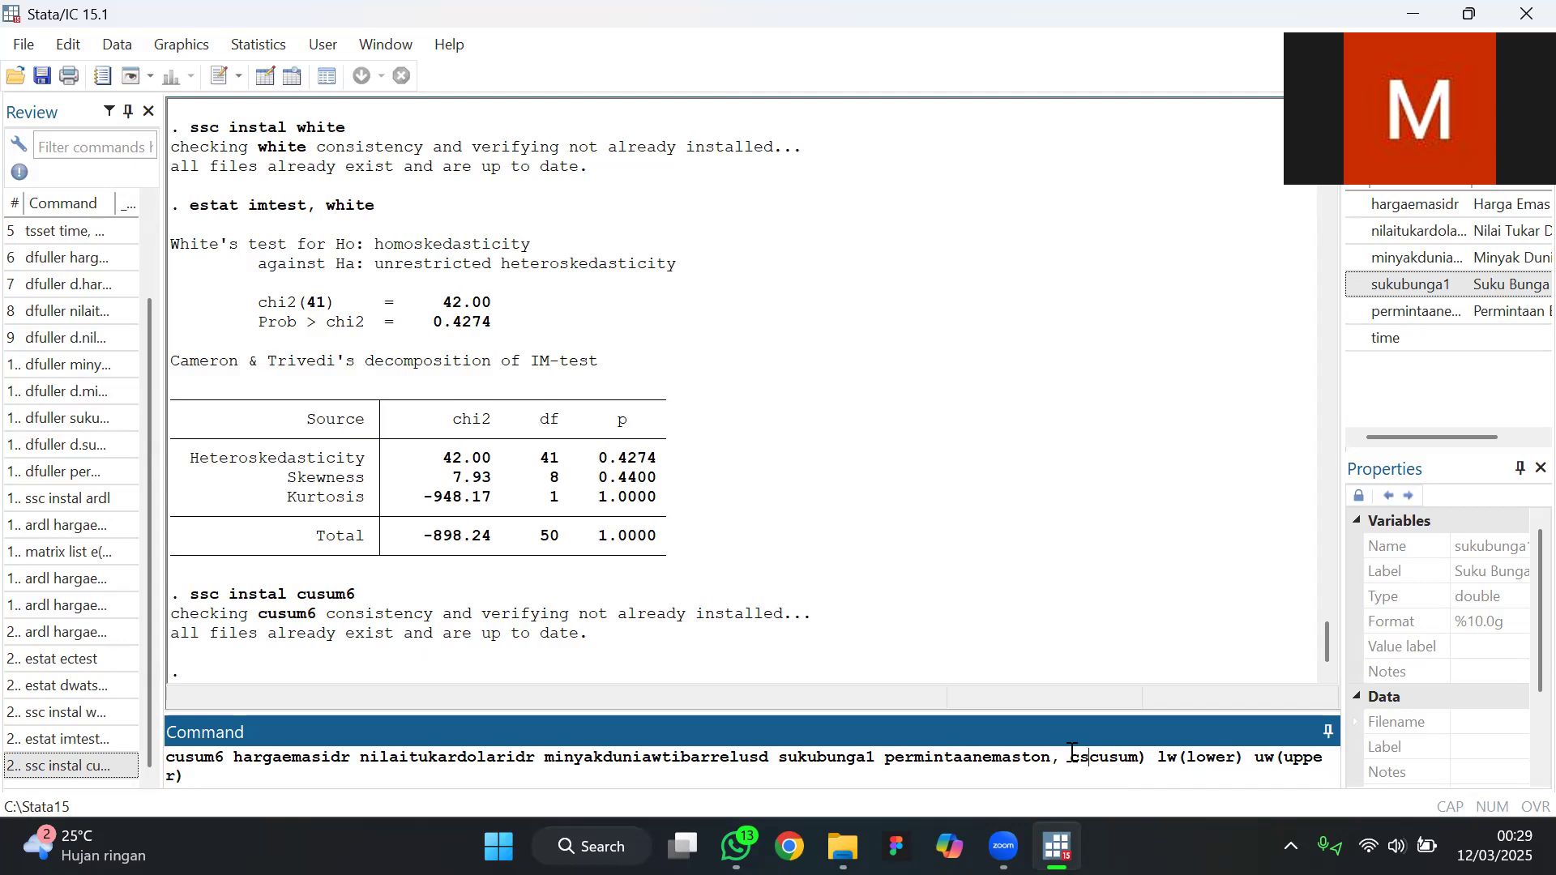
type("(")
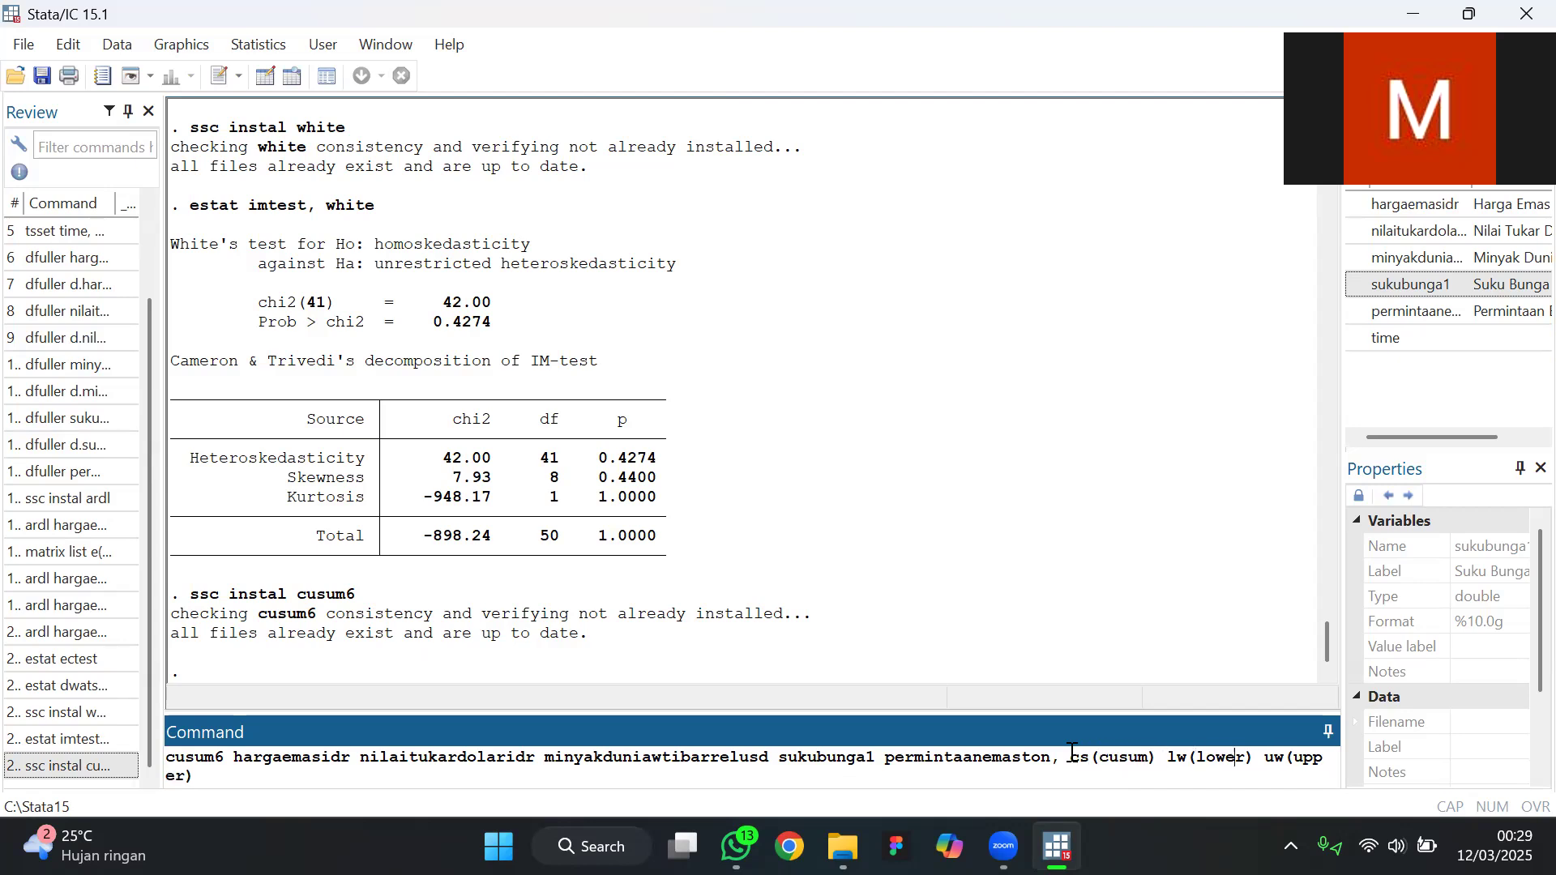
key("BackSpace")
key("Return")
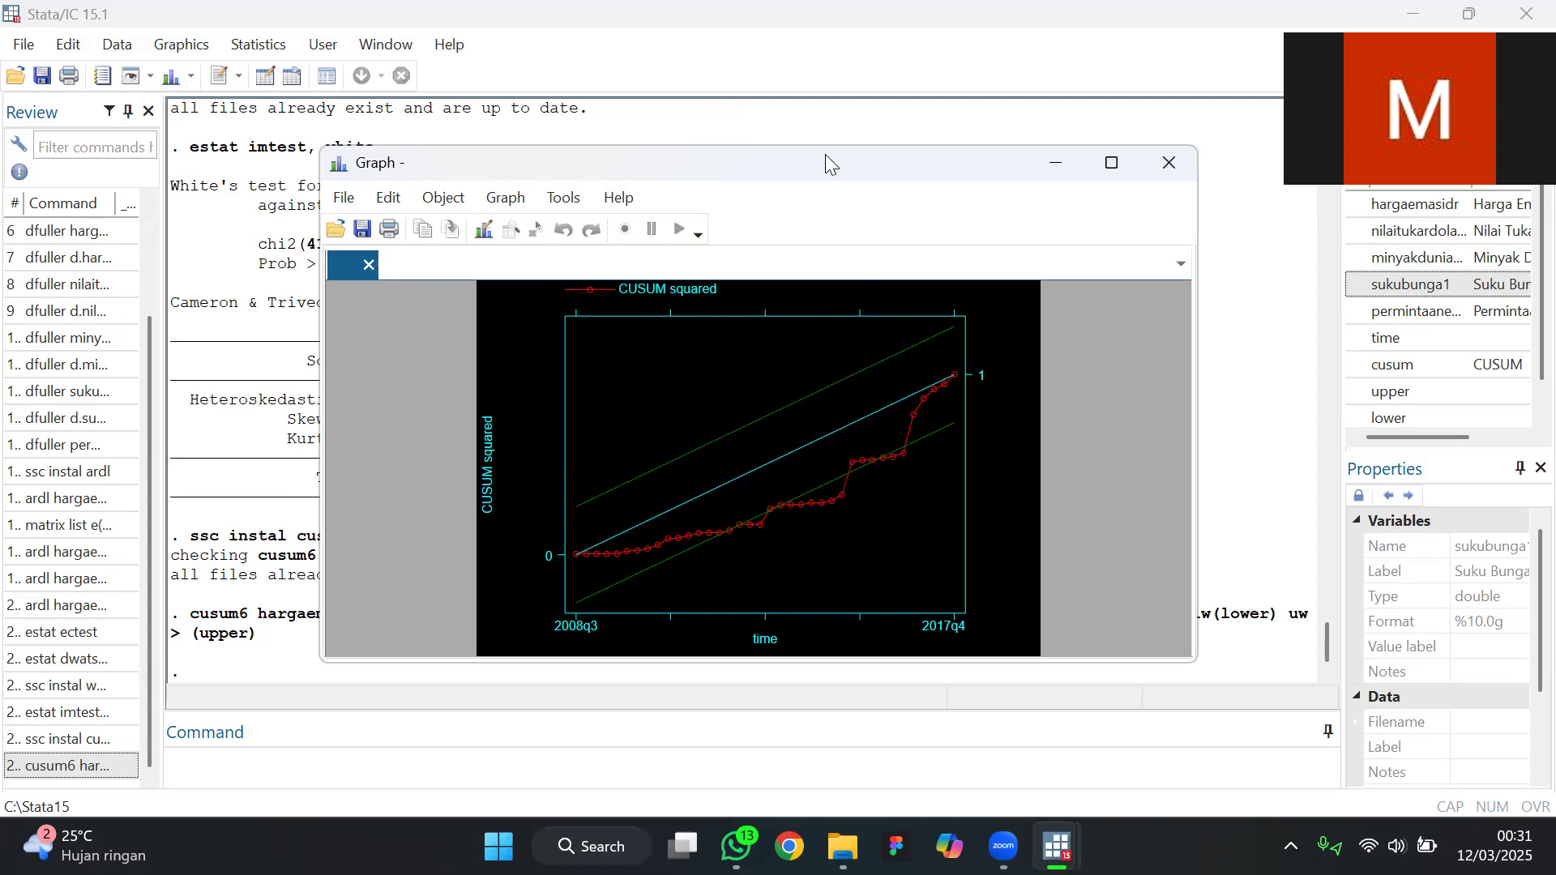
left_click_drag(872, 170, 869, 222)
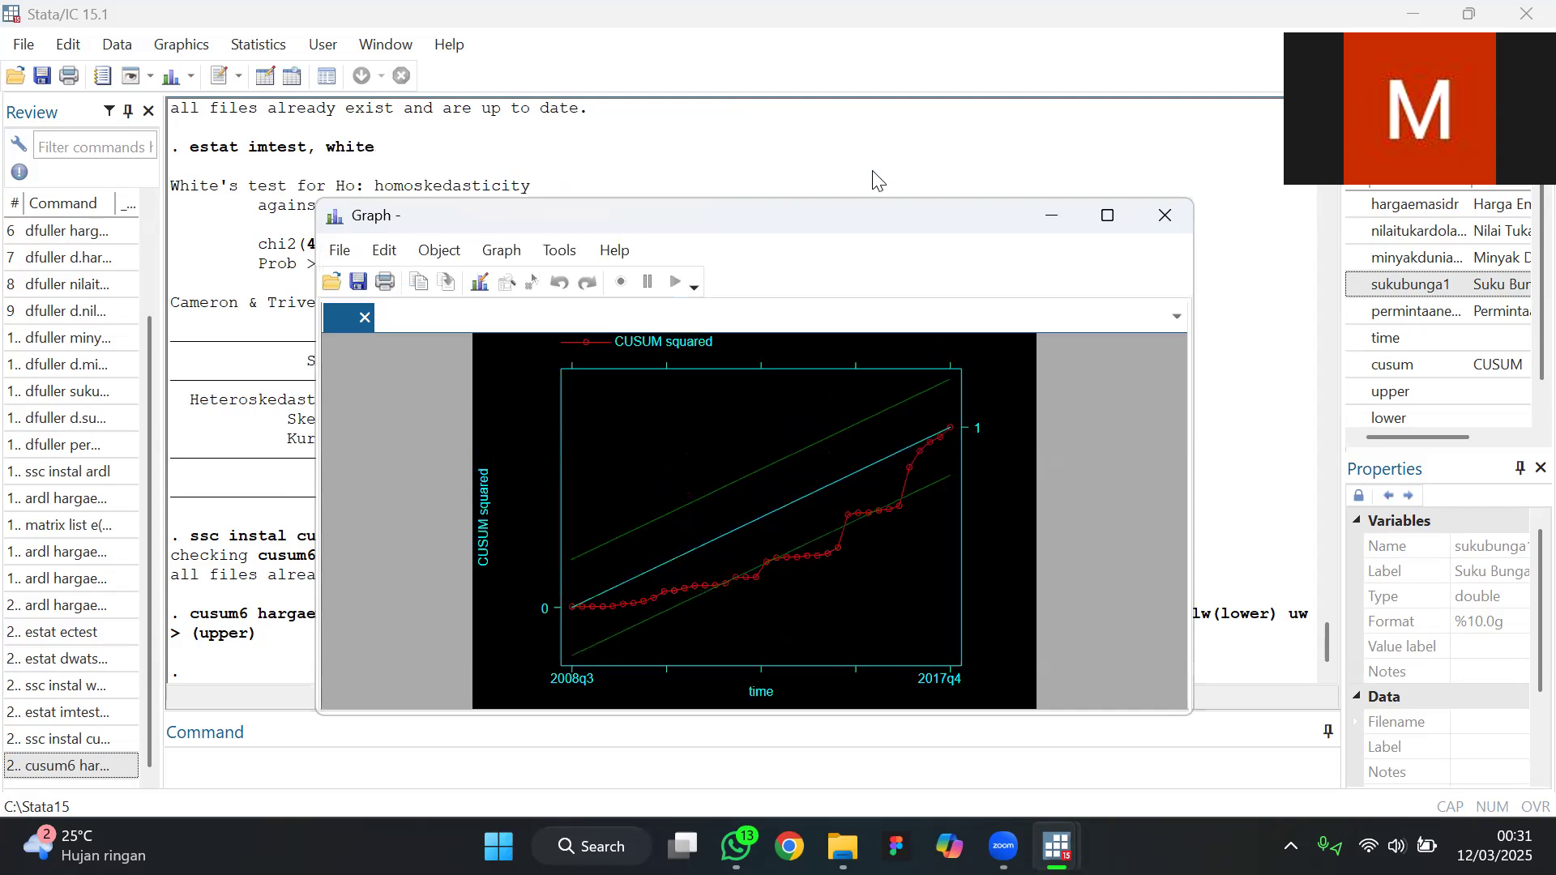